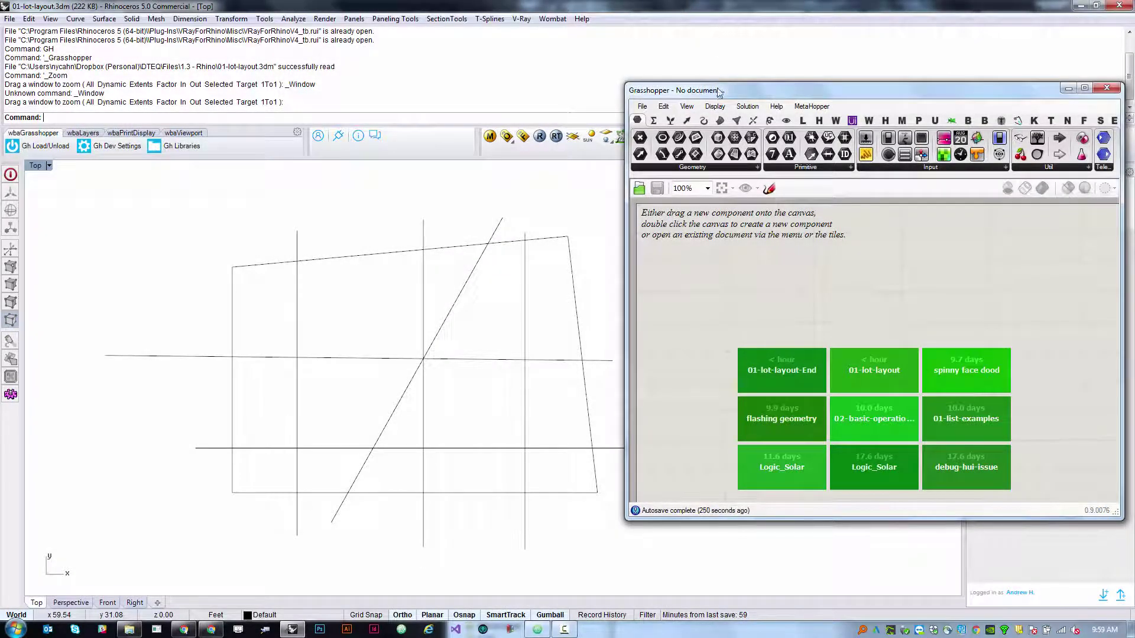
Shift the Grasshopper window aside and look over the lesson files in the 1.3 - Rhino folder.
drag(720, 86, 690, 101)
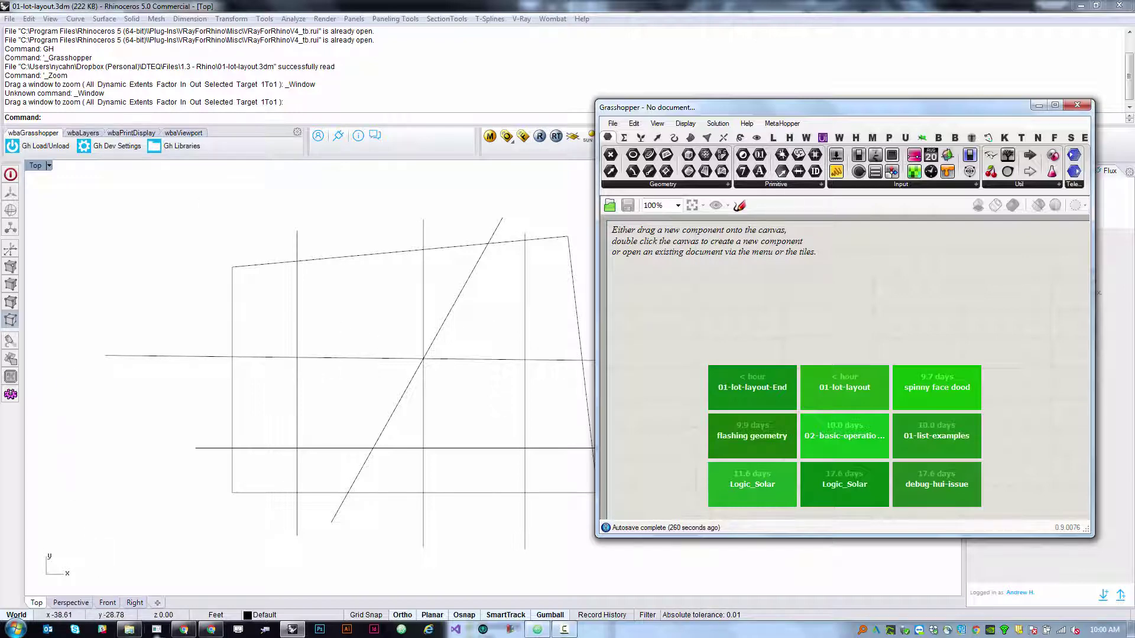
click(129, 630)
click(673, 485)
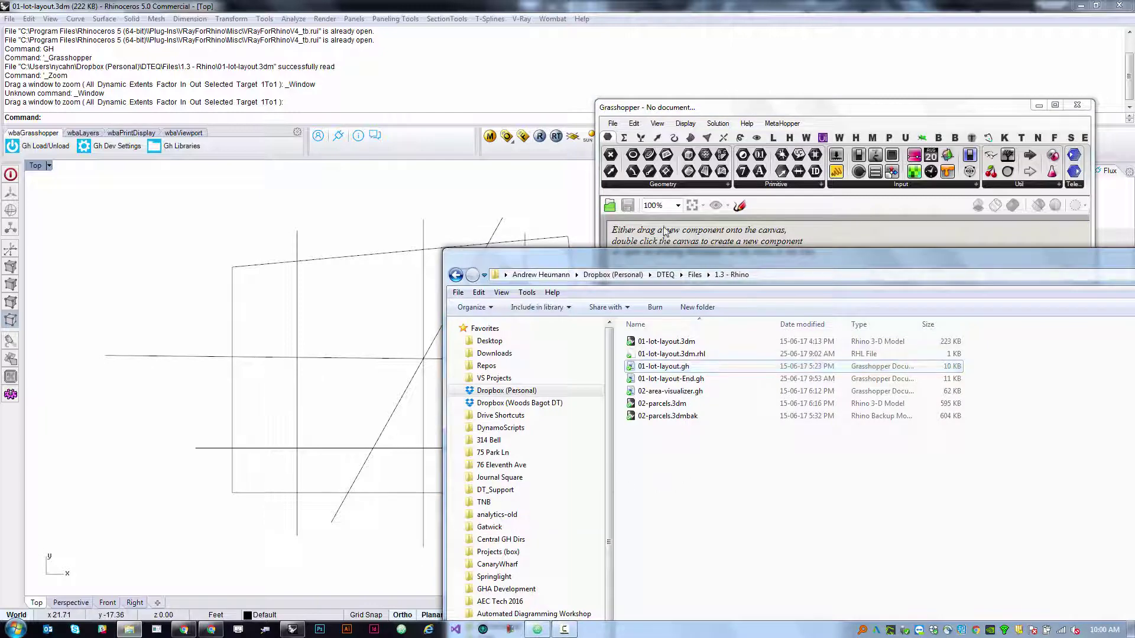
click(452, 4)
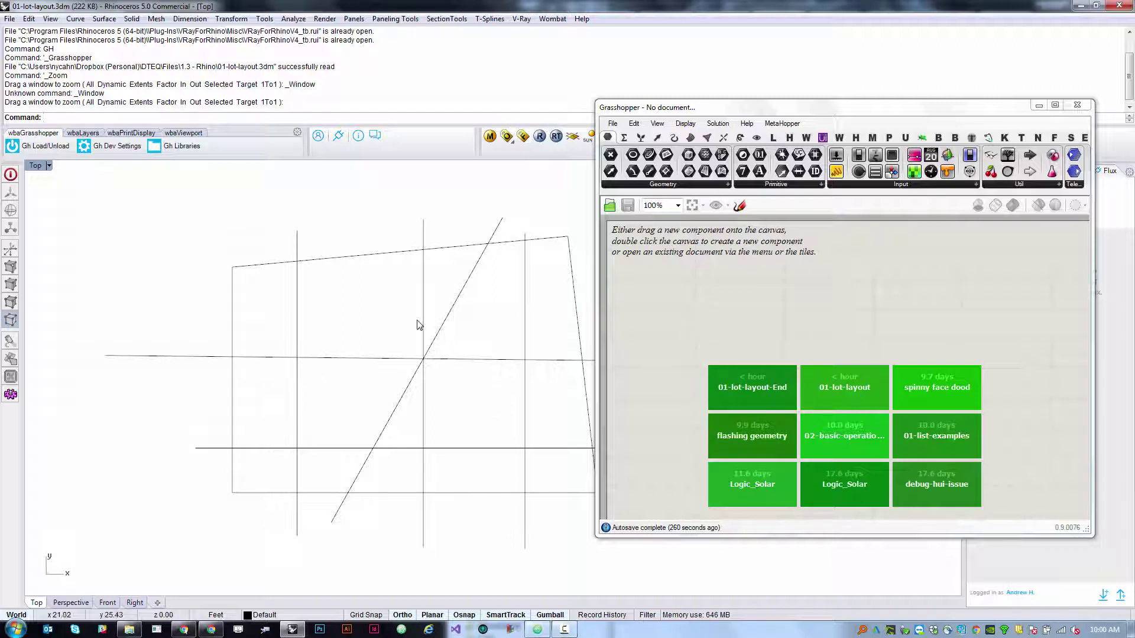
Examine the lot outline and the lines crossing it in the Rhino Top view, selecting curves to check them.
scroll(337, 359, down, 3)
scroll(337, 359, up, 3)
drag(423, 335, 367, 388)
scroll(507, 382, down, 6)
scroll(366, 386, up, 10)
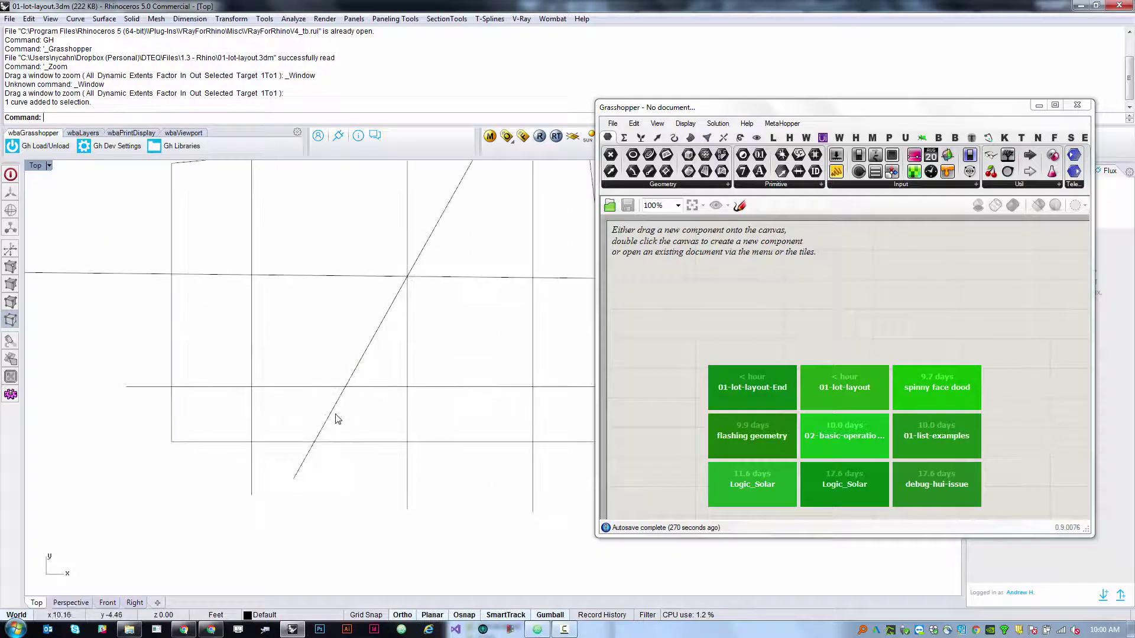
click(321, 427)
scroll(295, 463, down, 8)
scroll(297, 465, up, 3)
key(Escape)
scroll(268, 470, up, 1)
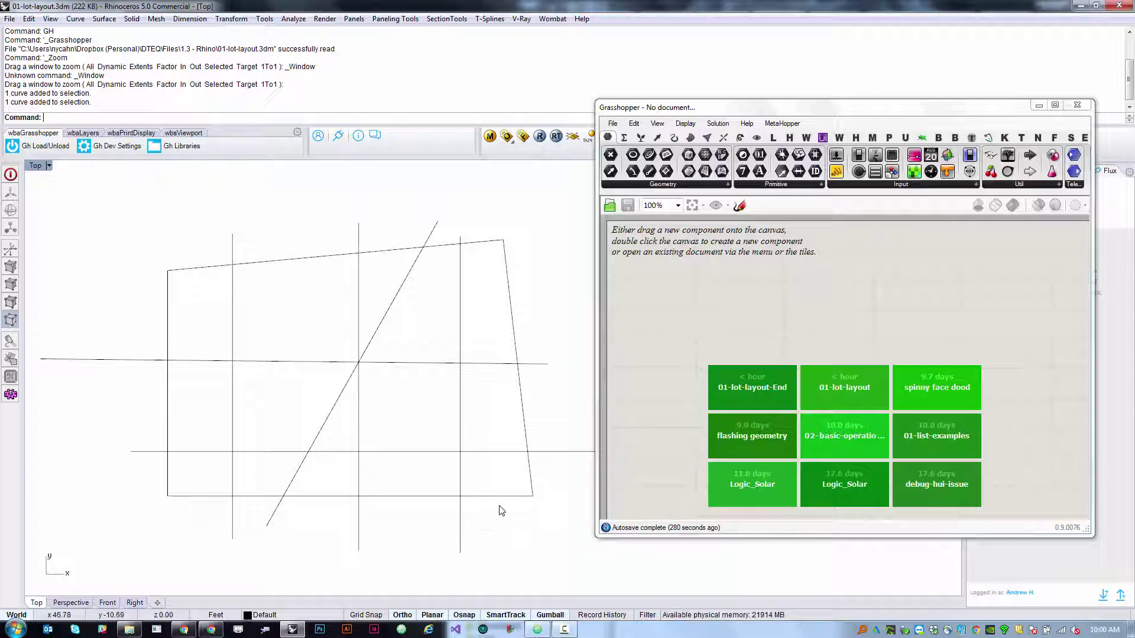
drag(568, 213, 77, 573)
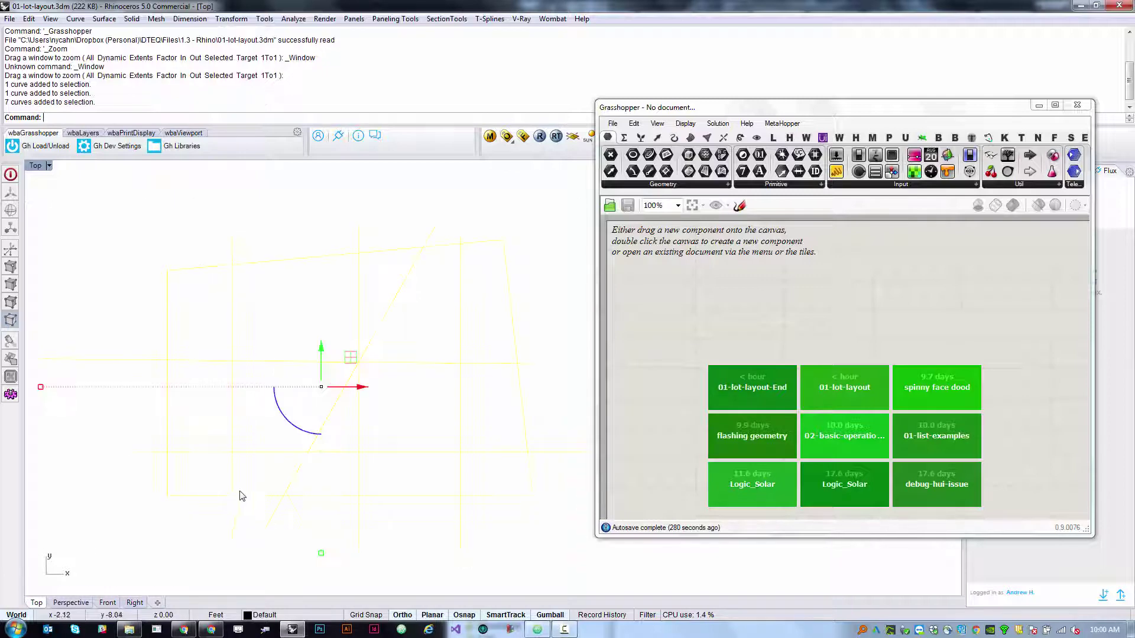
key(Escape)
Place an empty Curve parameter on the Grasshopper canvas.
click(858, 298)
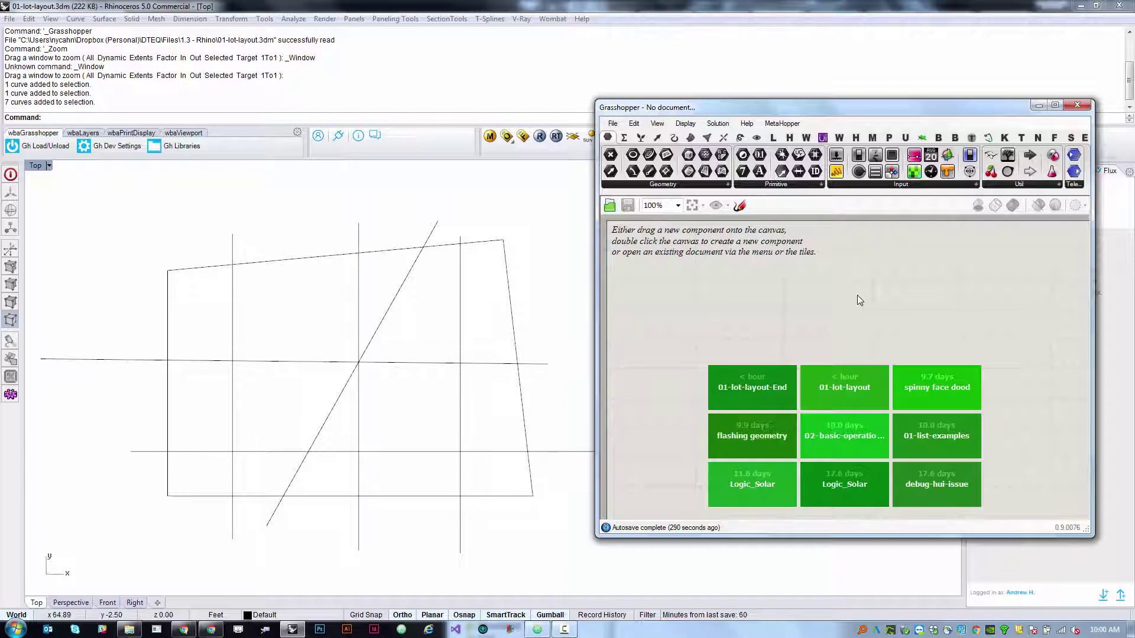
click(625, 138)
click(642, 139)
click(674, 139)
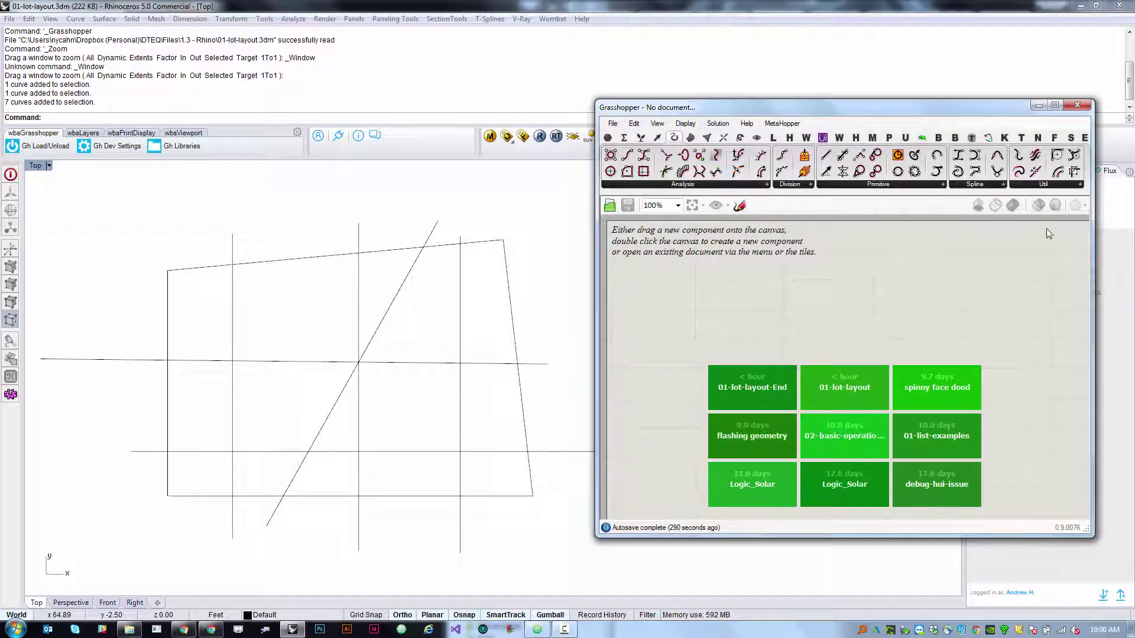
click(609, 138)
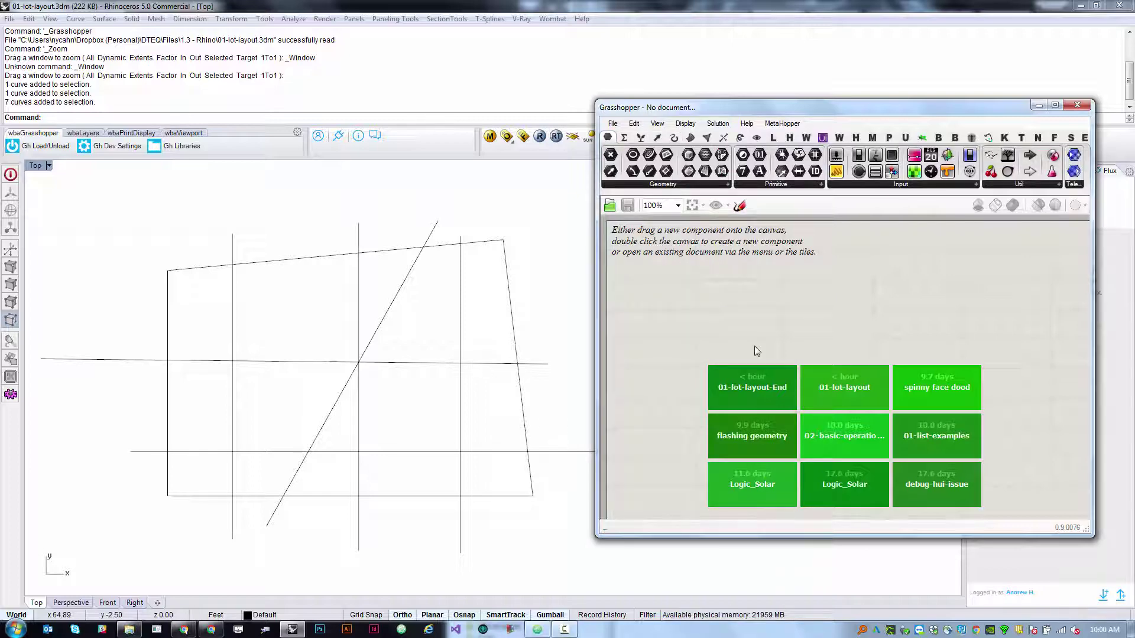
click(683, 185)
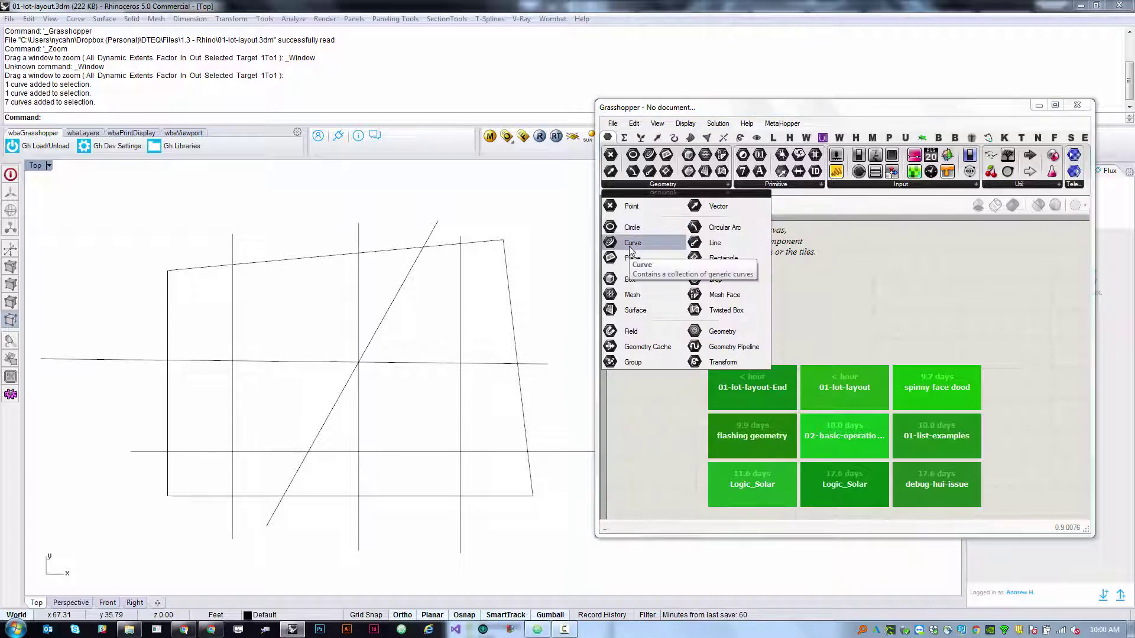
drag(631, 244, 656, 288)
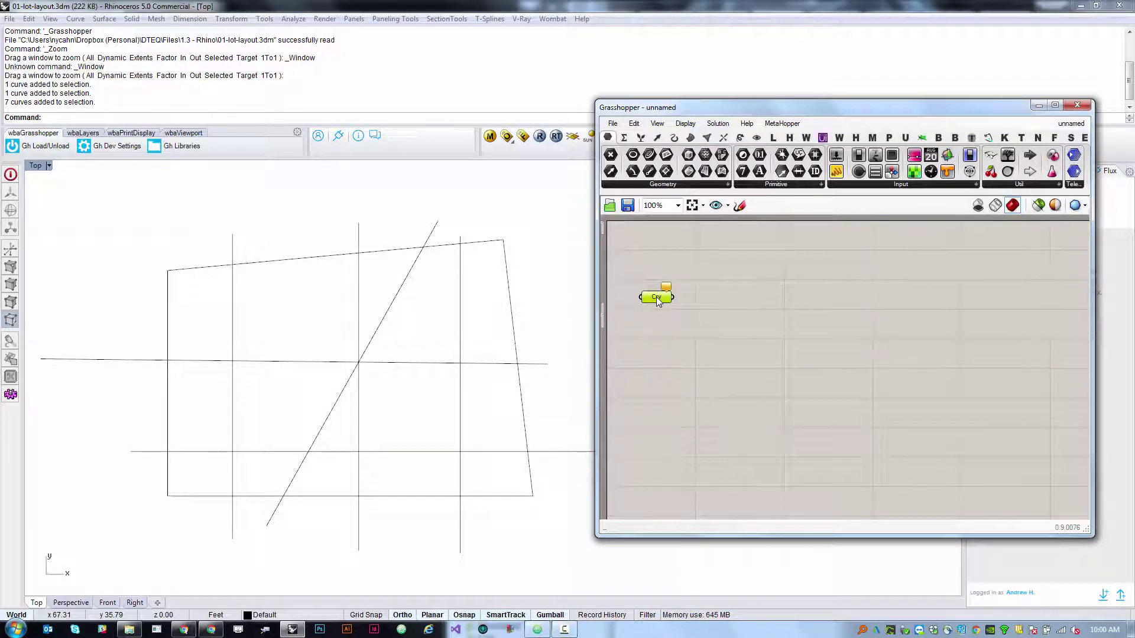
click(507, 268)
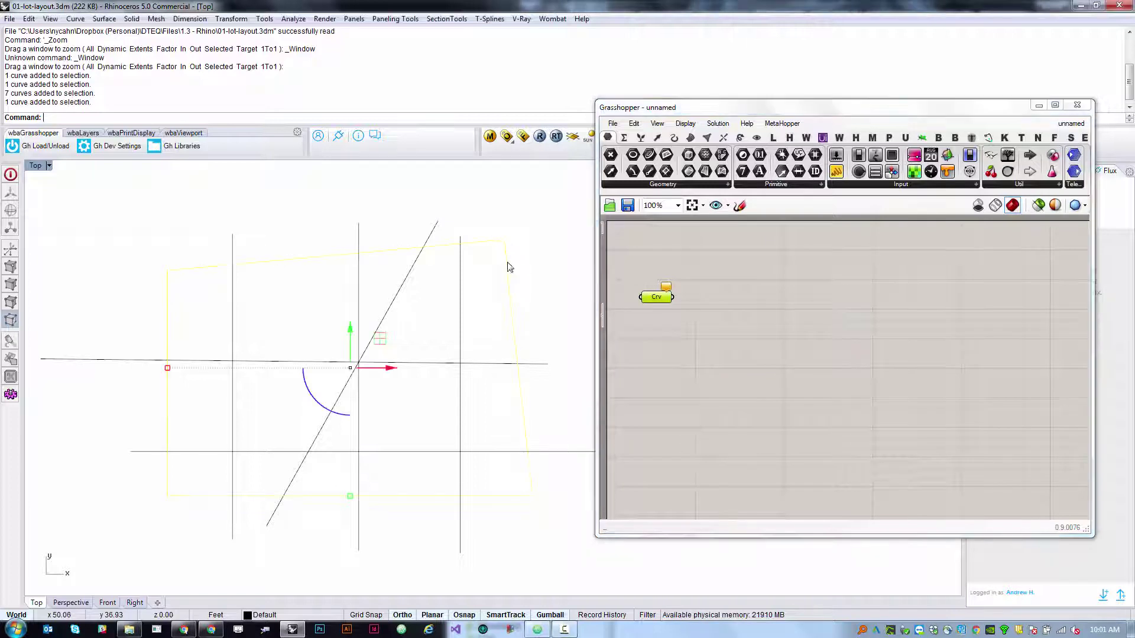
click(550, 522)
click(751, 405)
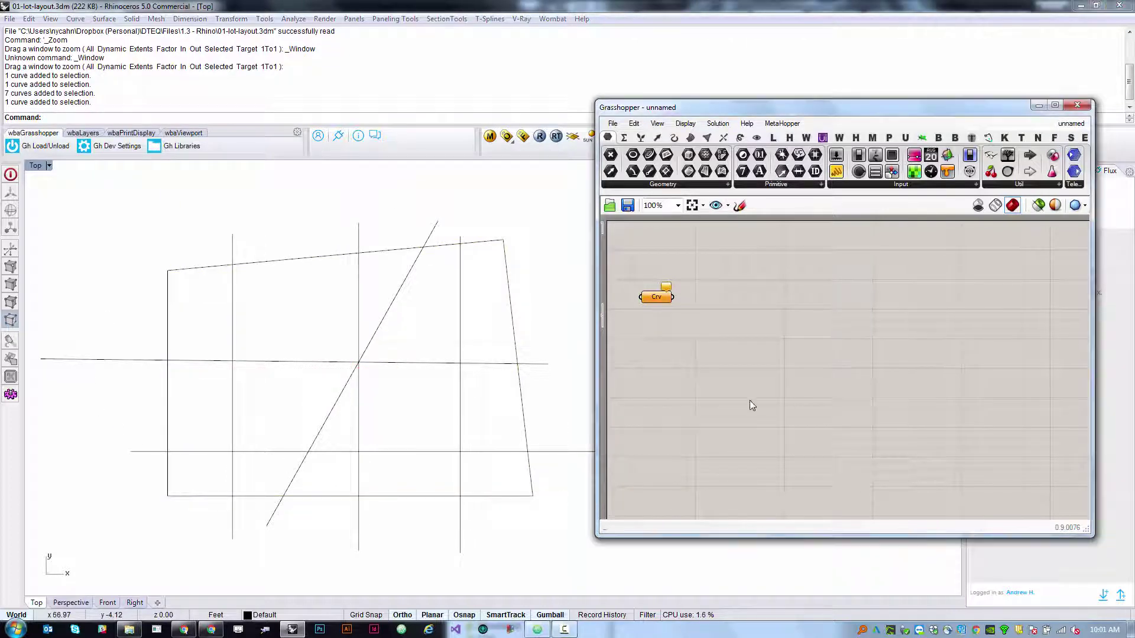
right_click(658, 299)
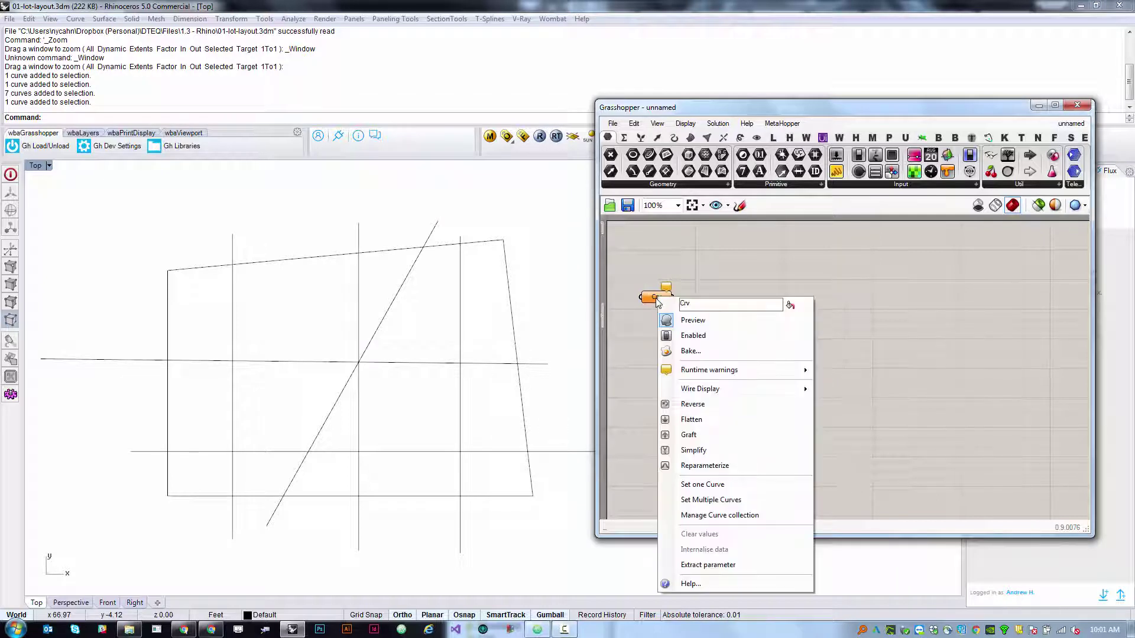
click(644, 270)
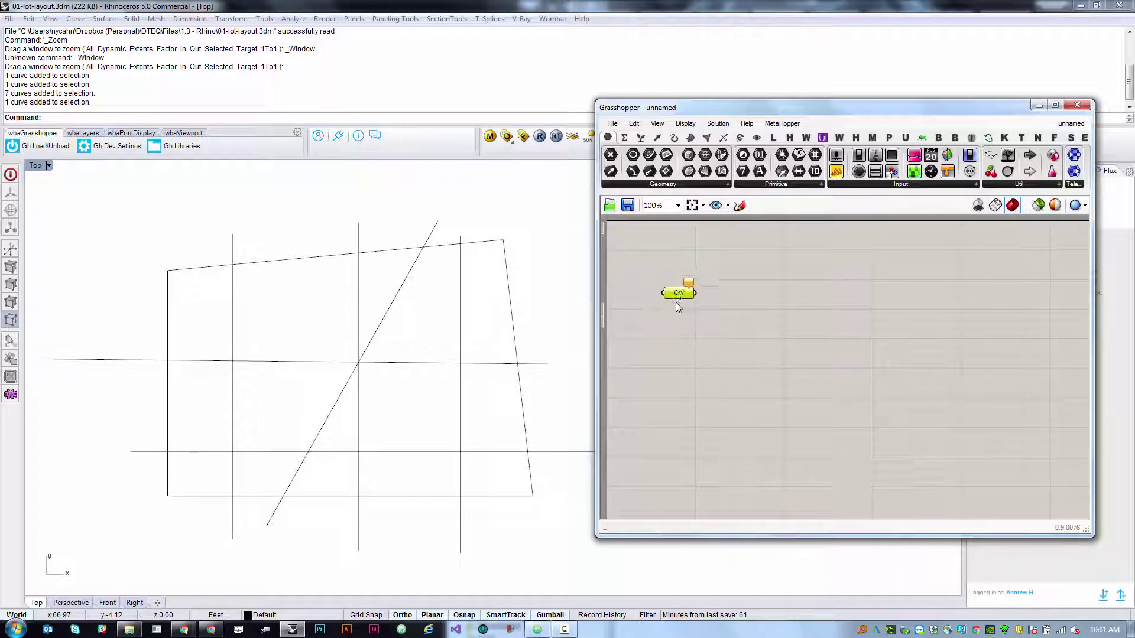
Reposition the Curve parameter on the canvas and rename it Boundary.
drag(668, 301, 671, 301)
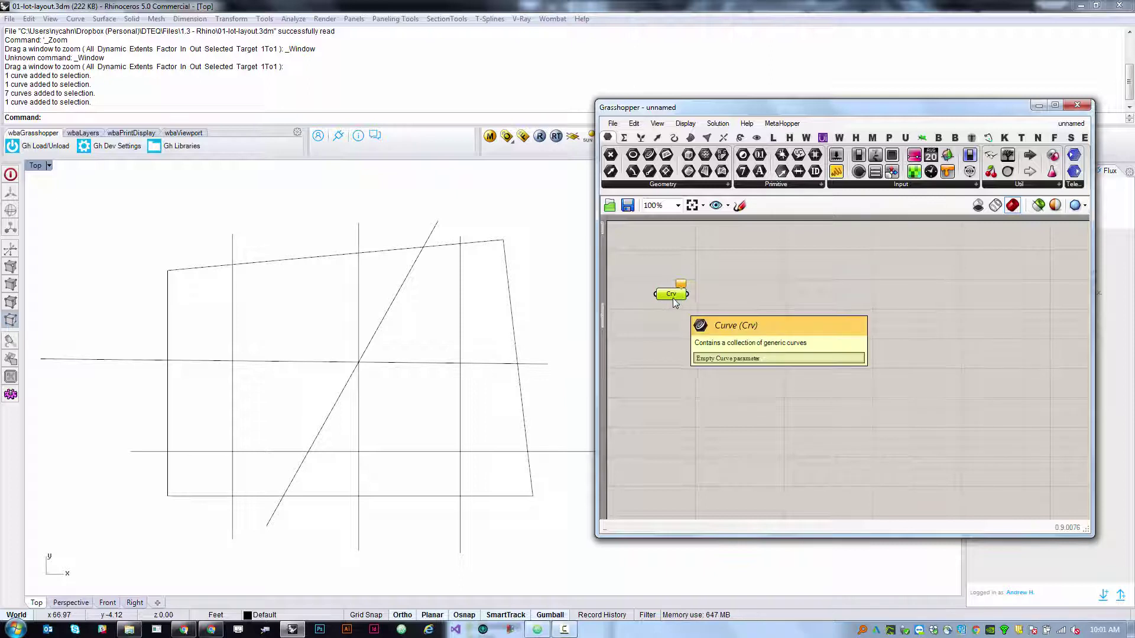
right_drag(673, 299, 680, 293)
scroll(615, 371, down, 1)
scroll(668, 296, up, 4)
scroll(615, 373, down, 2)
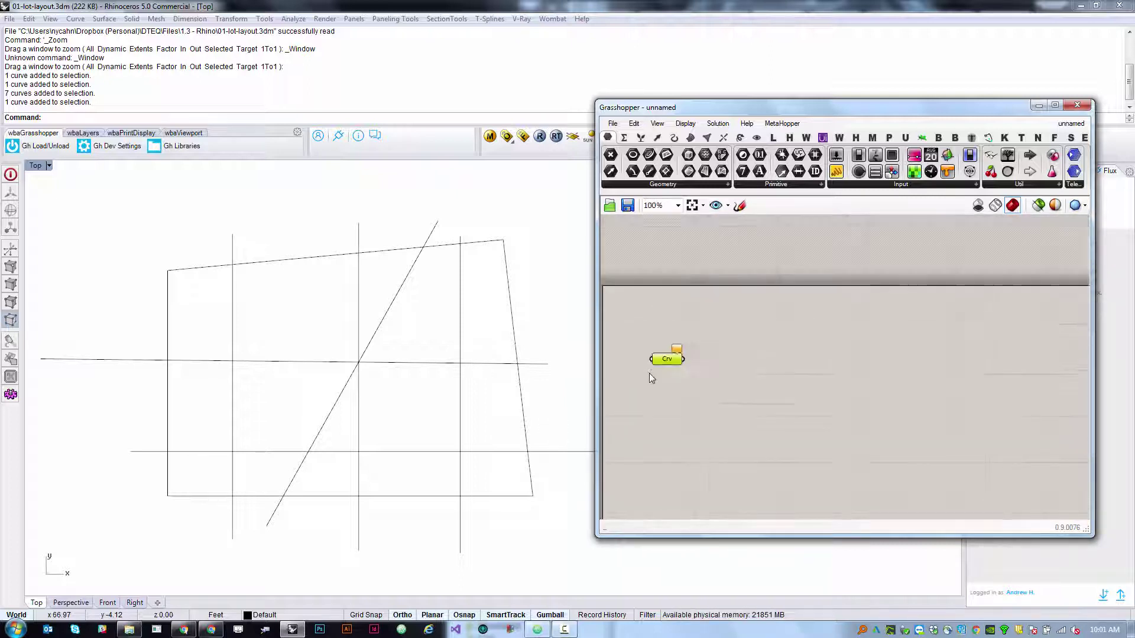
right_click(679, 356)
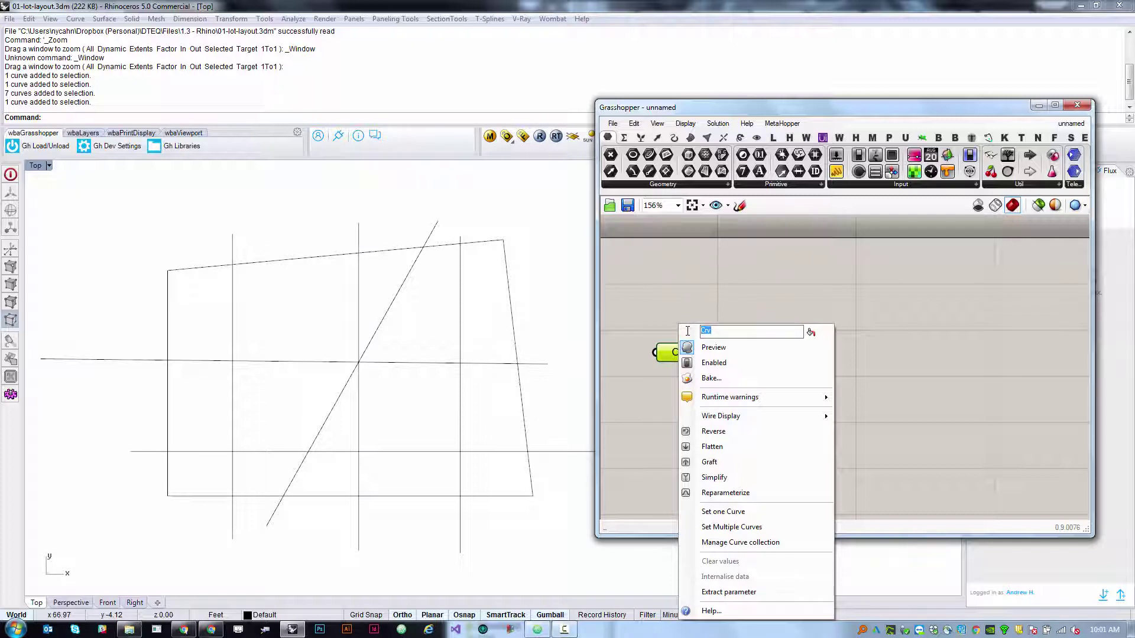
text(Boundary)
key(Return)
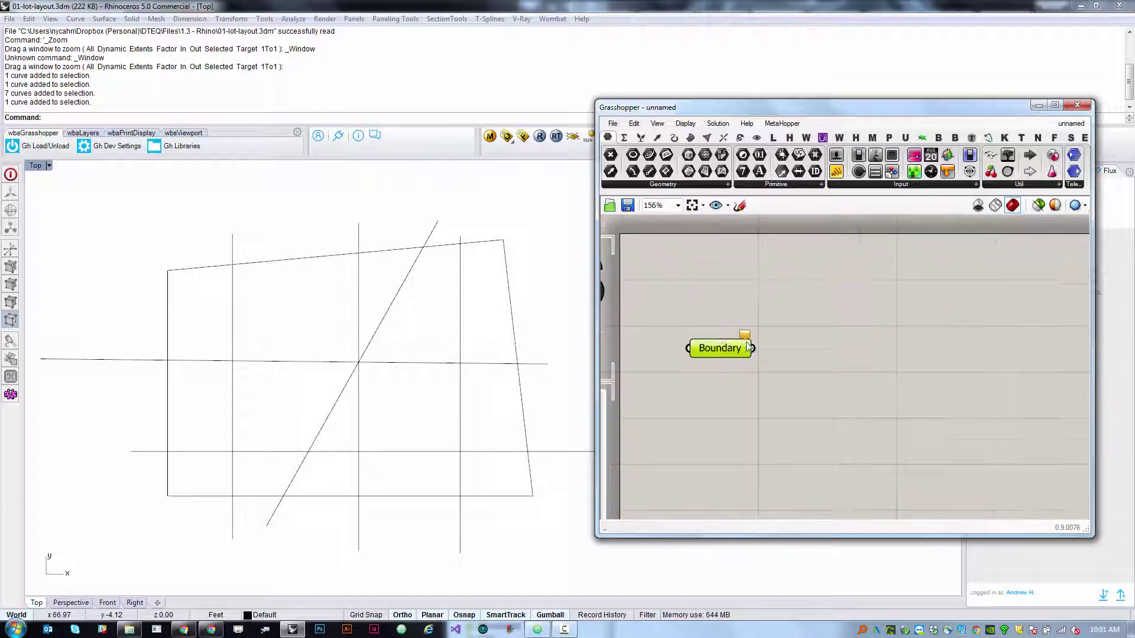
Reference the closed four-sided lot outline from Rhino as the single curve of the Boundary parameter, in Reference mode.
drag(753, 348, 810, 348)
right_drag(944, 373, 881, 367)
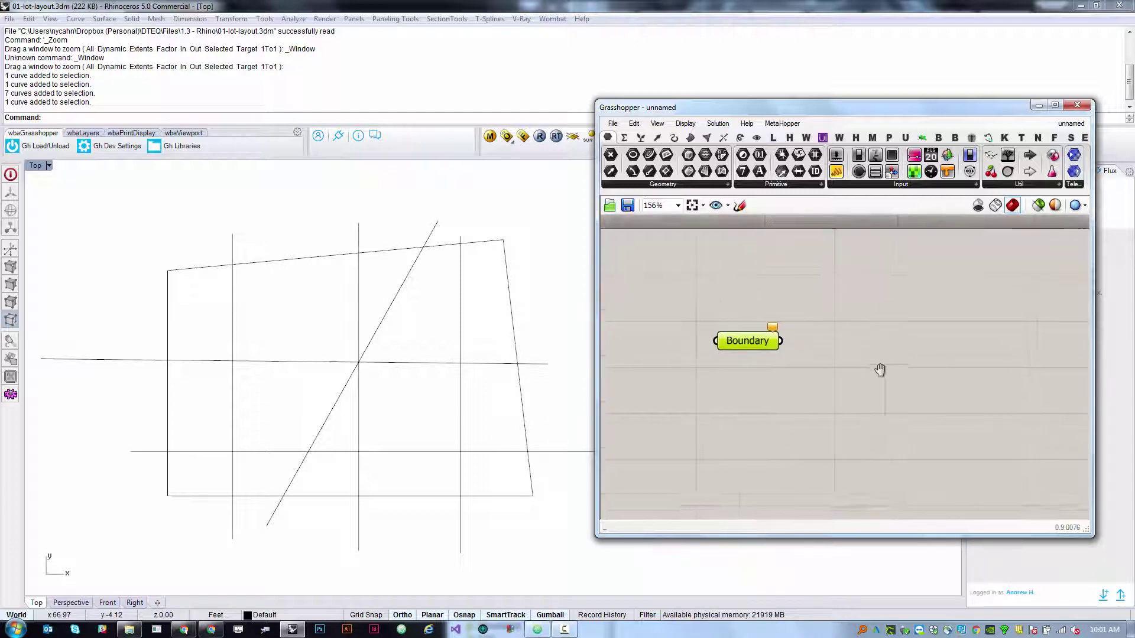
right_click(754, 328)
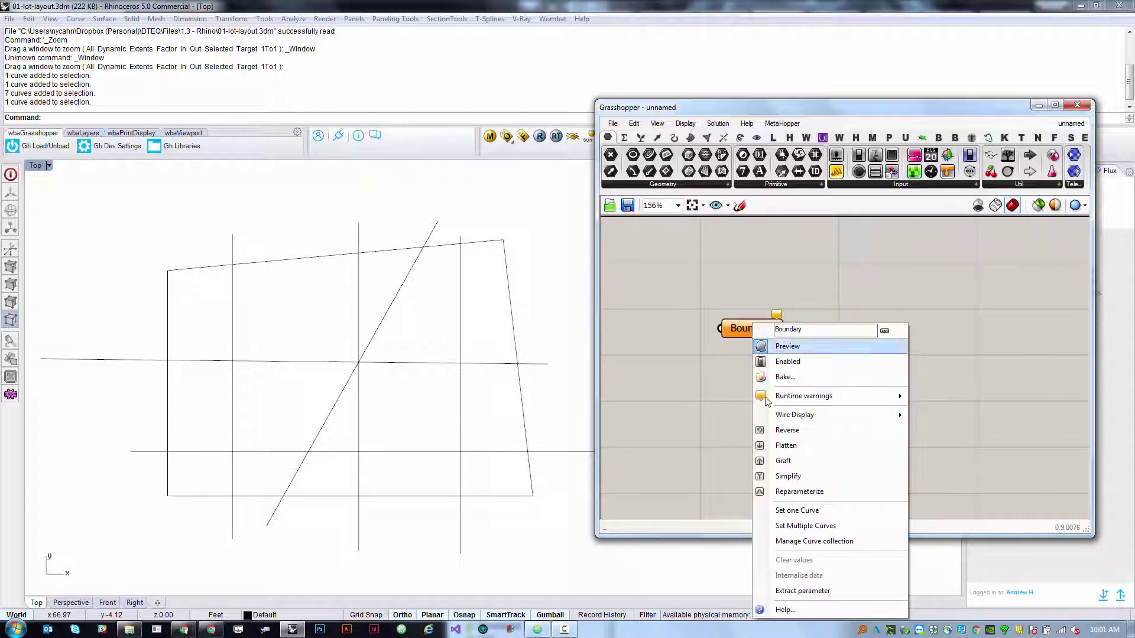
click(819, 512)
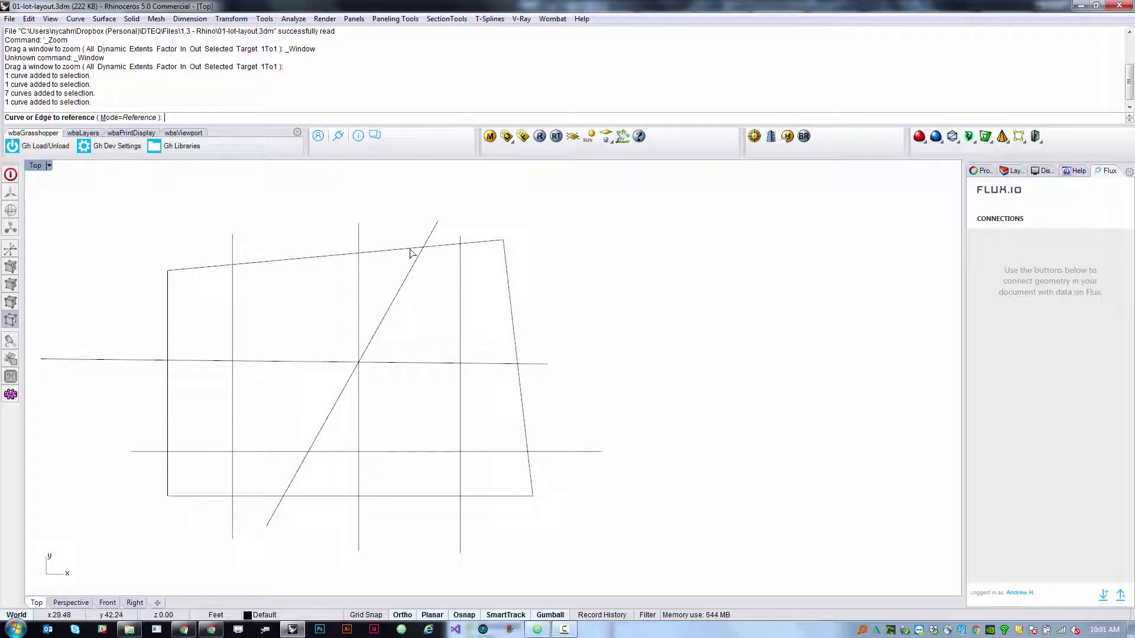
click(115, 118)
click(115, 119)
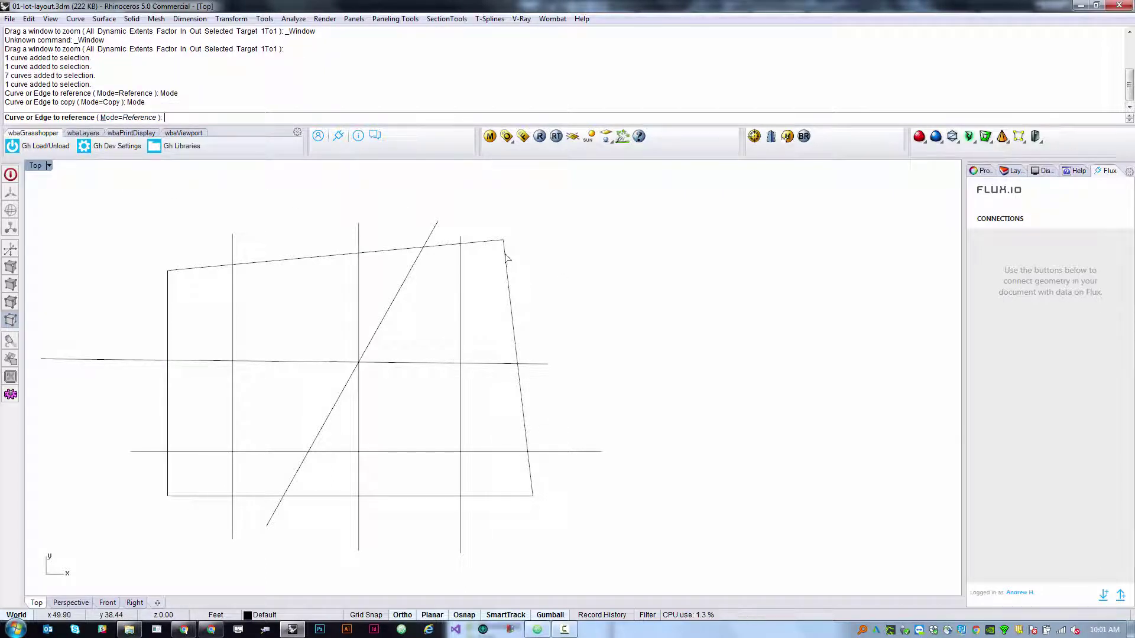
key(Return)
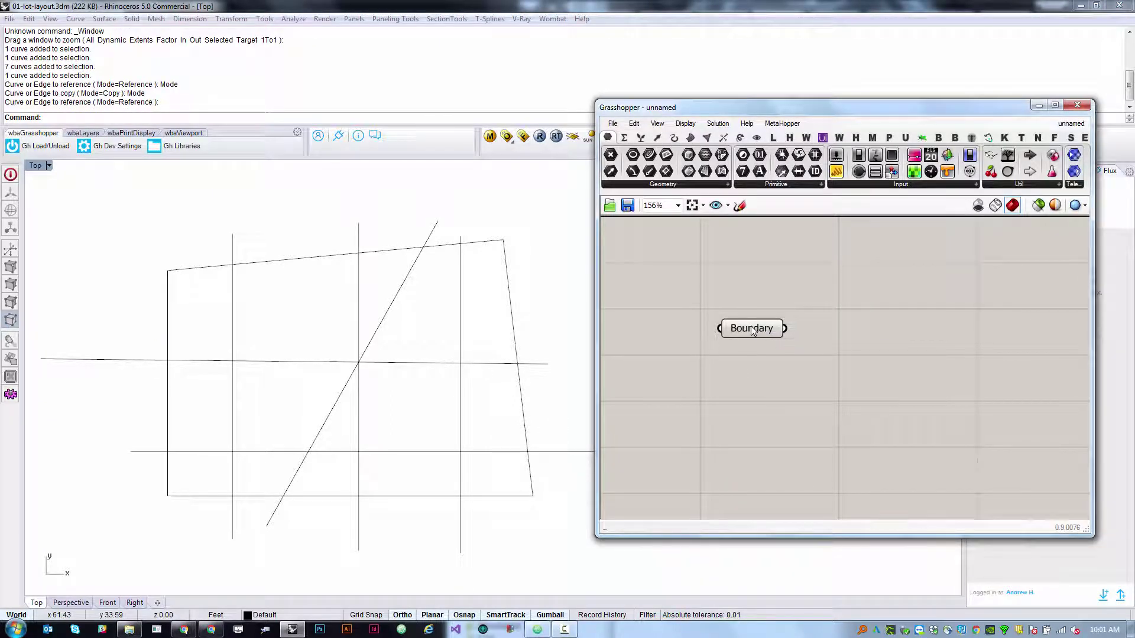
Move the Boundary parameter slightly and enable Bump Preview for Grasshopper geometry.
mouse_move(752, 330)
drag(753, 331, 739, 337)
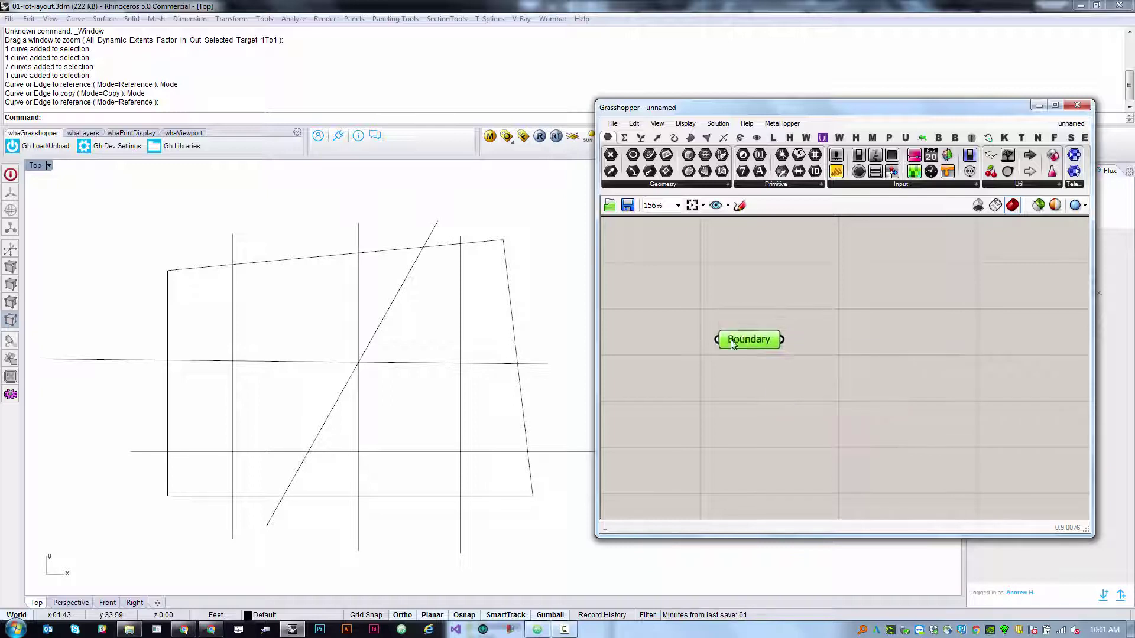
click(851, 342)
mouse_move(743, 334)
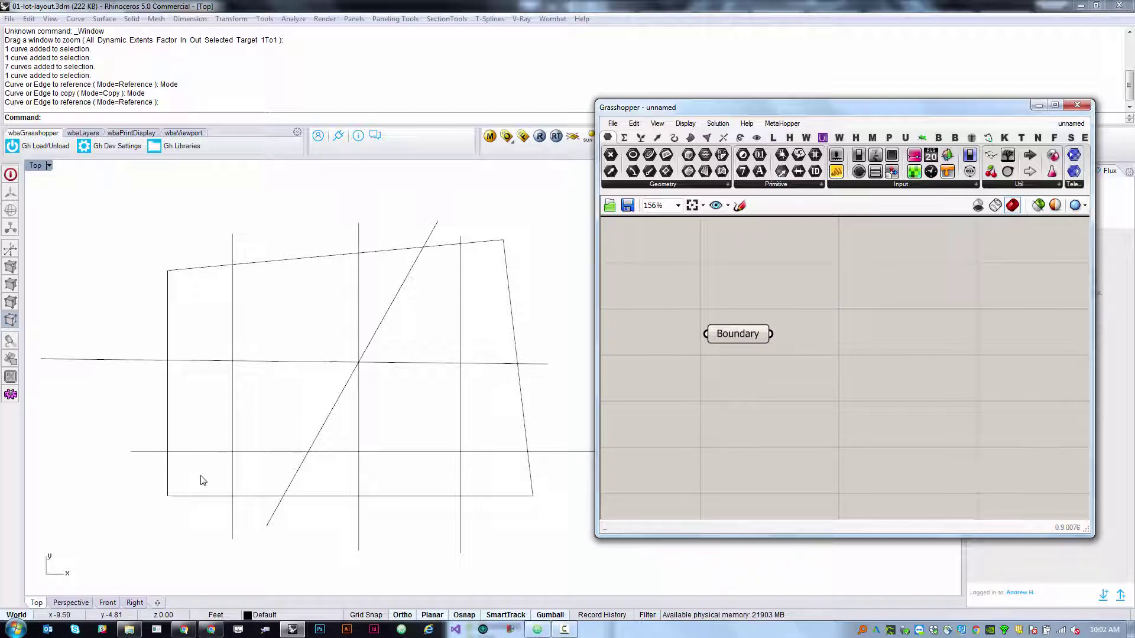
click(1084, 205)
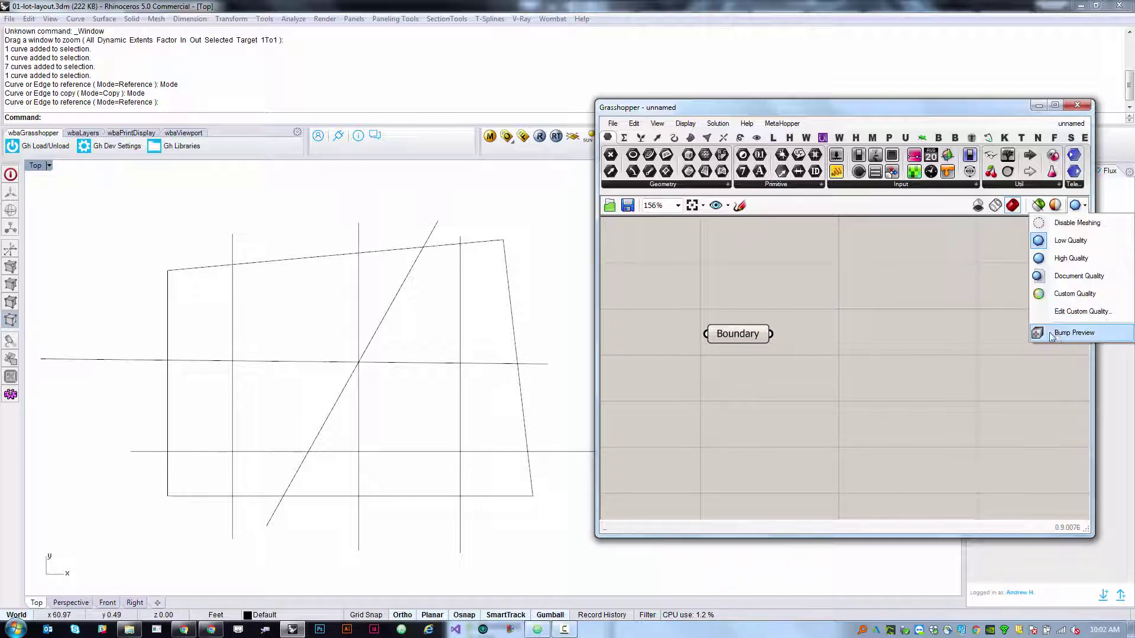
click(1068, 332)
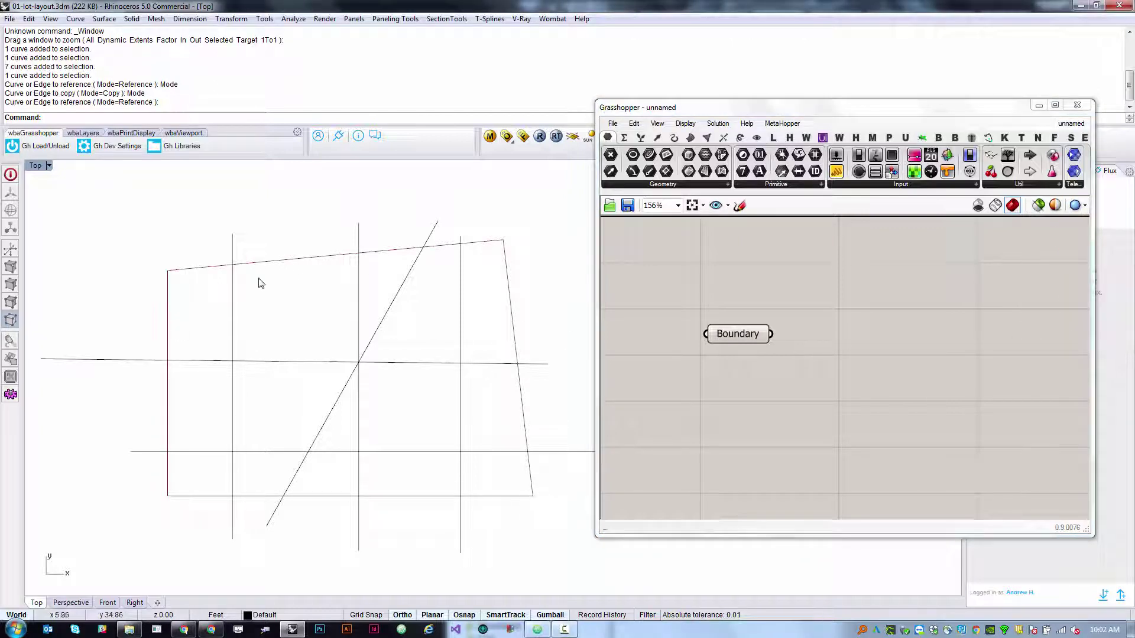
Turn Bump Preview off and on again to compare how the boundary preview displays over the Rhino curve.
drag(752, 337, 725, 331)
click(749, 356)
click(789, 358)
click(1076, 206)
click(1068, 332)
click(1076, 205)
click(1071, 333)
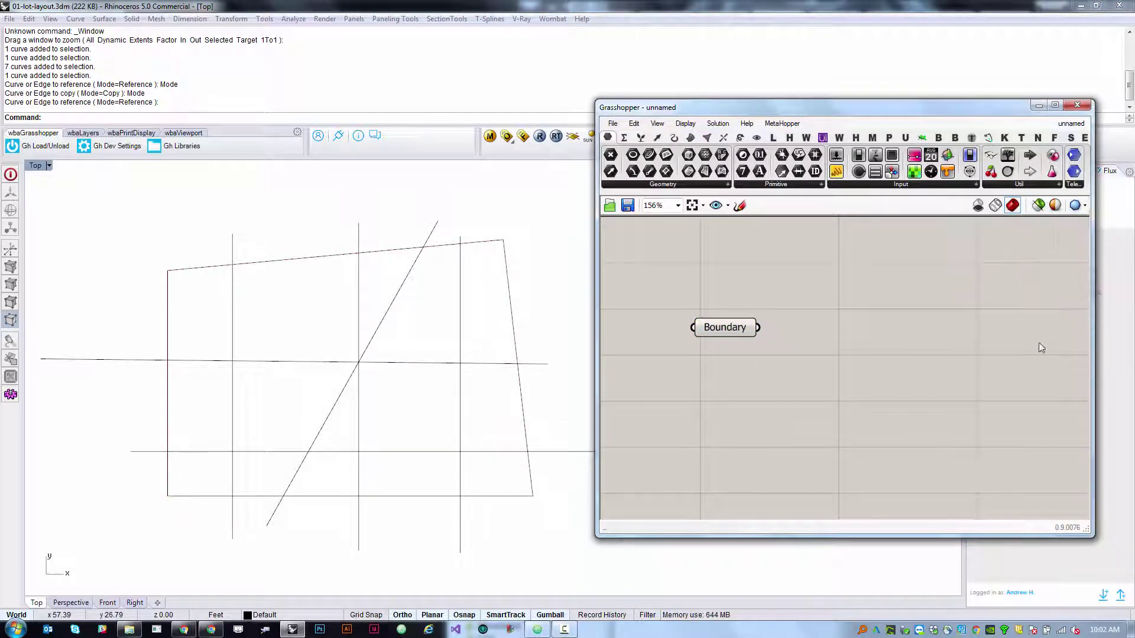
Reposition the Boundary parameter on the canvas and deselect it, comparing its selected and unselected preview colours.
drag(724, 334, 709, 307)
click(751, 404)
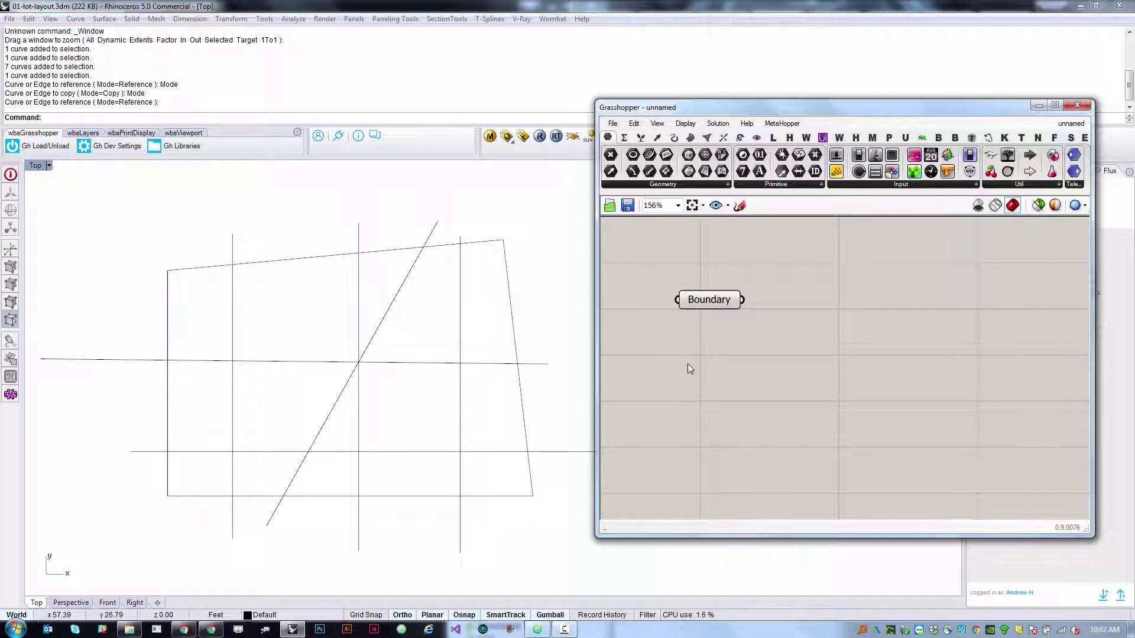
drag(713, 299, 704, 316)
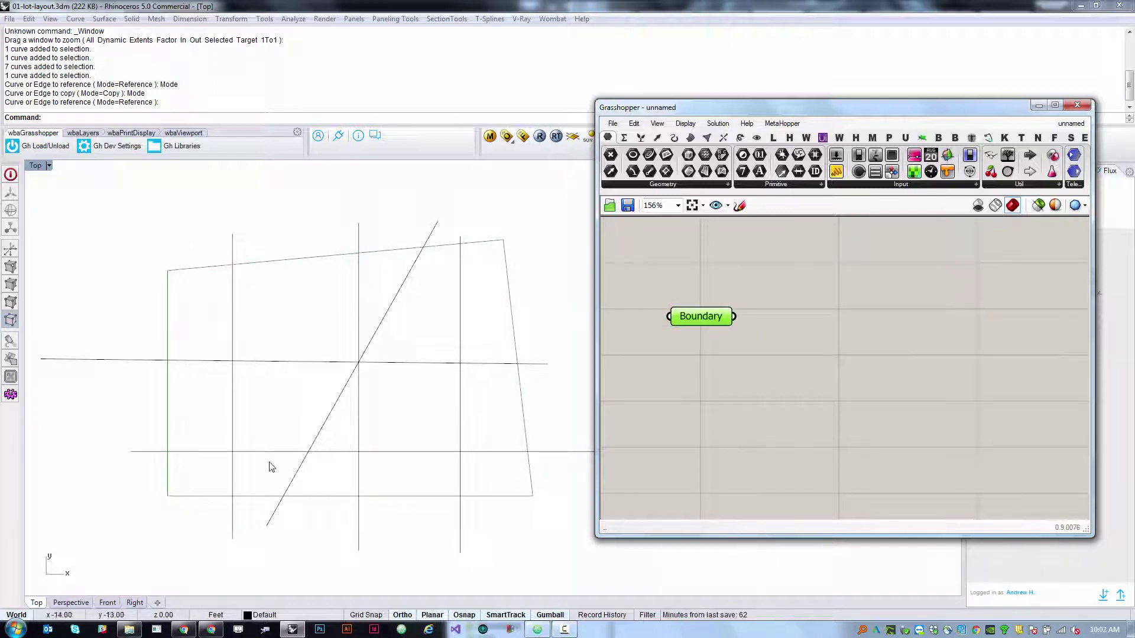
click(778, 452)
Add a Boundary Surfaces component beside the Boundary parameter and connect the parameter's output to its E input.
click(691, 138)
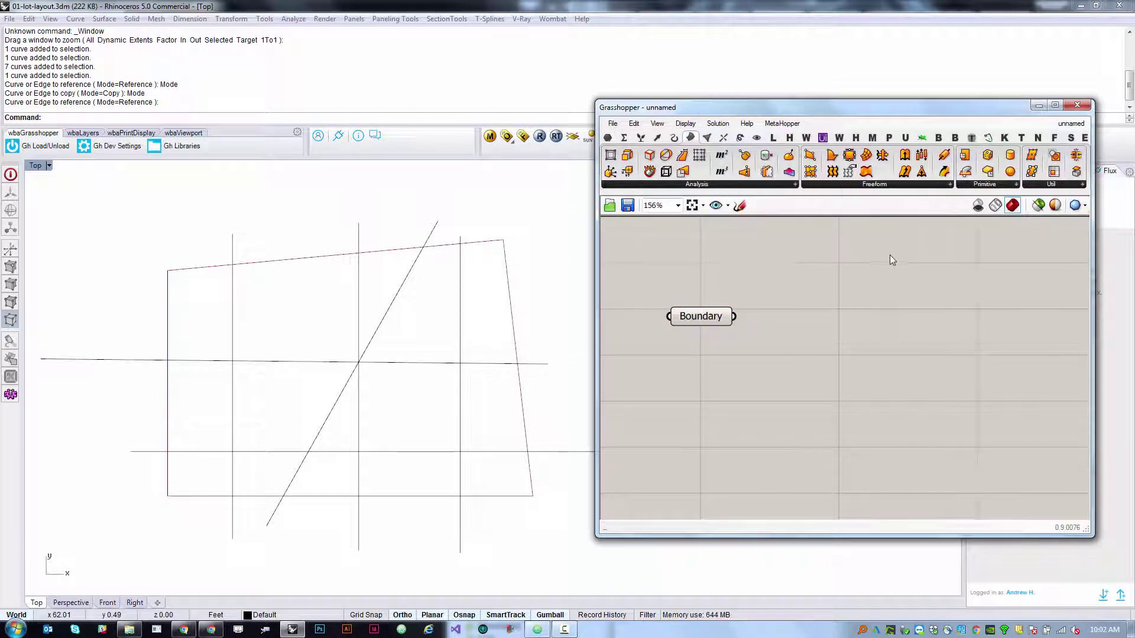
click(850, 184)
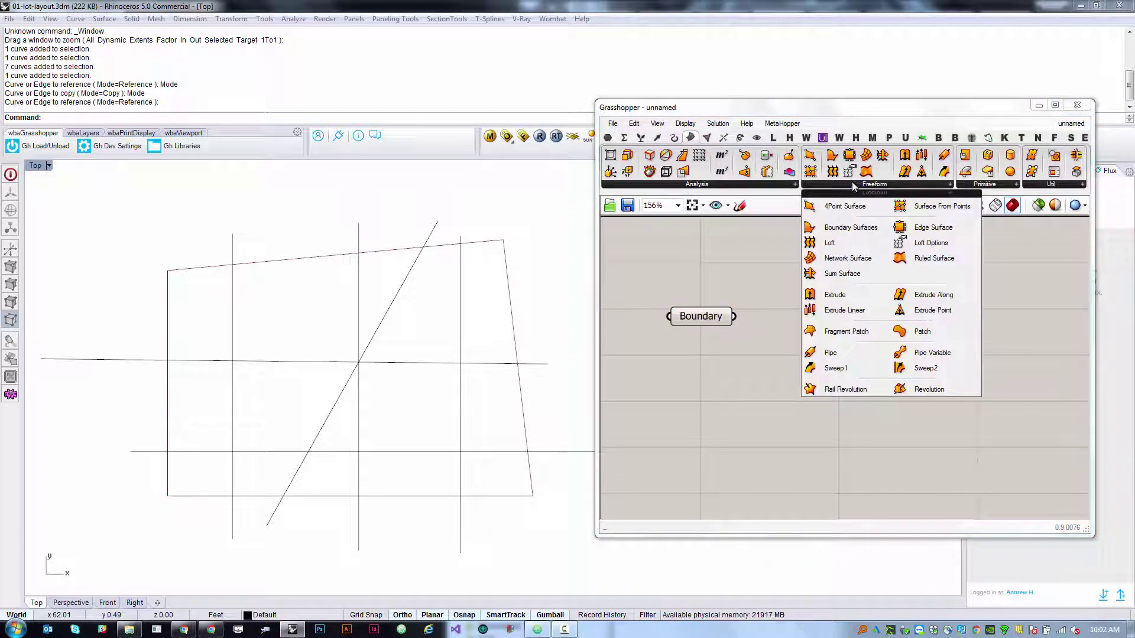
click(844, 229)
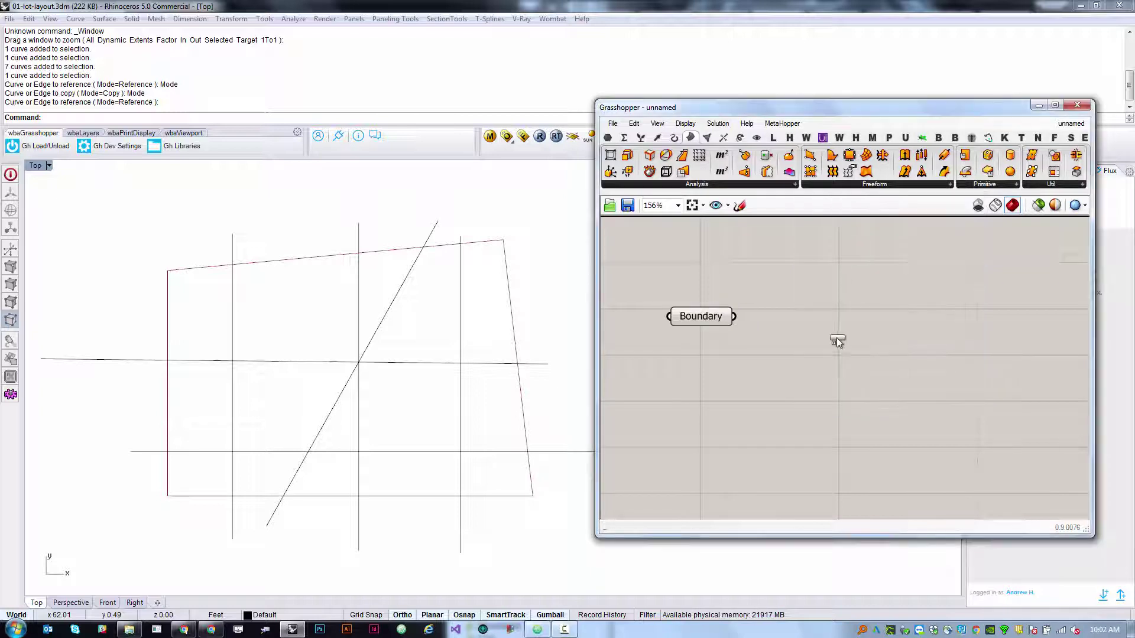
click(834, 318)
drag(736, 320, 799, 320)
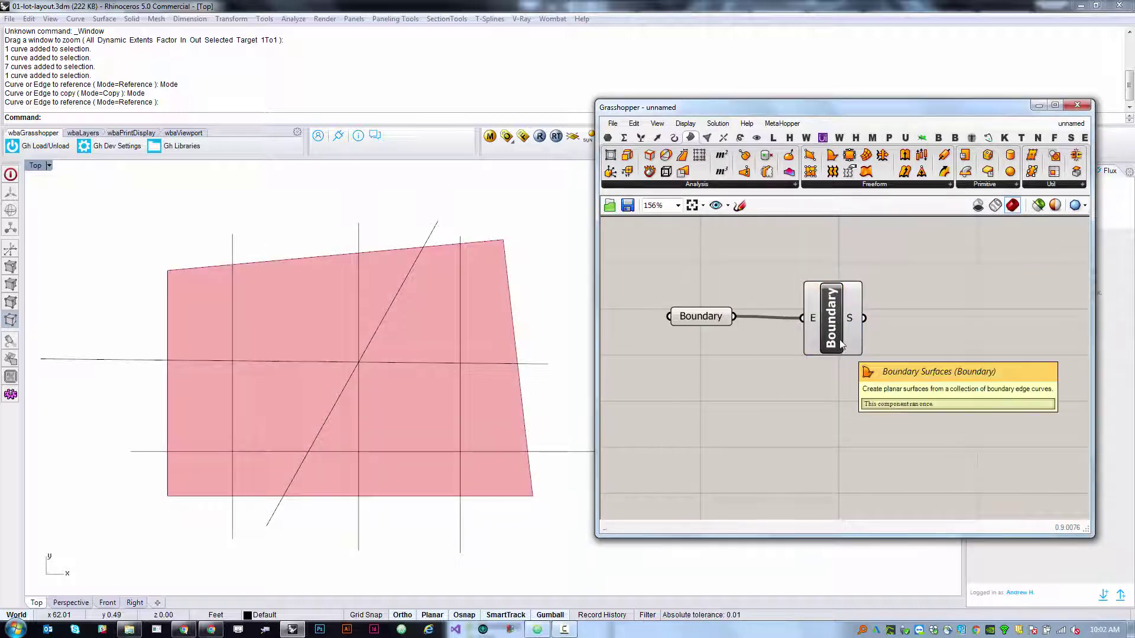
Select the Boundary Surfaces component, then select the lot outline in Rhino and show its control points.
right_drag(319, 201, 272, 229)
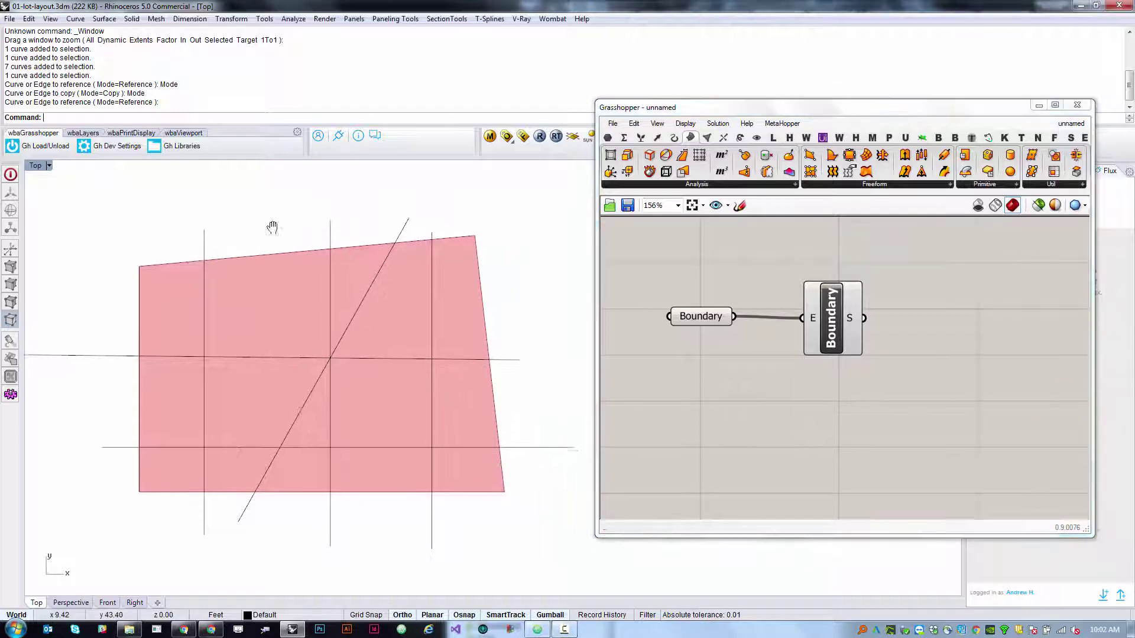
click(853, 338)
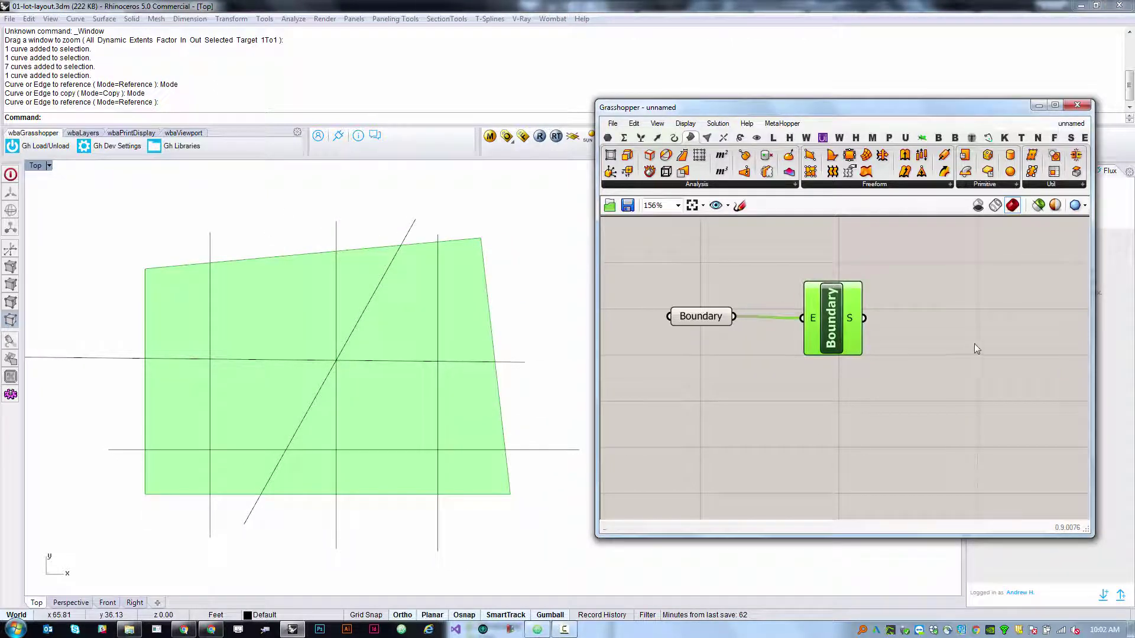
click(485, 290)
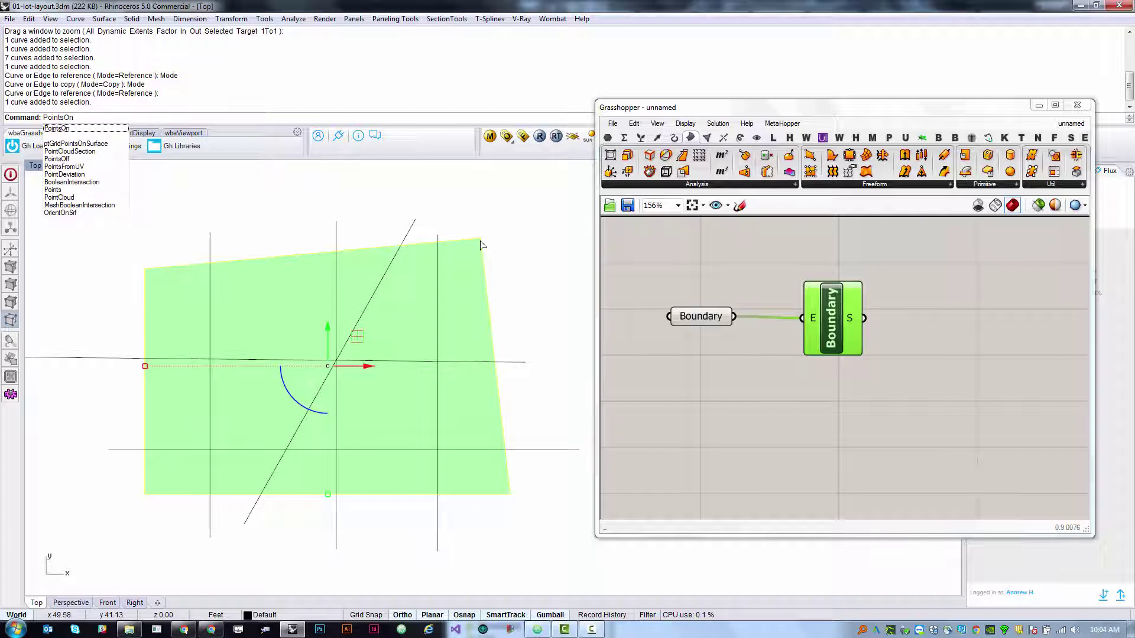
key(Return)
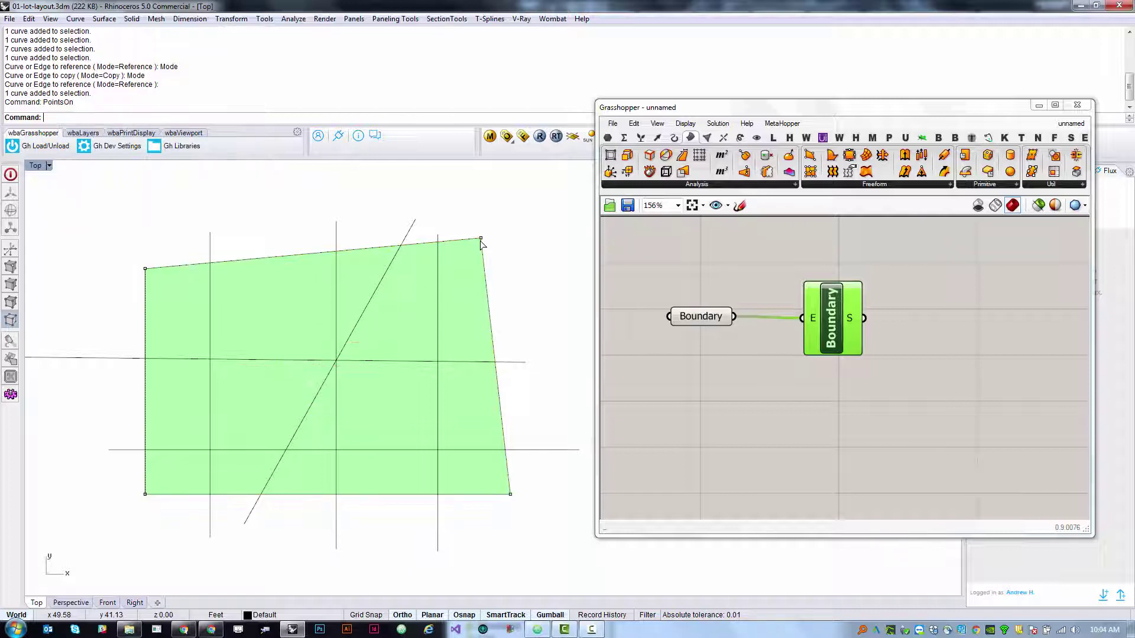
Move the lot outline's upper-right corner point to several positions, leaving it roughly level with the upper-left corner.
click(482, 242)
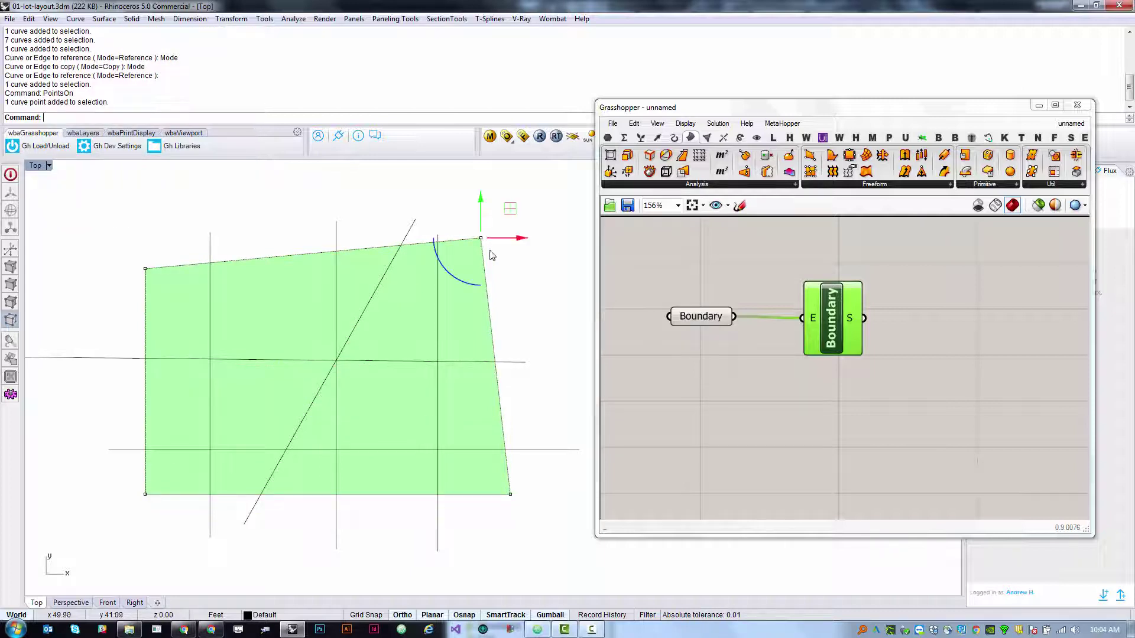
drag(510, 209, 565, 237)
drag(565, 236, 490, 244)
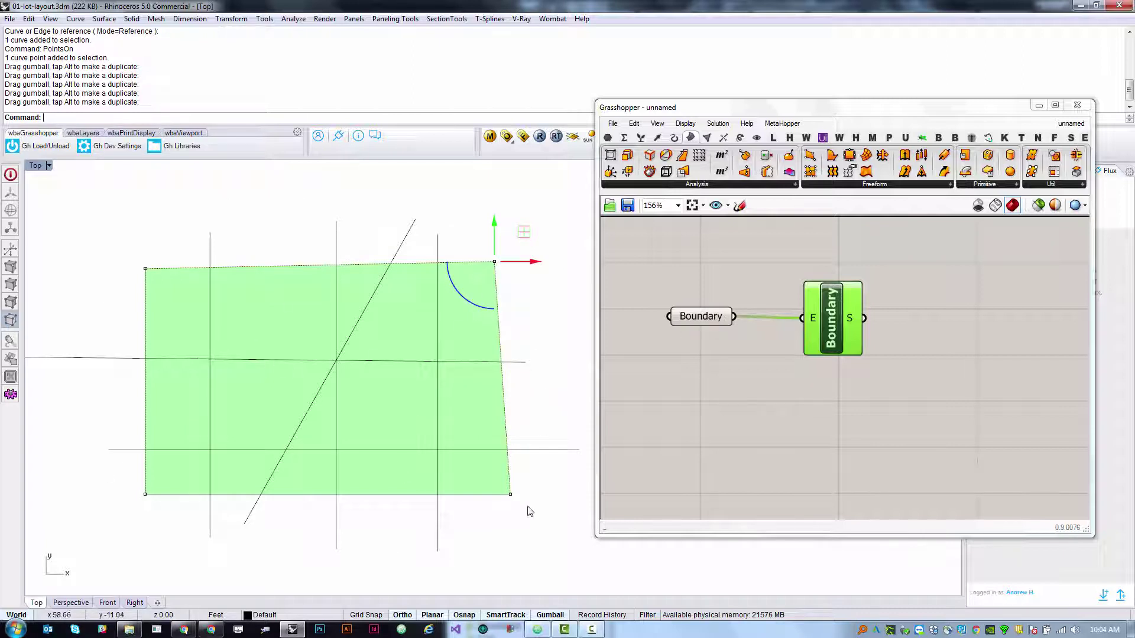
drag(524, 232, 508, 237)
click(546, 340)
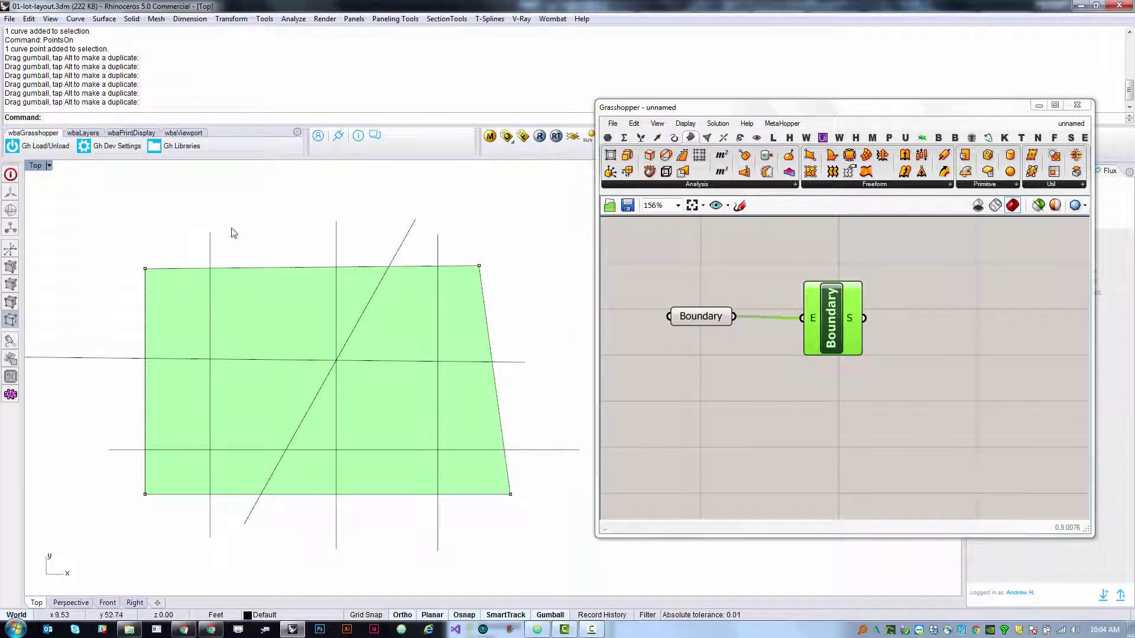
Nudge the Boundary Surfaces component closer to the Boundary parameter and turn off the outline's control points.
click(831, 425)
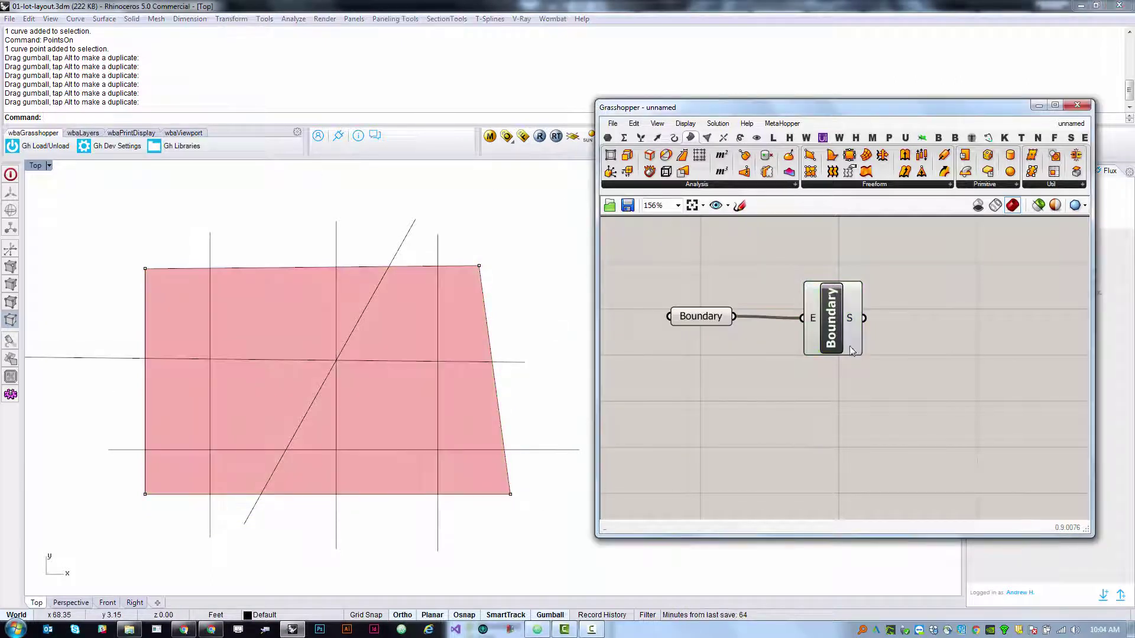
drag(847, 347, 836, 345)
click(983, 429)
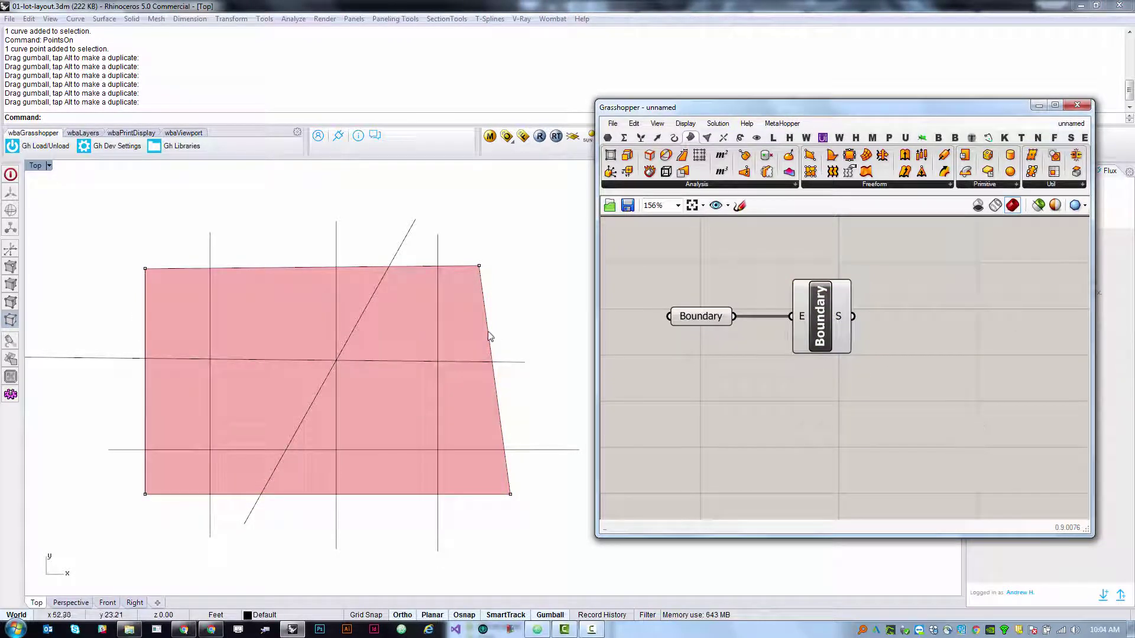
click(499, 288)
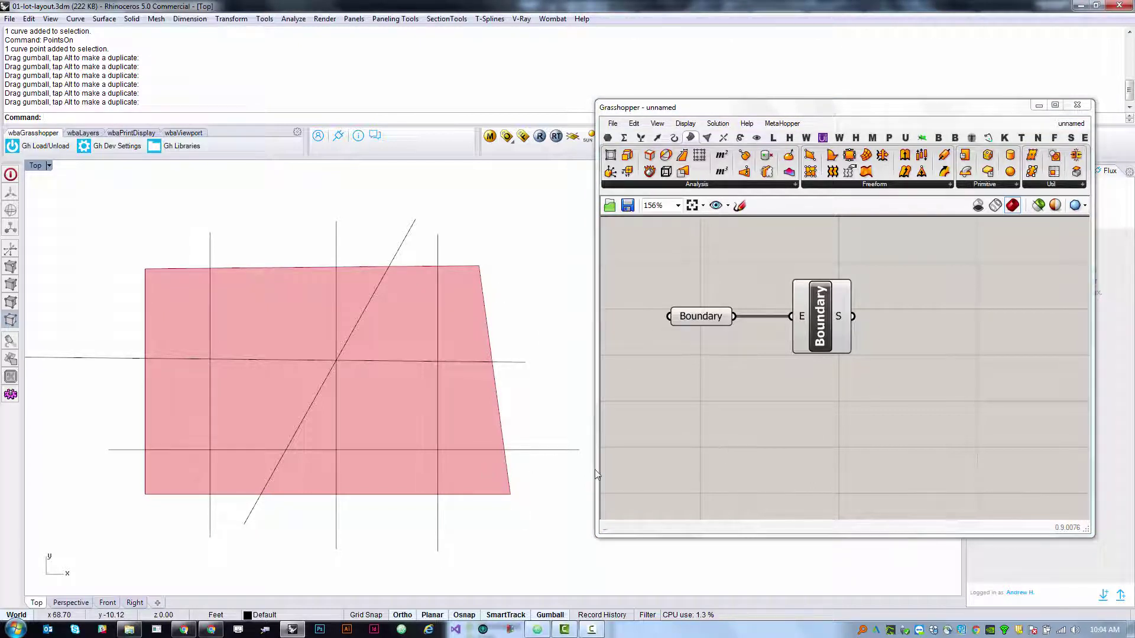
click(809, 326)
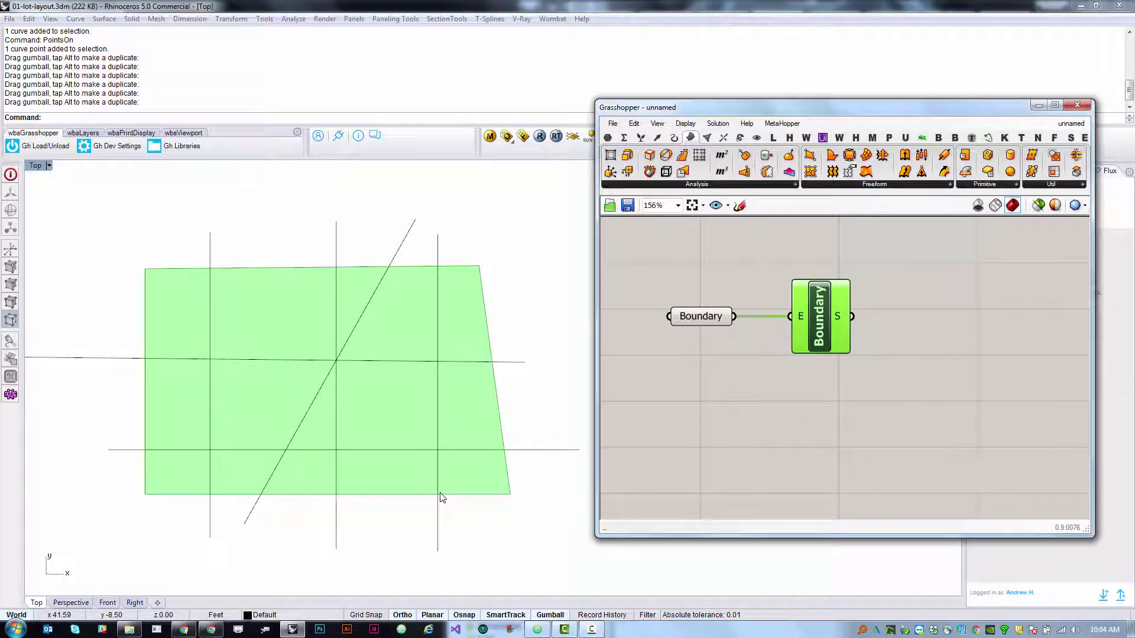
click(779, 456)
Add a Curve parameter below the Boundary parameter and rename it Street Centerlines.
click(607, 138)
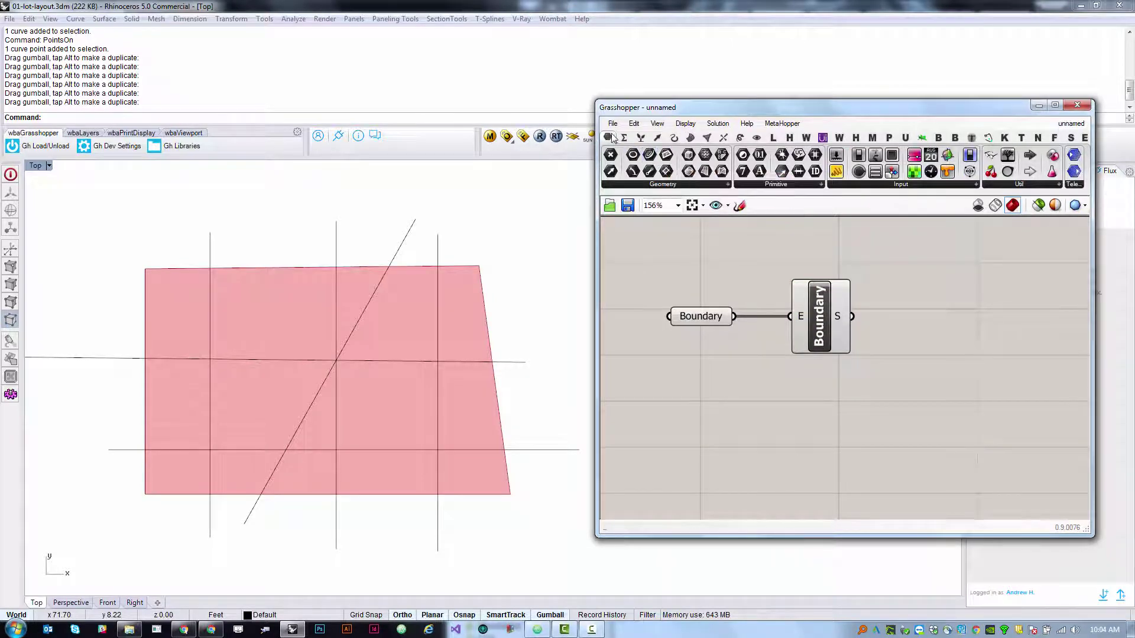
drag(650, 155, 698, 419)
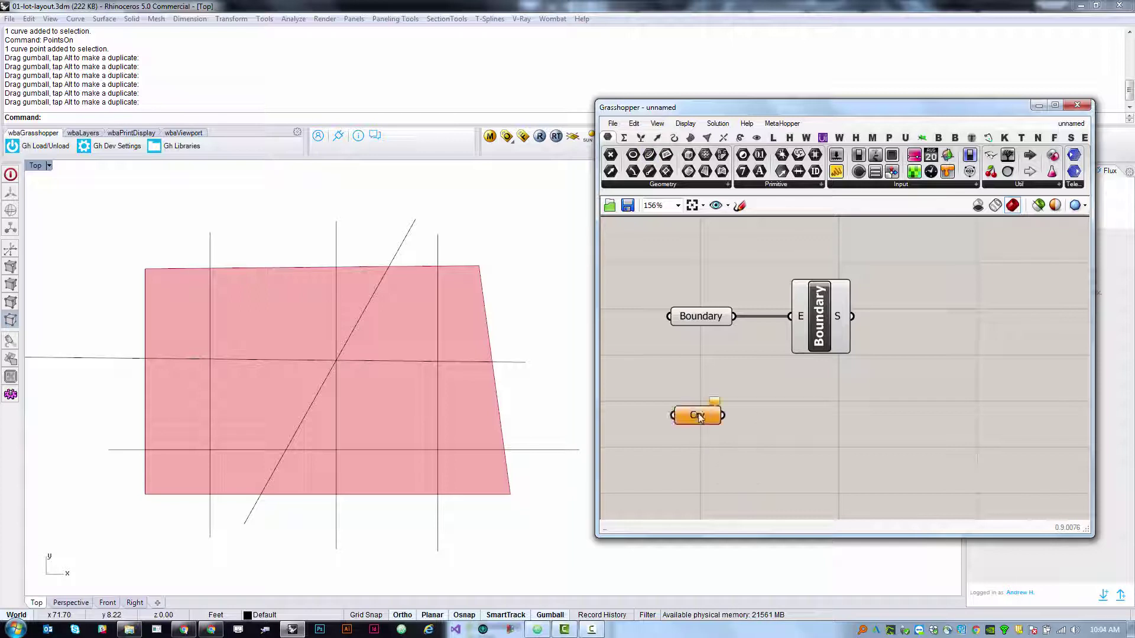
right_click(698, 417)
text(Street Centerlines)
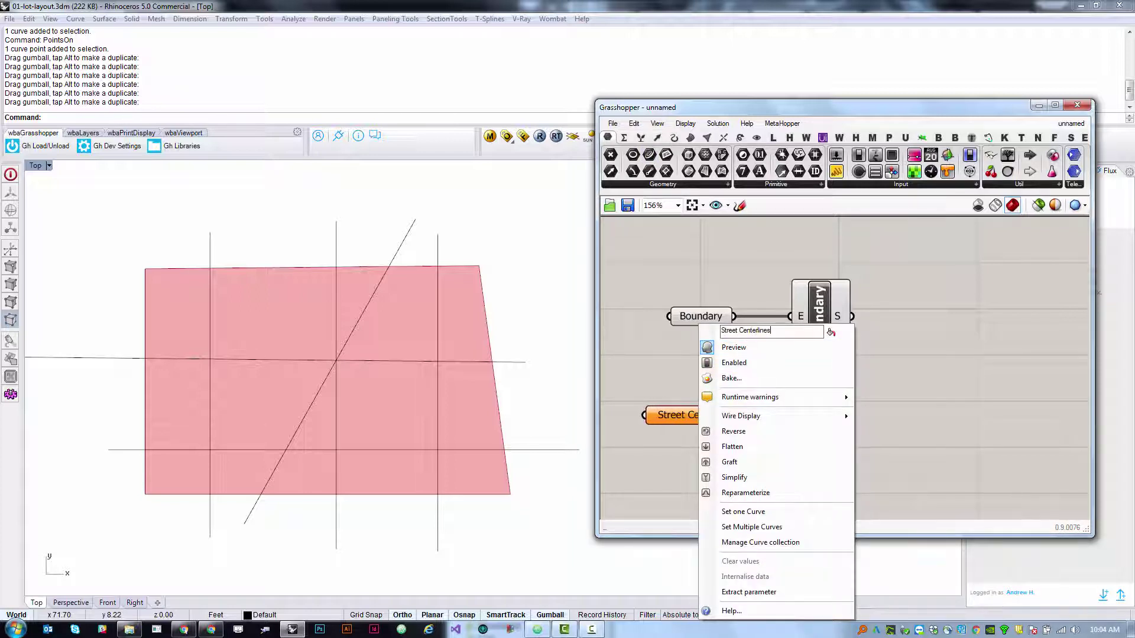
key(Return)
drag(696, 419, 719, 405)
Reference all six street lines as multiple curves in the Street Centerlines parameter with one crossing selection.
right_click(718, 405)
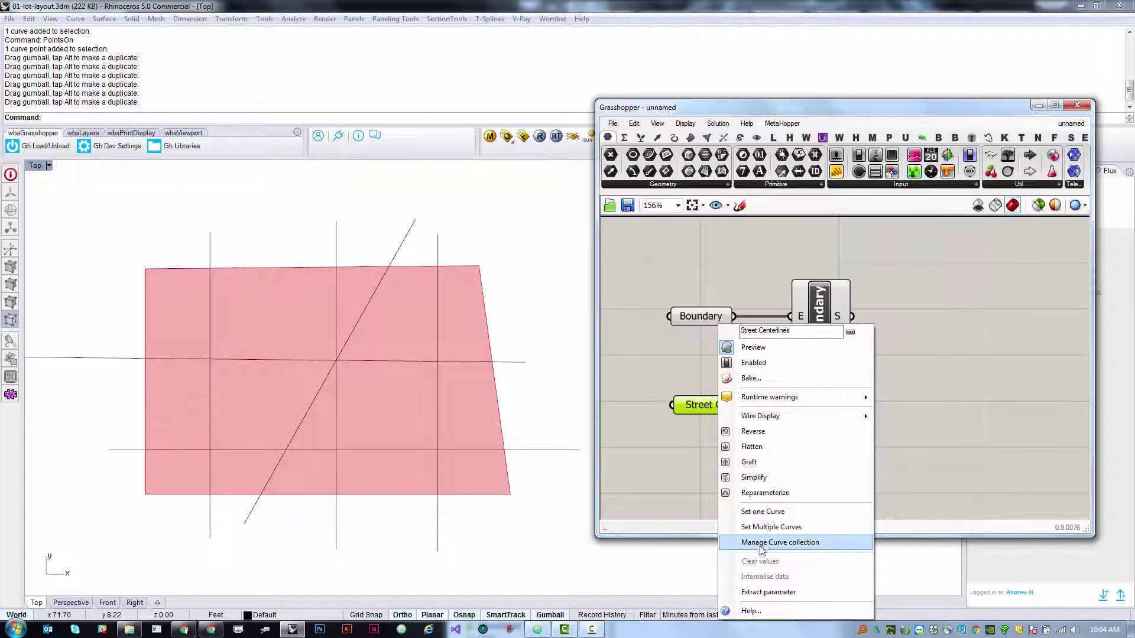
click(769, 527)
drag(431, 314, 172, 491)
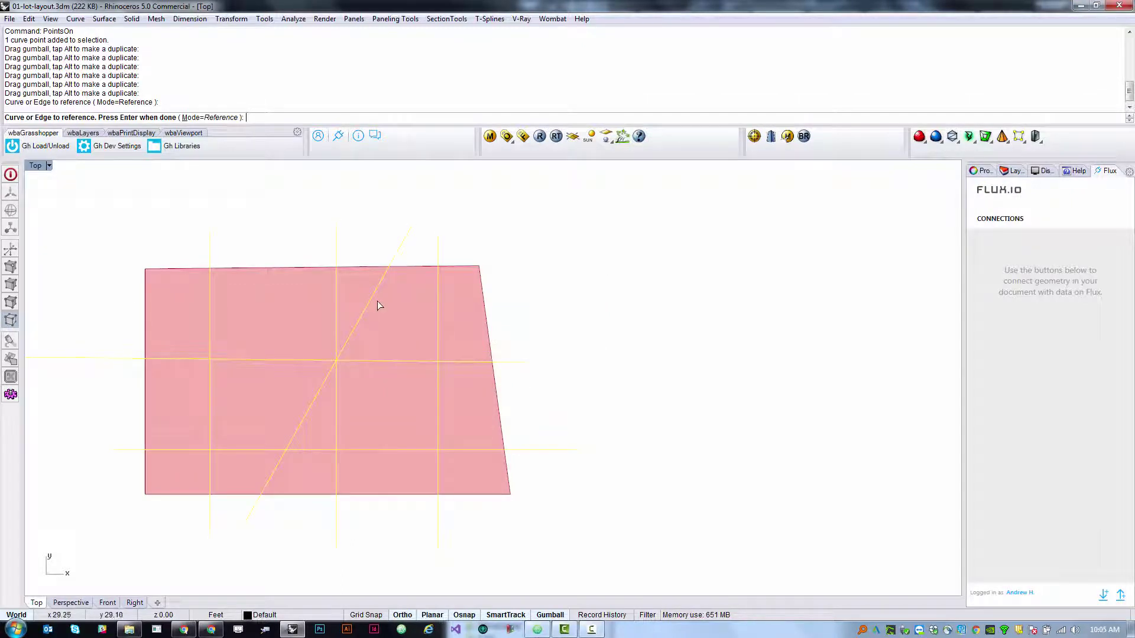
key(Return)
right_click(739, 405)
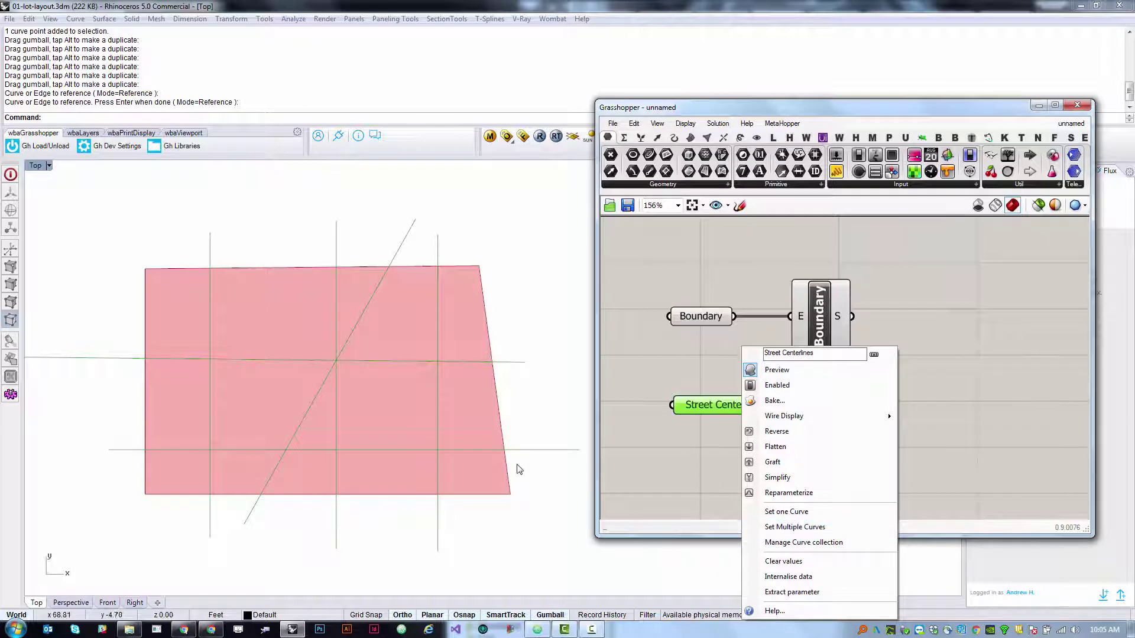
click(546, 510)
click(821, 427)
Move Street Centerlines slightly lower and set its multiple curves again by picking the six street lines one at a time.
drag(716, 404, 709, 422)
click(723, 455)
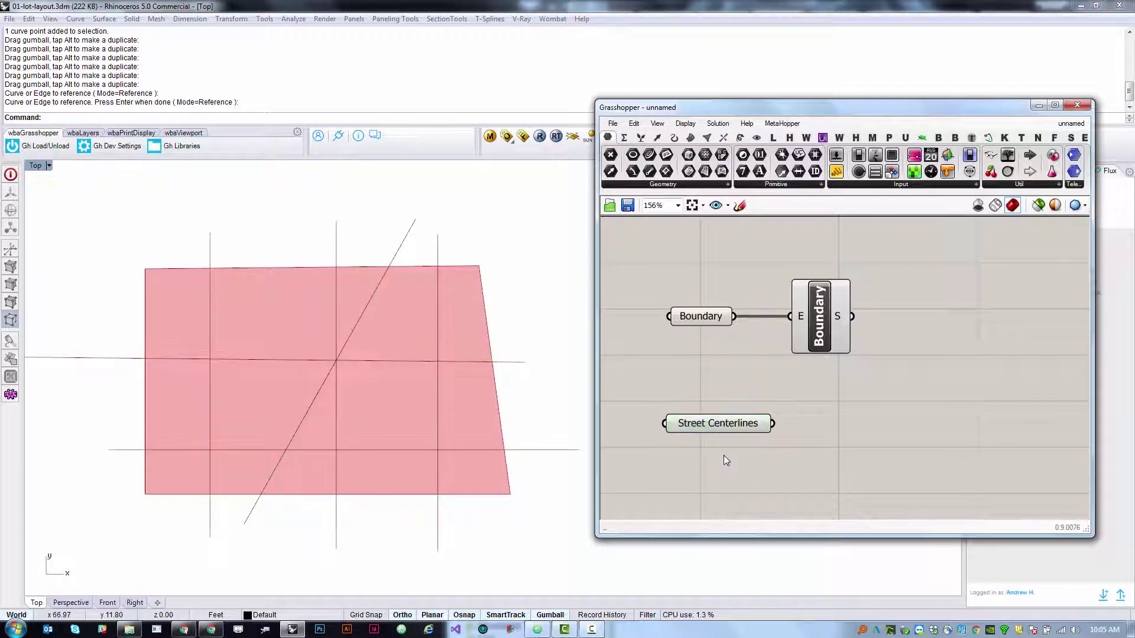
right_click(707, 426)
click(769, 519)
click(453, 362)
click(438, 328)
click(375, 289)
click(336, 292)
click(205, 278)
click(252, 450)
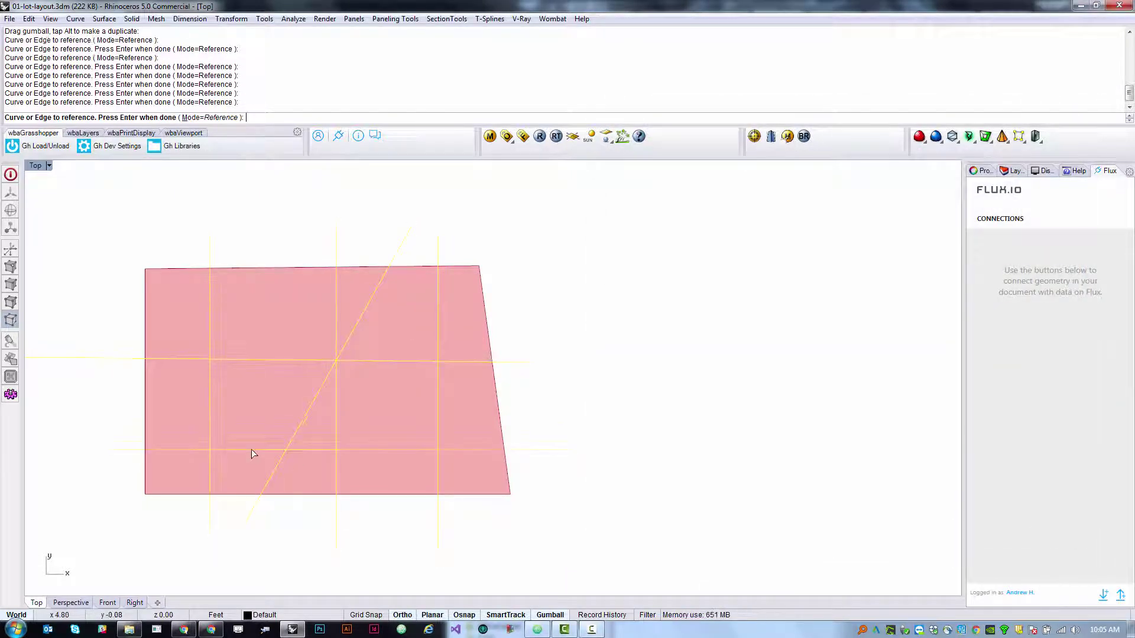
key(Return)
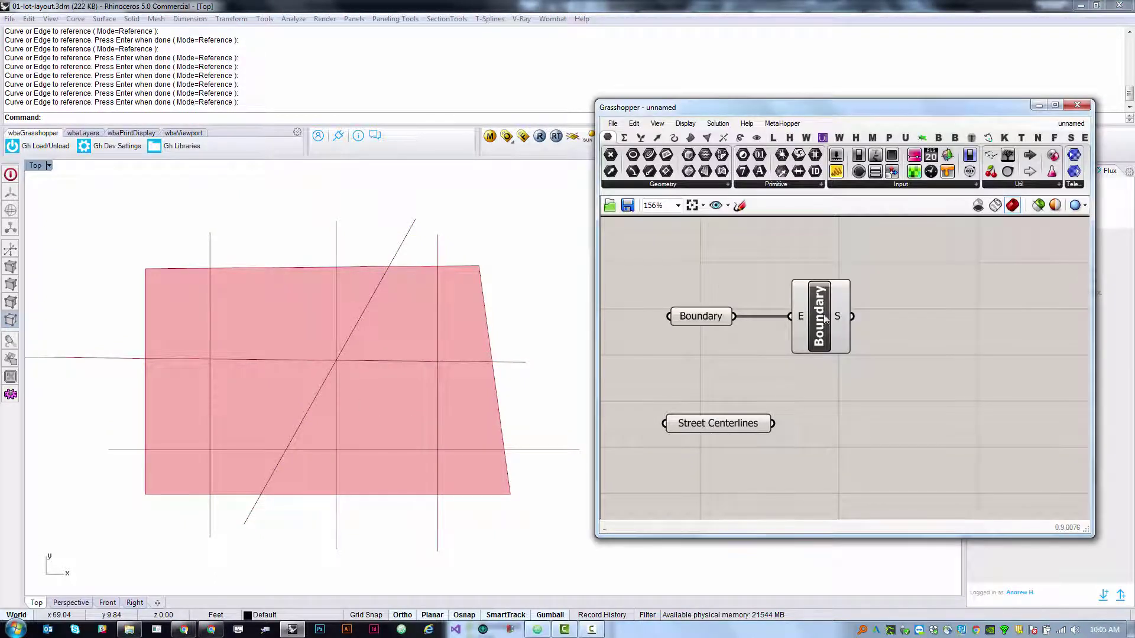
Move the Boundary Surfaces component closer to the Boundary parameter and raise Street Centerlines slightly.
drag(835, 307, 824, 307)
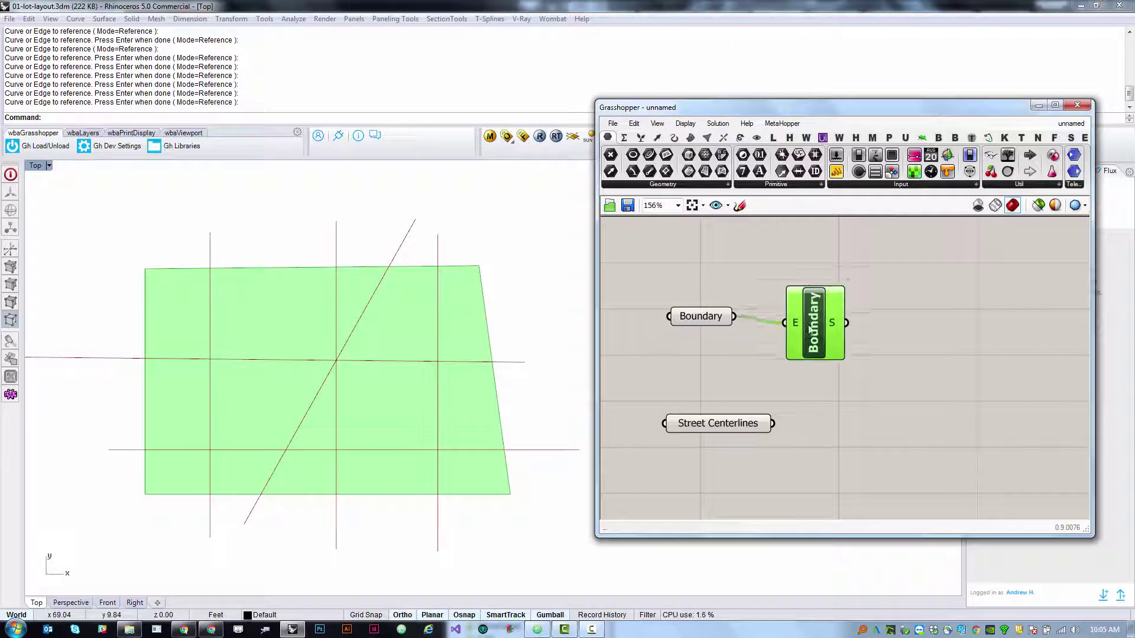
click(892, 417)
drag(730, 423, 730, 418)
click(871, 362)
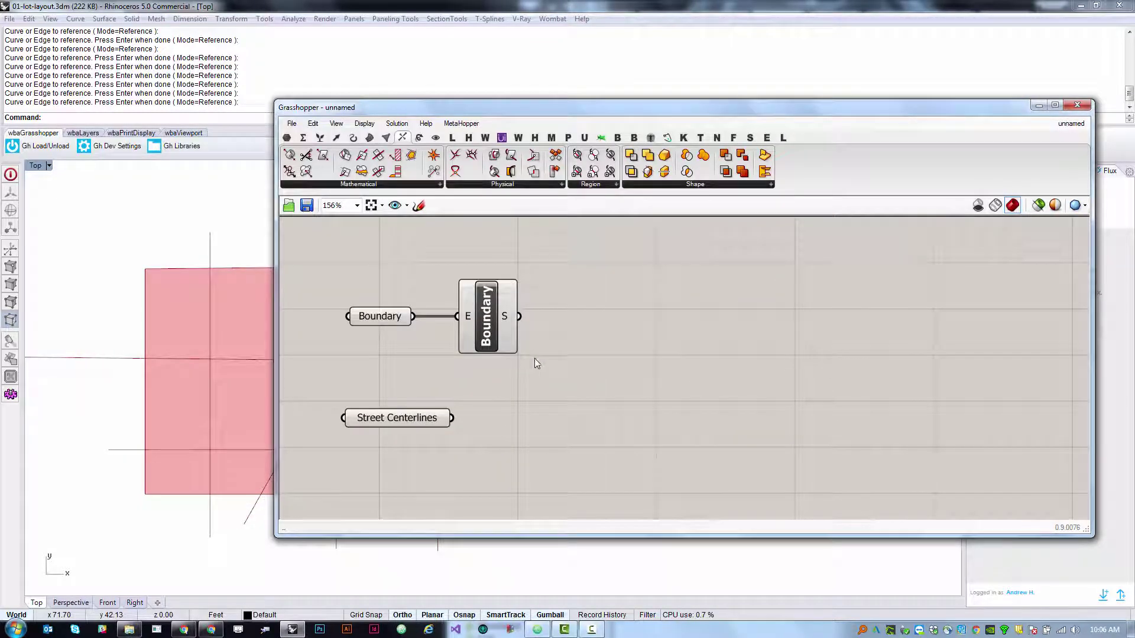
Add a Surface Split component, connecting the Boundary Surfaces output to its S input and Street Centerlines to its C input.
click(353, 137)
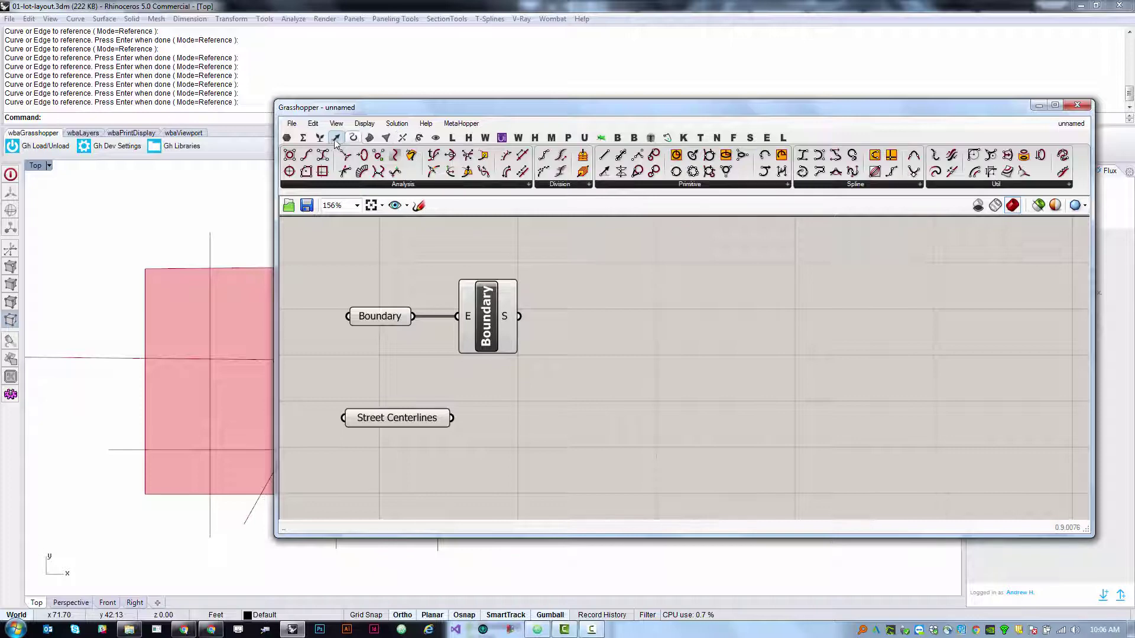
click(404, 138)
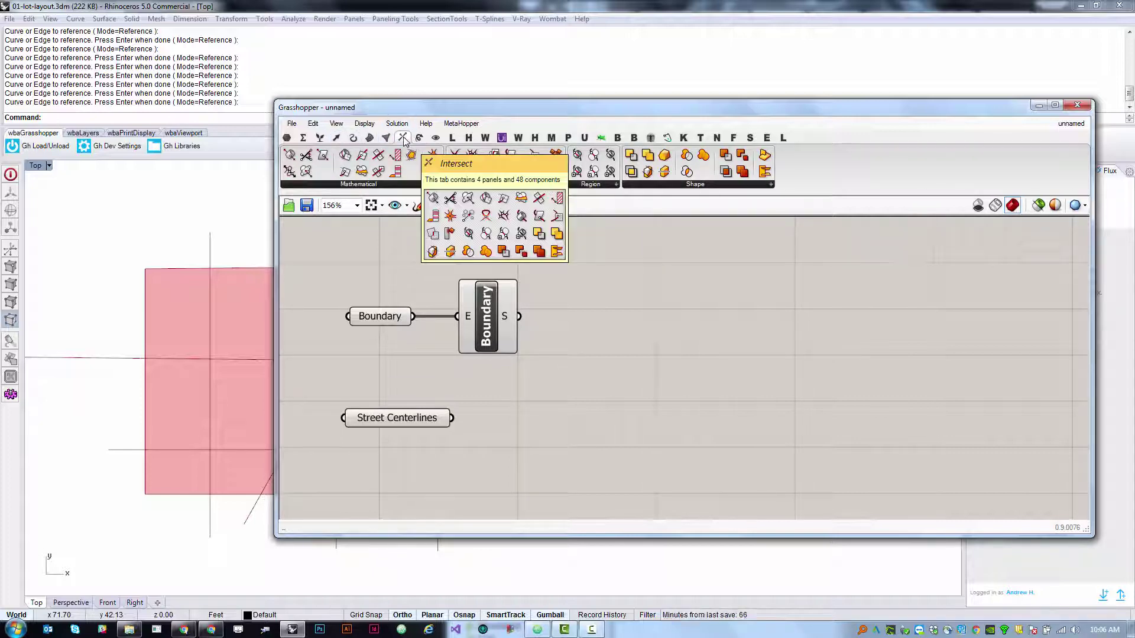
click(506, 186)
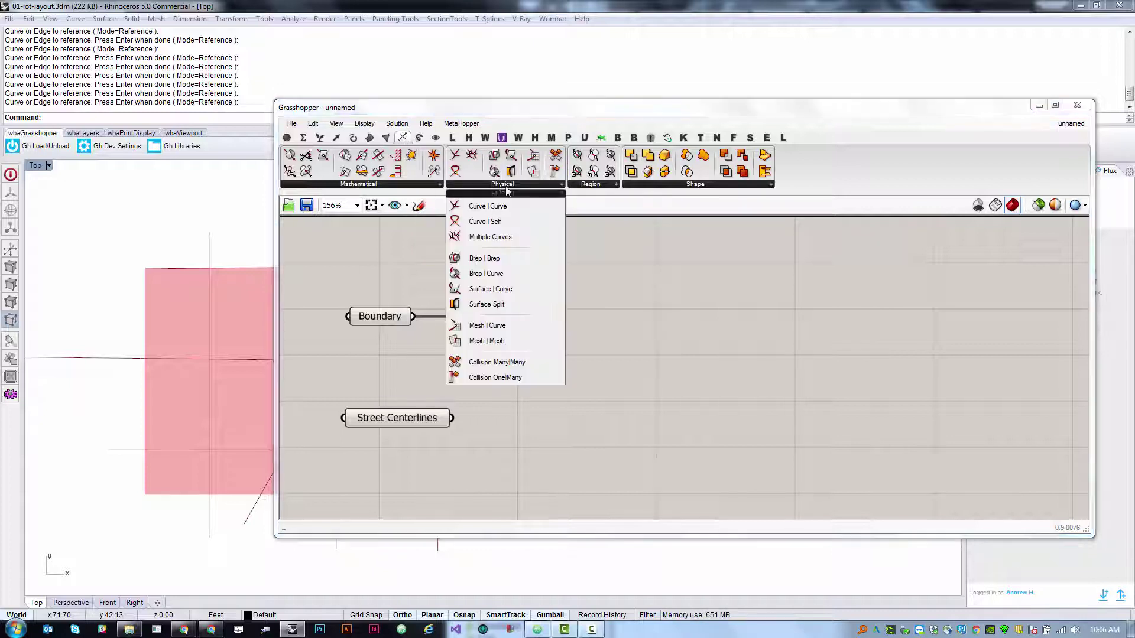
click(487, 303)
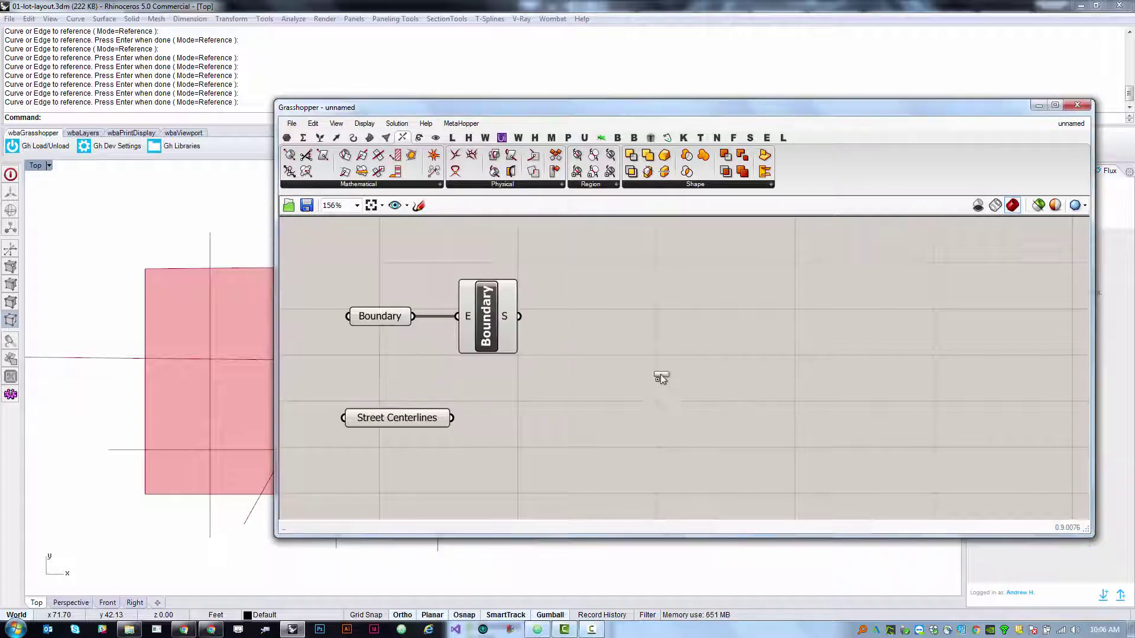
click(642, 363)
drag(494, 311, 457, 420)
click(527, 428)
Add a Panel beside Surface Split, connect the F output to it, and enlarge it to list the split surfaces.
drag(566, 111, 793, 99)
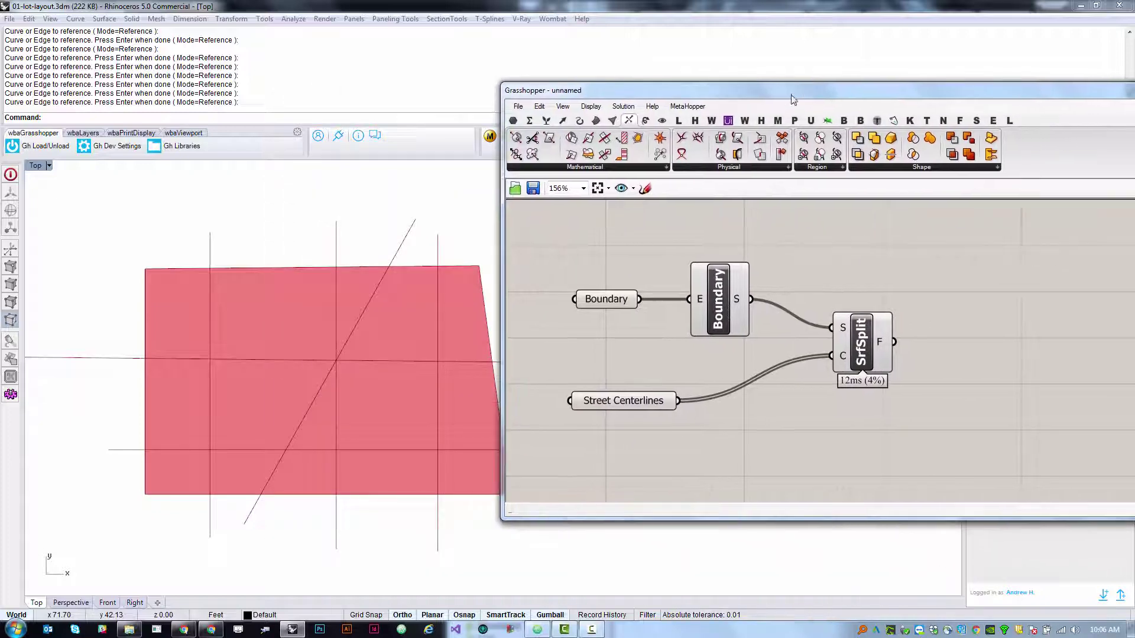
click(514, 120)
drag(855, 159, 982, 354)
drag(894, 342, 905, 353)
drag(1052, 397, 1081, 491)
drag(1031, 461, 1064, 455)
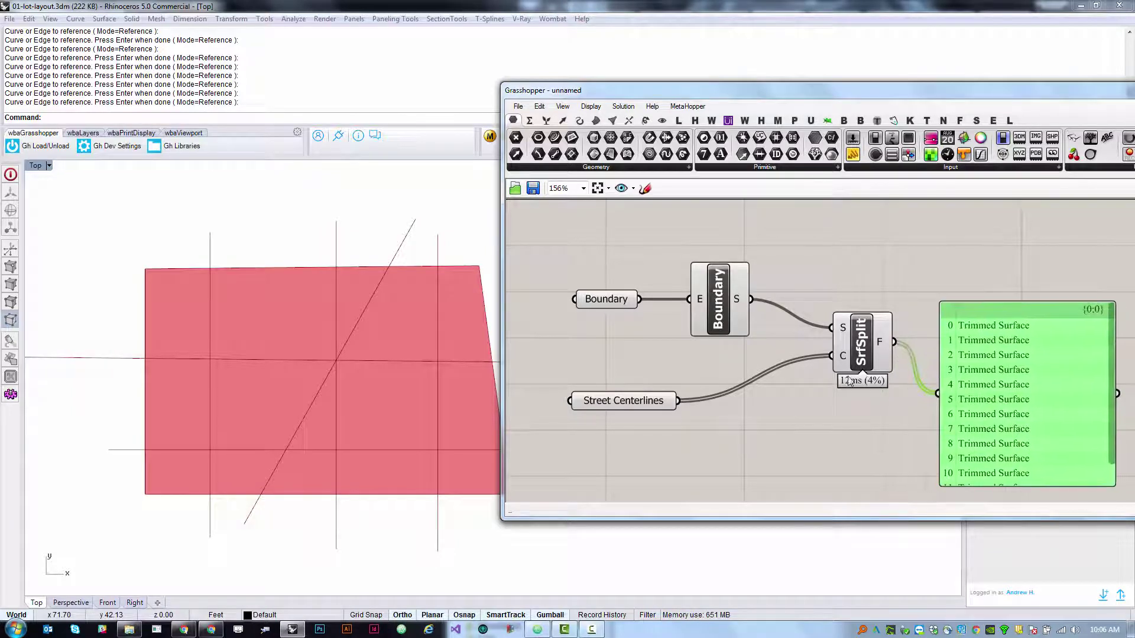
Move the Surface Split component closer to its inputs and the panel farther away to free canvas space between them.
mouse_move(866, 353)
mouse_down()
mouse_move(859, 327)
mouse_move(852, 343)
mouse_up()
click(792, 402)
scroll(164, 364, up, 4)
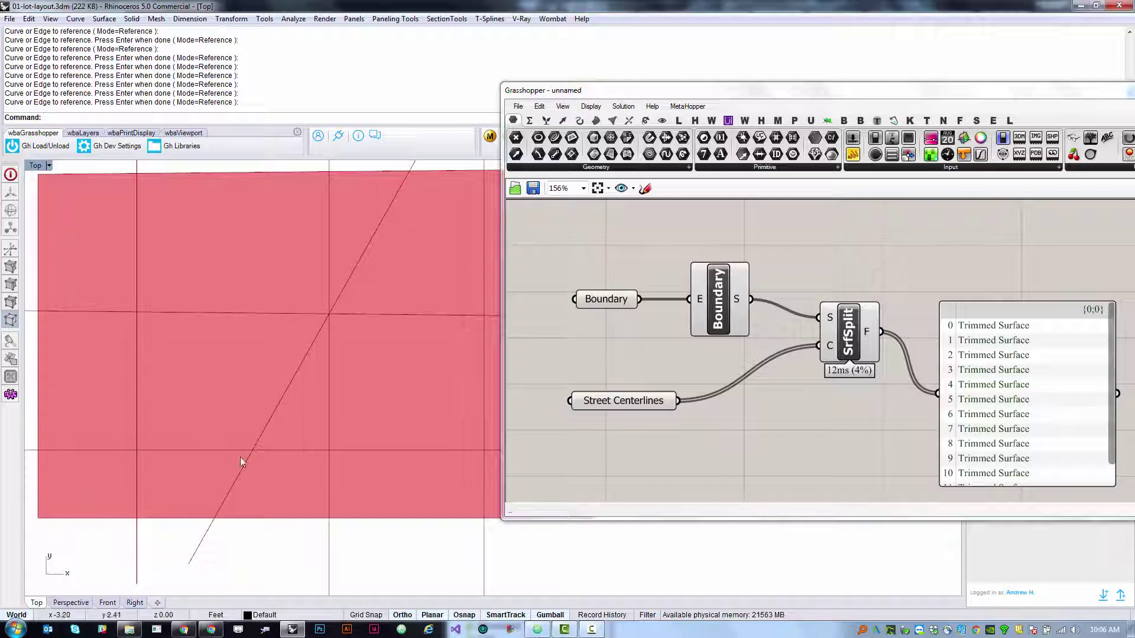
scroll(228, 446, down, 4)
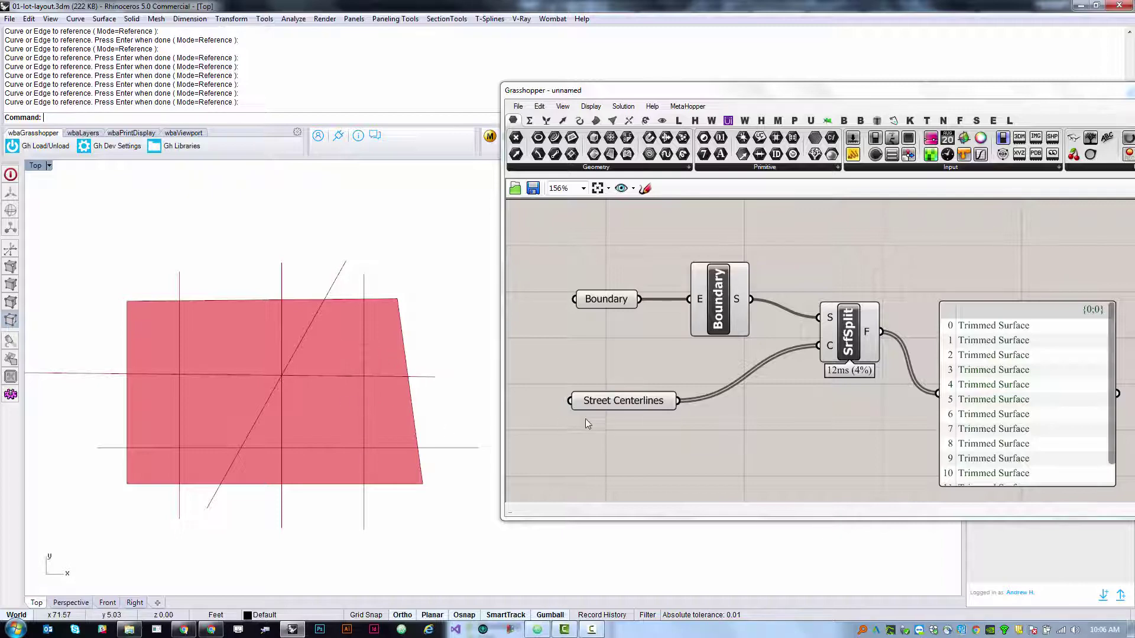
right_drag(811, 392, 768, 388)
scroll(768, 388, down, 2)
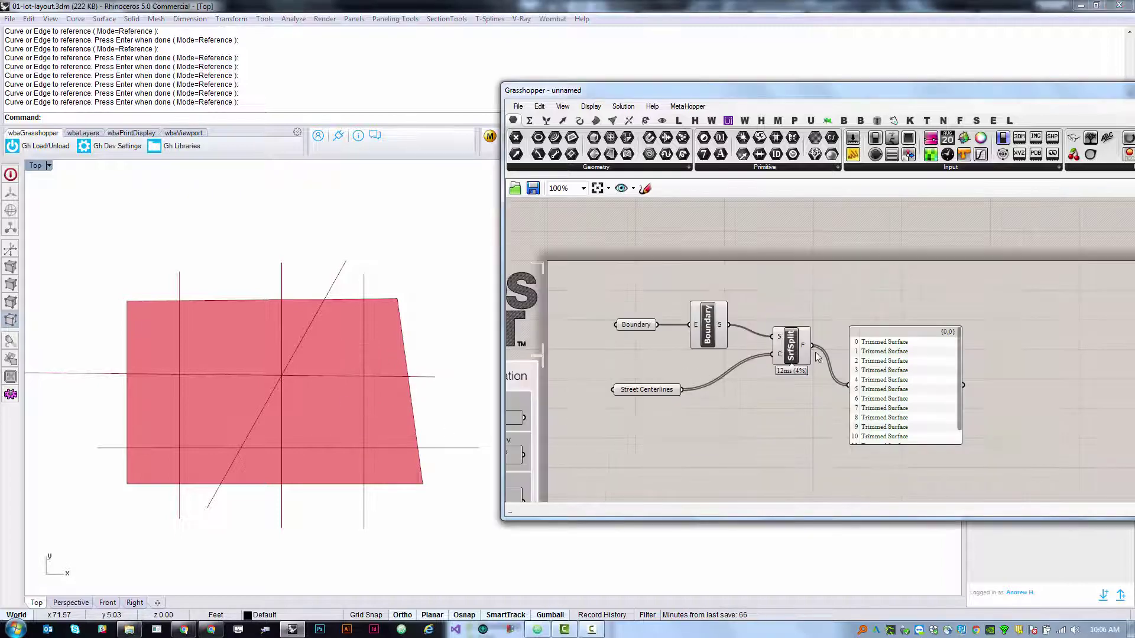
scroll(846, 386, up, 1)
drag(888, 399, 953, 379)
drag(778, 345, 757, 352)
click(782, 411)
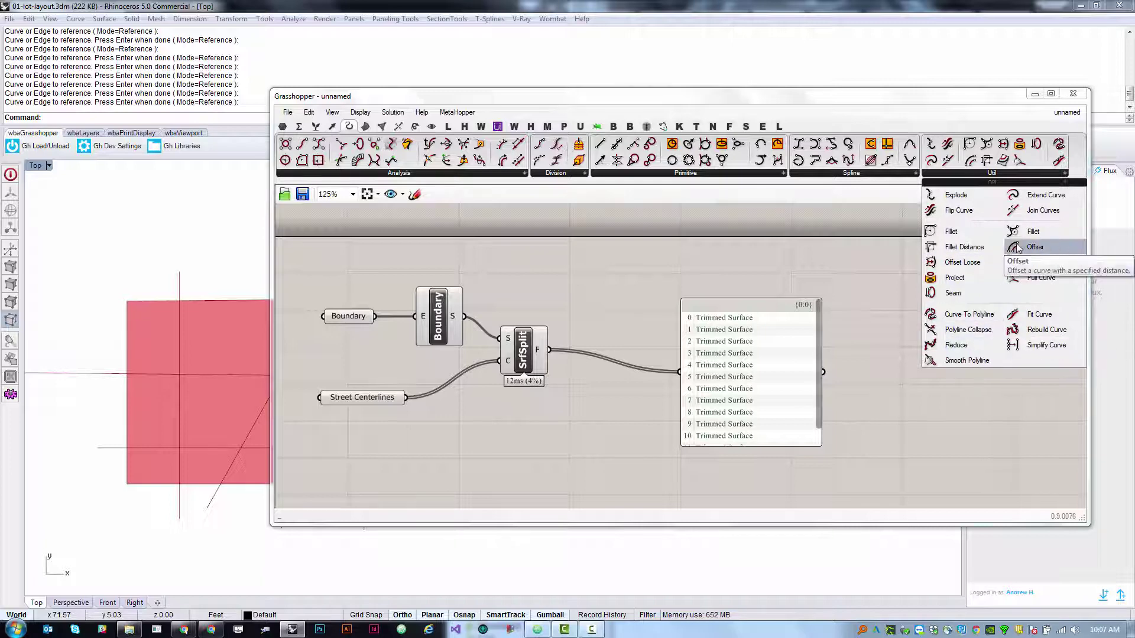
Add an Offset curve component between Surface Split and the panel, shifting the panel farther right to make room.
drag(1035, 246, 703, 308)
drag(756, 378, 995, 377)
click(649, 398)
drag(699, 312, 706, 366)
Shift Surface Split slightly right and move the Offset component below the wire leading to the panel.
click(534, 415)
click(520, 365)
drag(549, 363, 562, 358)
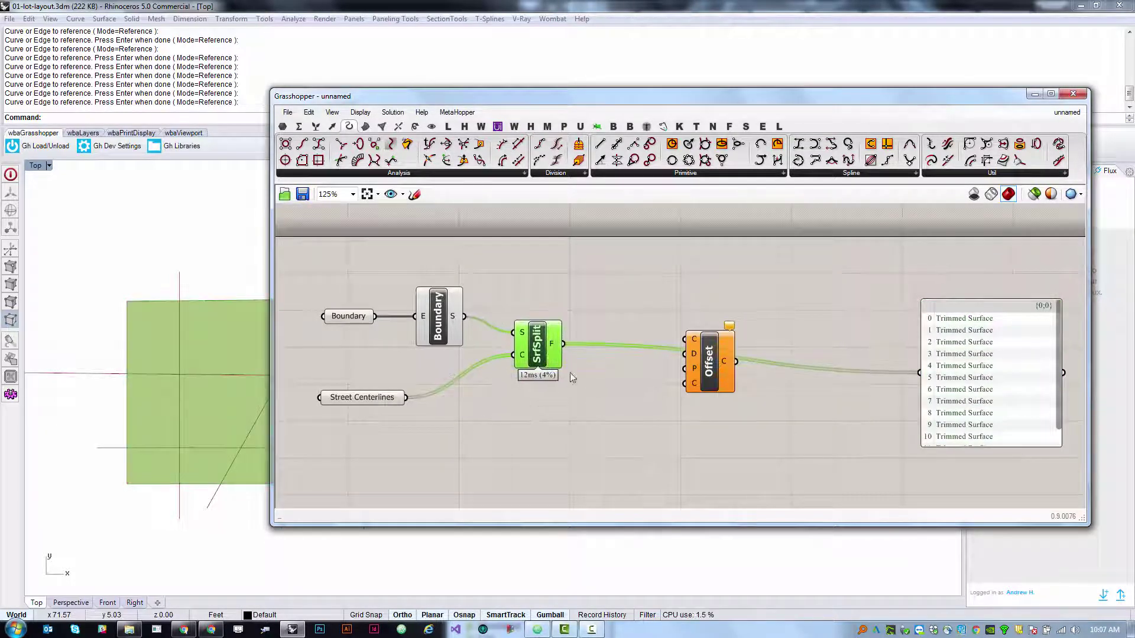
click(679, 415)
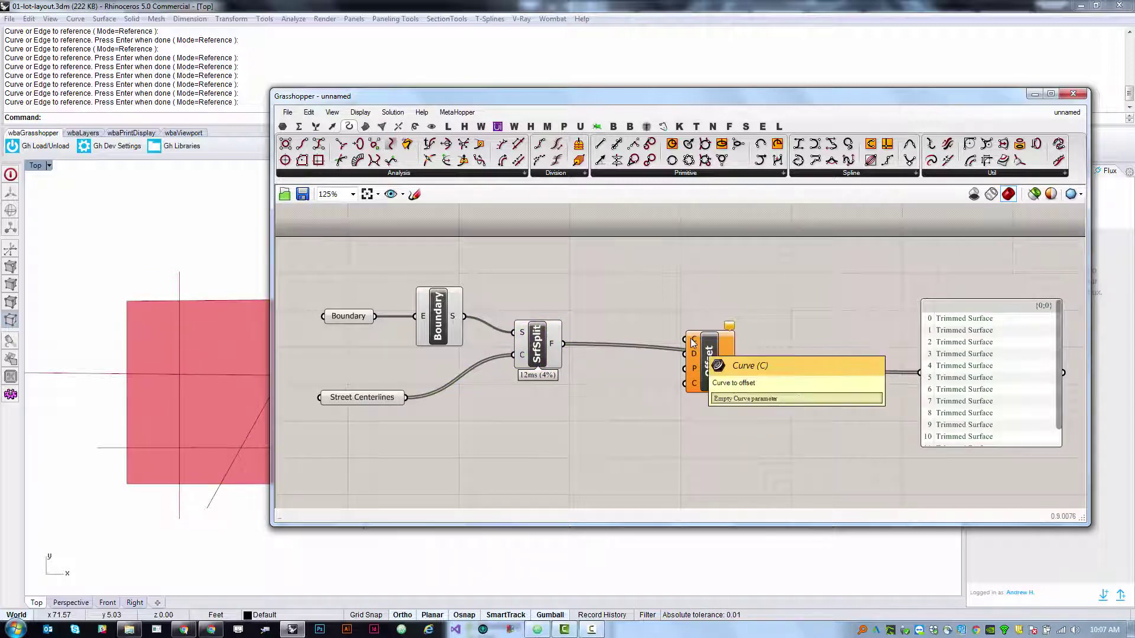
drag(709, 361, 748, 405)
click(537, 344)
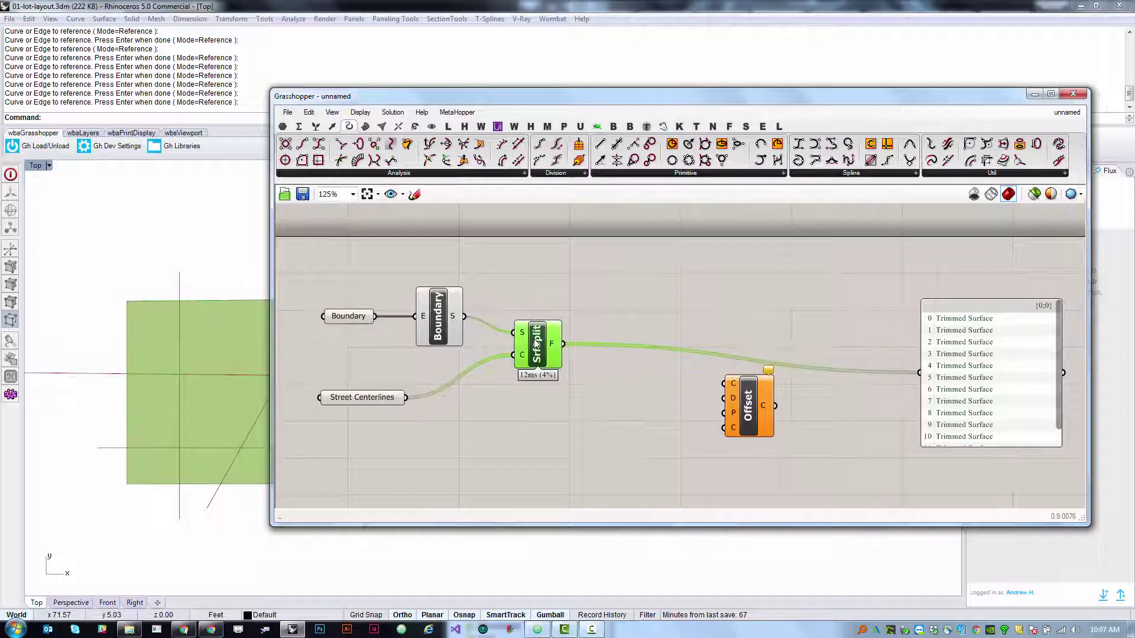
Connect the Surface Split F output to the curve input of Offset and shift the Offset component slightly down and right.
click(606, 300)
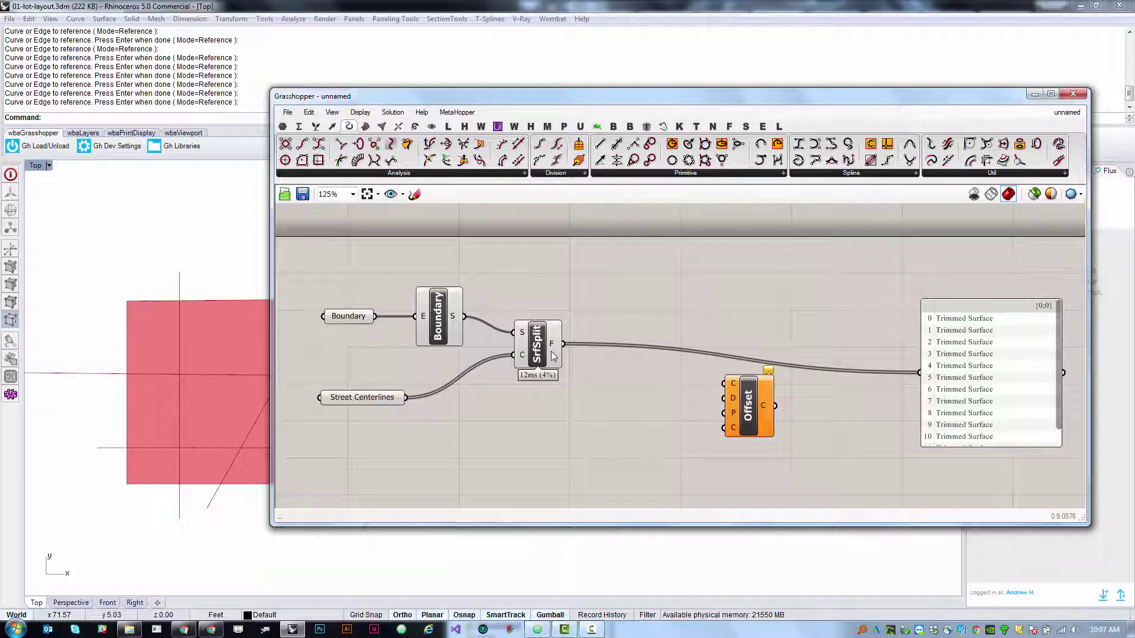
mouse_move(556, 349)
drag(569, 345, 725, 384)
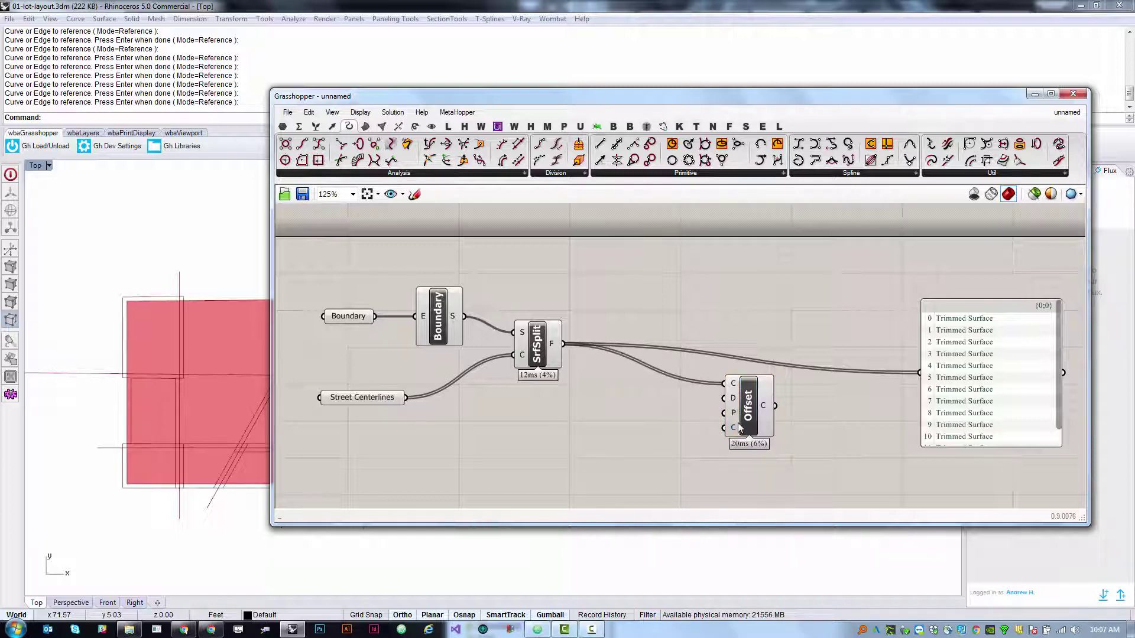
drag(733, 426, 742, 431)
click(662, 438)
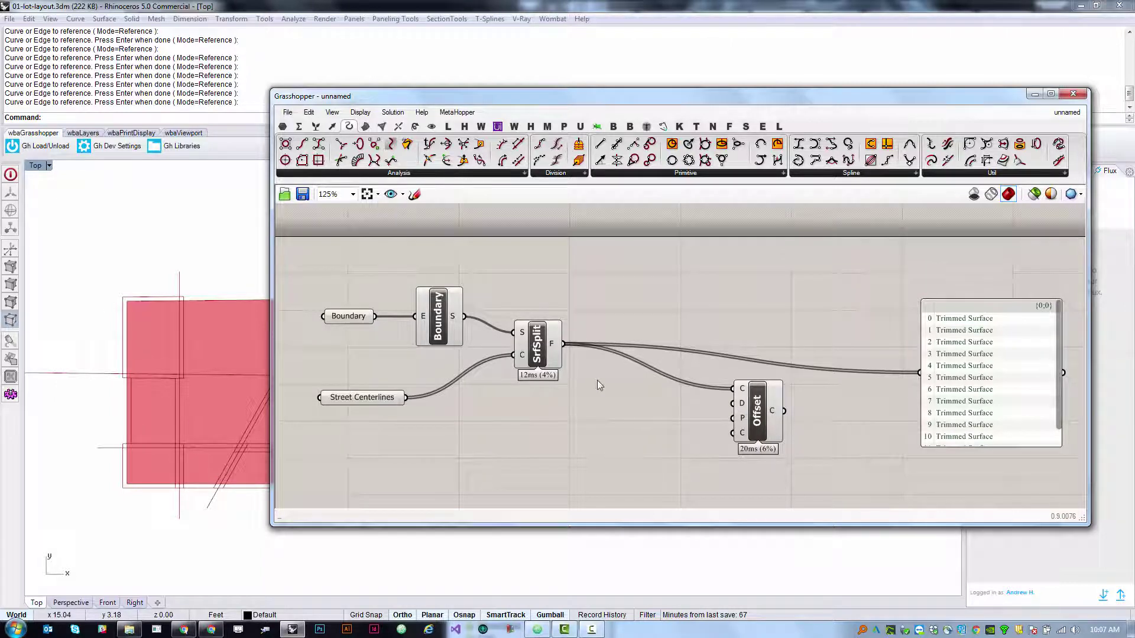
Add a Negative math component in front of the Offset component.
click(299, 126)
click(481, 173)
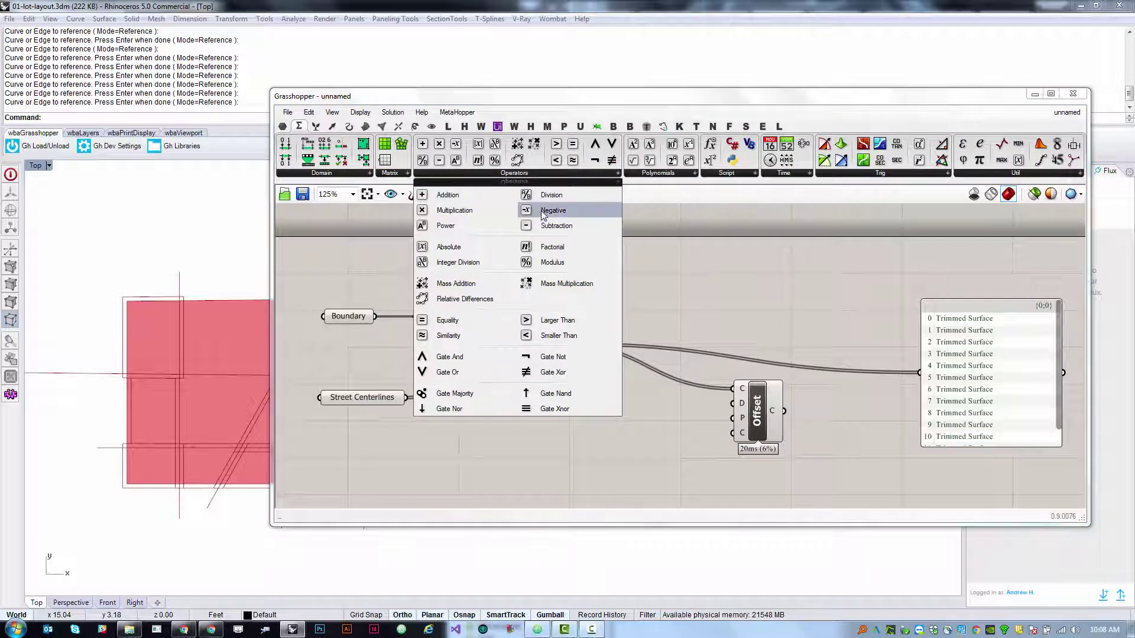
drag(538, 211, 648, 433)
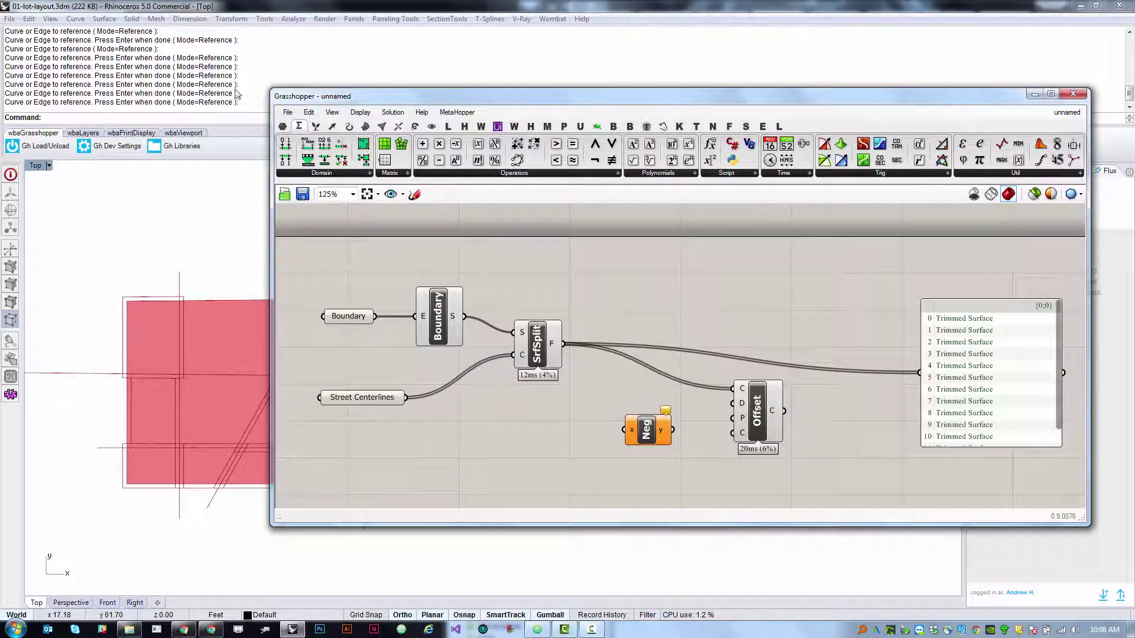
Add a number slider at 0.50 and wire it through Negative into the distance input of Offset.
click(283, 128)
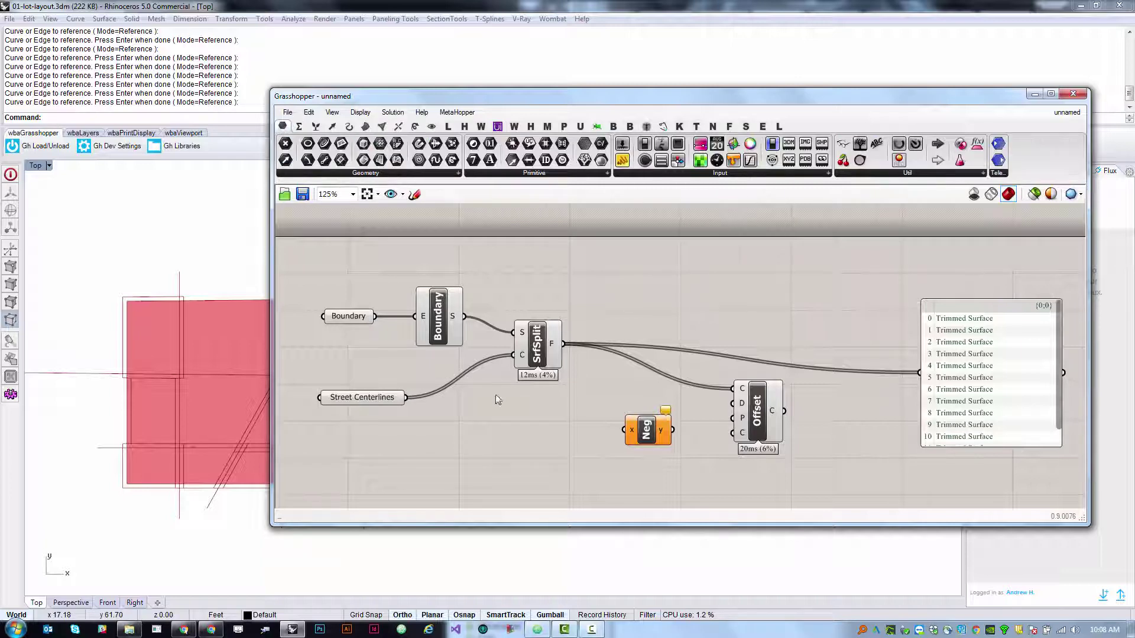
double_click(512, 444)
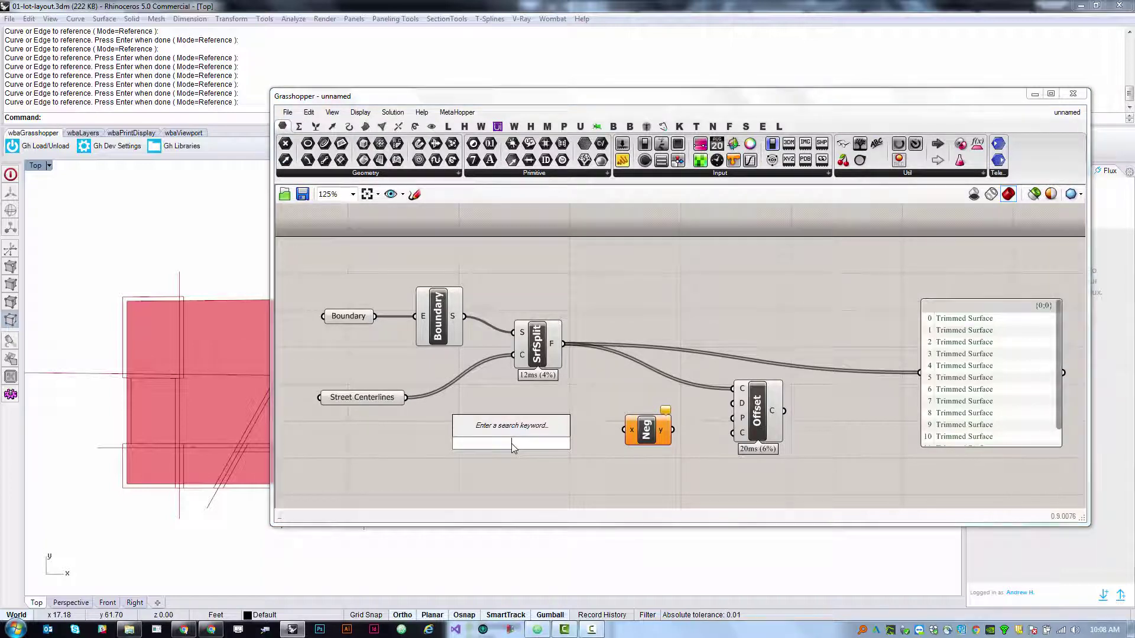
text(50)
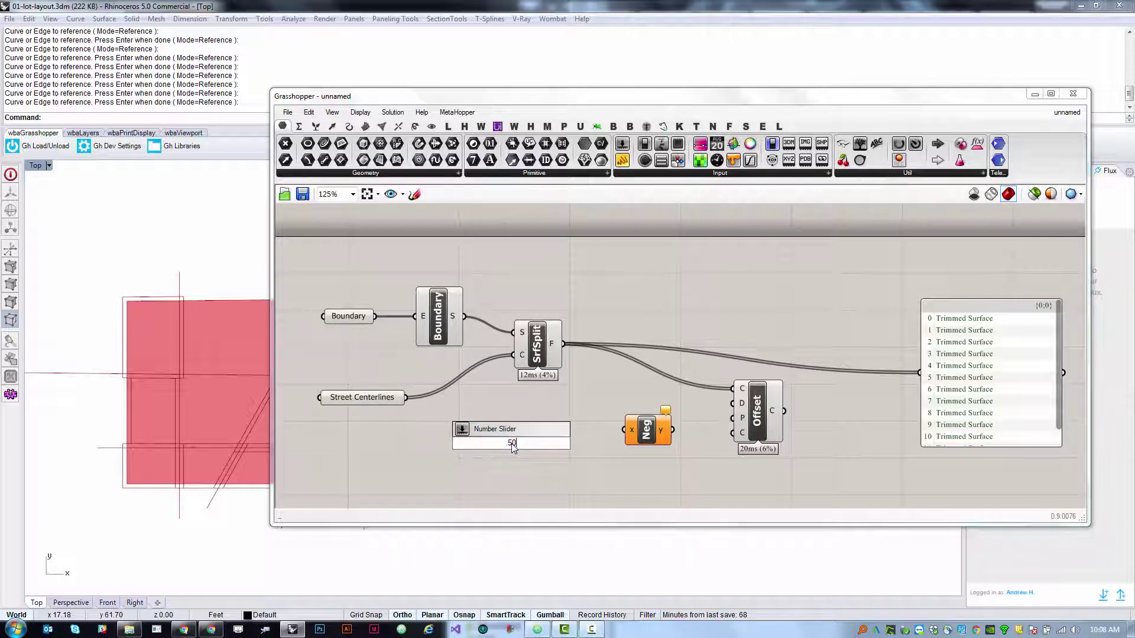
key(Return)
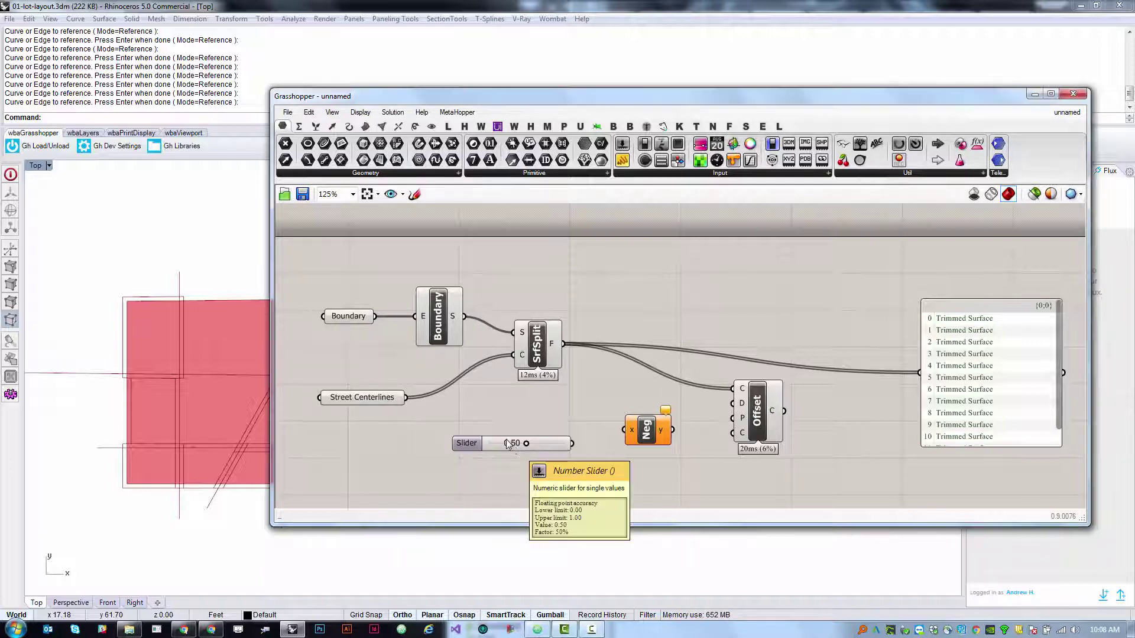
drag(508, 444, 735, 403)
click(605, 486)
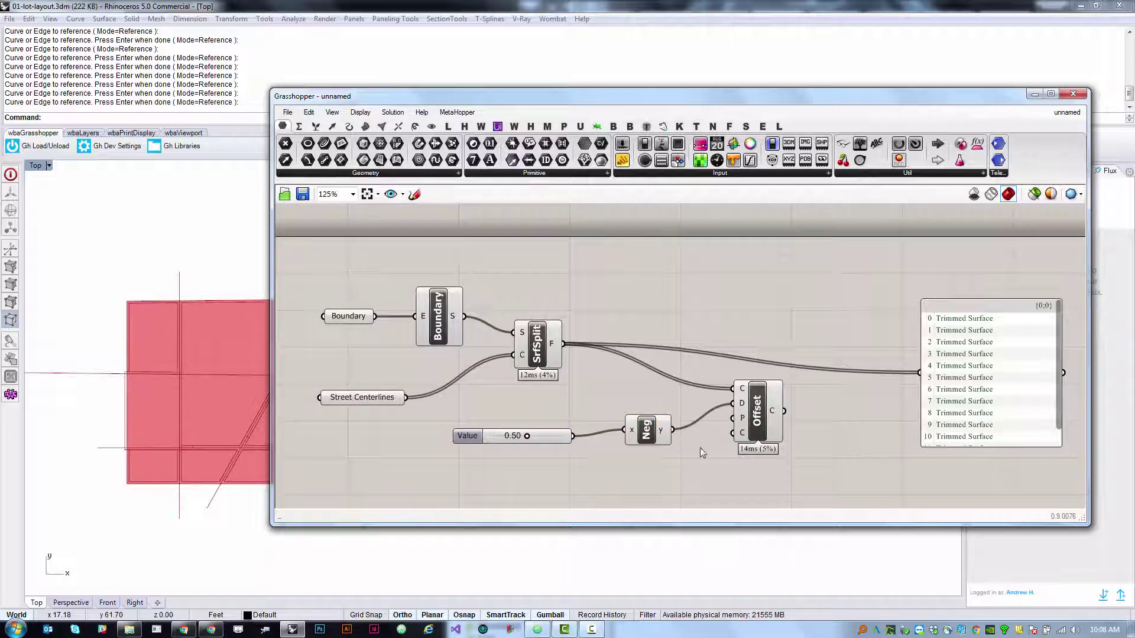
Move and narrow the Grasshopper window to uncover the whole lot layout in the Rhino viewport.
drag(432, 102, 484, 80)
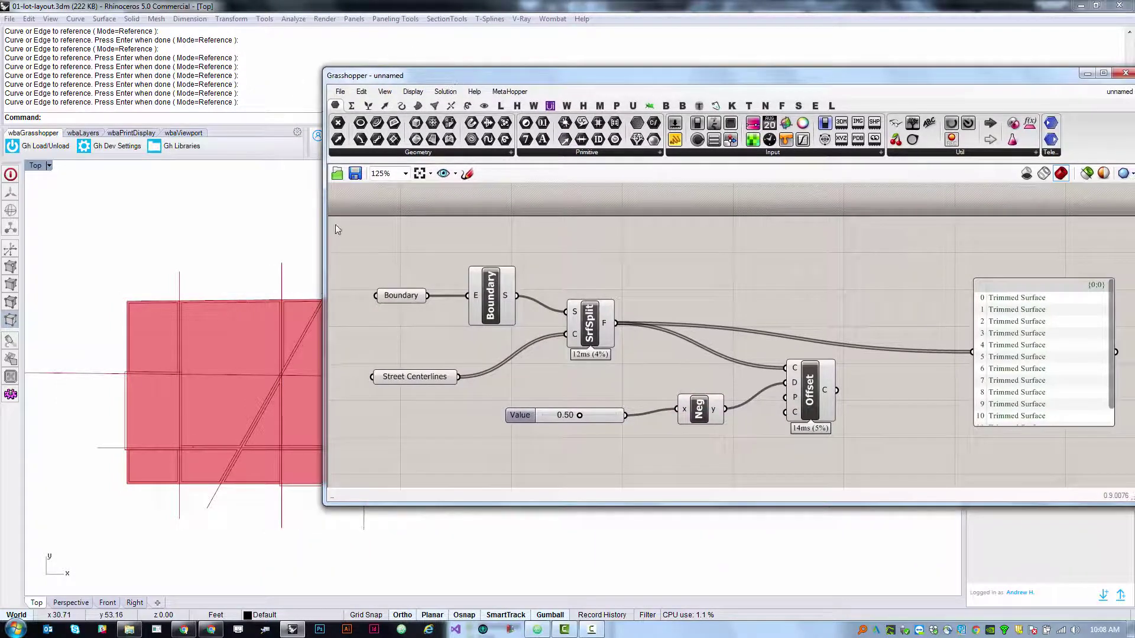
drag(322, 228, 512, 227)
scroll(746, 423, up, 1)
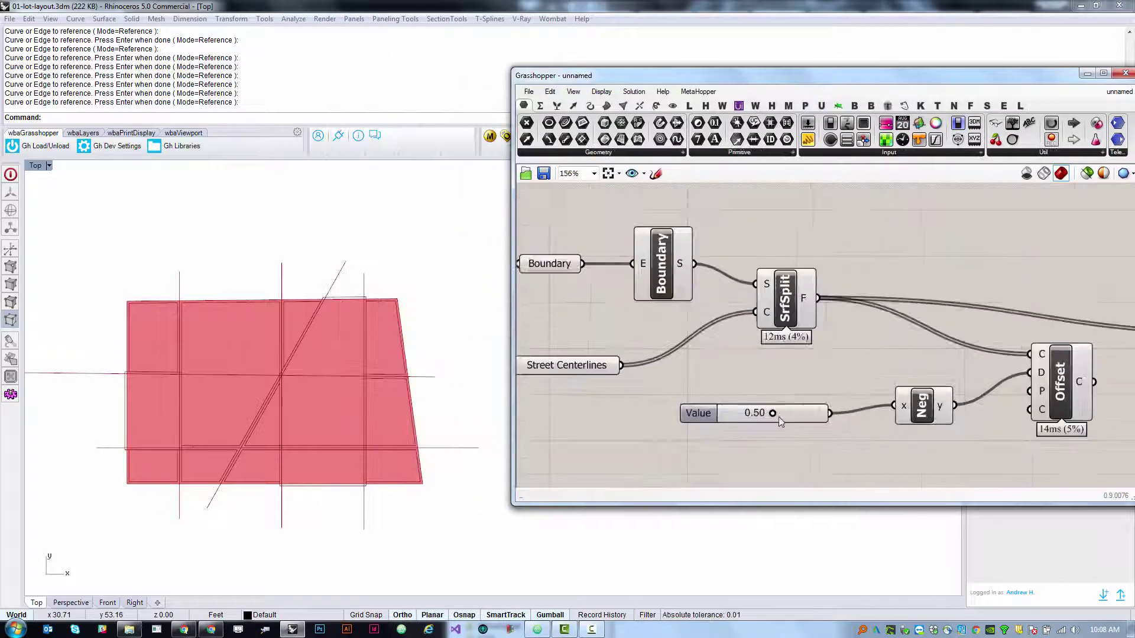
Vary the offset distance slider down and up, leaving it at 0.66.
mouse_move(772, 413)
mouse_down()
mouse_move(789, 413)
mouse_move(748, 421)
mouse_move(792, 414)
mouse_move(756, 412)
mouse_up()
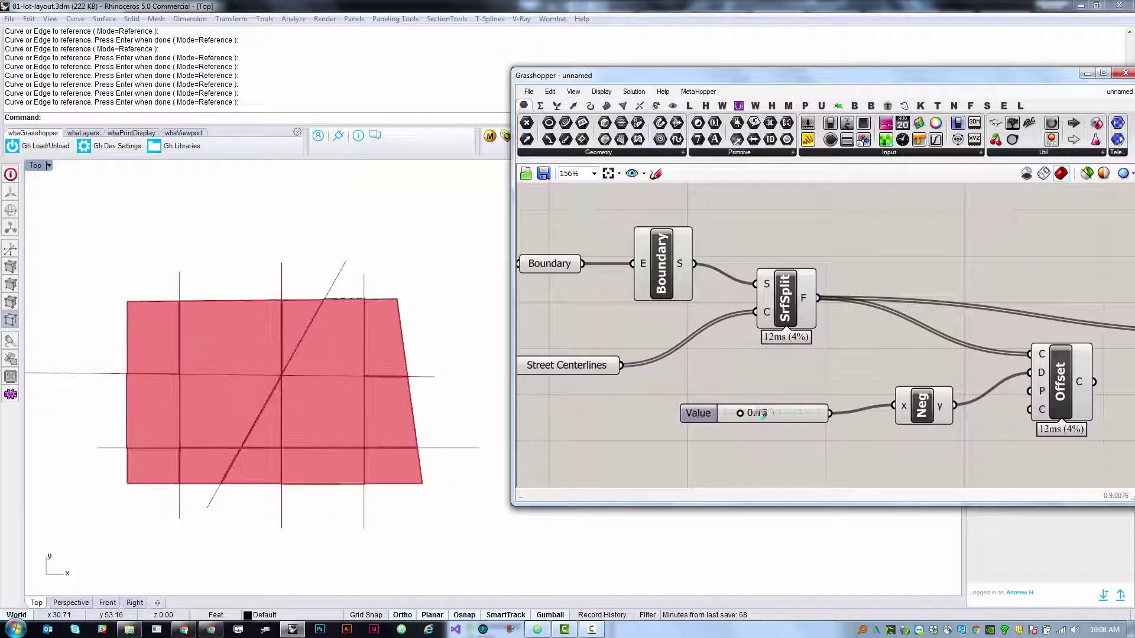
mouse_move(780, 413)
mouse_down()
mouse_move(792, 412)
mouse_move(767, 412)
mouse_move(802, 414)
mouse_move(793, 435)
mouse_move(815, 431)
mouse_move(780, 424)
mouse_move(802, 432)
mouse_move(786, 435)
mouse_up()
scroll(727, 393, down, 4)
scroll(845, 367, up, 3)
scroll(803, 349, down, 1)
scroll(671, 417, up, 1)
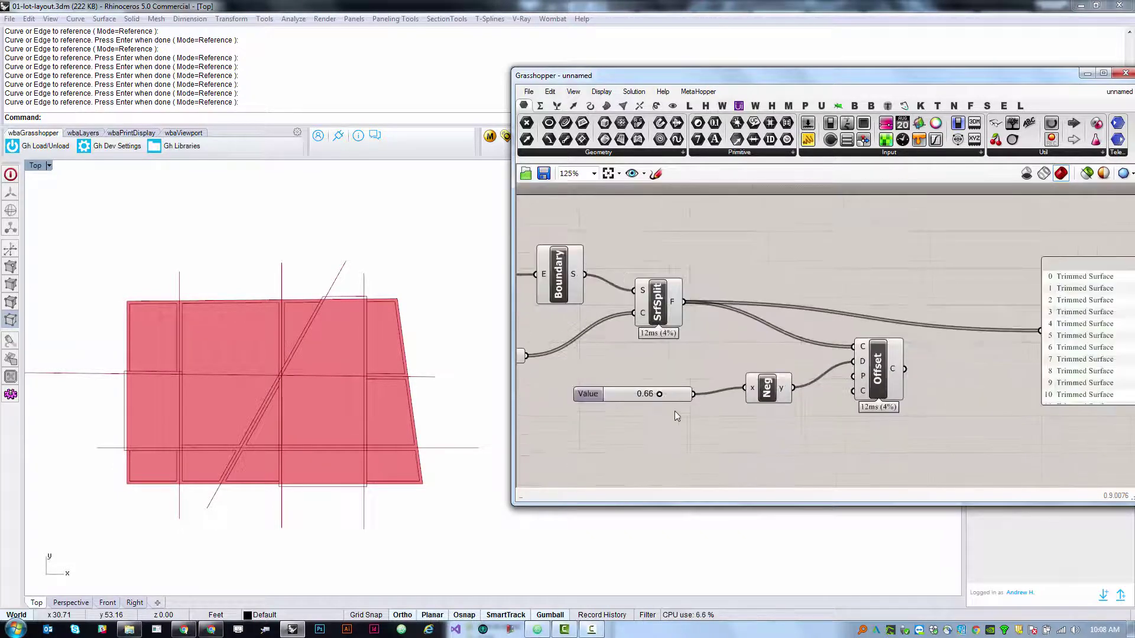
Move the slider, Negative and Offset components together farther from Surface Split to make room between them.
click(881, 387)
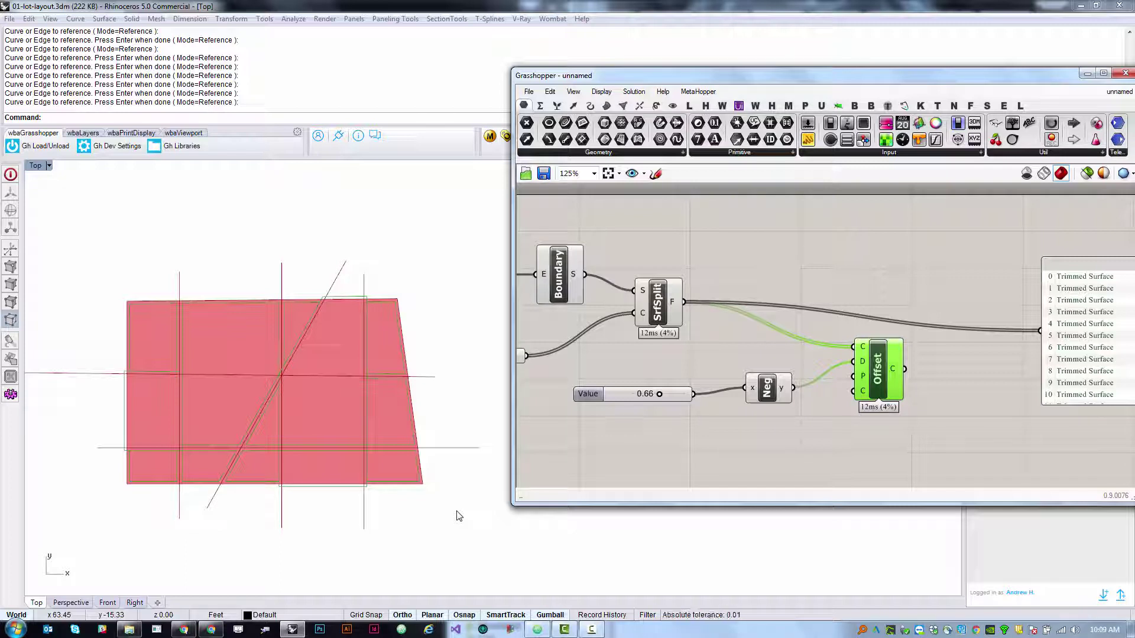
drag(958, 337, 569, 436)
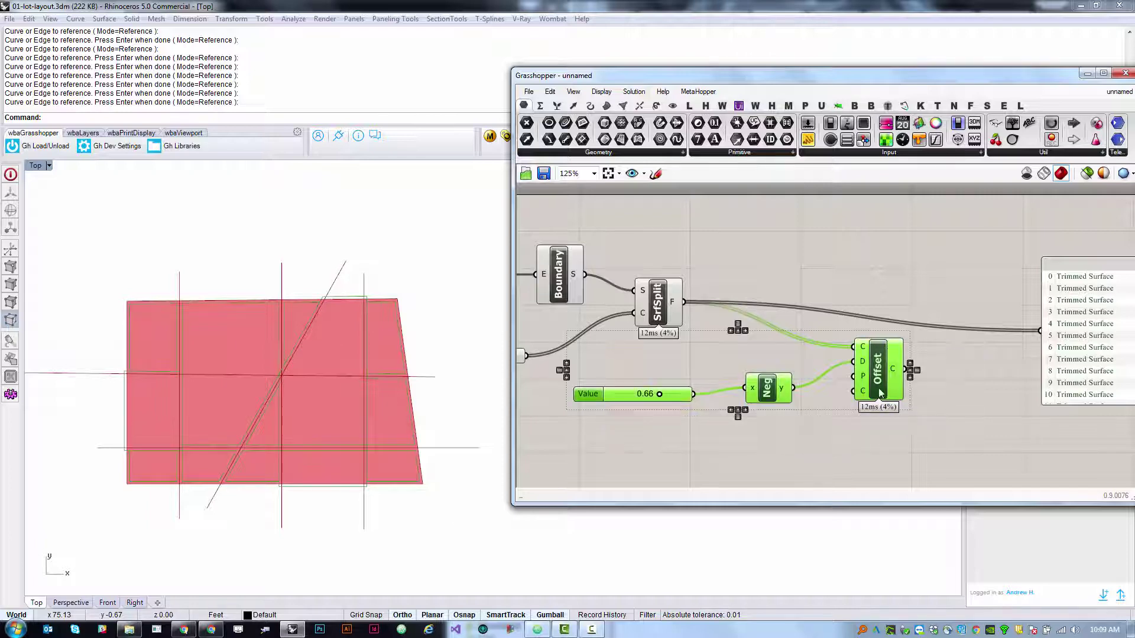
drag(881, 392, 966, 426)
click(824, 304)
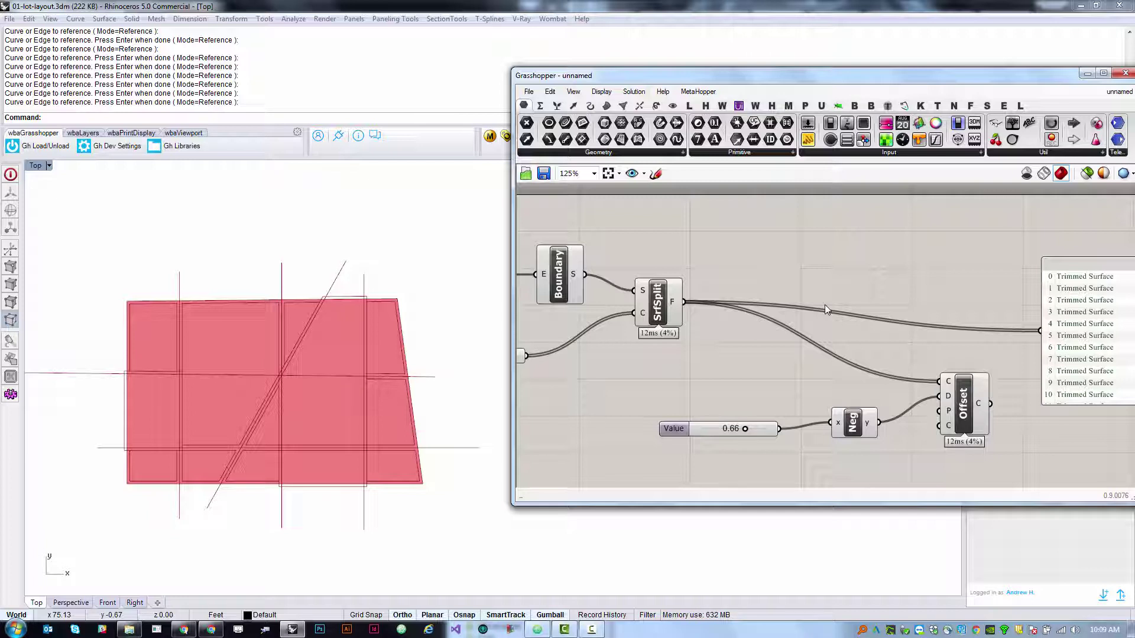
Add a Flip Curve component between Surface Split and Offset, placed below the wires, with the split surfaces connected to its curve input.
click(590, 105)
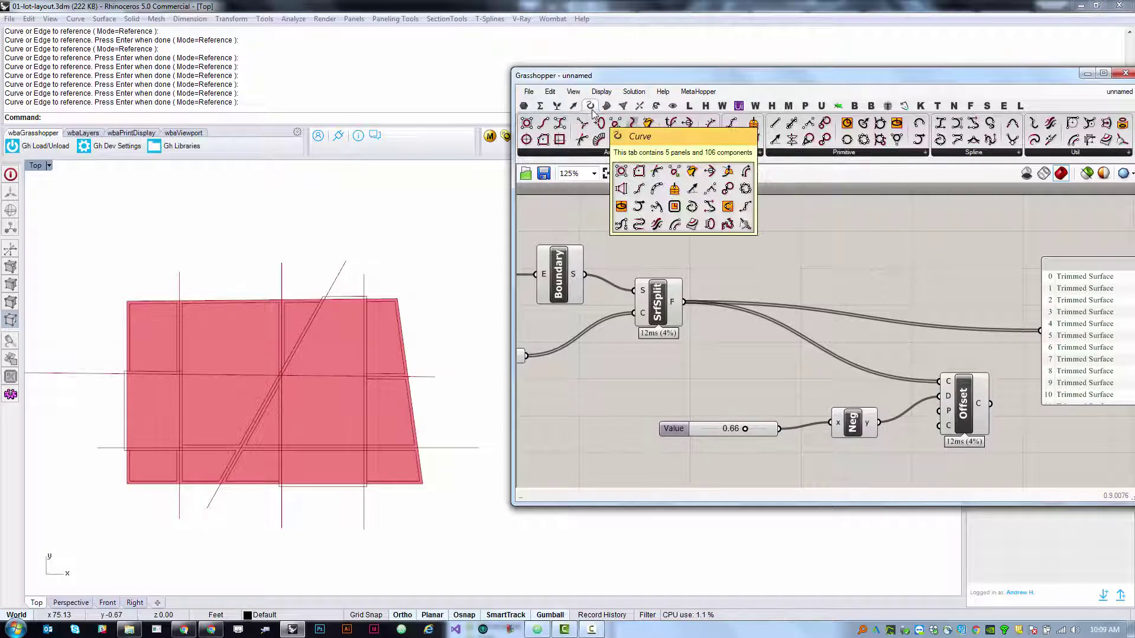
click(1066, 152)
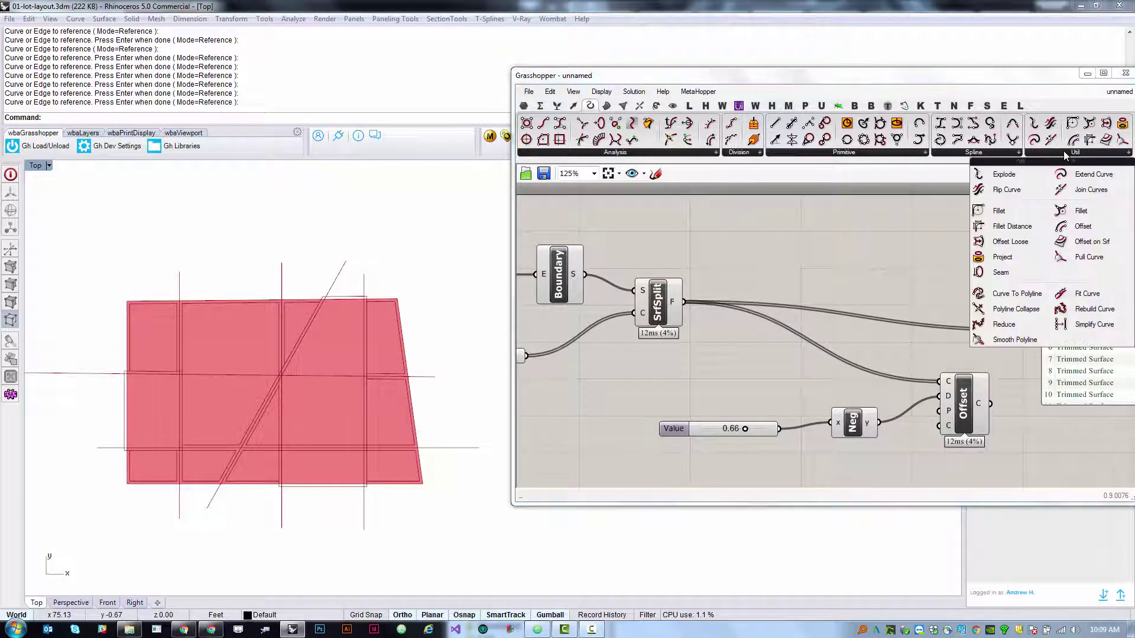
click(1012, 191)
click(811, 342)
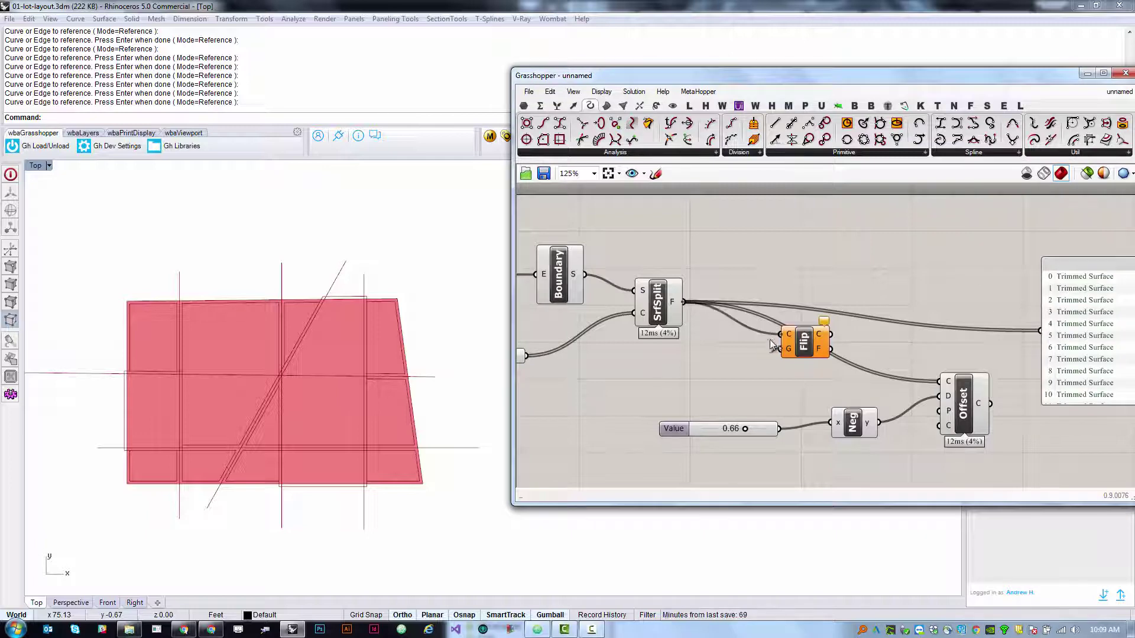
drag(767, 340, 736, 371)
click(665, 297)
click(744, 367)
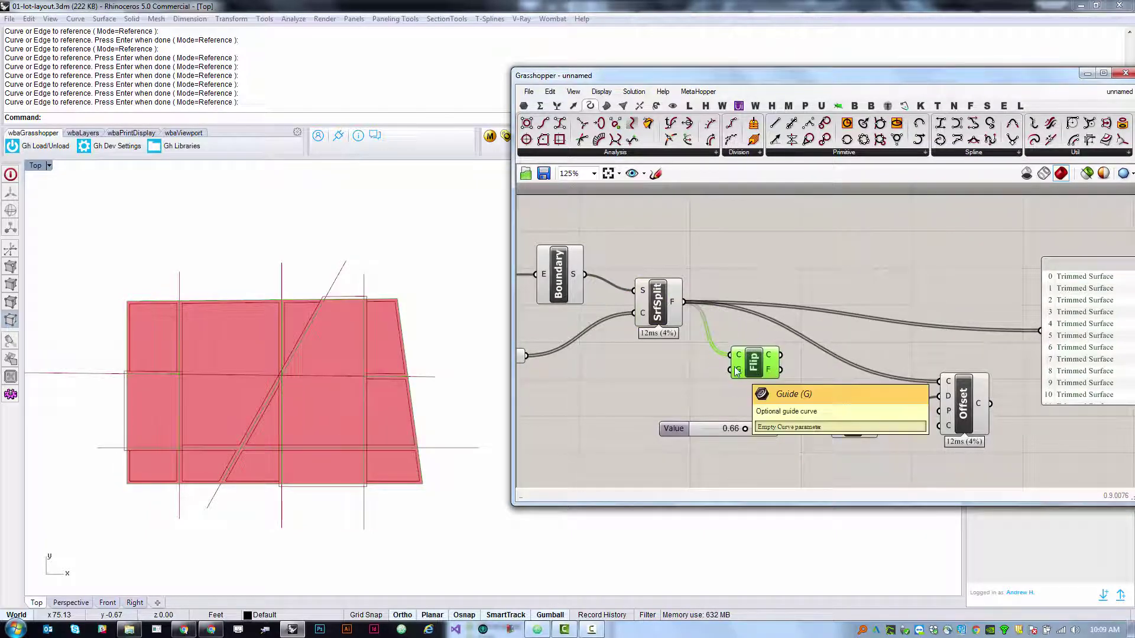
click(690, 399)
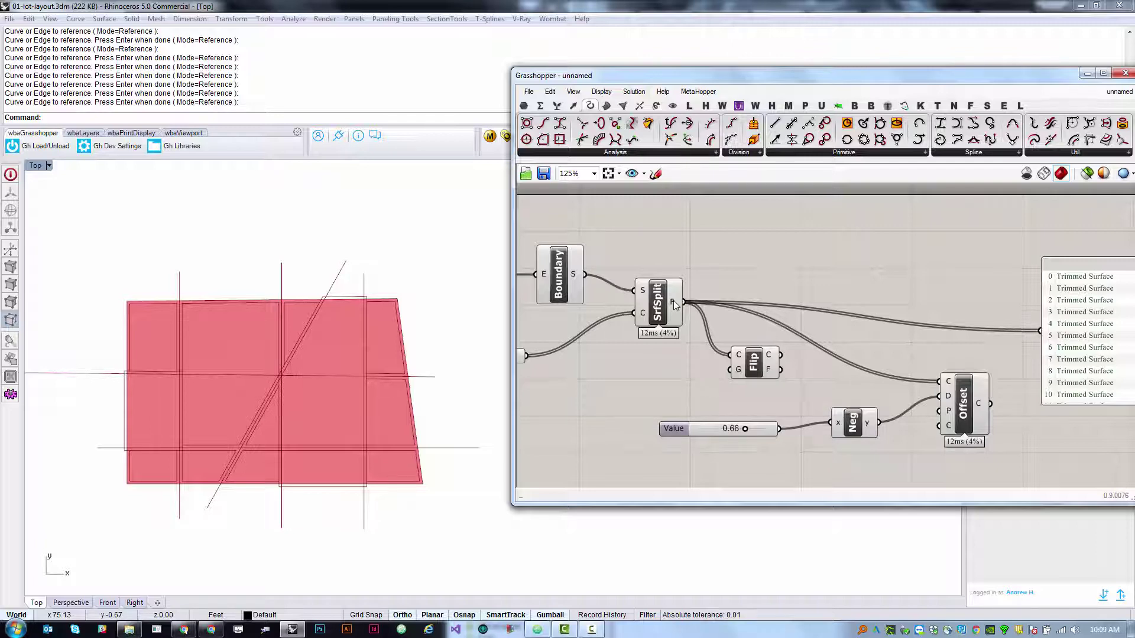
Add a Circle component as the guide curve for Flip Curve and arrange it and Surface Split so they sit clear of each other.
mouse_move(673, 303)
drag(845, 124, 734, 372)
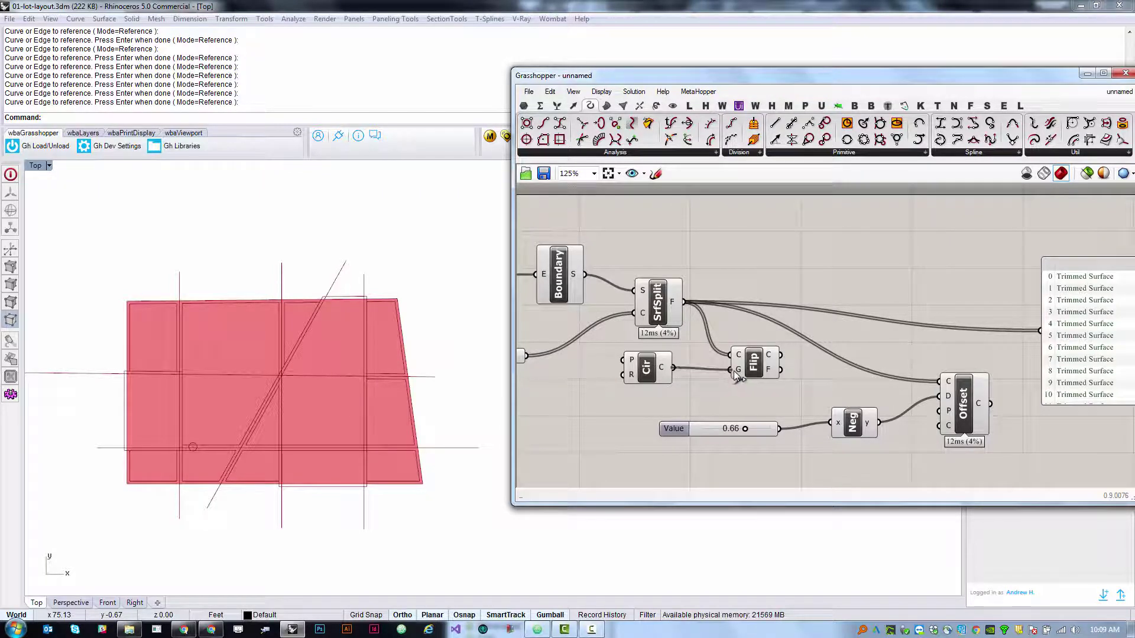
drag(677, 314, 677, 308)
click(728, 416)
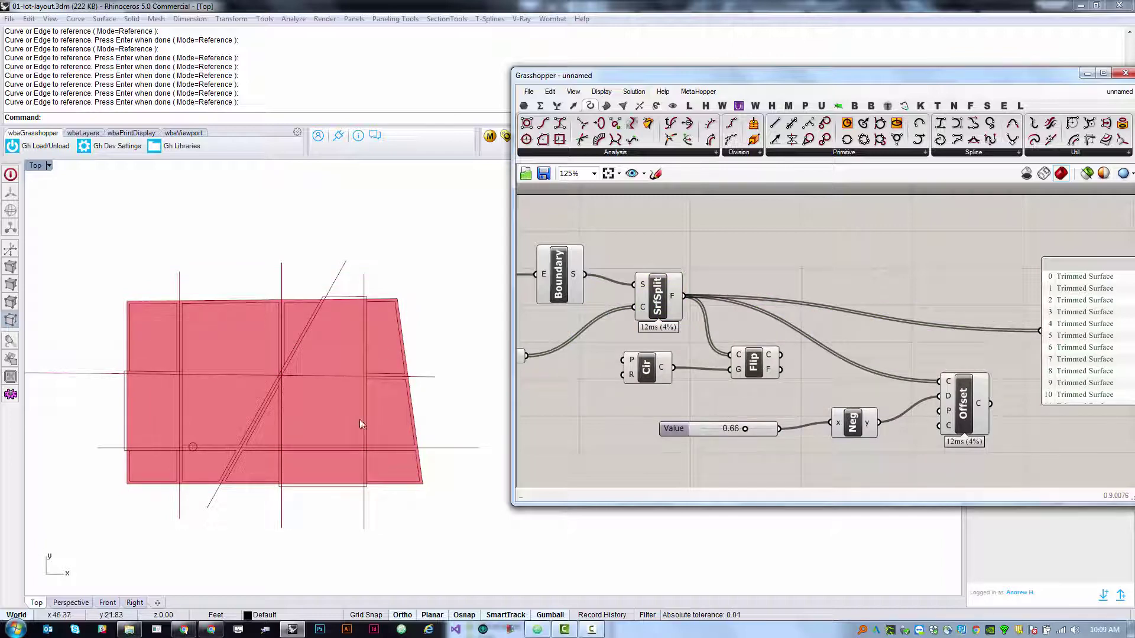
drag(647, 372, 624, 381)
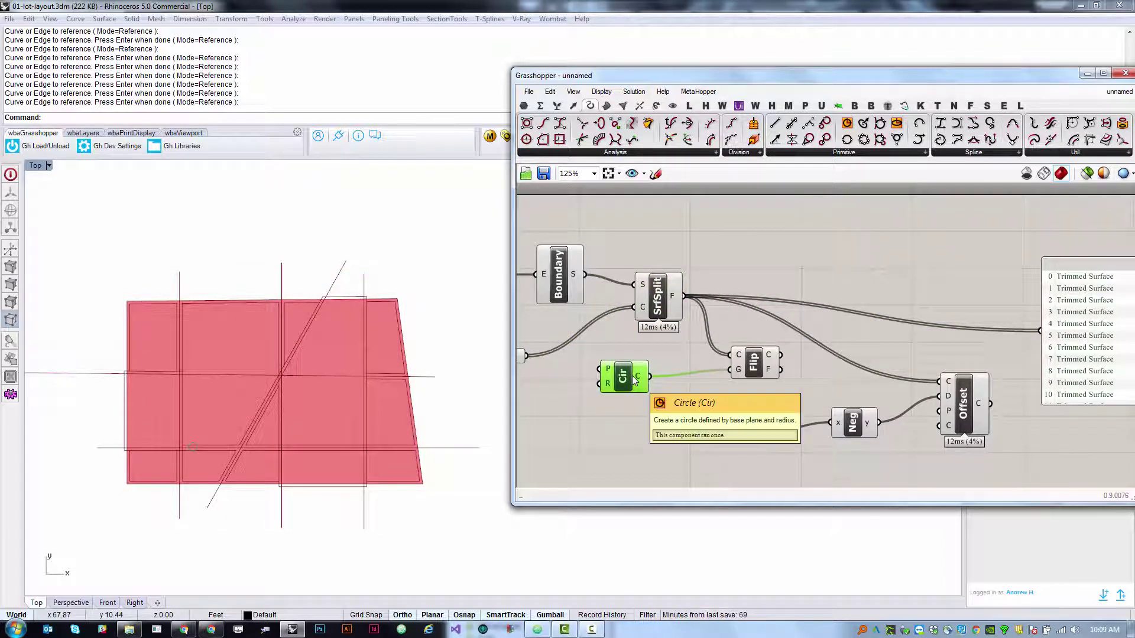
Feed the flipped curves into the curve input of Offset and set the offset distance slider to 0.88.
drag(781, 355, 940, 381)
click(949, 458)
scroll(715, 427, up, 1)
mouse_move(752, 429)
mouse_down()
mouse_move(786, 431)
mouse_move(751, 434)
mouse_move(787, 432)
mouse_move(772, 433)
mouse_up()
scroll(690, 379, down, 3)
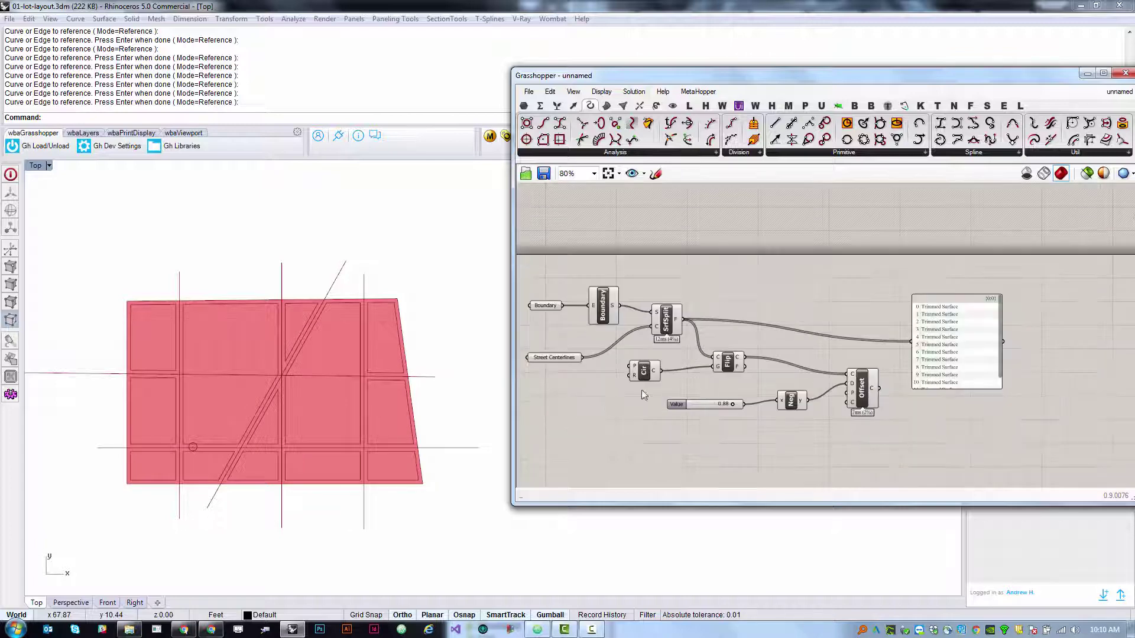
Move the middle vertical street centerline to the left in the Rhino Top viewport.
scroll(306, 520, up, 2)
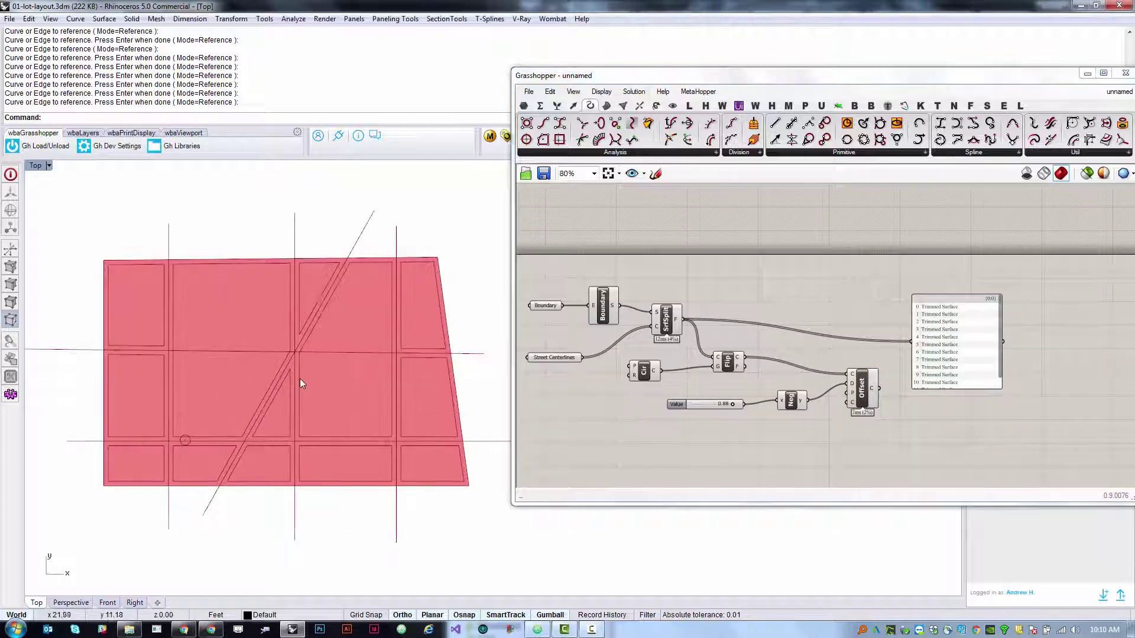
click(296, 376)
drag(325, 347, 278, 345)
key(Escape)
scroll(213, 419, up, 2)
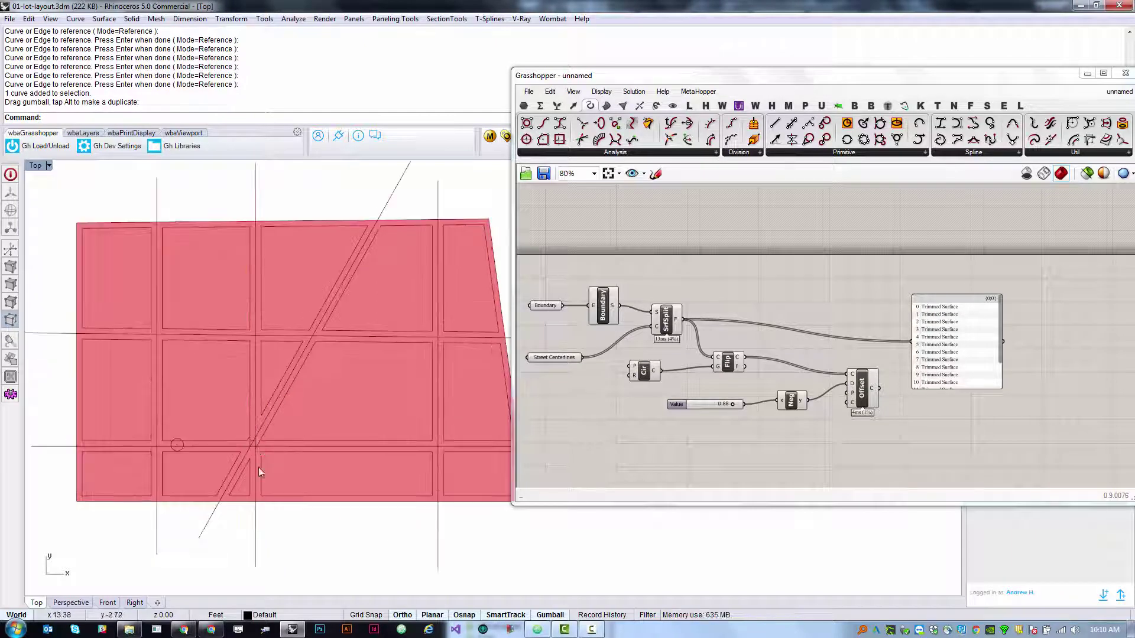
click(256, 474)
key(Escape)
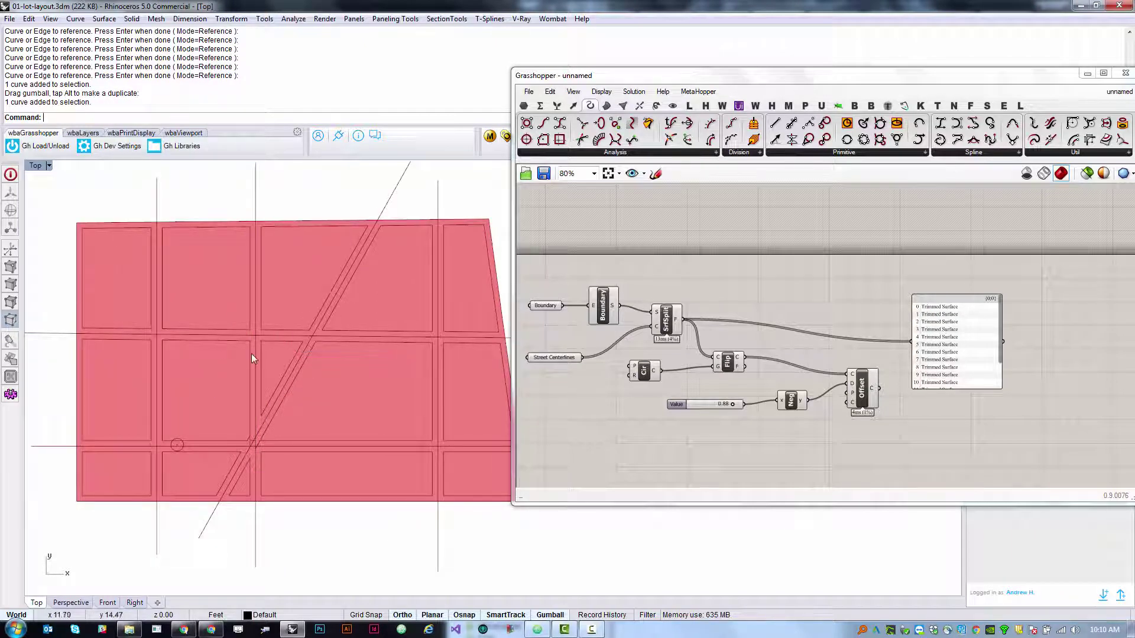
Move the middle vertical street centerline right toward the rightmost one, and shift the rightmost one slightly farther right.
click(257, 362)
scroll(290, 371, down, 1)
drag(290, 370, 473, 383)
key(Escape)
click(409, 503)
key(Escape)
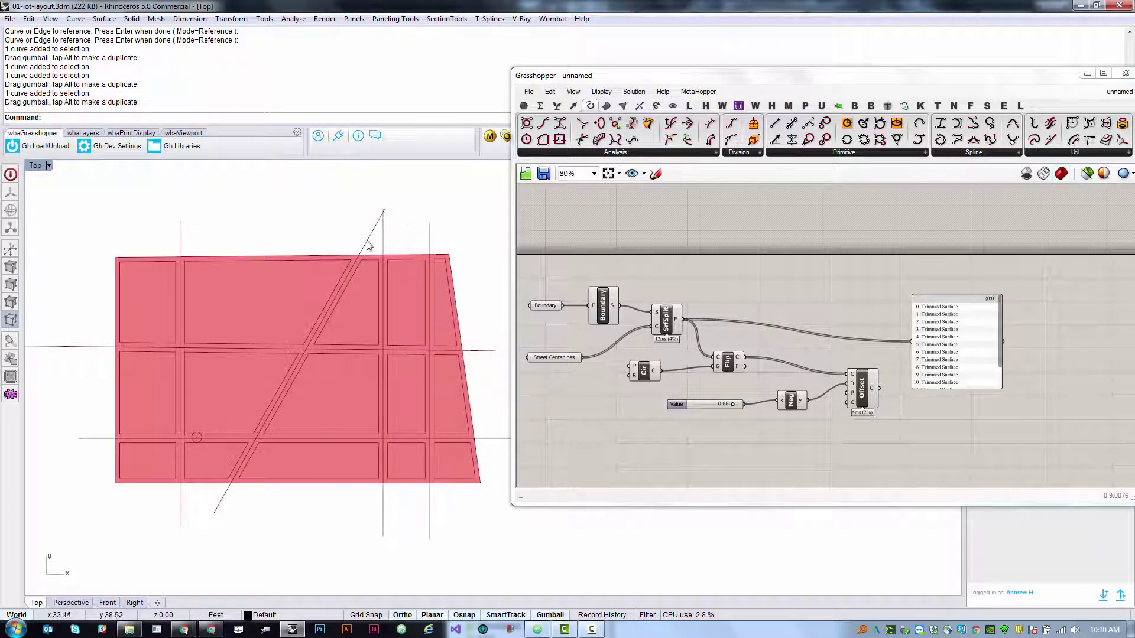
Turn on control points for the diagonal street centerline and move its upper endpoint to the left.
click(367, 246)
text(PointsOn)
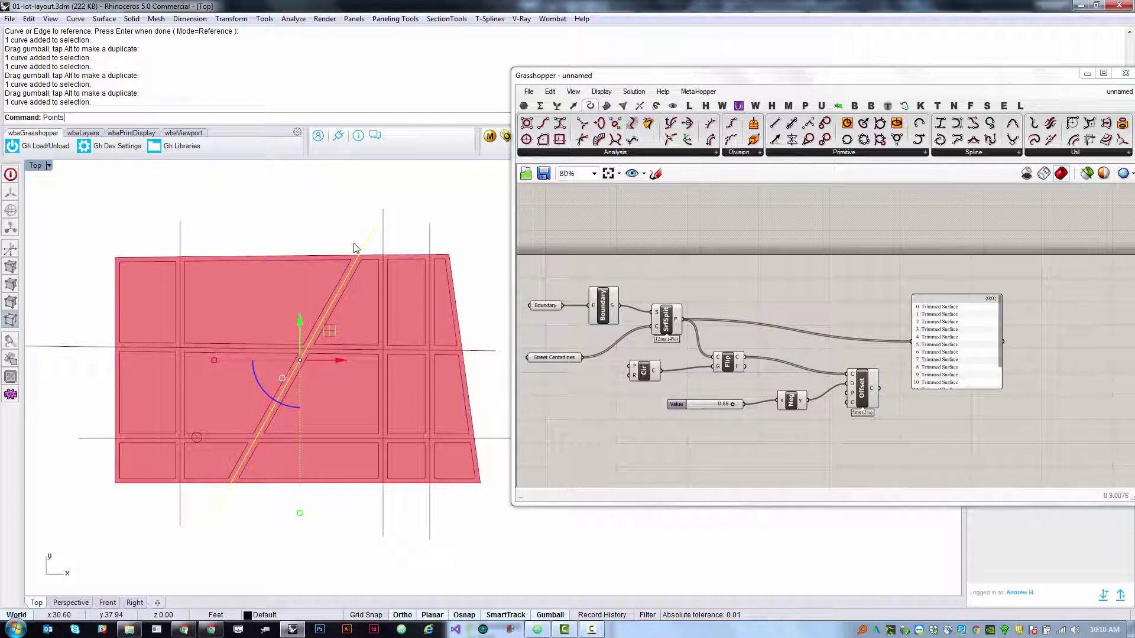
key(Return)
click(385, 208)
drag(420, 182, 322, 191)
key(Escape)
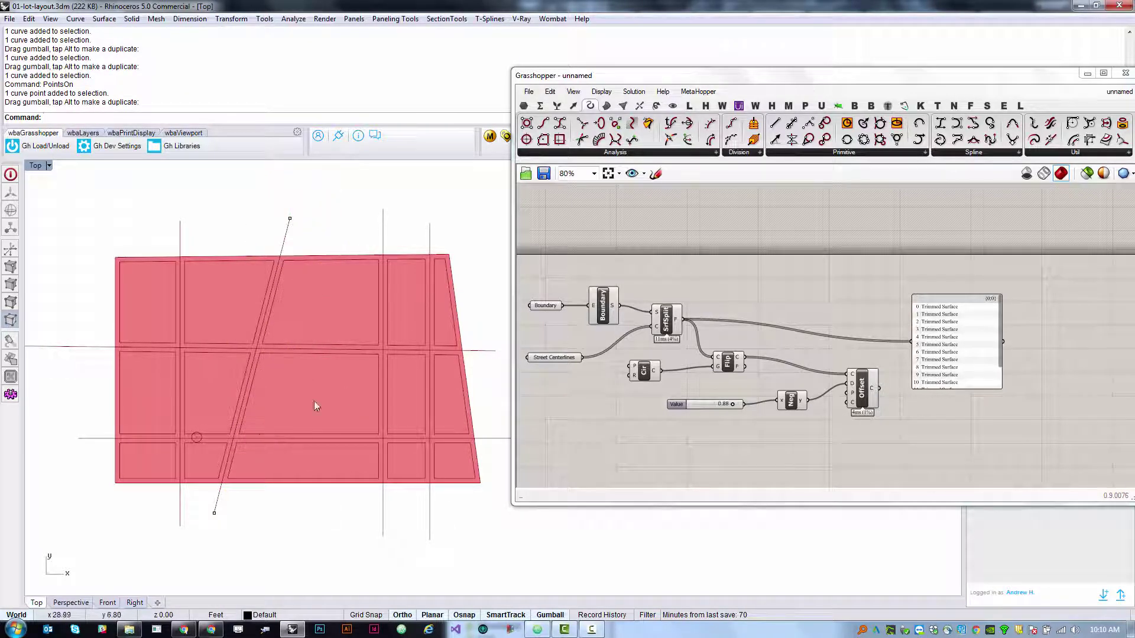
Move the lower endpoint of the diagonal street centerline right and slightly down to make it steeper.
scroll(269, 408, up, 1)
click(204, 529)
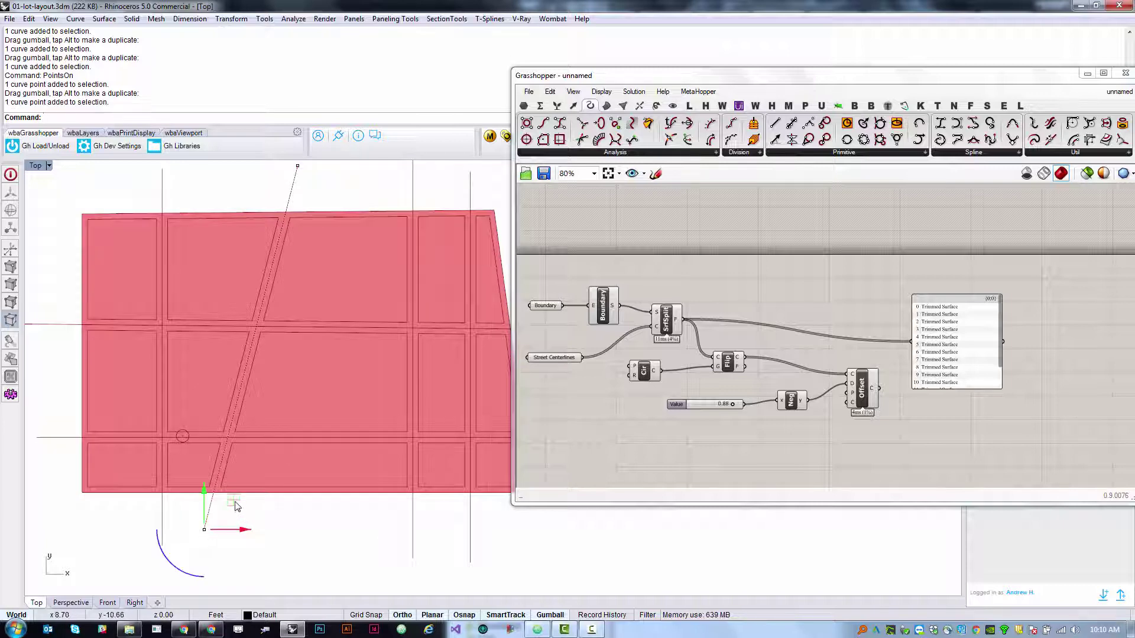
drag(233, 504, 273, 524)
key(Escape)
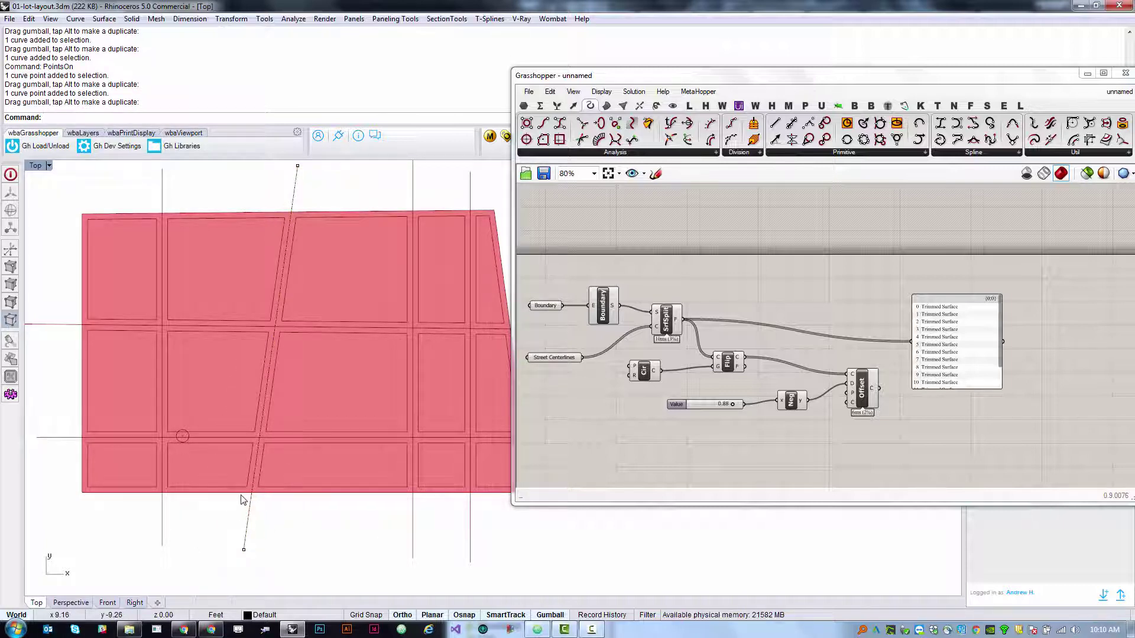
scroll(254, 501, down, 2)
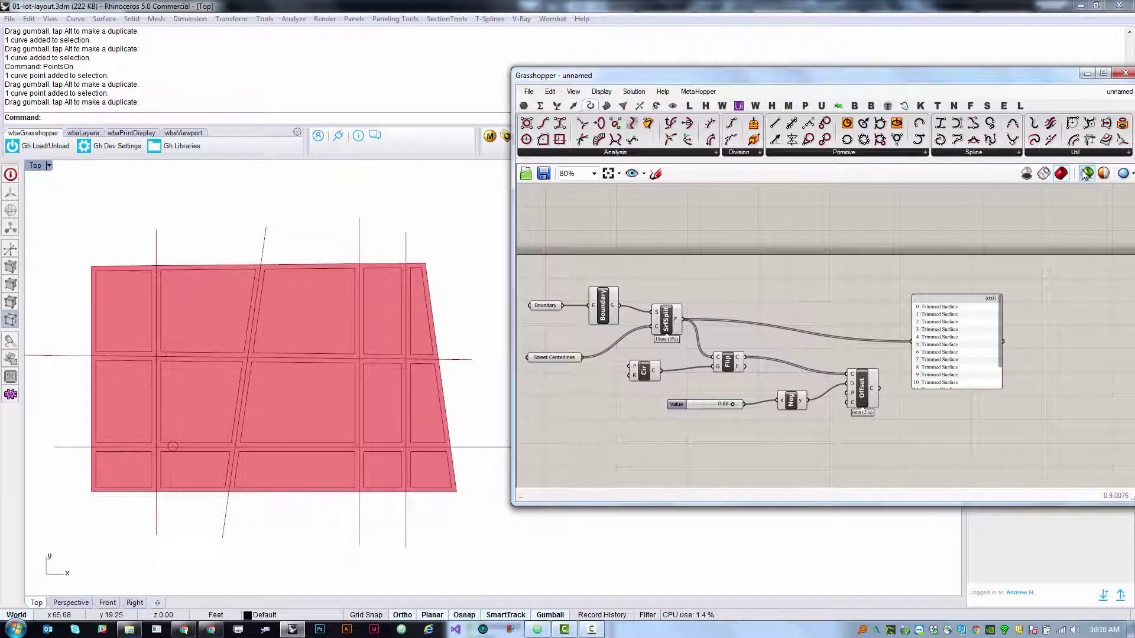
Compare the Grasshopper preview modes on the lot layout: no preview, wireframe and shaded.
click(1027, 176)
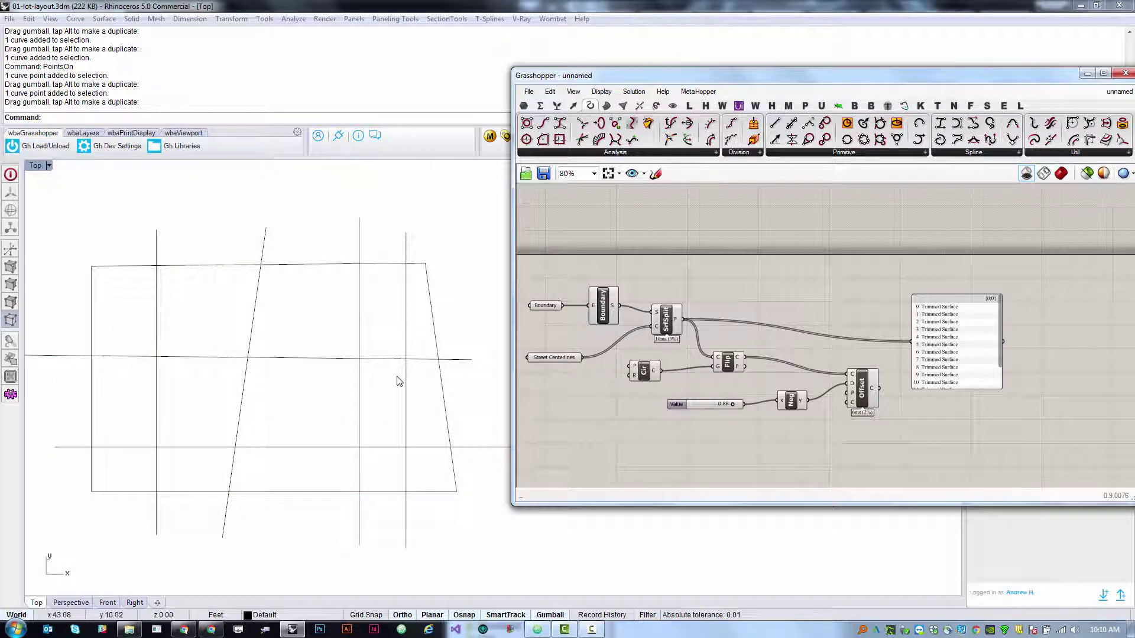
click(1043, 175)
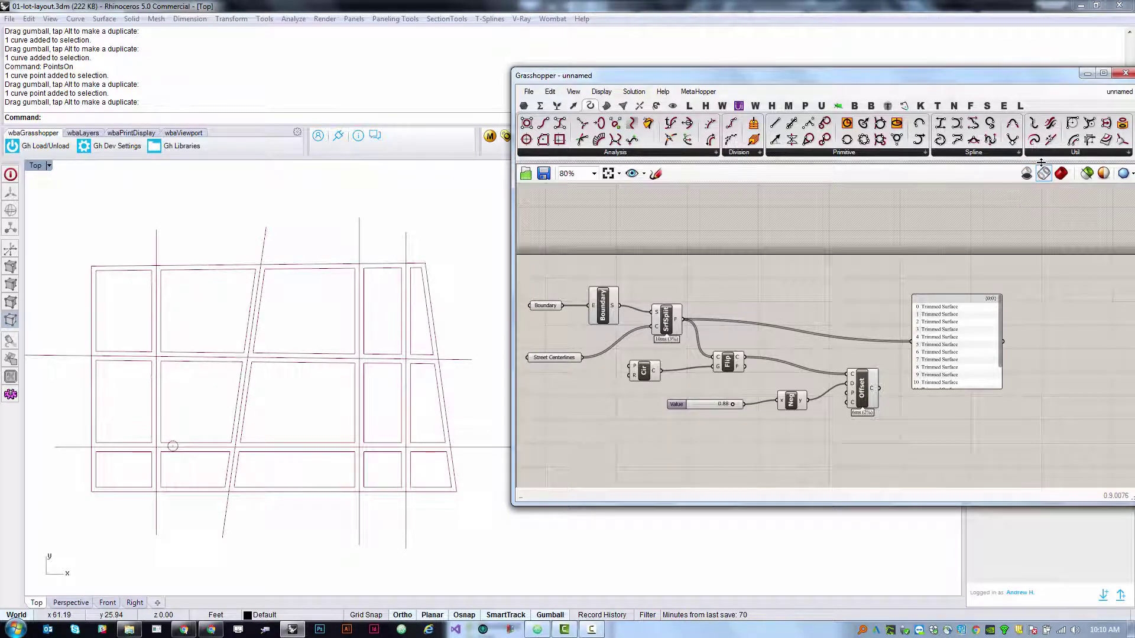
click(1061, 175)
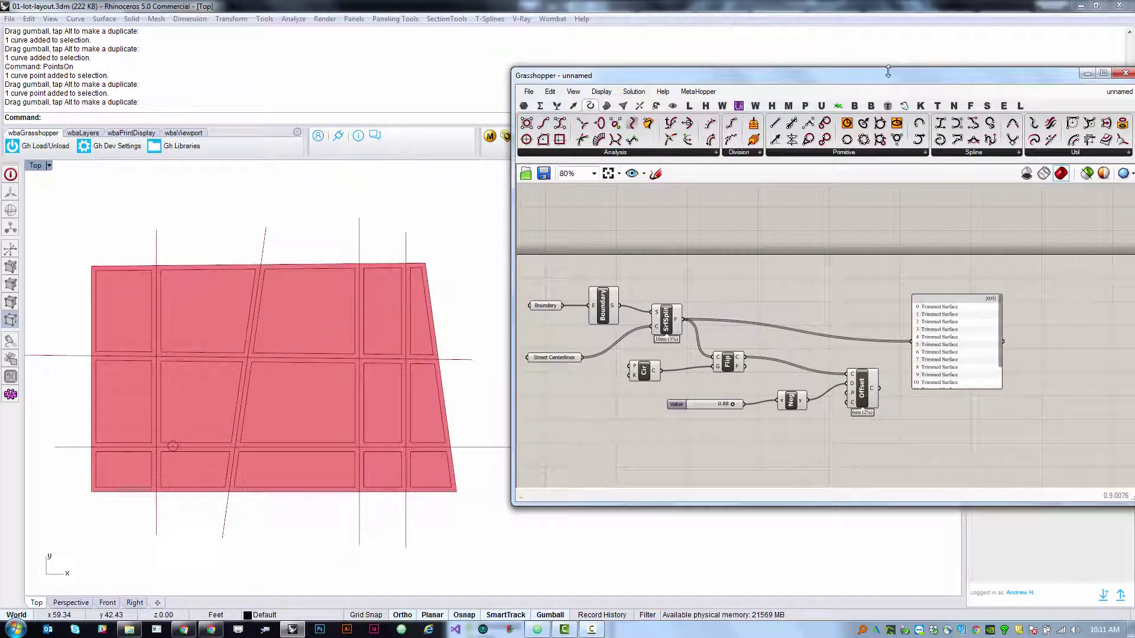
Use selected-only preview to check the geometry each component draws, ending with Offset, and restore the full preview.
drag(890, 69, 792, 69)
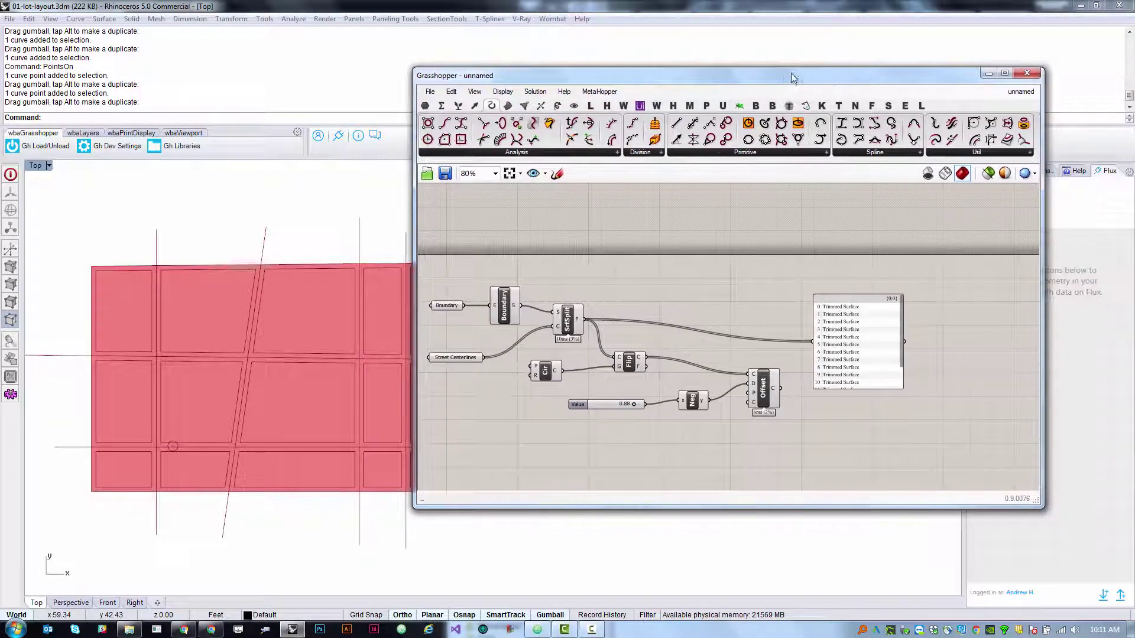
click(988, 174)
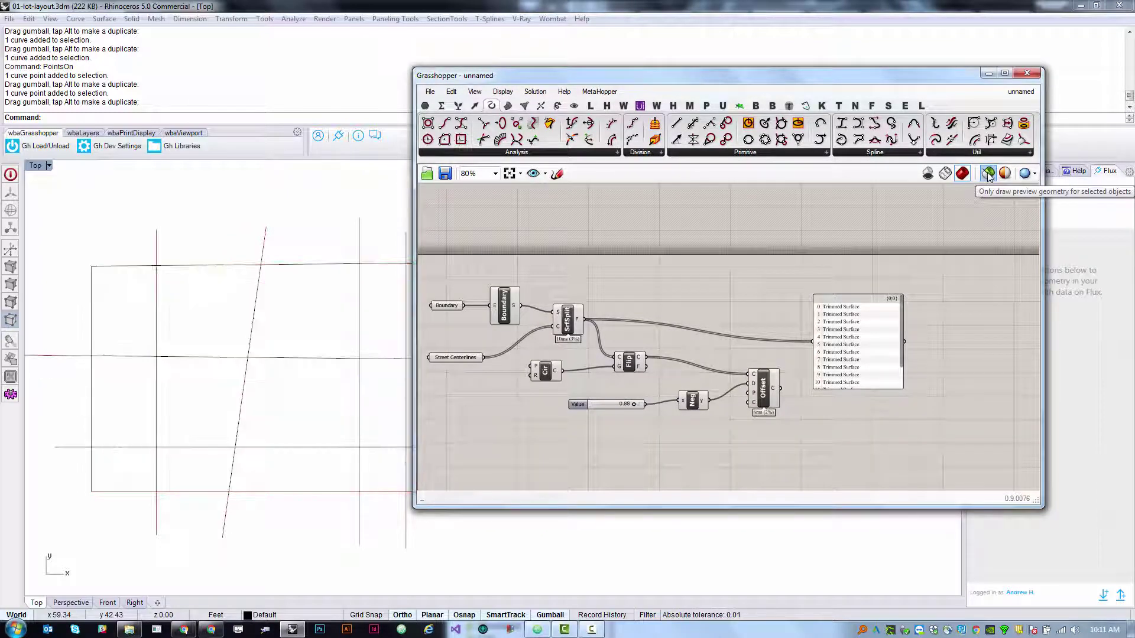
click(760, 395)
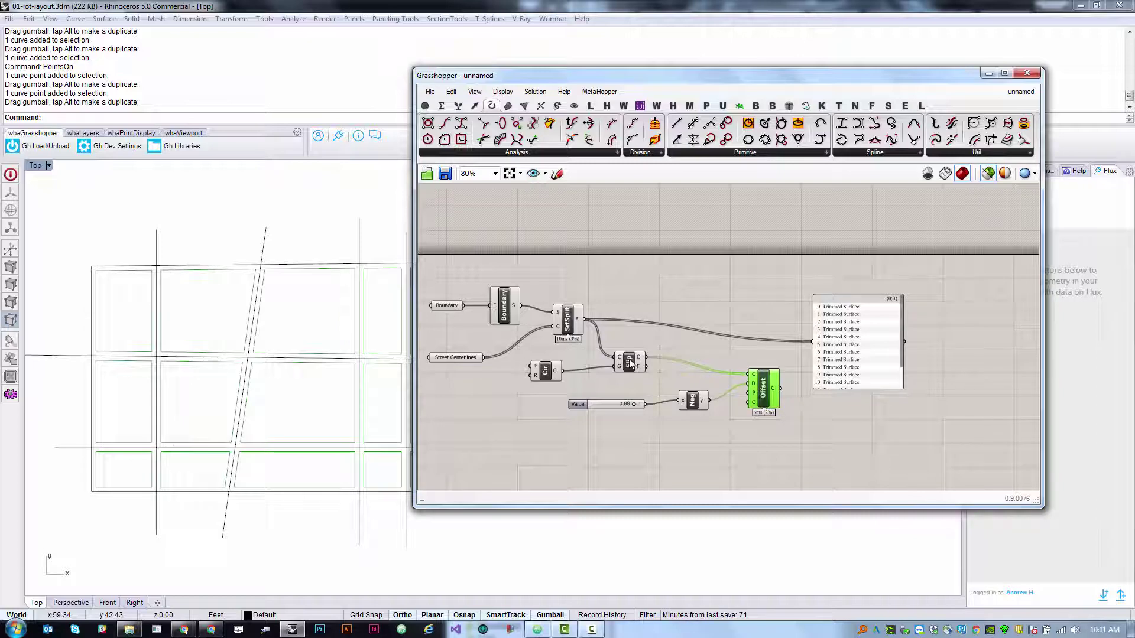
click(629, 361)
click(567, 320)
click(507, 304)
click(548, 374)
click(455, 357)
click(446, 305)
click(693, 400)
click(629, 361)
click(767, 407)
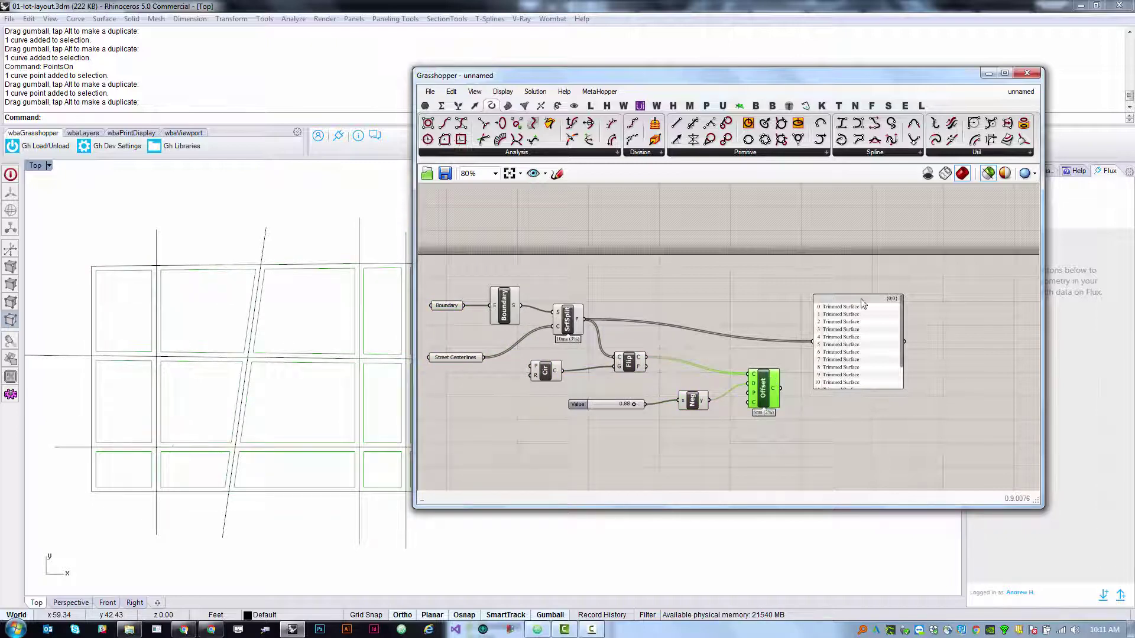
click(988, 174)
click(931, 266)
Turn off the preview of all components upstream of Offset, from Boundary and Street Centerlines to Negative.
right_drag(812, 423, 941, 413)
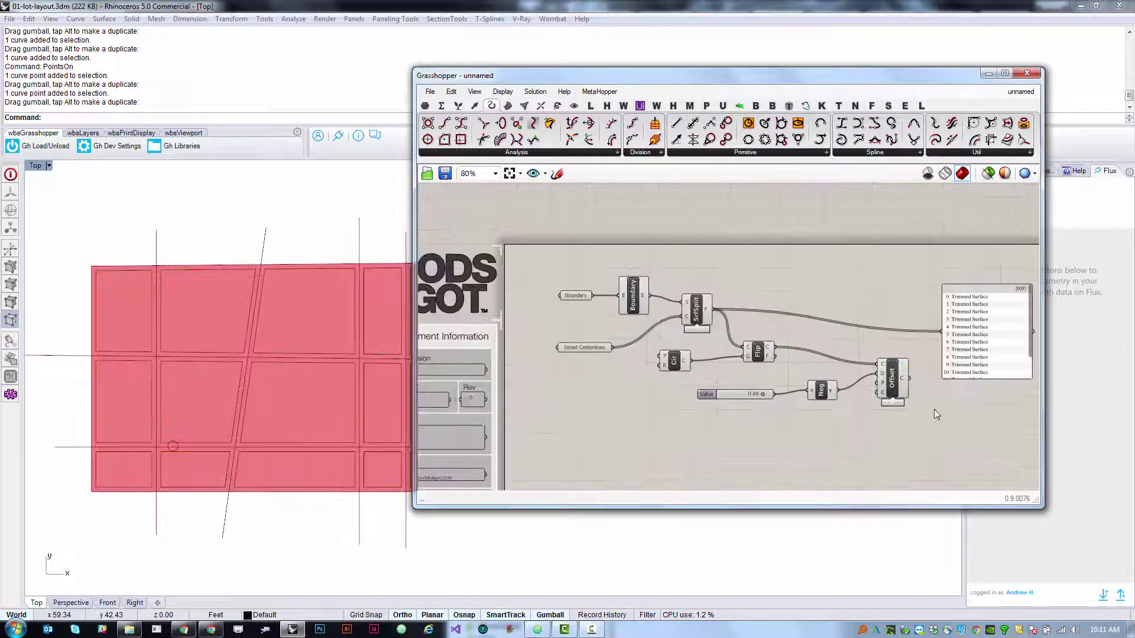
scroll(868, 378, down, 1)
right_drag(867, 378, 750, 342)
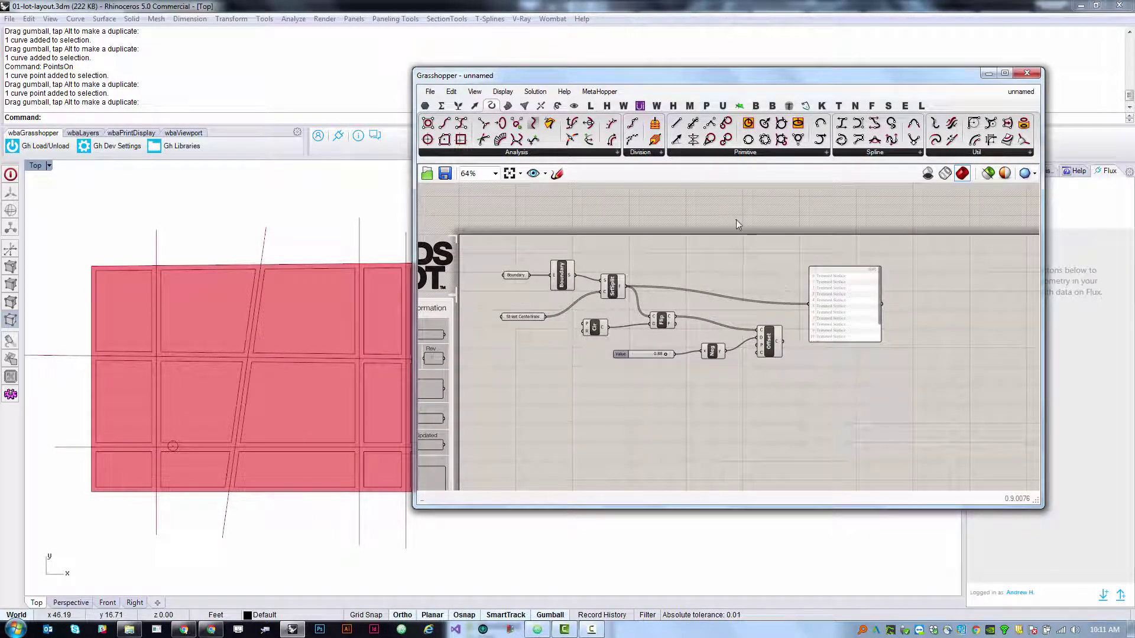
drag(735, 219, 473, 418)
scroll(651, 328, up, 1)
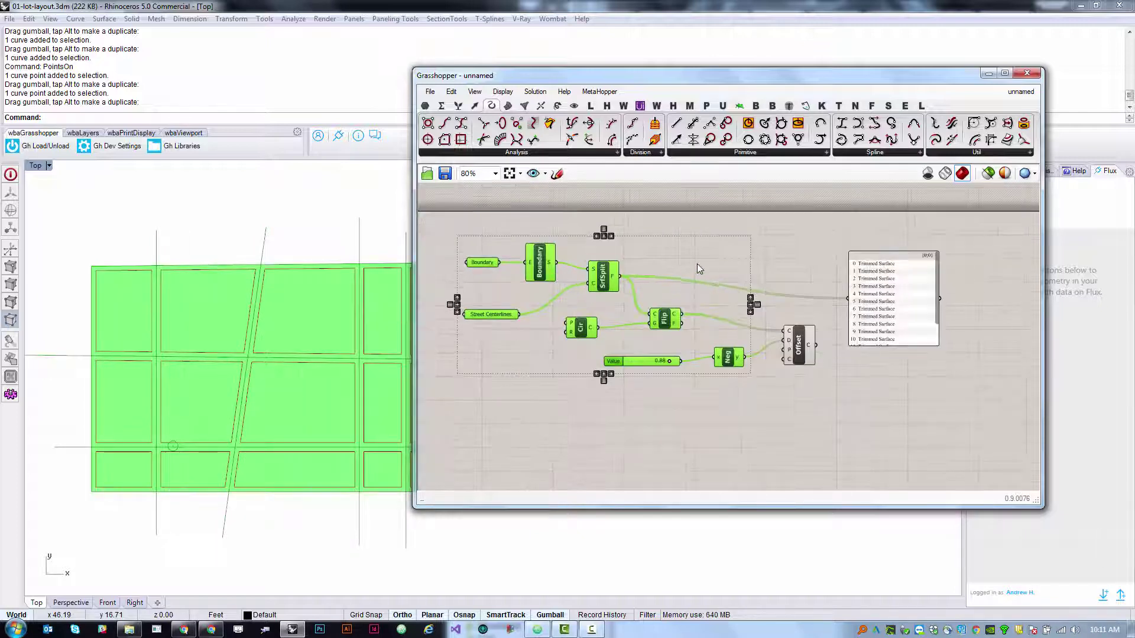
right_click(681, 259)
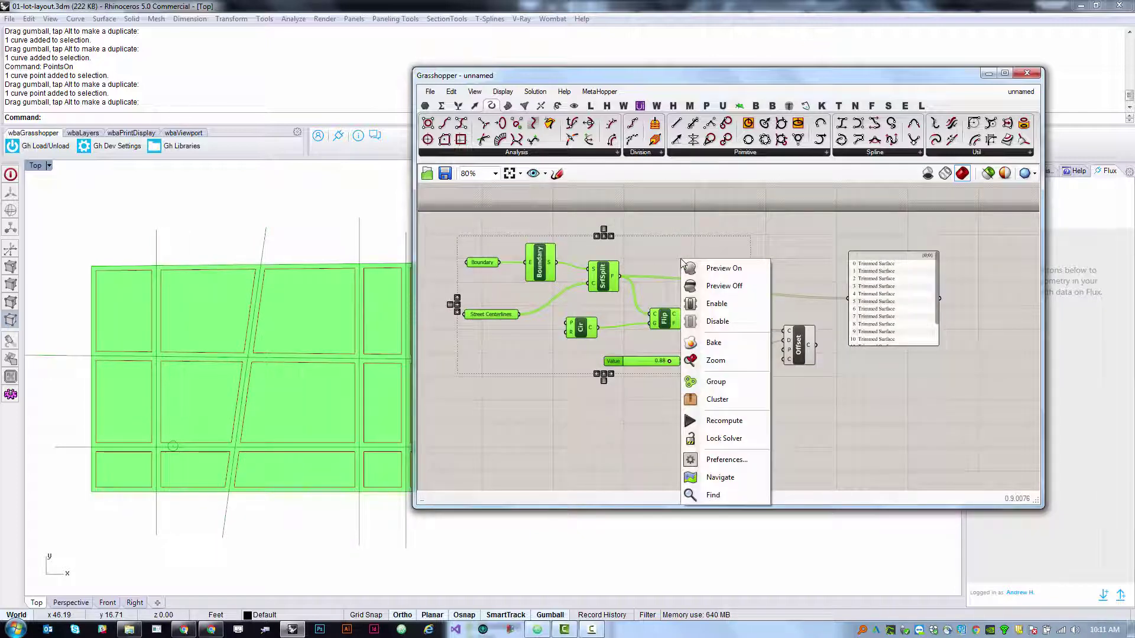
click(724, 287)
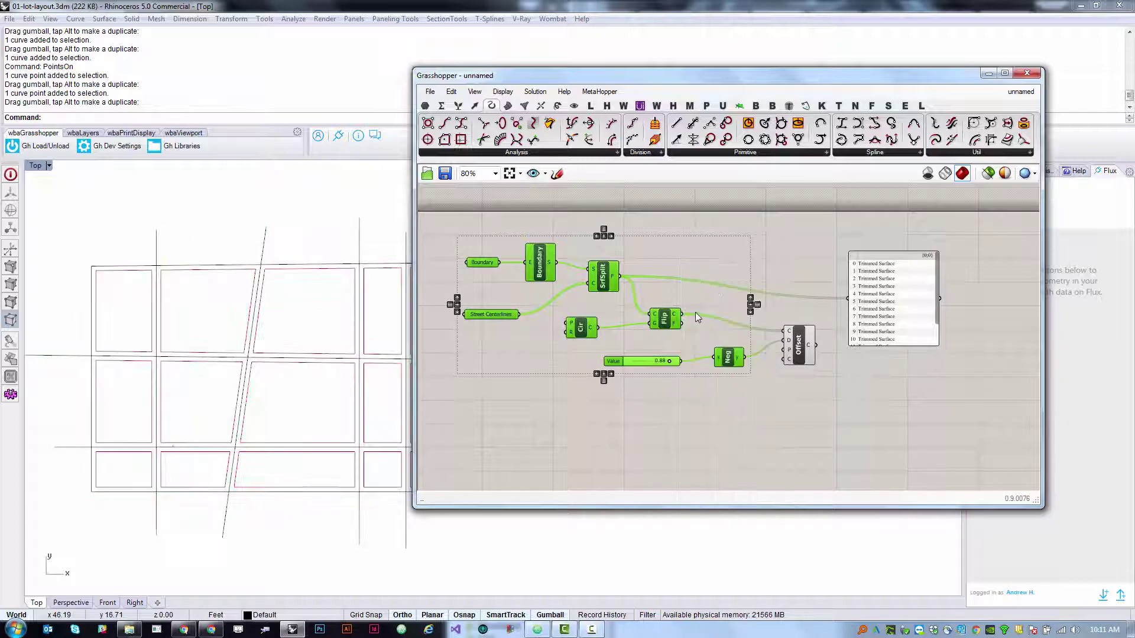
Select the Offset component and examine it and its inset lot outlines up close.
click(798, 352)
scroll(815, 339, up, 5)
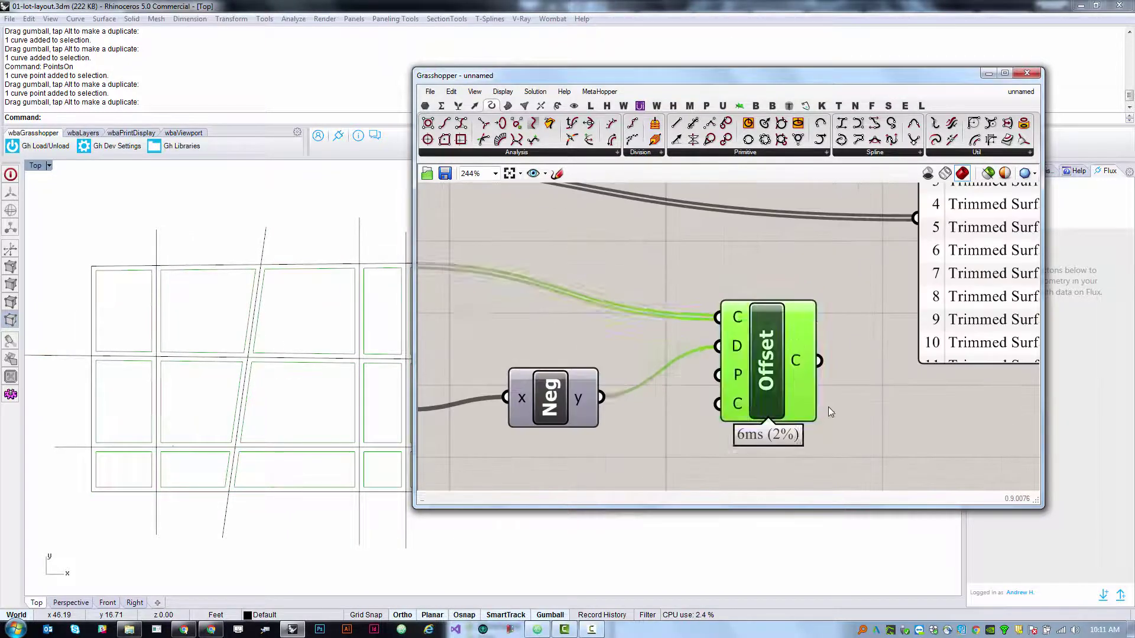
click(829, 407)
scroll(767, 320, down, 6)
scroll(769, 330, up, 2)
scroll(828, 332, up, 2)
drag(829, 334, 824, 333)
click(801, 383)
scroll(802, 383, down, 3)
scroll(663, 347, up, 2)
Turn the preview of the Circle component back on.
click(618, 319)
middle_click(576, 354)
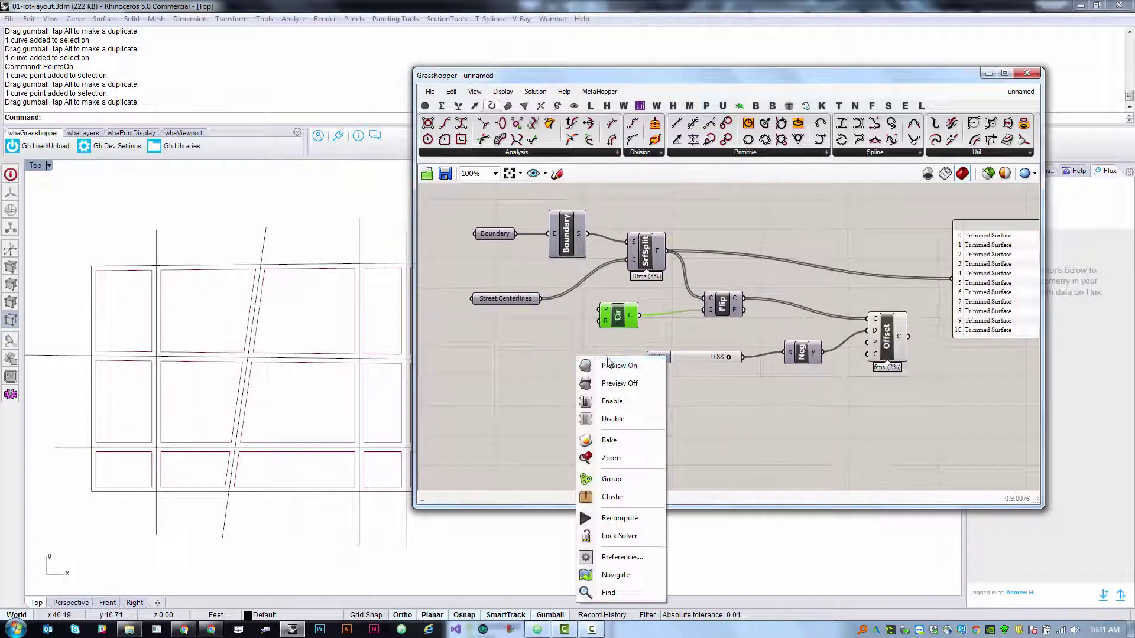
click(627, 321)
right_click(619, 324)
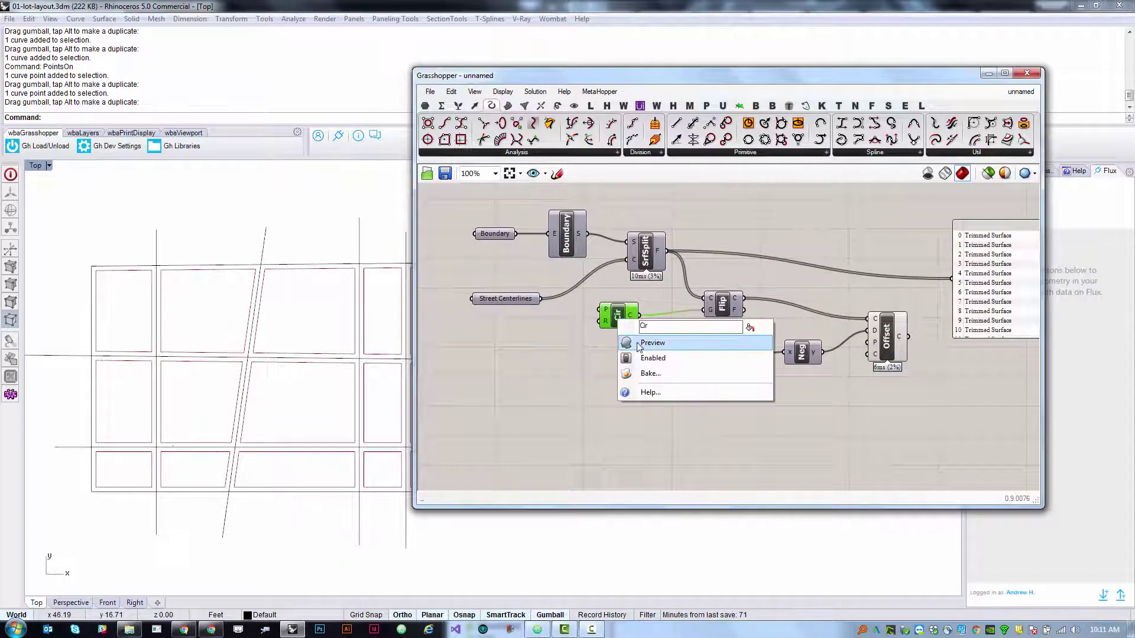
click(647, 340)
click(540, 406)
Examine the guide circle near the lower street centerline in the Rhino Top viewport.
click(177, 431)
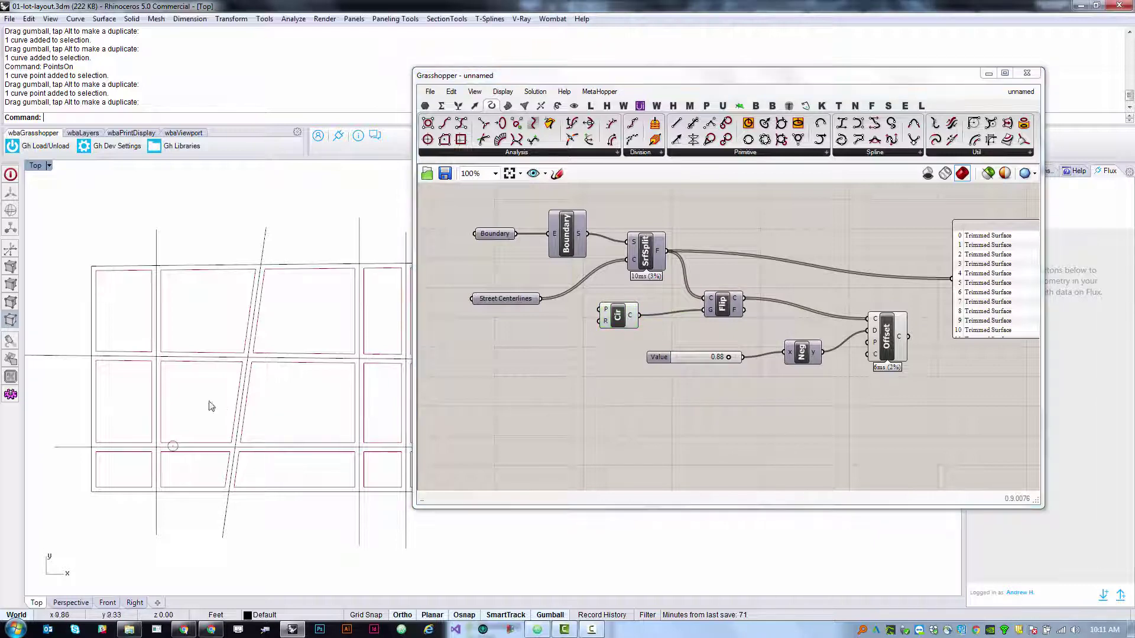
scroll(165, 457, up, 3)
scroll(167, 457, down, 5)
scroll(181, 458, up, 5)
scroll(181, 458, down, 6)
scroll(158, 464, up, 8)
scroll(224, 375, down, 6)
scroll(199, 366, up, 4)
scroll(199, 366, up, 1)
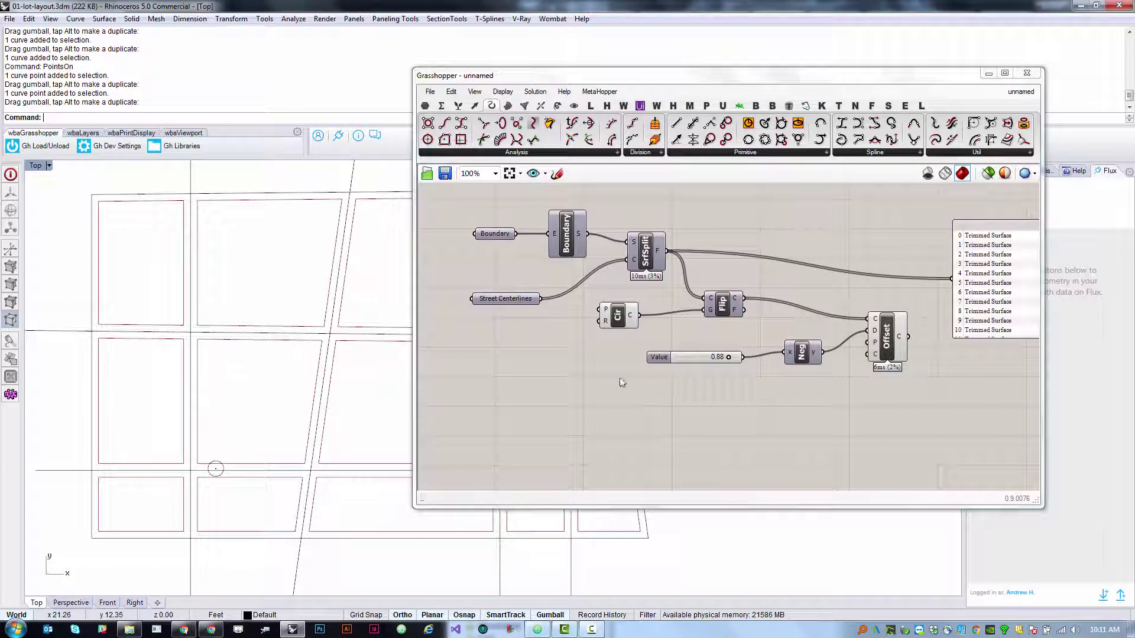
Turn off the preview of the Circle component again.
click(634, 324)
click(618, 317)
right_click(621, 315)
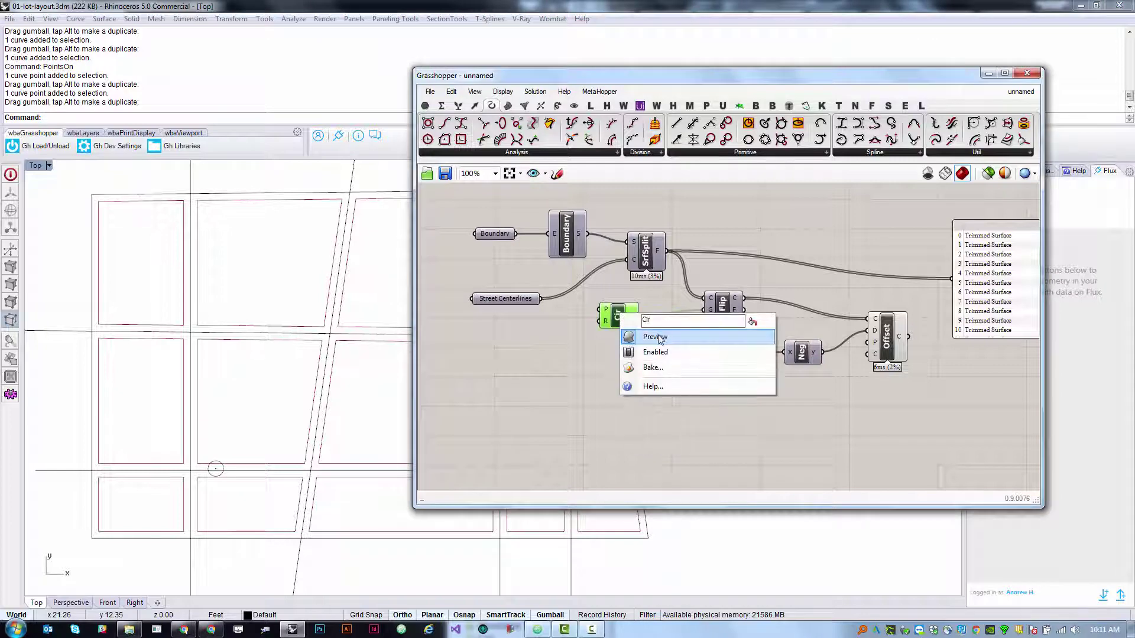
click(660, 337)
click(566, 395)
right_drag(585, 367, 518, 377)
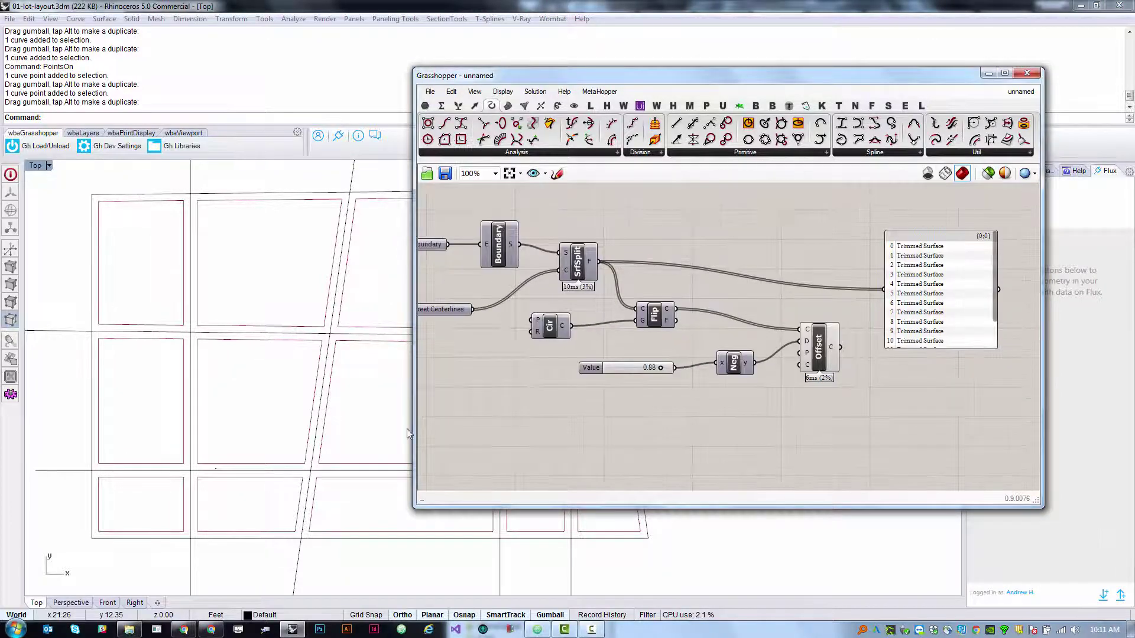
scroll(231, 467, down, 3)
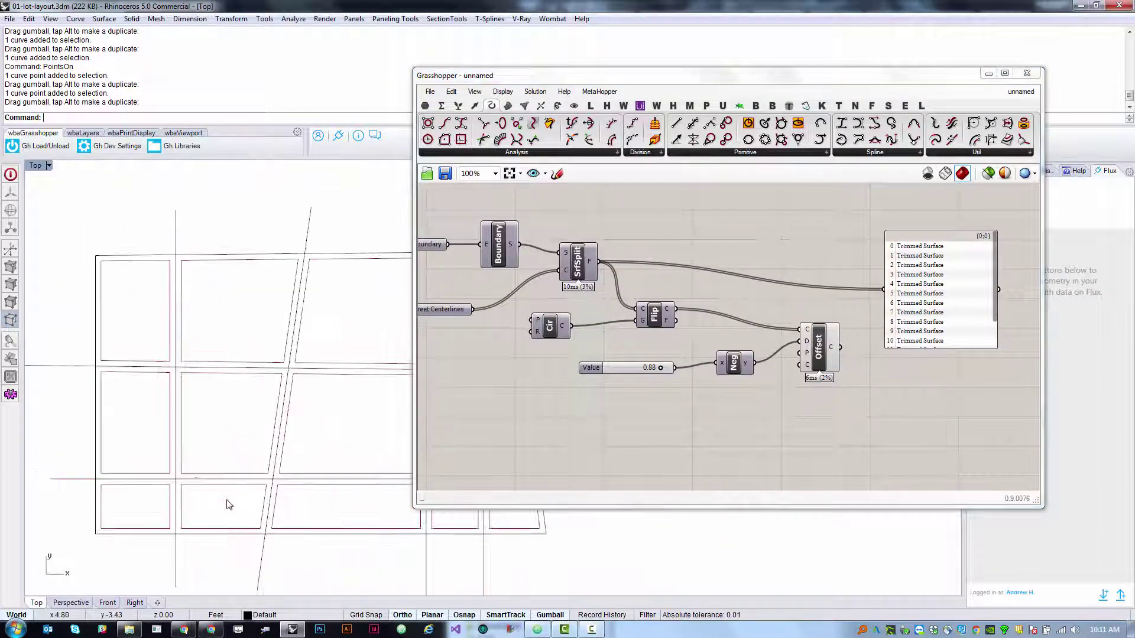
scroll(245, 459, down, 3)
scroll(207, 504, up, 5)
scroll(228, 439, down, 2)
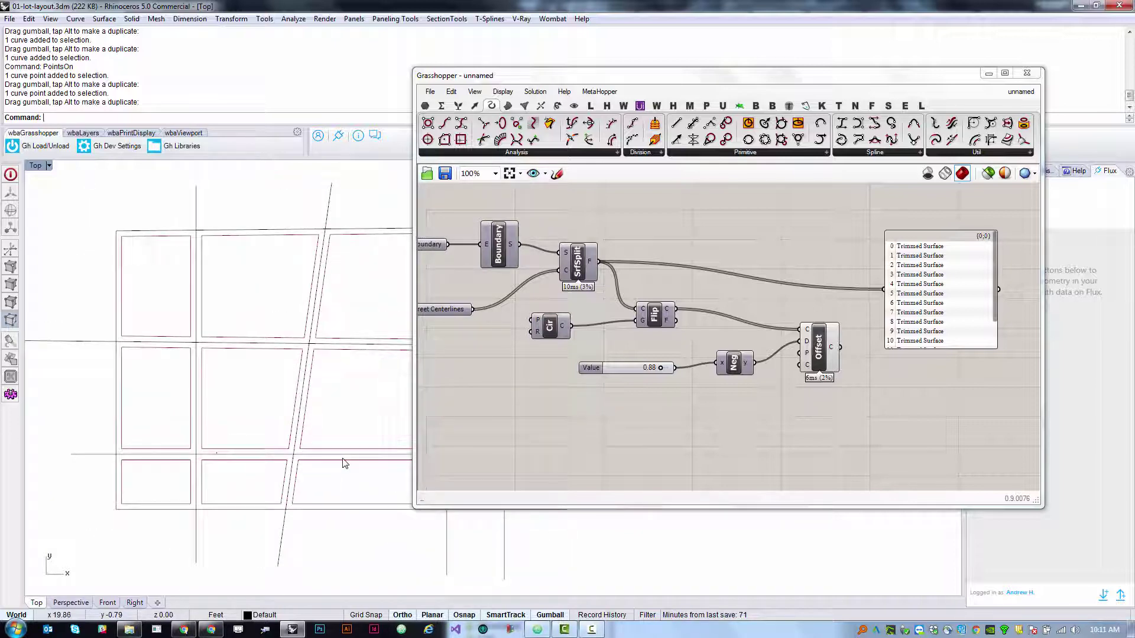
Delete the panel that lists the trimmed surfaces.
scroll(829, 444, down, 2)
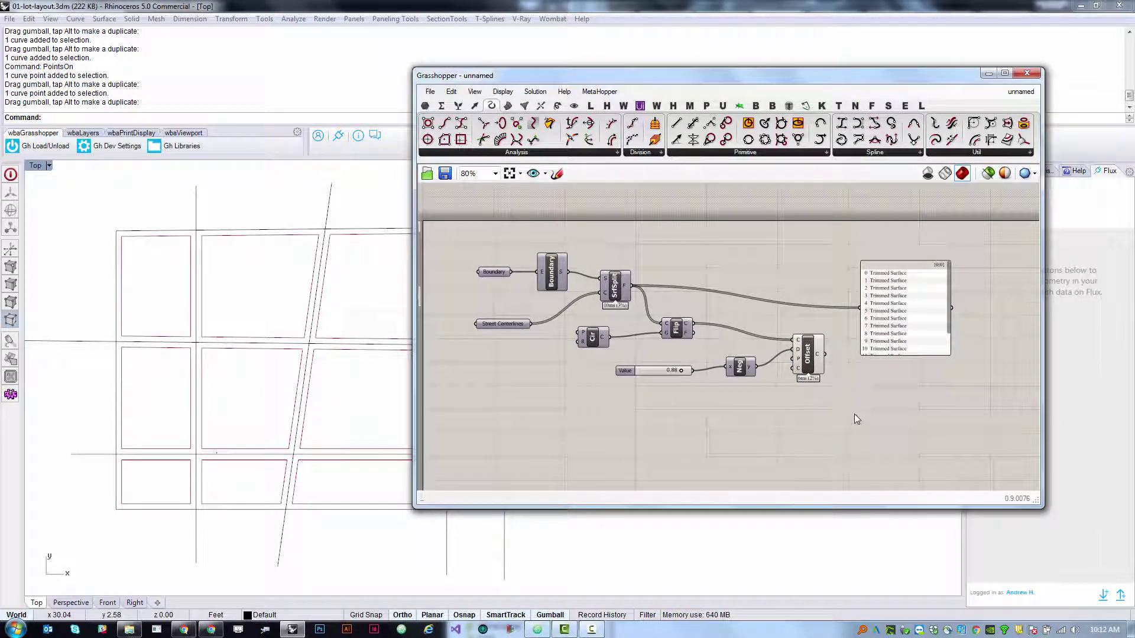
drag(862, 422, 626, 366)
drag(924, 322, 949, 269)
key(Delete)
Move the offset slider, Negative and Offset components above Flip, and bring the slider closer to Negative.
drag(855, 410, 622, 356)
drag(811, 371, 870, 276)
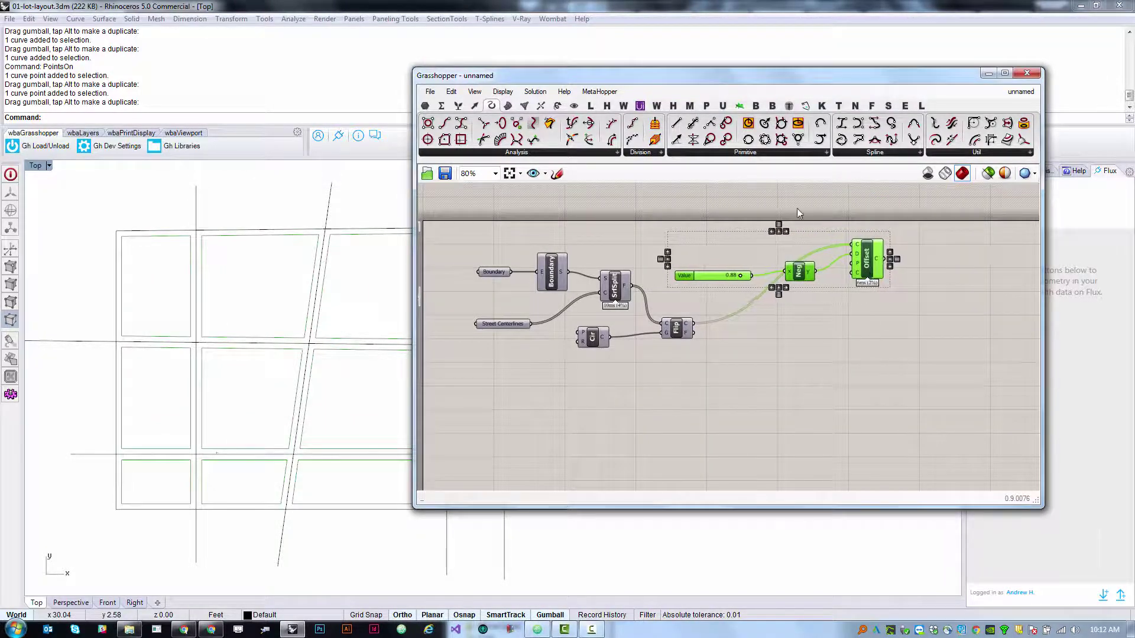
click(711, 284)
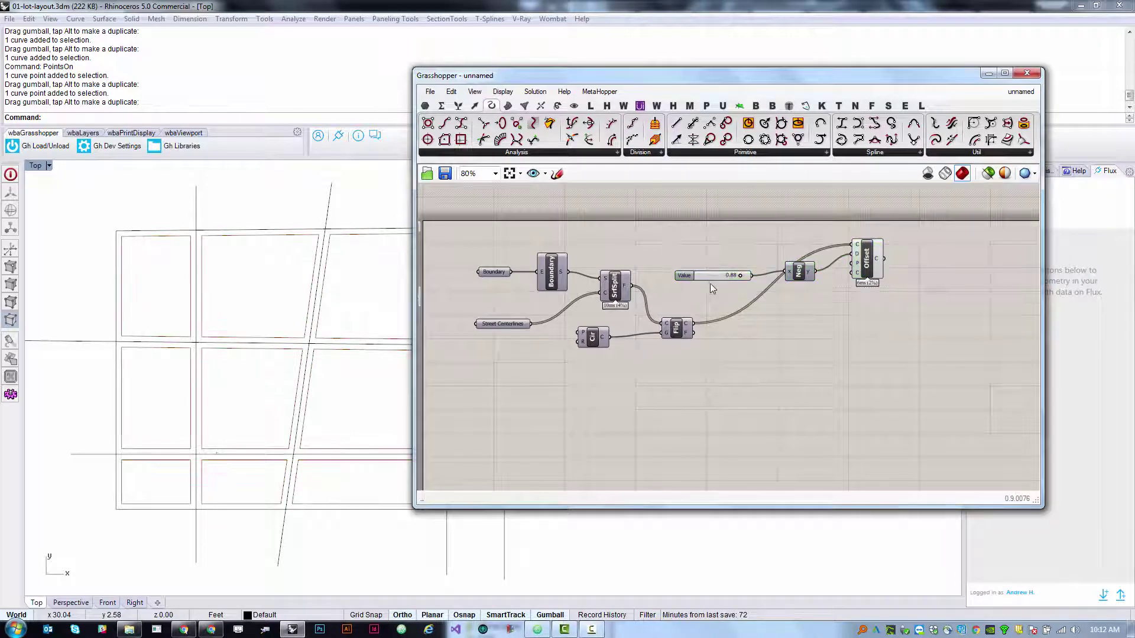
mouse_move(716, 280)
mouse_down()
mouse_move(747, 276)
mouse_move(732, 276)
mouse_up()
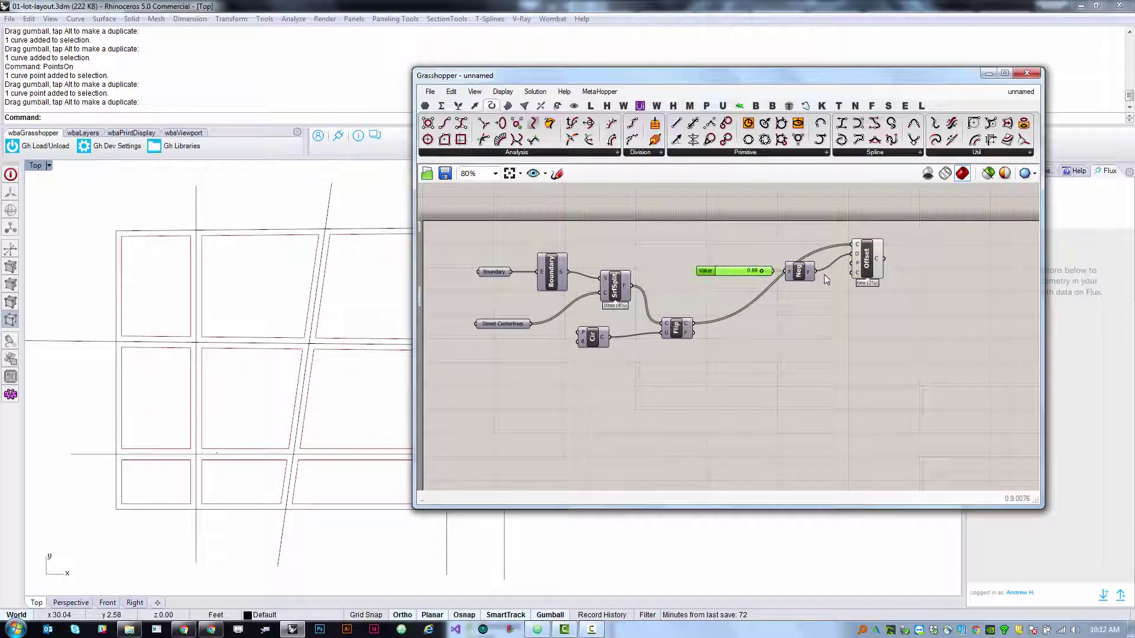
Duplicate the slider, Negative and Offset components below the originals, keeping the flipped curves as input.
drag(679, 236, 900, 347)
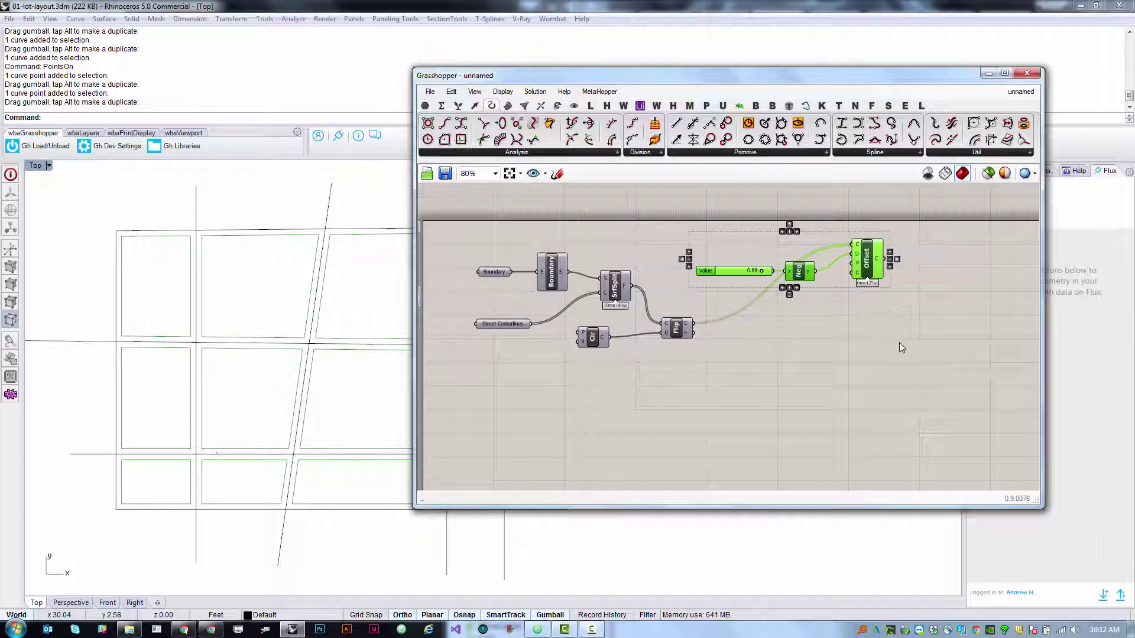
alt+drag(876, 262, 869, 392)
click(936, 406)
scroll(762, 402, up, 5)
Replace the duplicated slider with a new number slider at 1.5 and connect it to the lower Negative component's input.
drag(769, 386, 722, 420)
scroll(722, 419, down, 2)
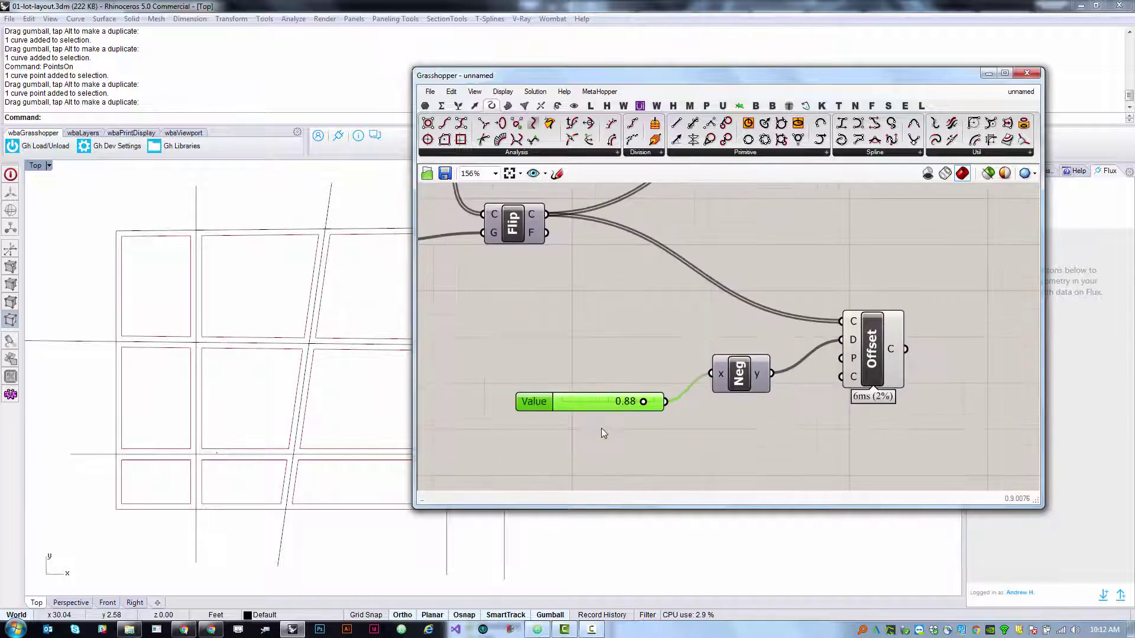
key(Delete)
double_click(569, 410)
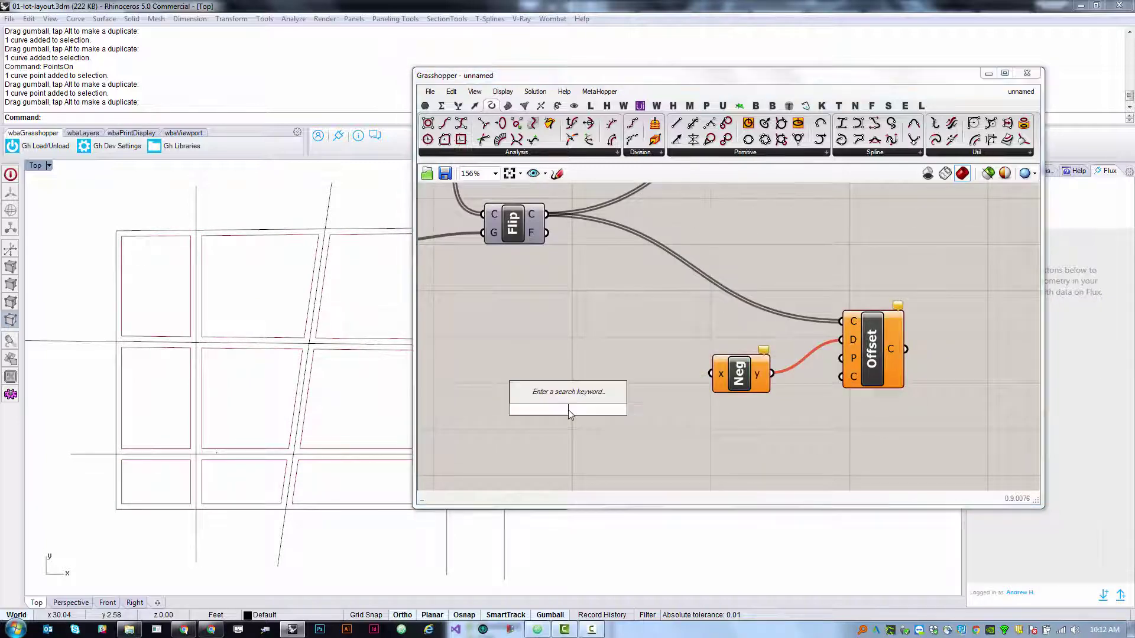
text(1.5)
key(Return)
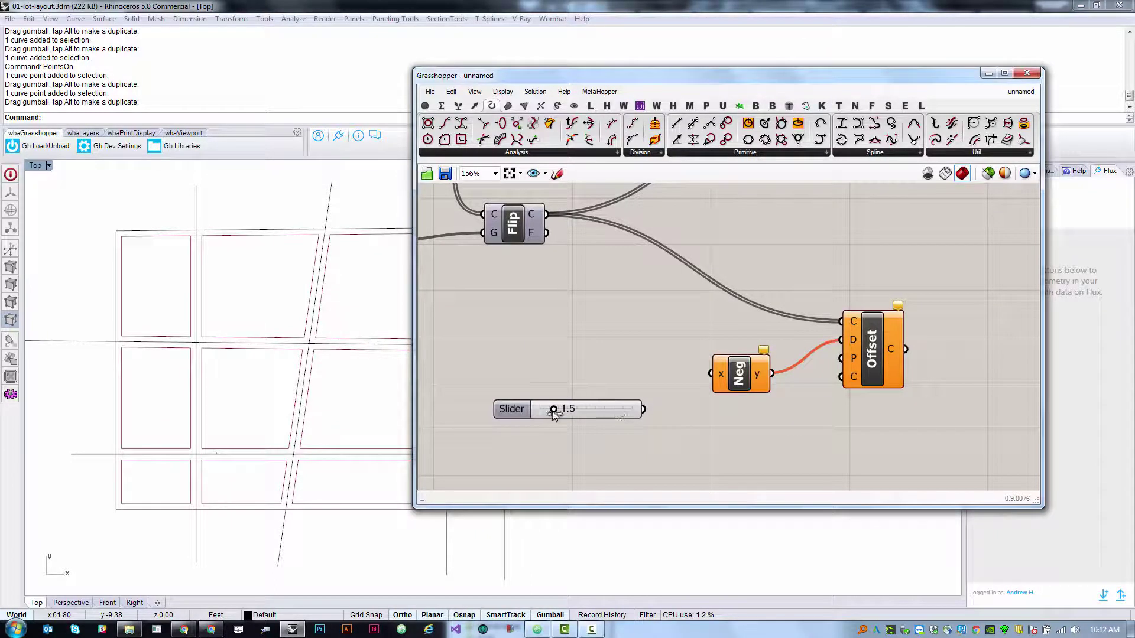
drag(554, 414, 702, 423)
drag(549, 415, 551, 415)
drag(643, 409, 711, 374)
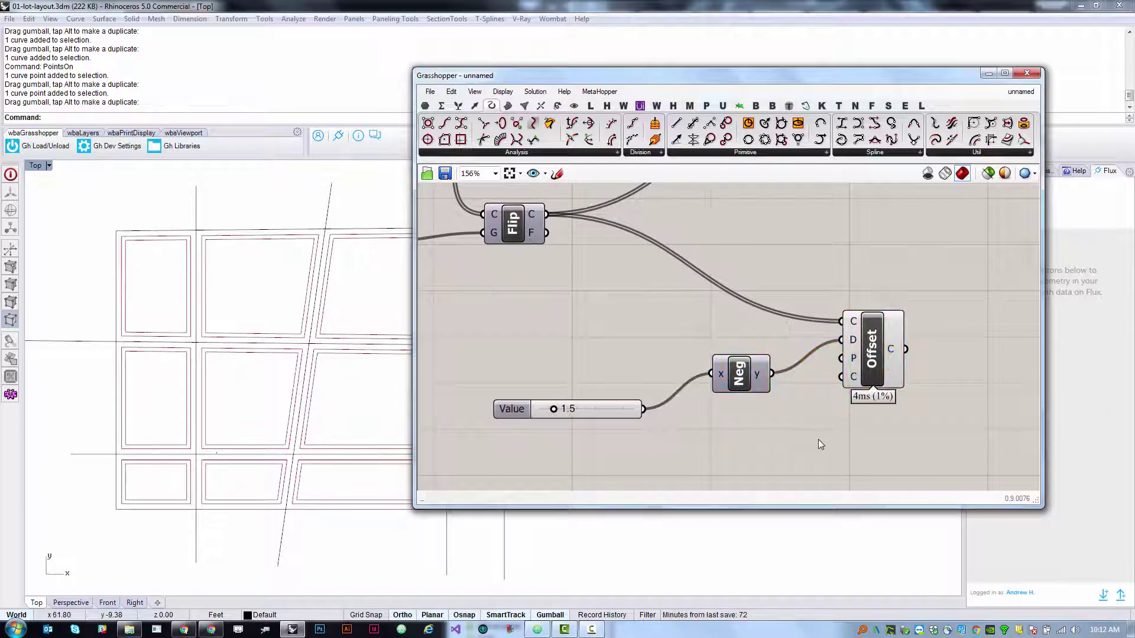
Adjust the second offset distance on the new slider, raising it to 2.0 and settling on a slightly smaller value.
click(875, 345)
scroll(548, 382, up, 2)
drag(553, 425, 569, 428)
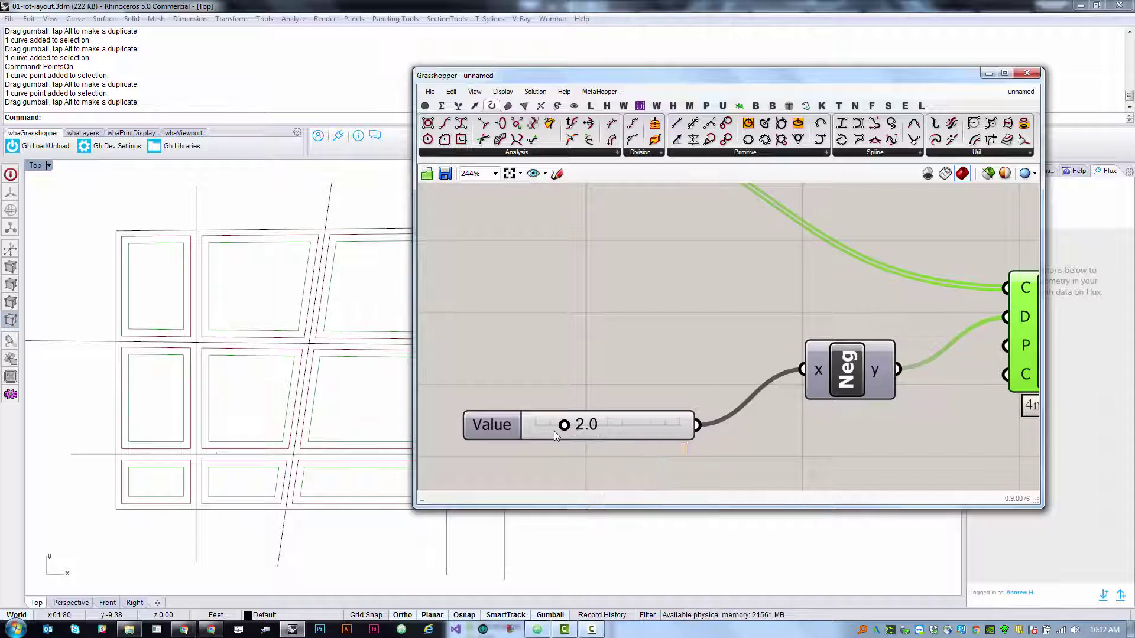
scroll(209, 396, down, 6)
scroll(282, 425, up, 4)
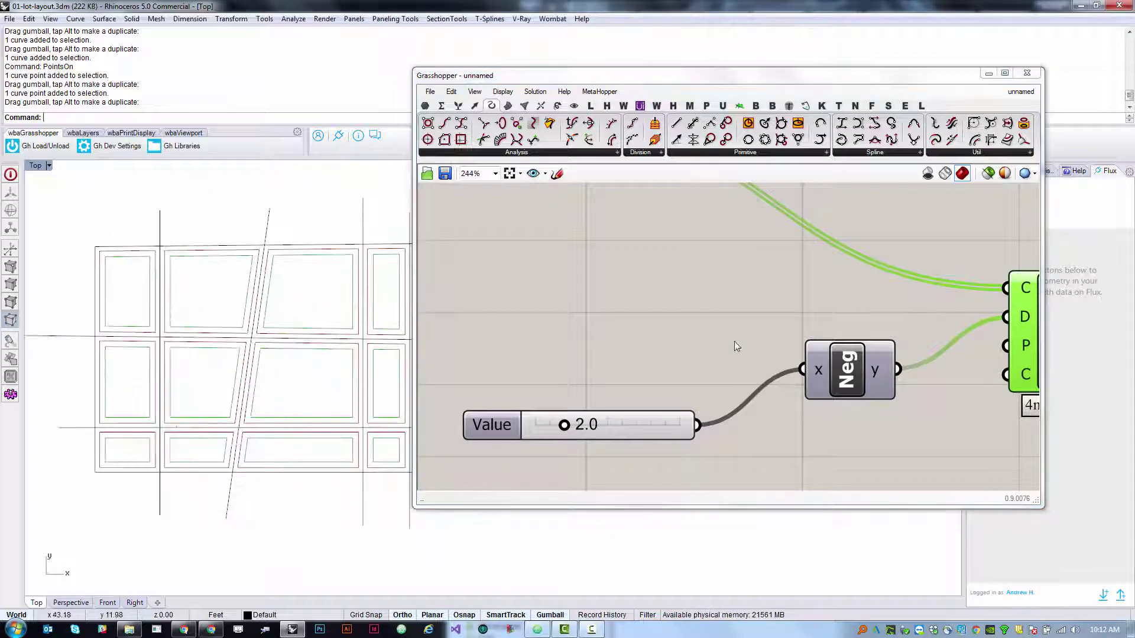
drag(564, 426, 560, 426)
click(530, 408)
Move the upper slider, Negative and Offset components slightly down toward the Flip component's level.
scroll(530, 407, down, 3)
right_drag(729, 336, 656, 367)
scroll(657, 367, down, 2)
scroll(704, 293, up, 2)
drag(793, 224, 607, 303)
scroll(707, 262, down, 2)
drag(675, 275, 668, 299)
click(897, 335)
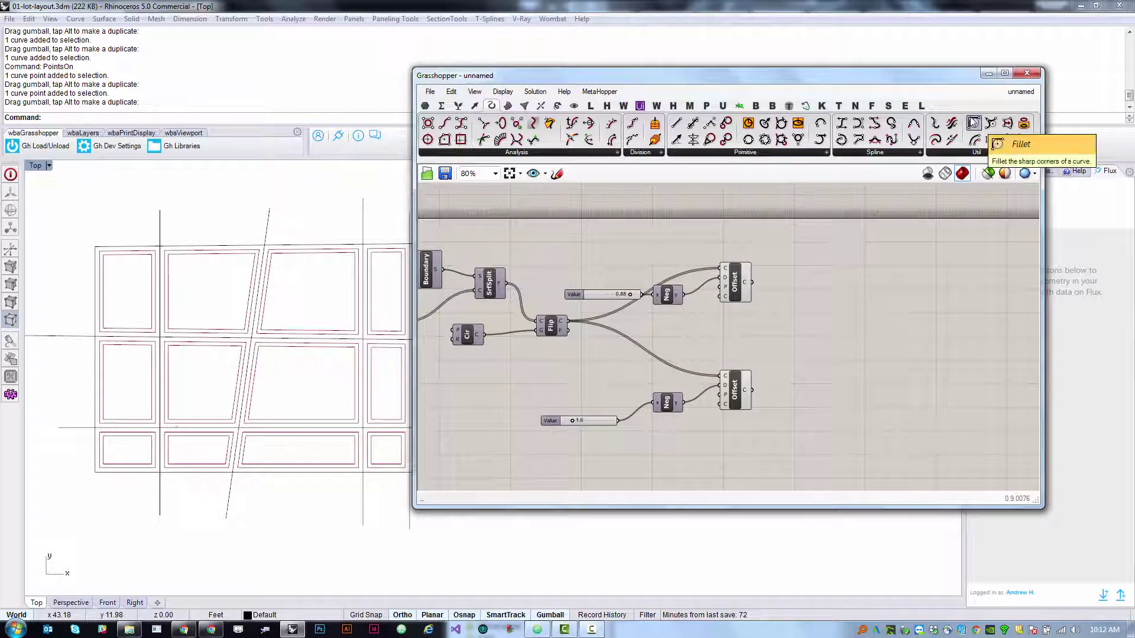
Add a curve Fillet component beside the output of the upper Offset component.
drag(973, 123, 818, 296)
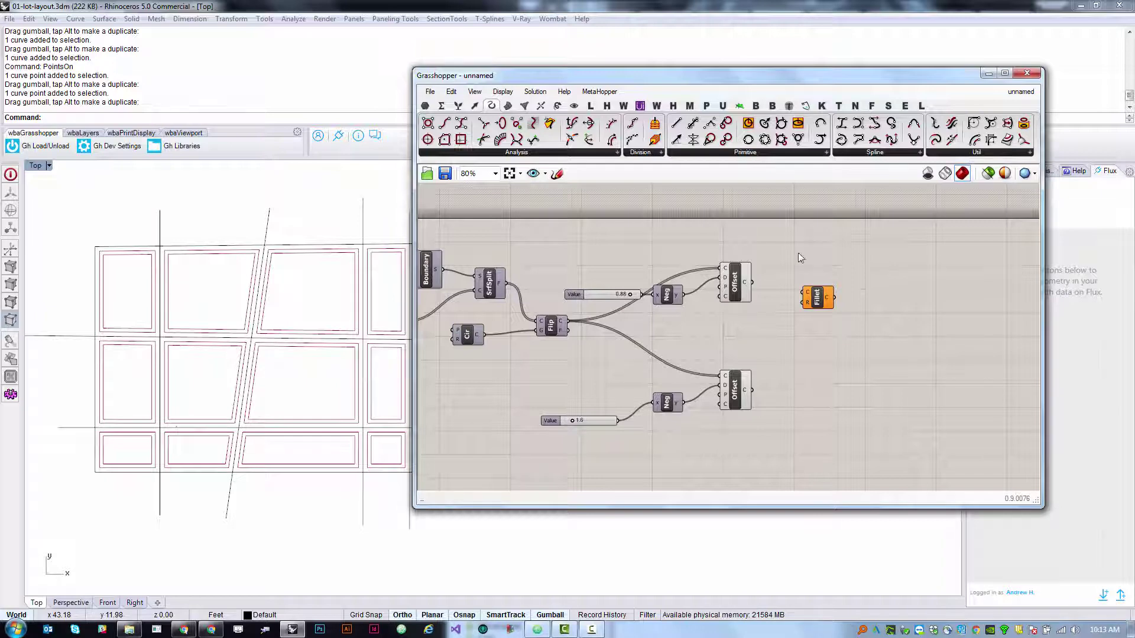
mouse_move(747, 282)
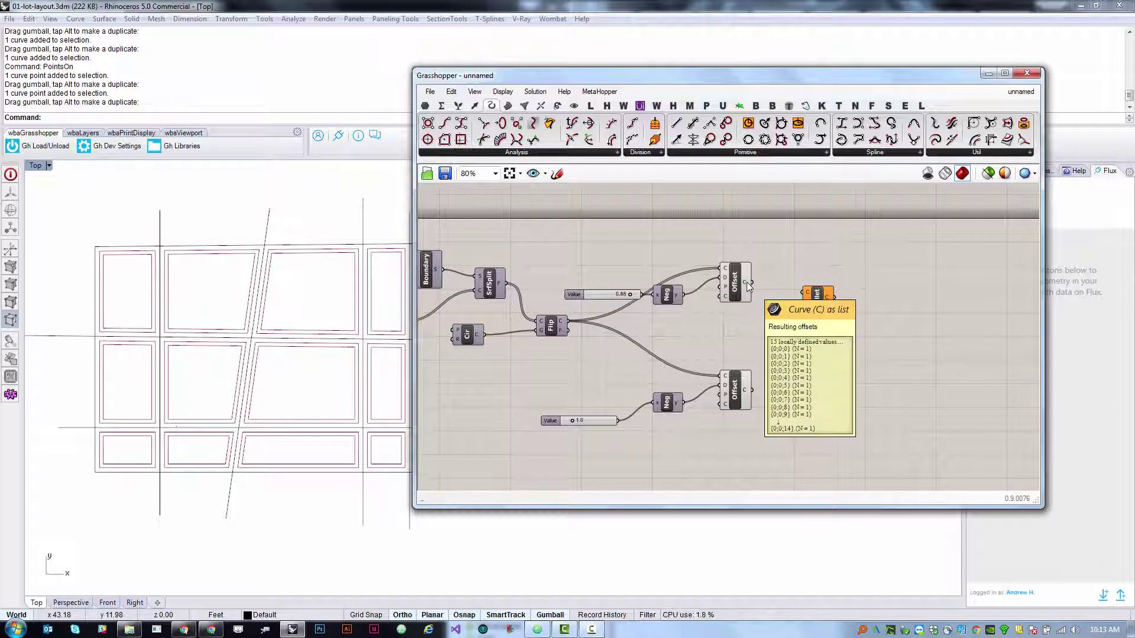
Feed the upper Offset's curves into the Fillet component and drive its radius with a new number slider at 0.7.
drag(746, 283, 806, 299)
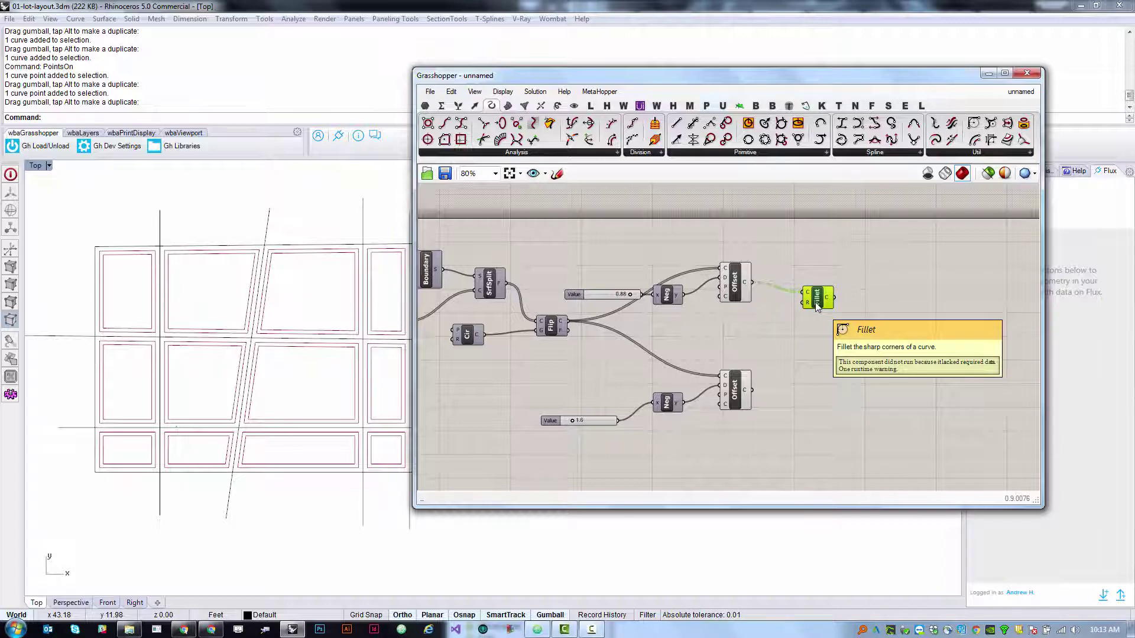
click(690, 316)
double_click(757, 308)
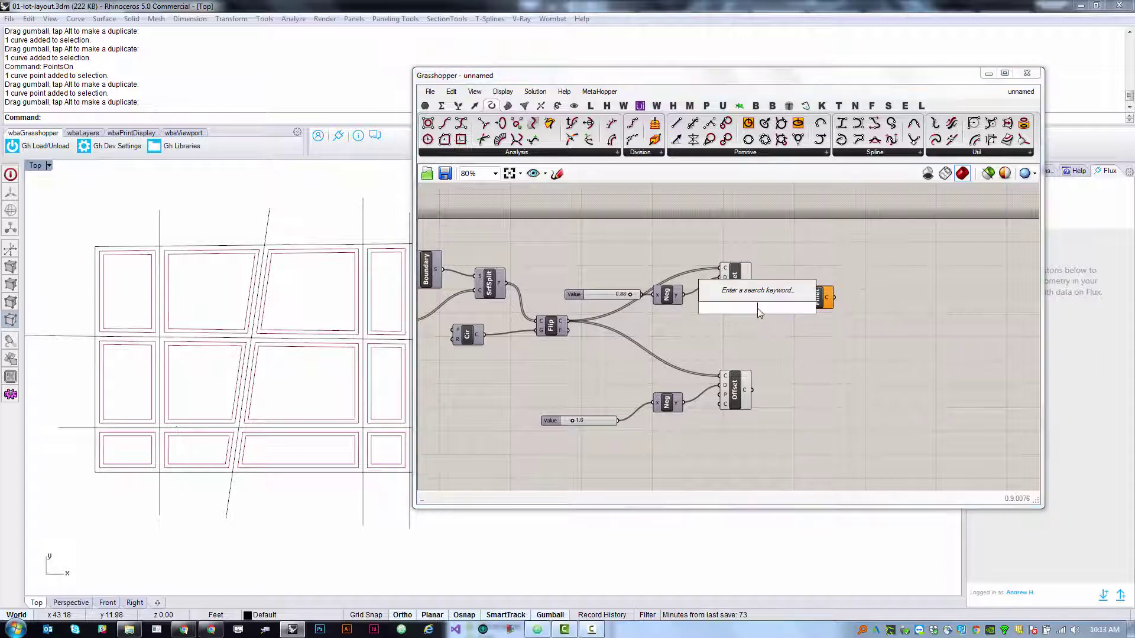
text(.7)
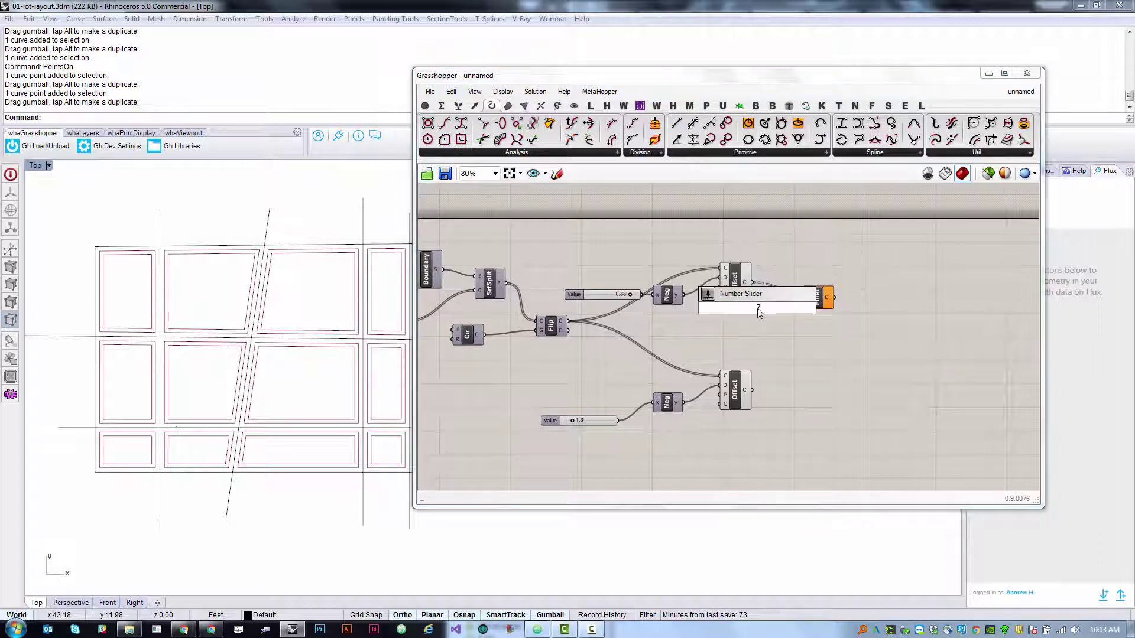
key(Return)
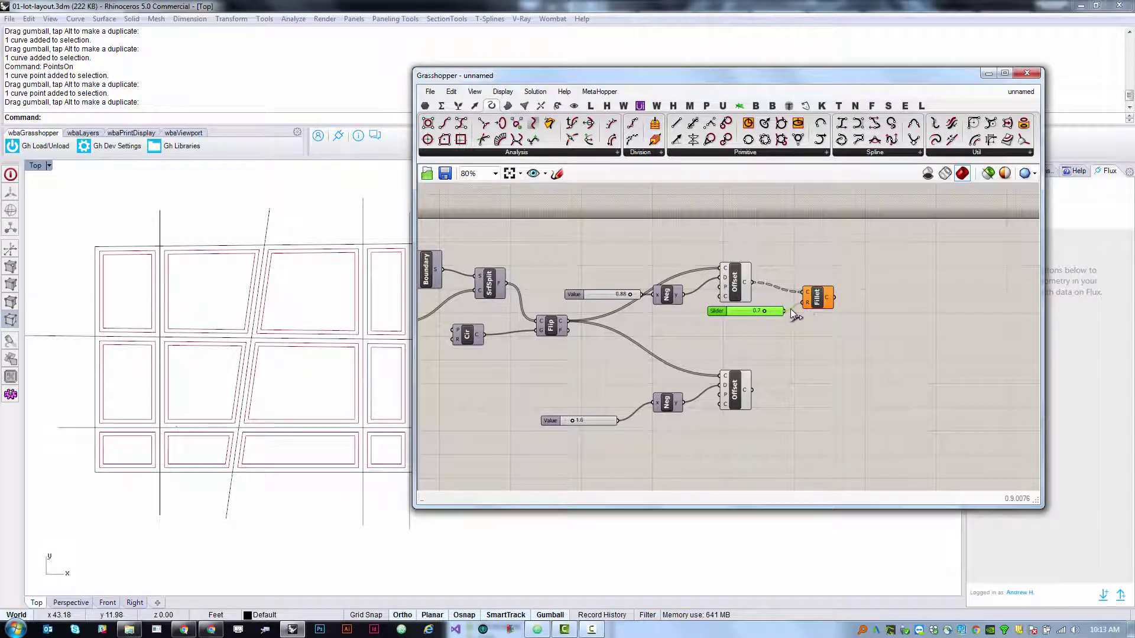
drag(786, 311, 822, 297)
click(736, 359)
click(806, 340)
Nudge the upper Offset and the Fillet component apart and inspect the rounded lot corners in the Top view.
mouse_move(736, 286)
mouse_down()
mouse_move(737, 274)
mouse_move(733, 291)
mouse_up()
click(786, 254)
click(355, 179)
click(272, 245)
scroll(272, 224, up, 6)
scroll(275, 203, up, 4)
key(Escape)
click(825, 294)
click(817, 360)
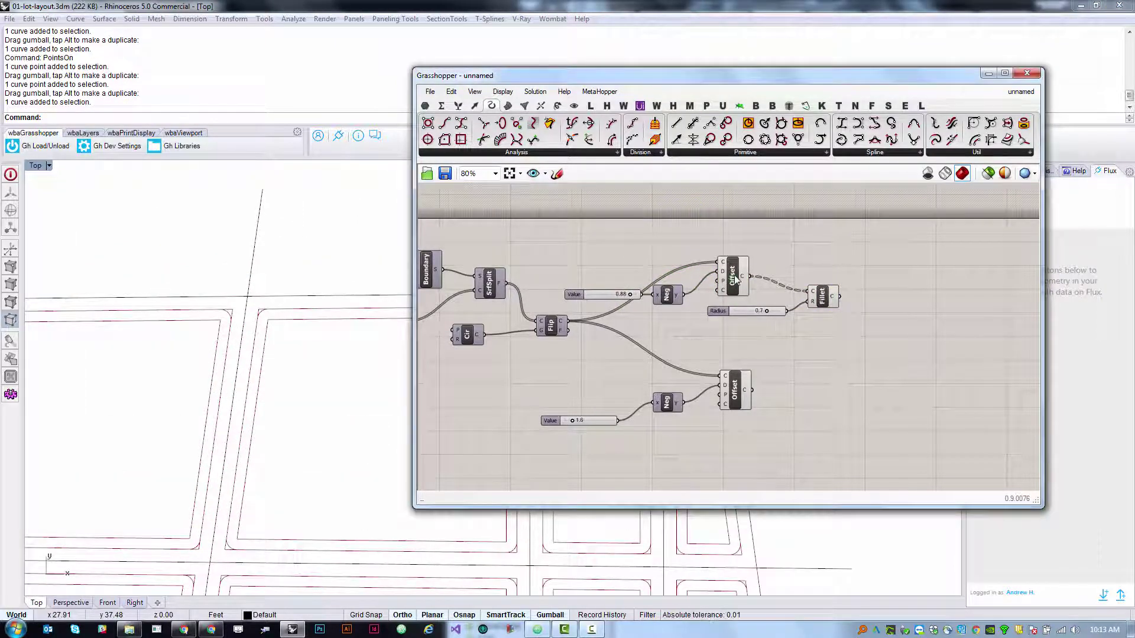
Shift the upper Offset component slightly and turn off its preview.
drag(735, 275, 730, 276)
right_click(731, 281)
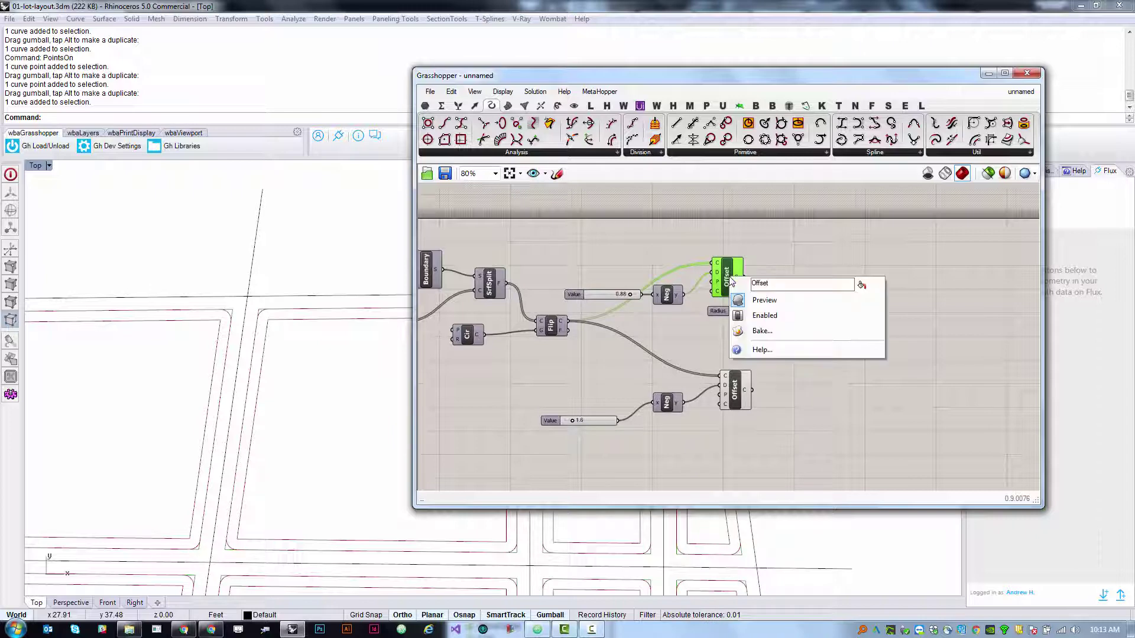
click(764, 303)
click(286, 237)
click(909, 331)
Raise the fillet radius slider to 0.8 and check the lot corners.
scroll(781, 321, up, 4)
mouse_move(770, 314)
mouse_down()
mouse_move(798, 319)
mouse_move(787, 319)
mouse_up()
click(168, 244)
scroll(269, 254, down, 10)
scroll(274, 300, up, 7)
scroll(313, 475, down, 3)
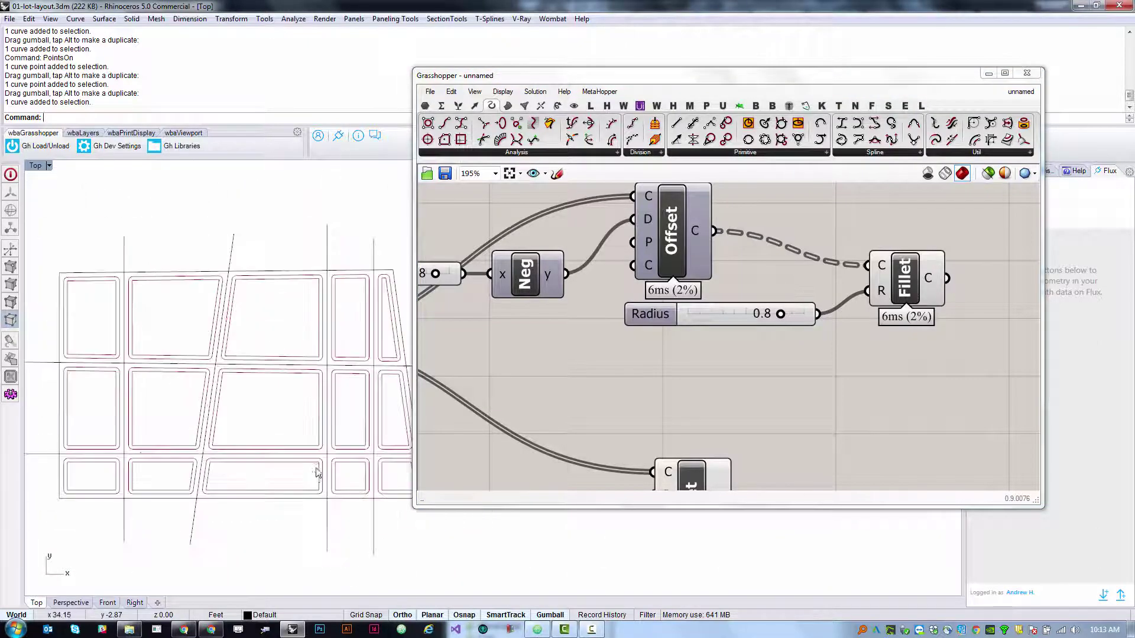
Move the vertical street centerline just right of the slanted one further left to test the lot layout.
click(327, 525)
drag(367, 388, 339, 389)
mouse_move(340, 388)
mouse_down()
mouse_move(374, 385)
mouse_move(331, 387)
mouse_up()
click(337, 536)
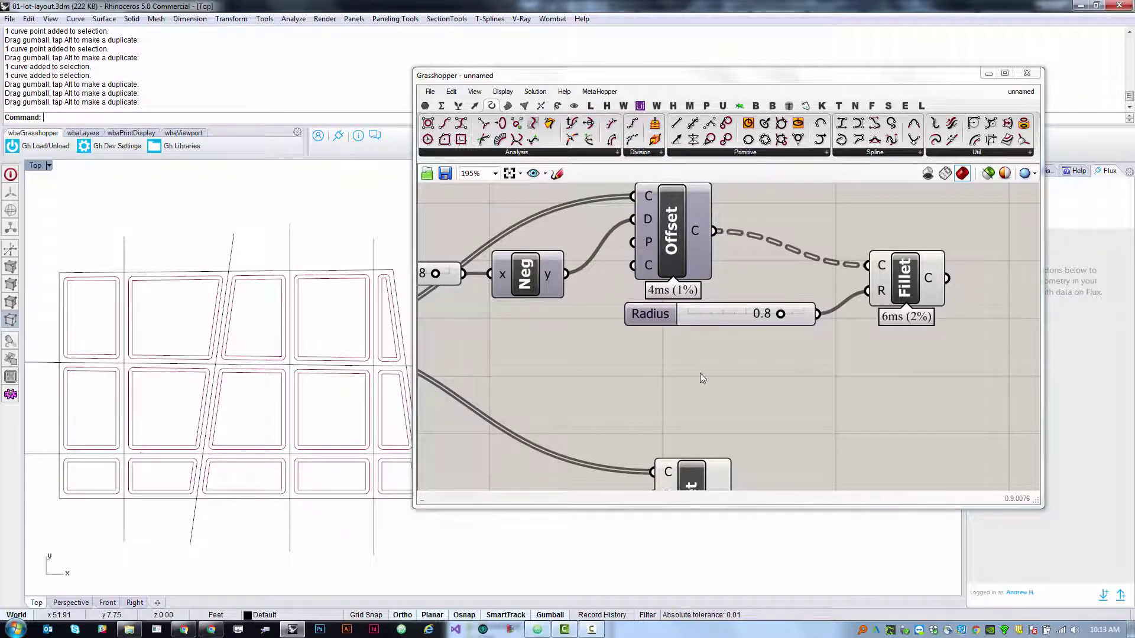
Nudge the lower Offset aside and add a Boundary Surfaces component fed by its output curves.
right_drag(459, 446, 544, 372)
scroll(543, 372, down, 1)
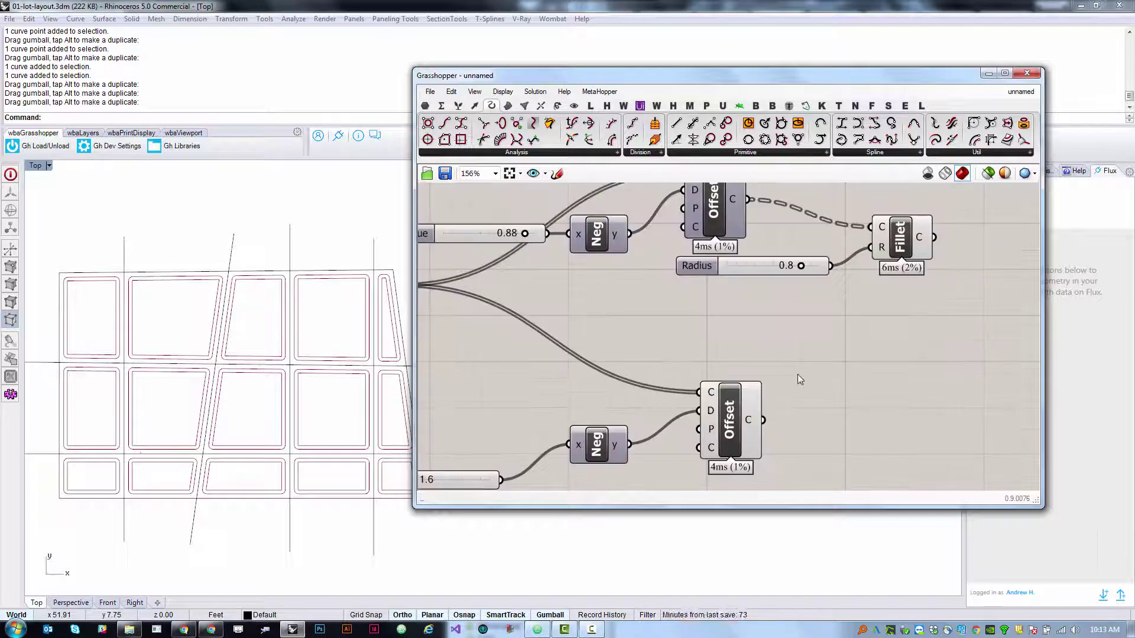
scroll(797, 374, down, 4)
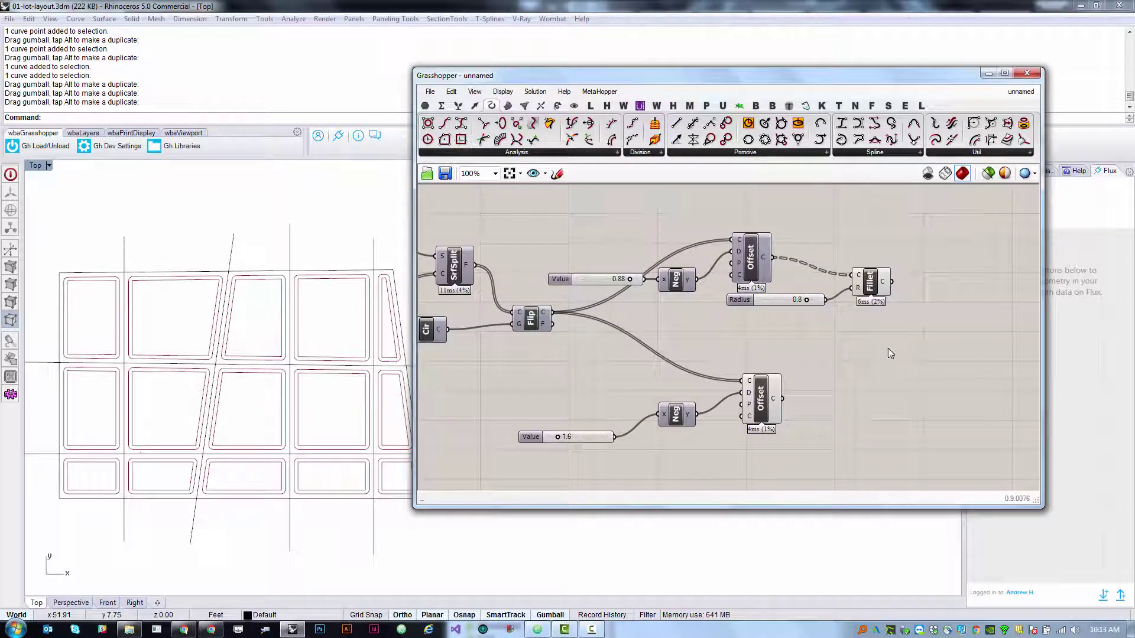
drag(763, 413, 772, 418)
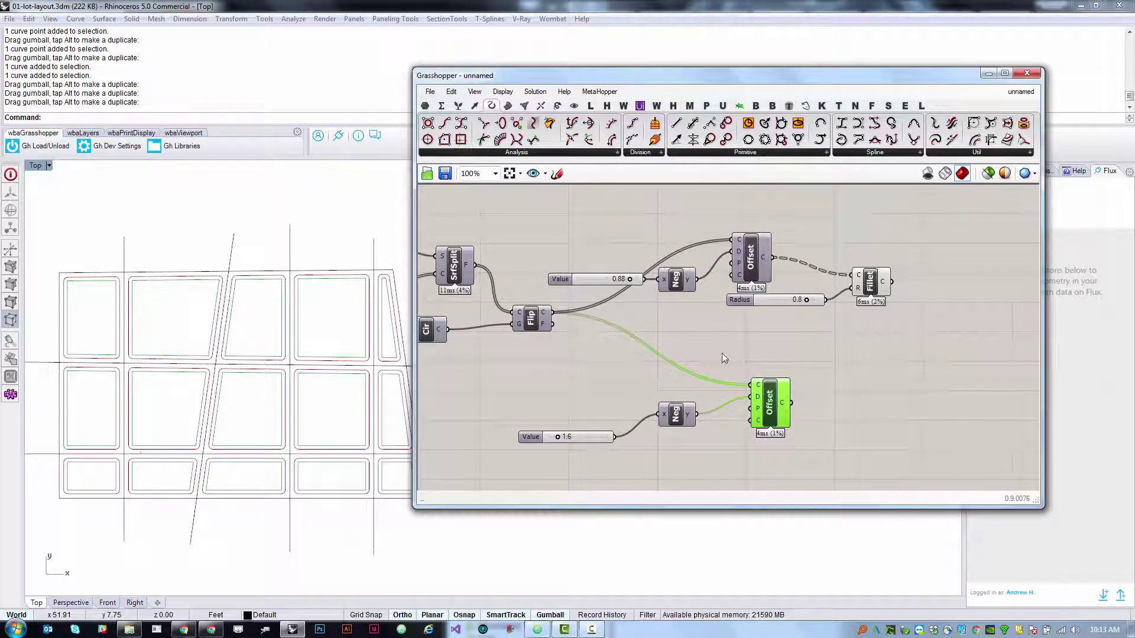
right_drag(760, 356, 839, 372)
click(470, 273)
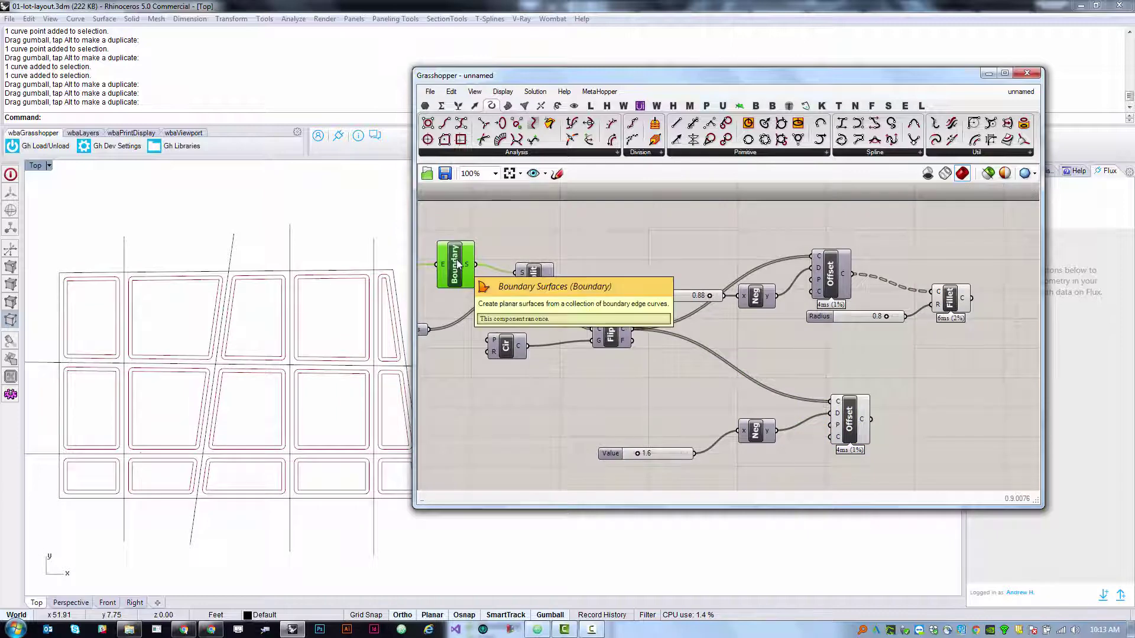
click(509, 106)
click(698, 153)
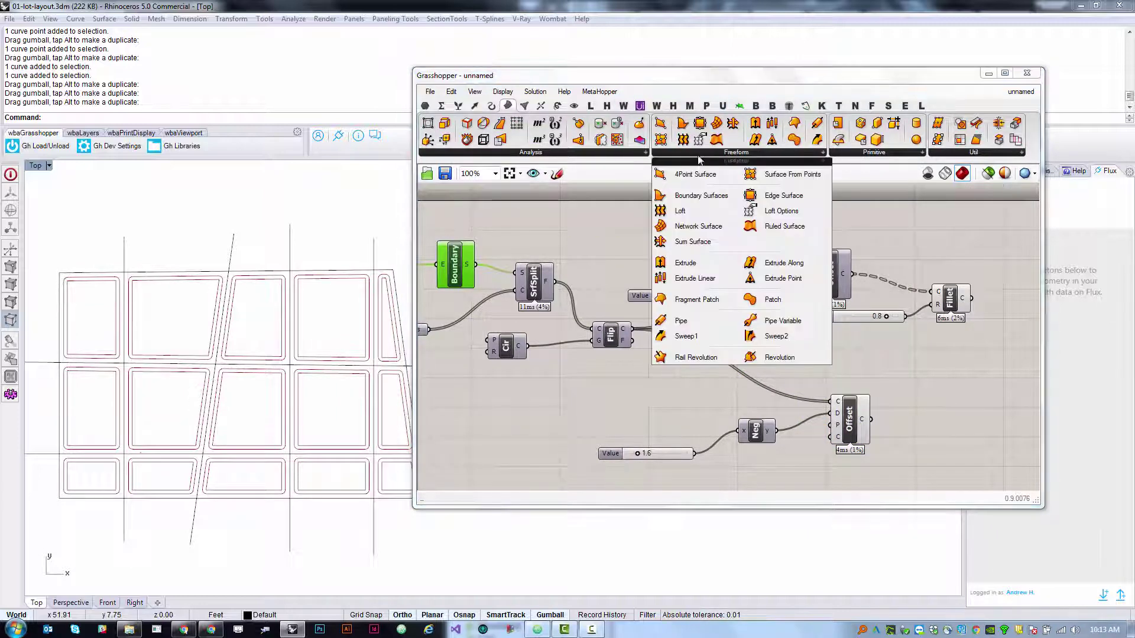
click(672, 195)
click(933, 414)
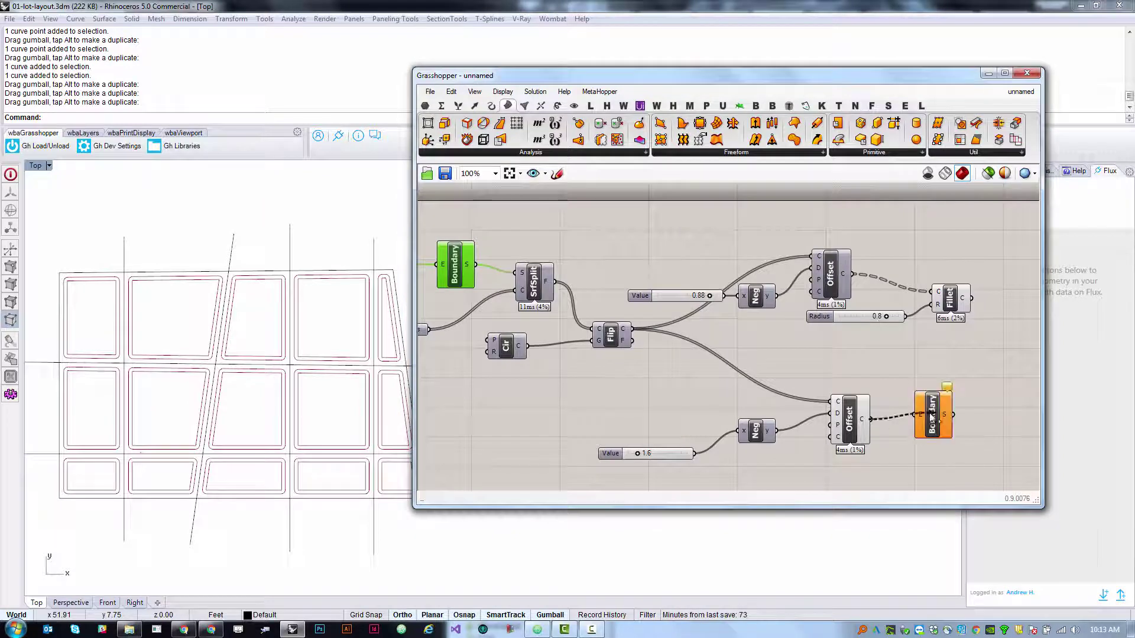
drag(931, 417, 914, 430)
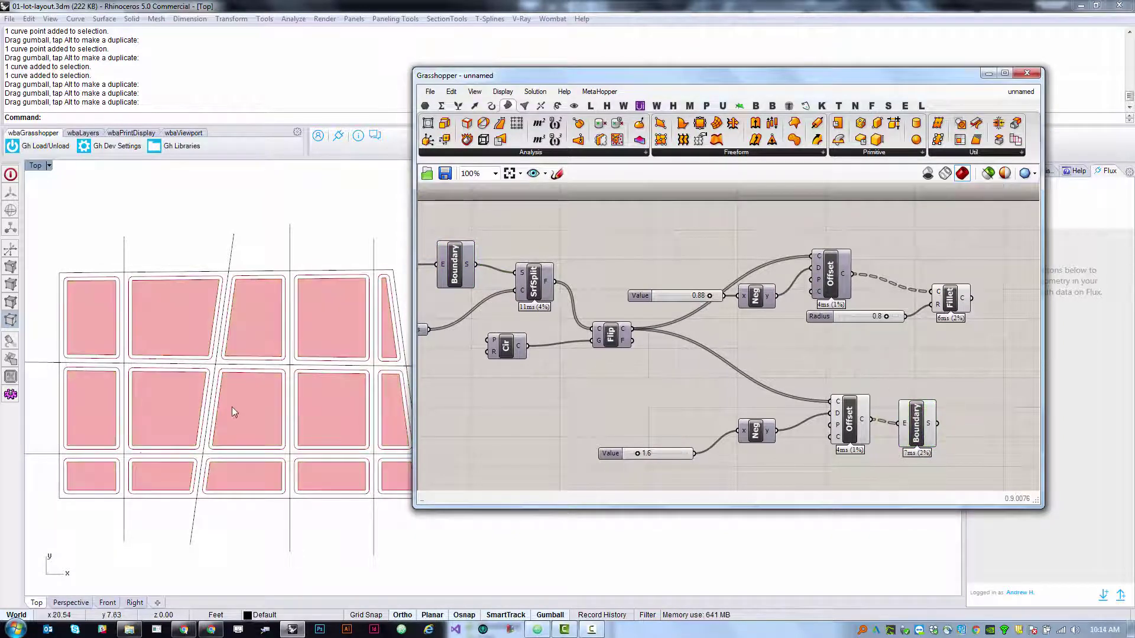
Examine the gap between the filleted outer curves and the inner lot surfaces in the Top view.
click(300, 447)
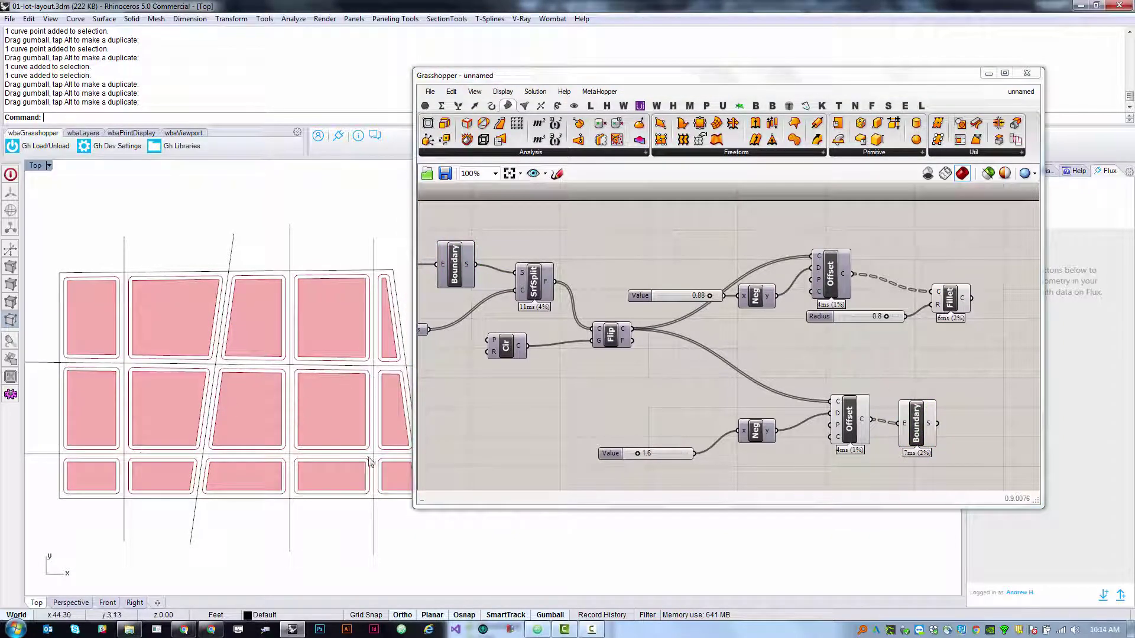
click(878, 354)
scroll(789, 373, down, 2)
scroll(787, 381, up, 3)
right_drag(786, 383, 554, 399)
scroll(761, 367, down, 1)
click(328, 201)
scroll(303, 274, up, 8)
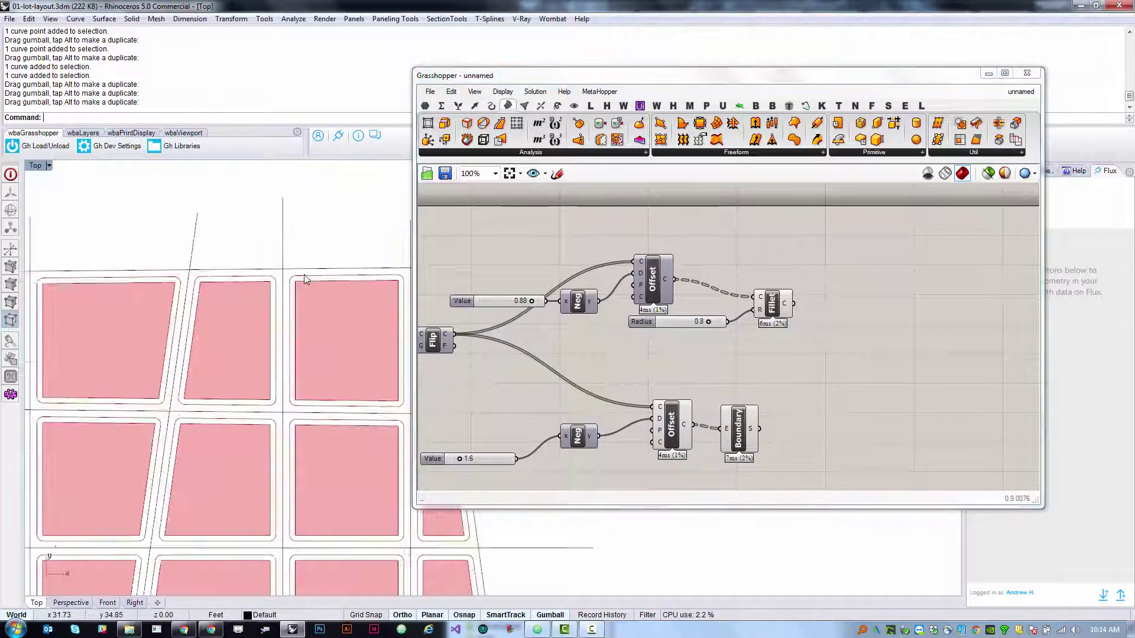
scroll(231, 284, down, 6)
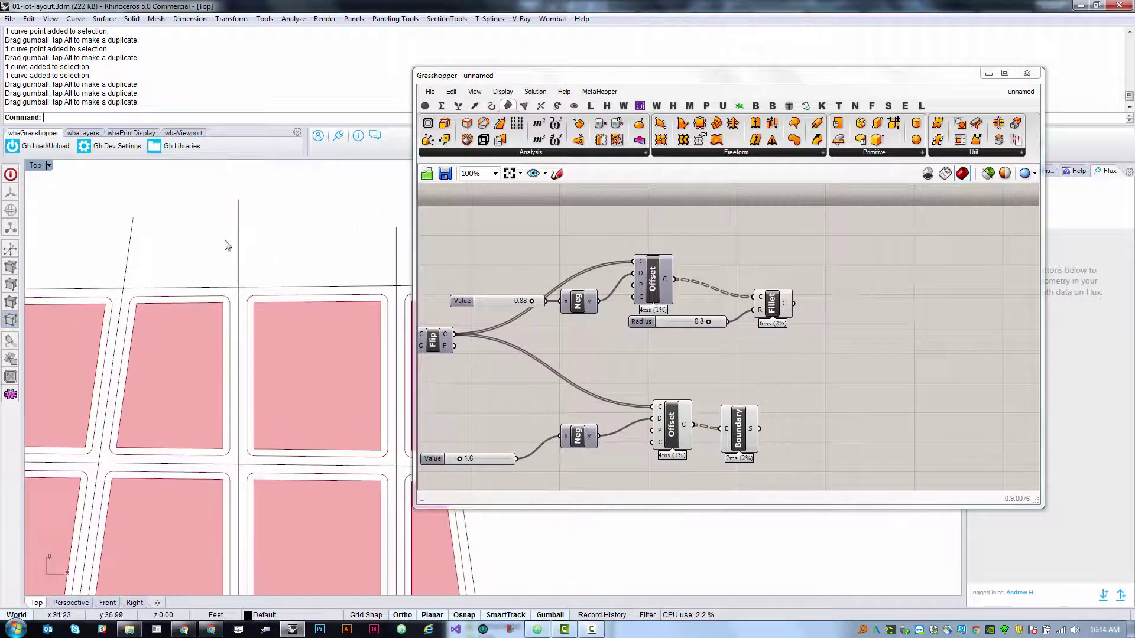
scroll(268, 290, up, 3)
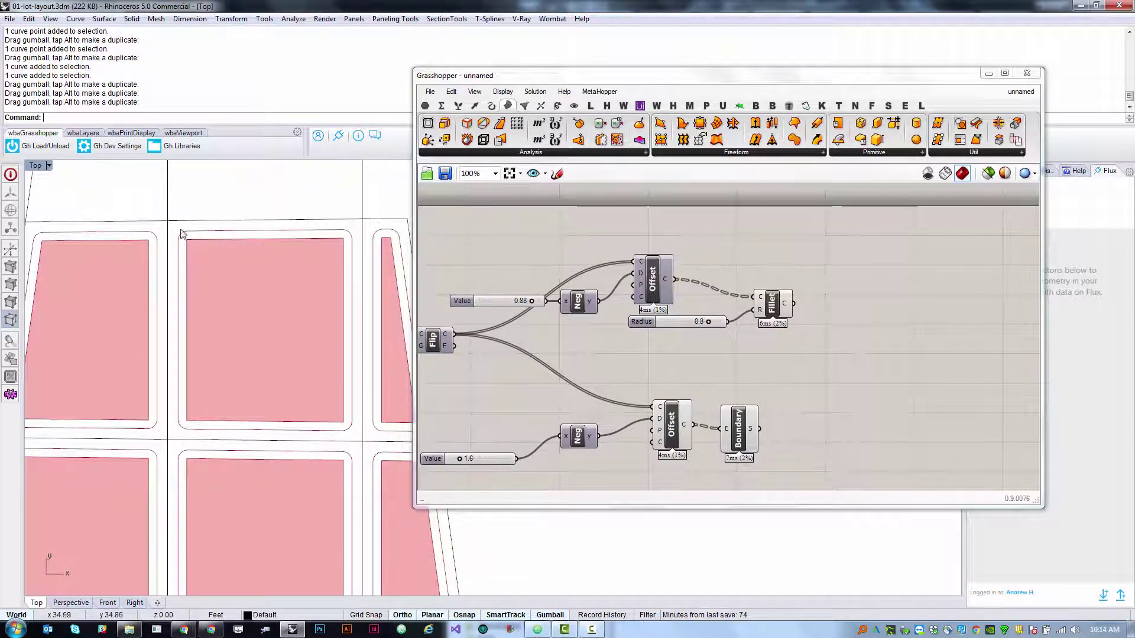
click(427, 415)
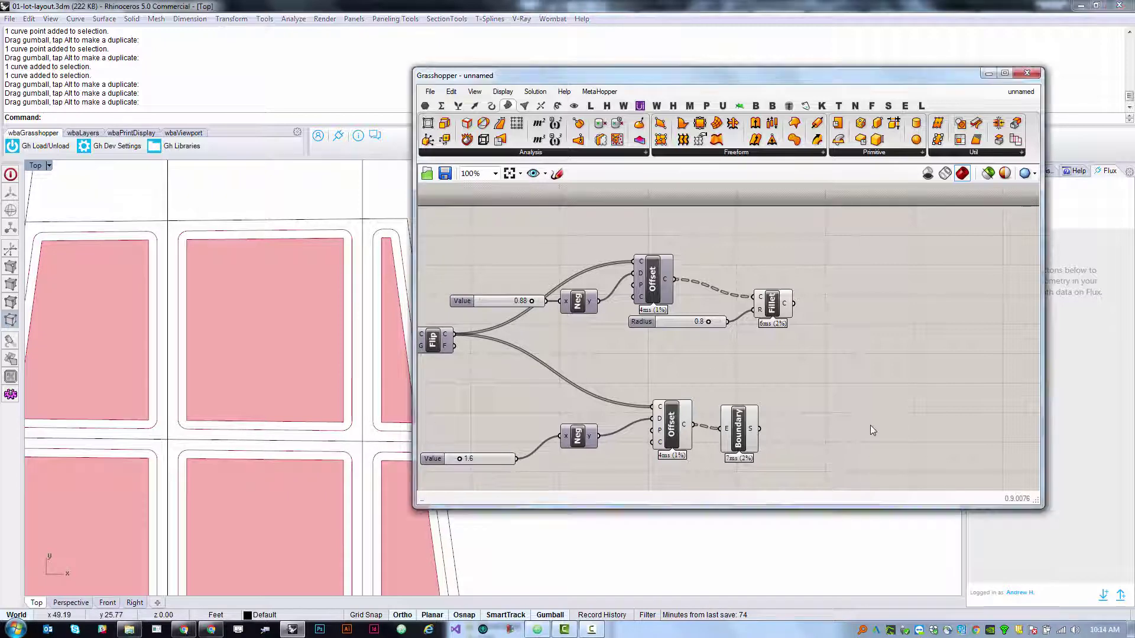
Add a Merge component beside the Fillet and connect the Fillet output to its D1 input.
click(460, 105)
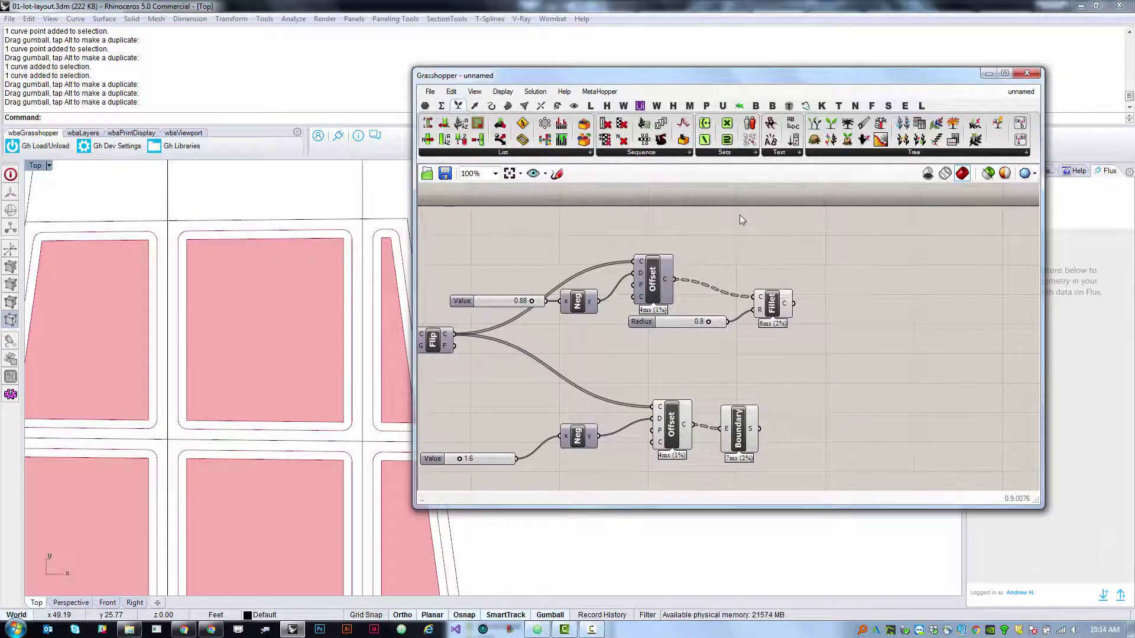
click(553, 154)
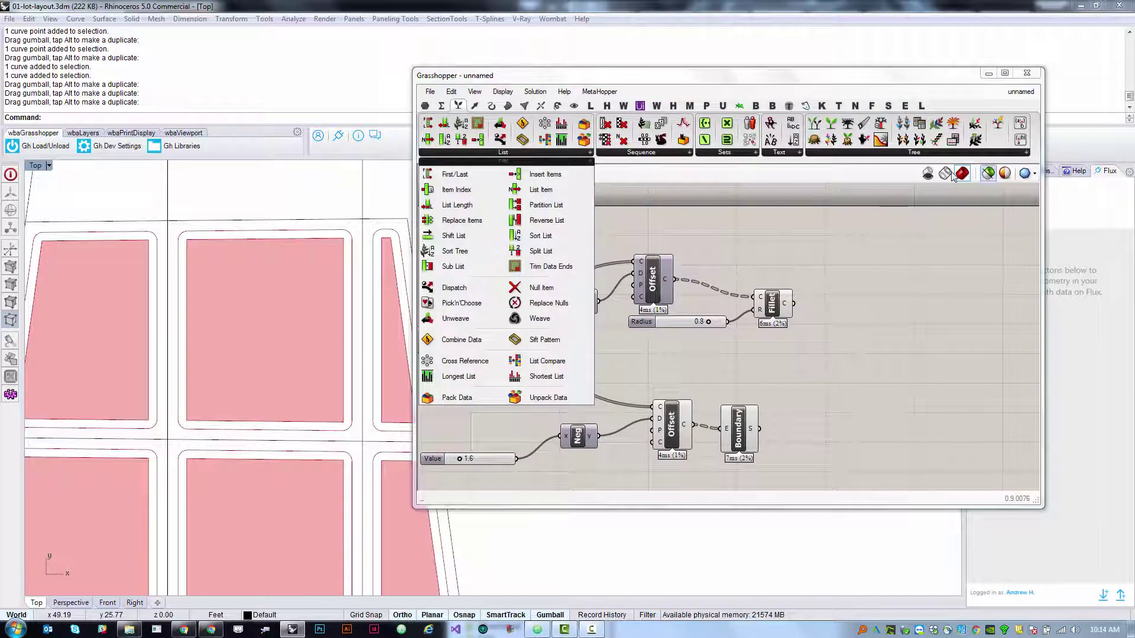
click(891, 153)
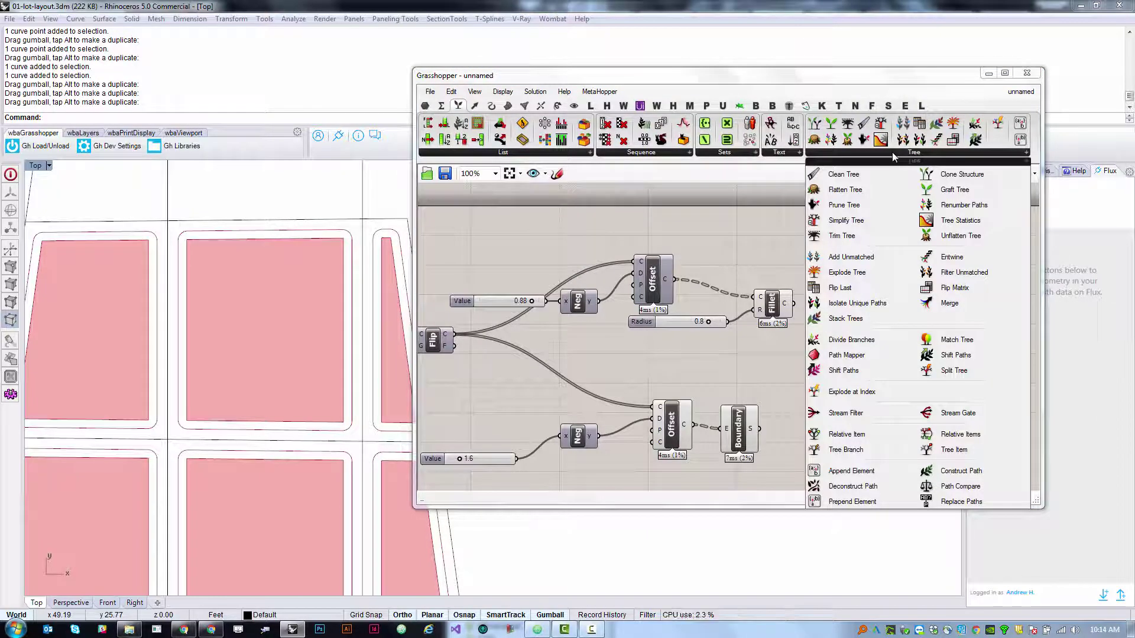
drag(949, 303, 842, 349)
click(781, 307)
drag(795, 305, 832, 339)
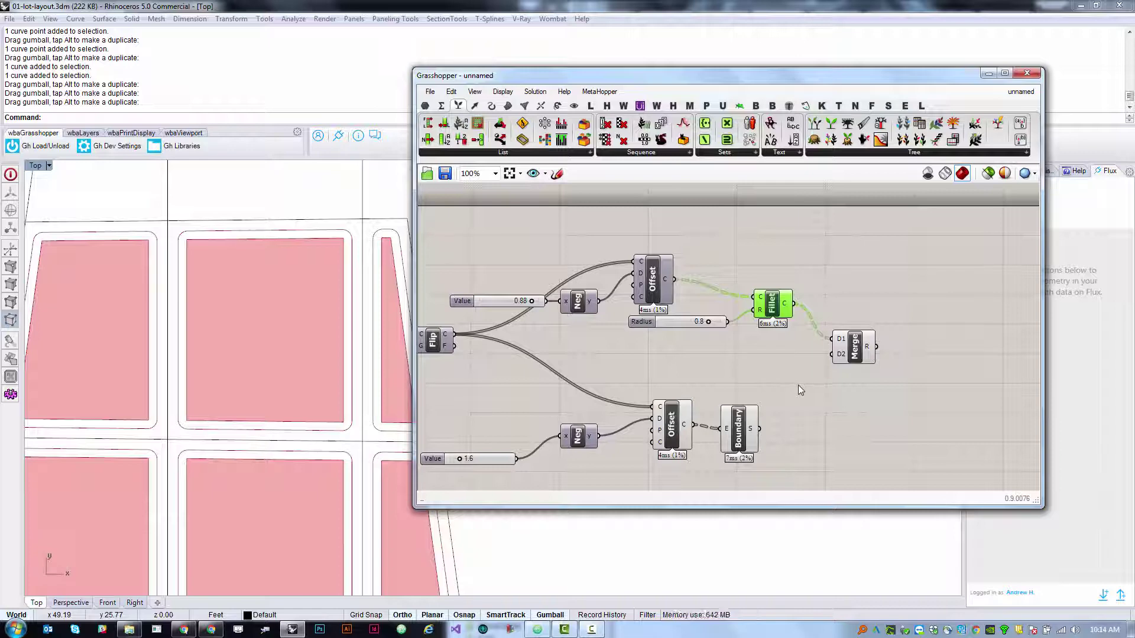
Connect the lower Offset's output to the Merge D2 input and move the Boundary component clear of the wire.
scroll(662, 377, down, 4)
scroll(685, 377, up, 4)
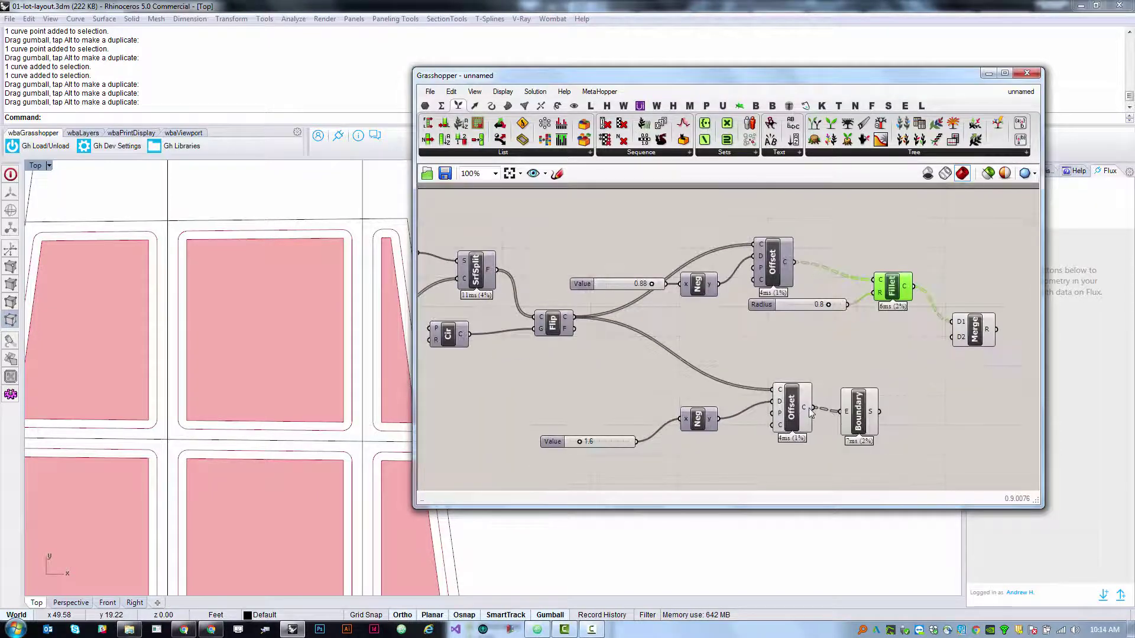
scroll(839, 406, down, 2)
scroll(839, 406, up, 4)
drag(763, 407, 934, 324)
drag(818, 425, 908, 445)
click(977, 392)
right_drag(1029, 347, 889, 344)
scroll(889, 344, down, 2)
scroll(810, 309, up, 4)
scroll(805, 320, down, 2)
scroll(796, 323, up, 2)
scroll(796, 322, up, 2)
click(797, 322)
scroll(641, 338, down, 3)
Add a Panel fed by the Merge output and check how the curves are grouped for each lot.
click(425, 106)
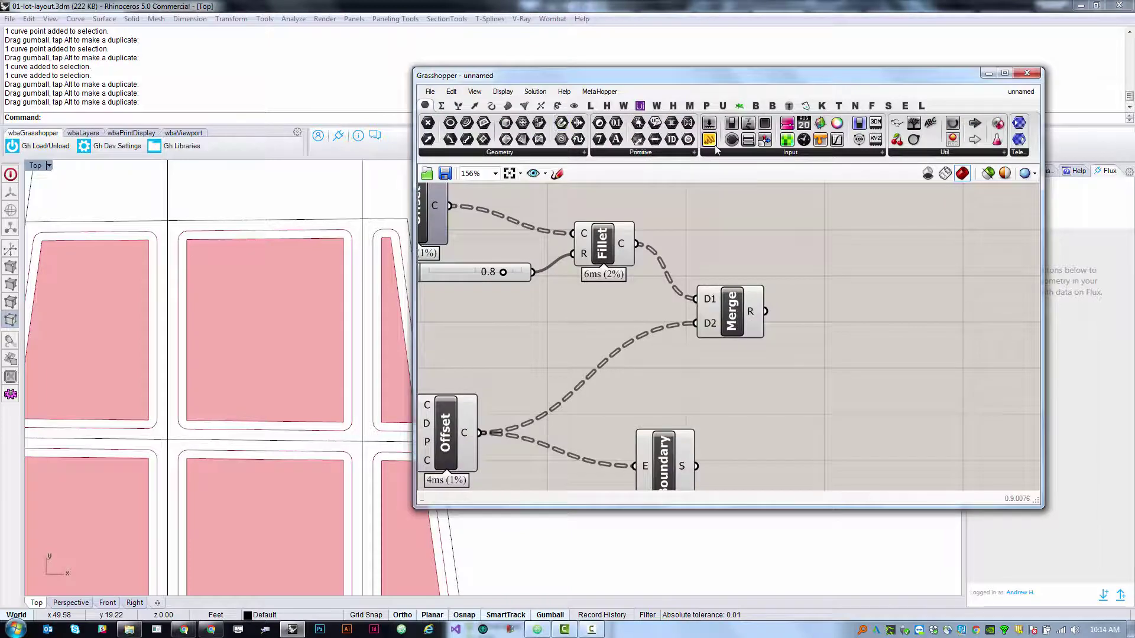
drag(712, 143, 925, 333)
drag(765, 311, 920, 474)
scroll(910, 370, down, 3)
scroll(910, 369, up, 1)
right_drag(759, 307, 804, 323)
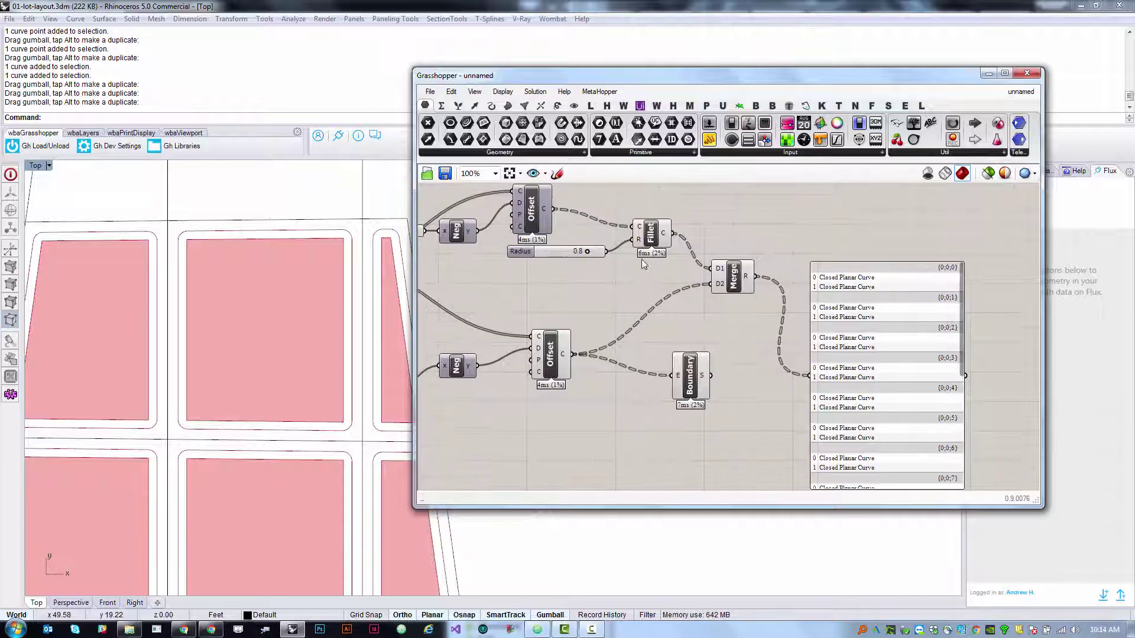
drag(934, 325, 930, 271)
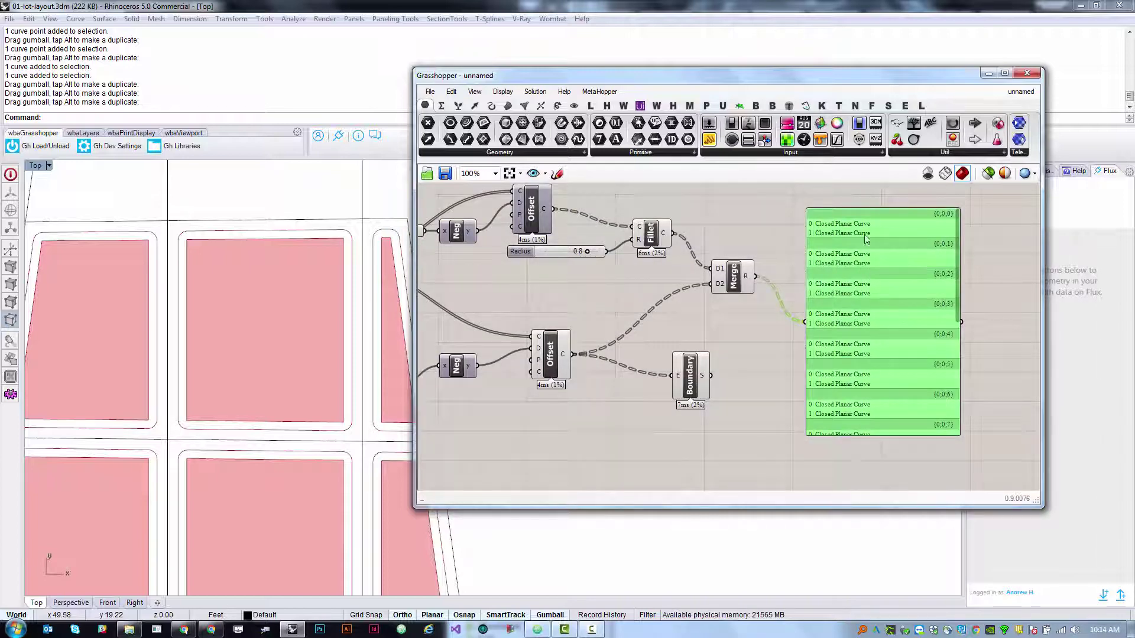
click(317, 276)
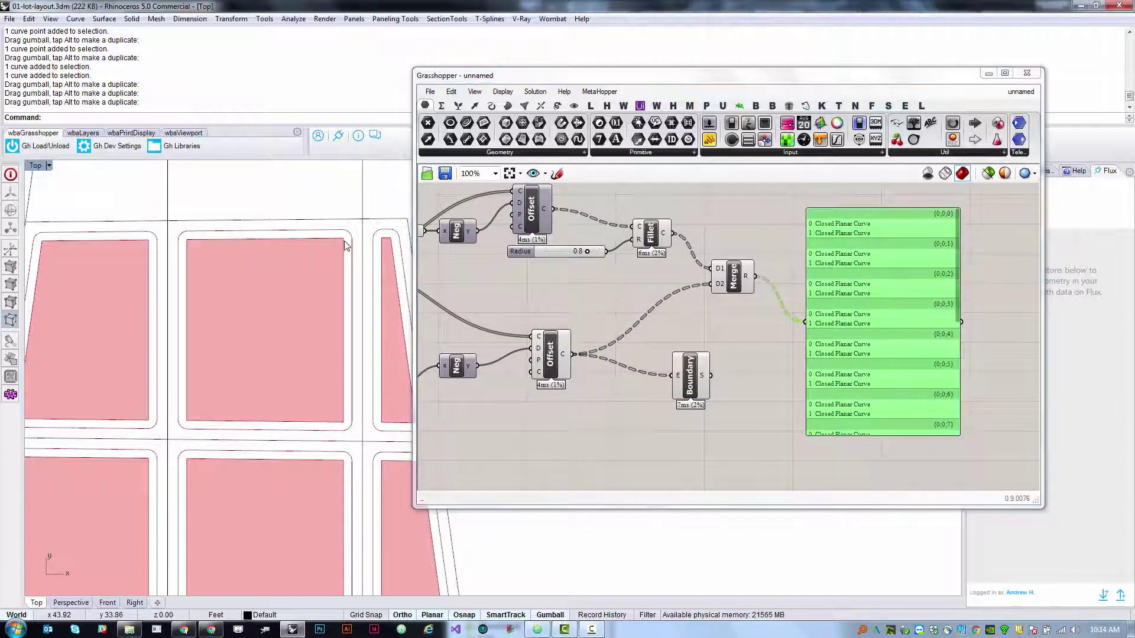
drag(825, 275, 868, 277)
click(802, 325)
Duplicate the Boundary Surfaces component and connect the Merge output to the copy's edge input.
click(692, 374)
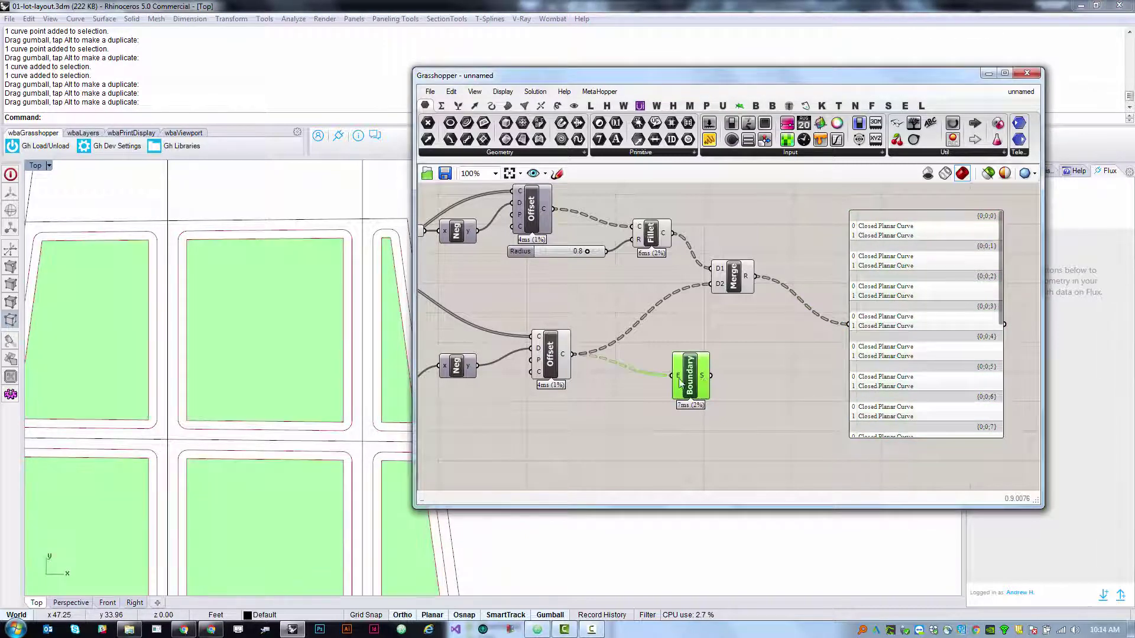
key(ctrl+c)
key(ctrl+v)
drag(698, 390, 793, 375)
click(751, 441)
drag(752, 277, 812, 343)
click(764, 419)
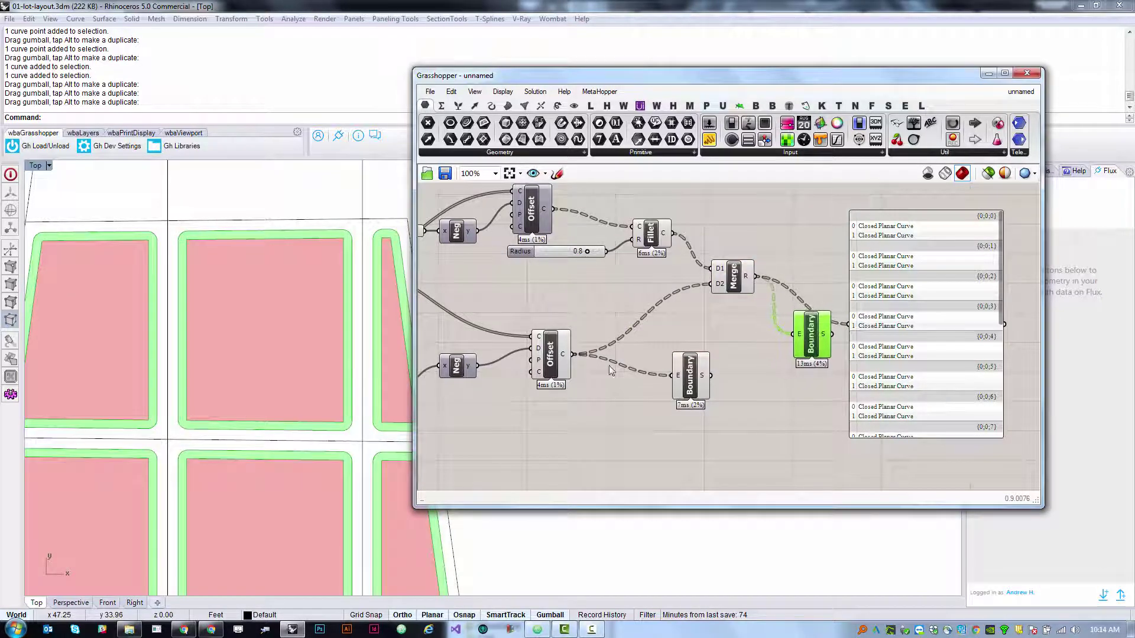
Delete the Panel and place the second Boundary component beside the Merge output.
click(292, 197)
scroll(296, 221, down, 8)
scroll(355, 375, down, 6)
scroll(207, 328, up, 6)
drag(901, 373, 949, 312)
key(Delete)
drag(812, 339, 826, 300)
click(807, 381)
Select the slanted street centerline and reposition it with the gumball to test how the lot surfaces update.
click(237, 254)
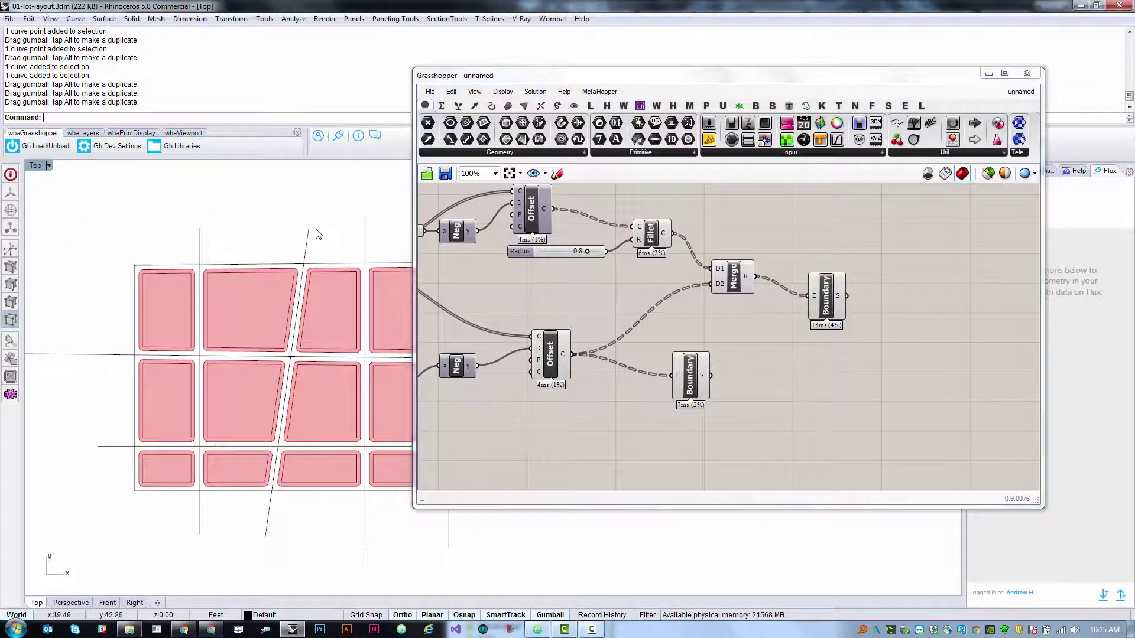
scroll(236, 255, up, 4)
click(301, 223)
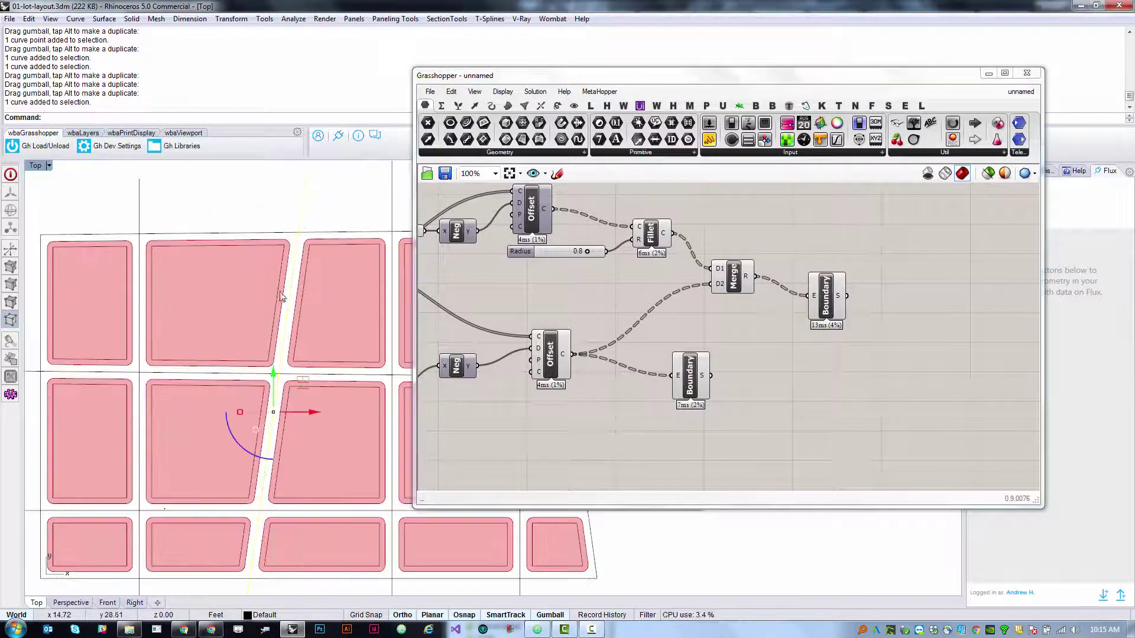
right_drag(330, 423, 308, 359)
drag(291, 350, 253, 354)
drag(253, 350, 275, 367)
scroll(254, 388, down, 2)
scroll(251, 325, up, 2)
Adjust the horizontal street centerline between the top and middle lot rows and review the whole layout.
click(211, 335)
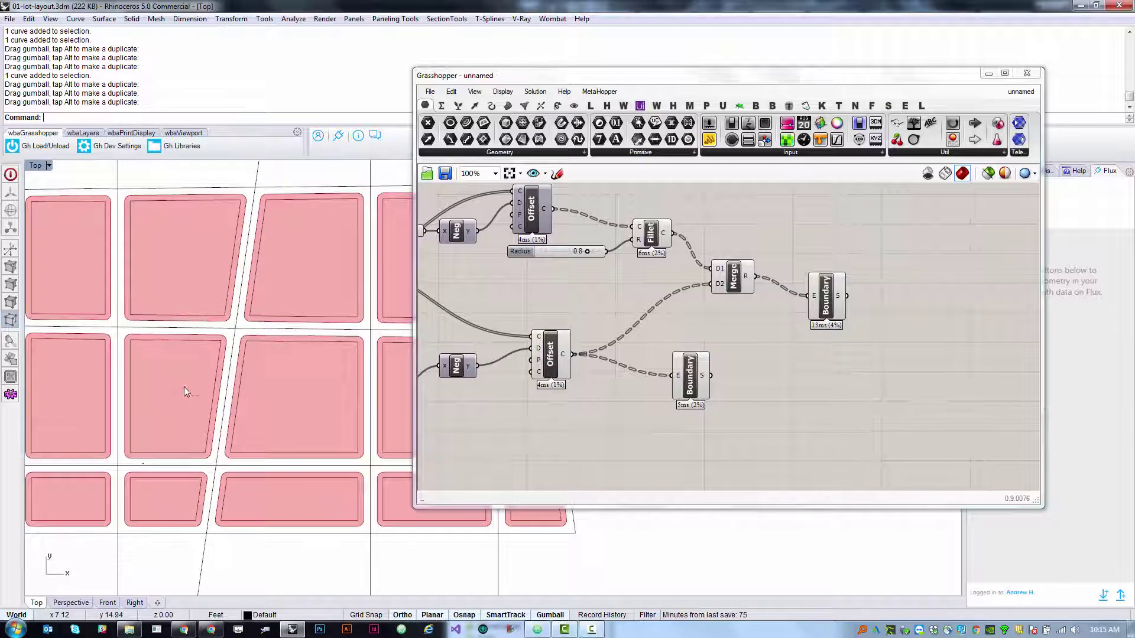
click(222, 329)
drag(221, 330, 203, 342)
click(194, 363)
scroll(204, 358, down, 3)
click(859, 358)
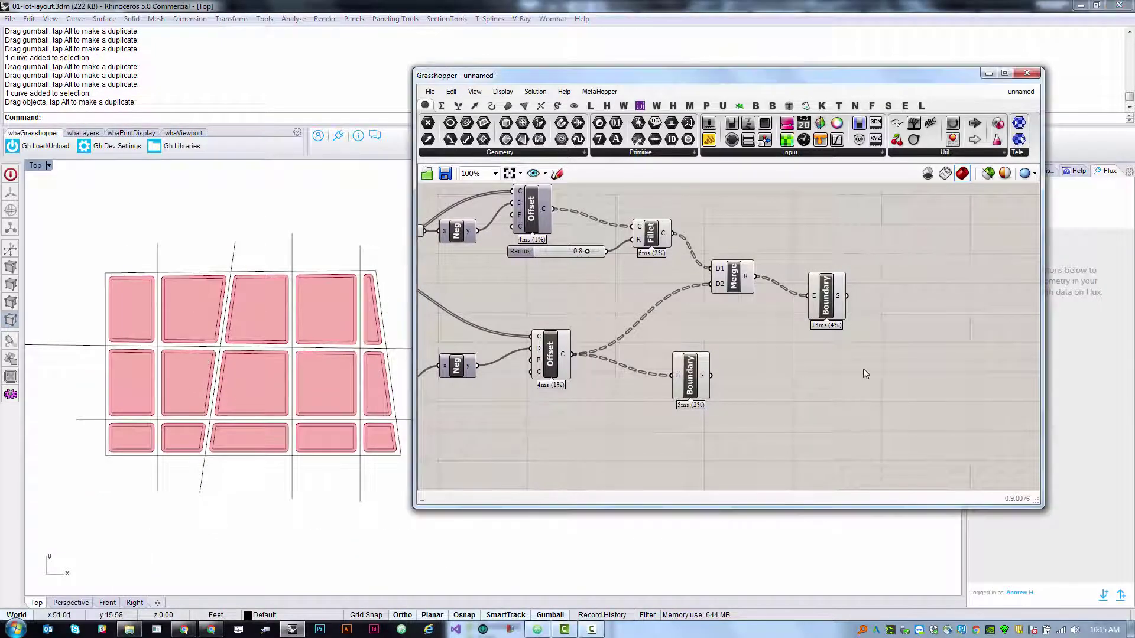
Place the lower Boundary component beneath the other one and bring up the layer list beside the Grasshopper window.
drag(704, 376, 834, 379)
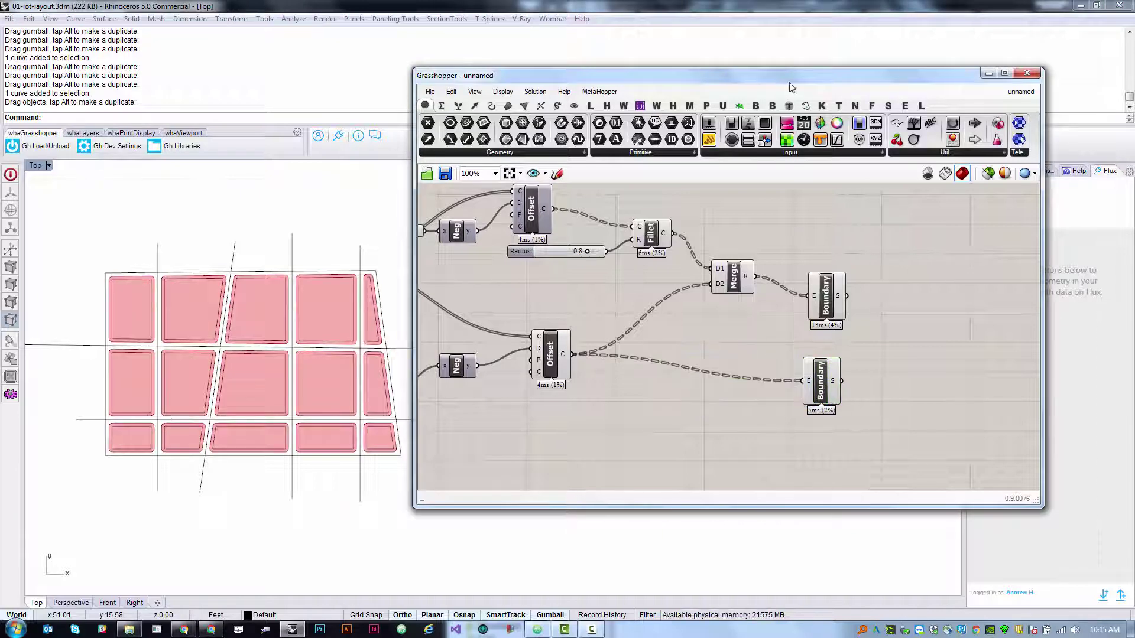
drag(787, 76, 672, 227)
click(1013, 171)
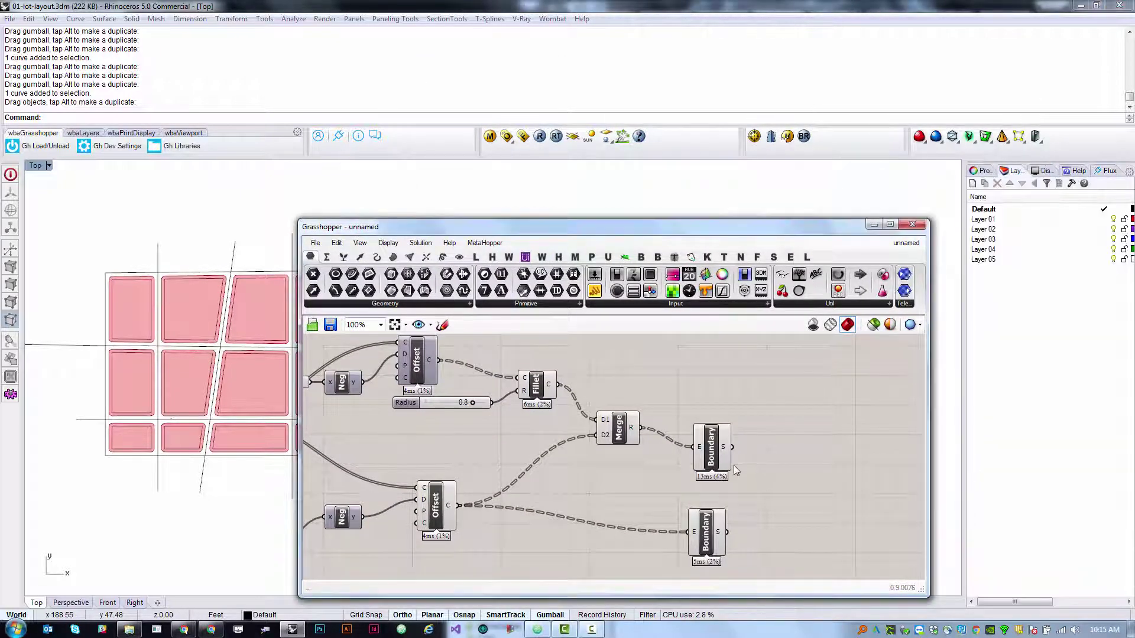
click(722, 451)
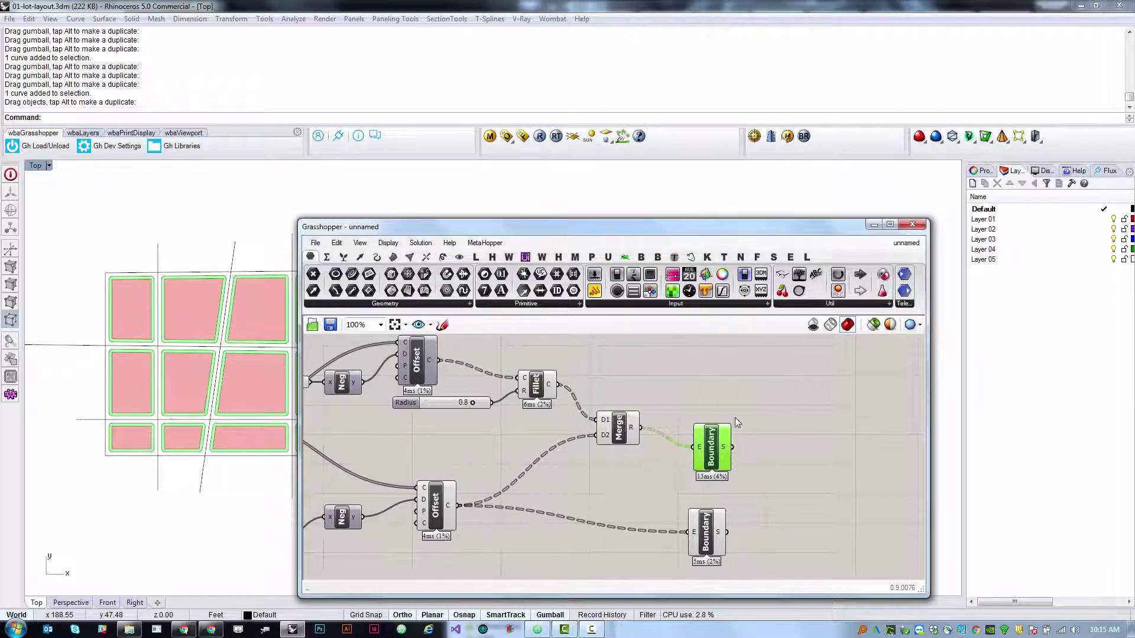
click(797, 451)
Rename Layer 01 as Sidewalk and Layer 02 as Lot.
click(1022, 219)
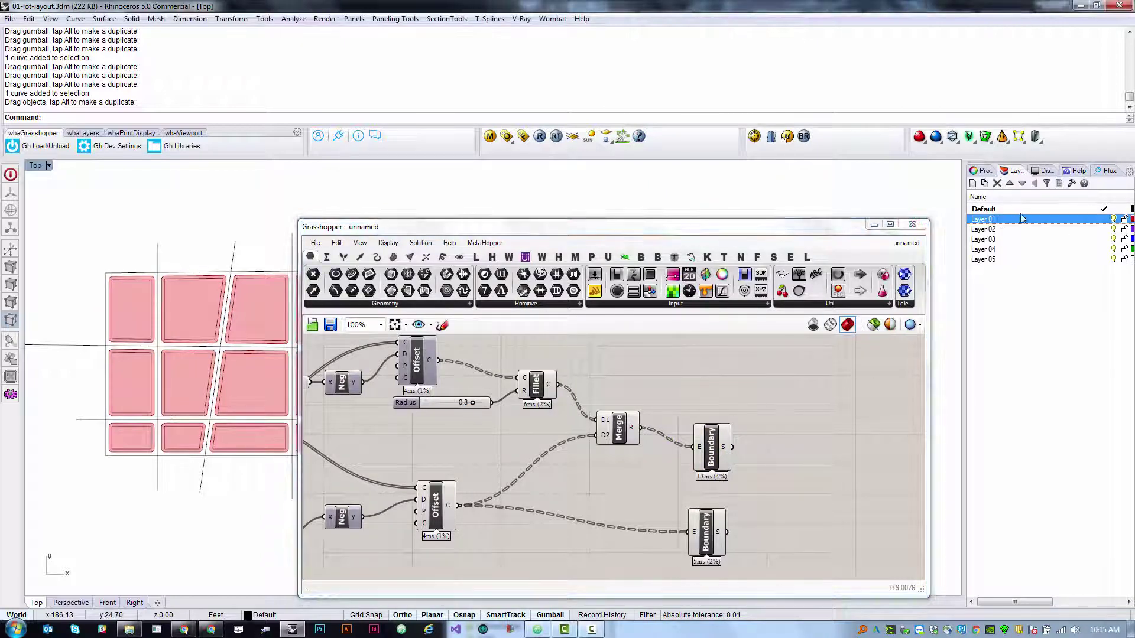
click(986, 221)
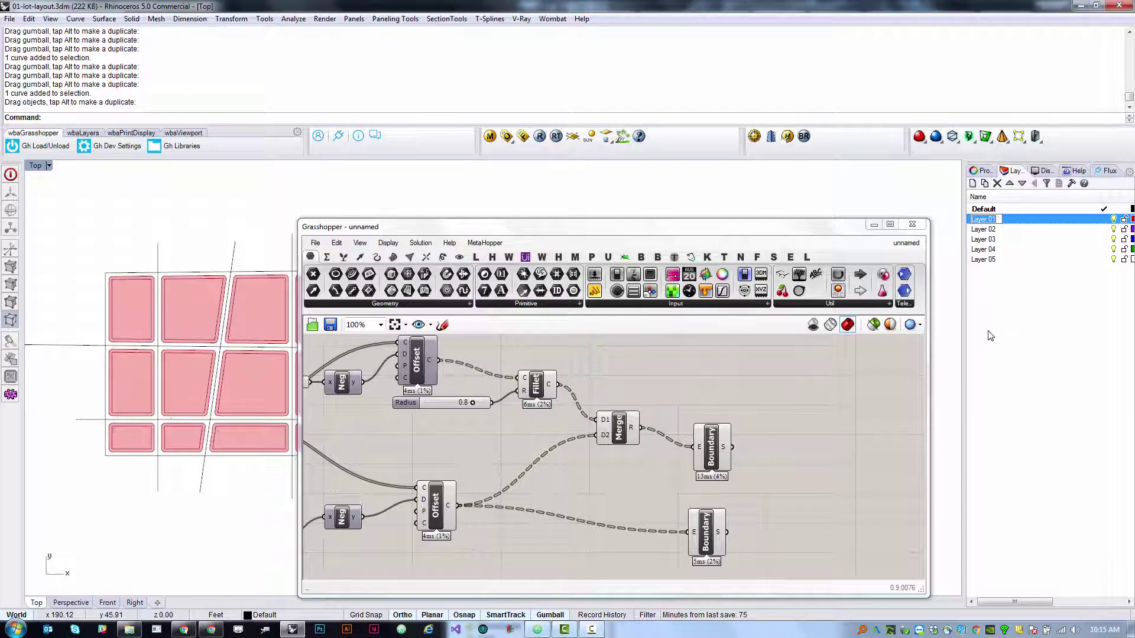
text(Sidewalk)
key(Return)
click(983, 230)
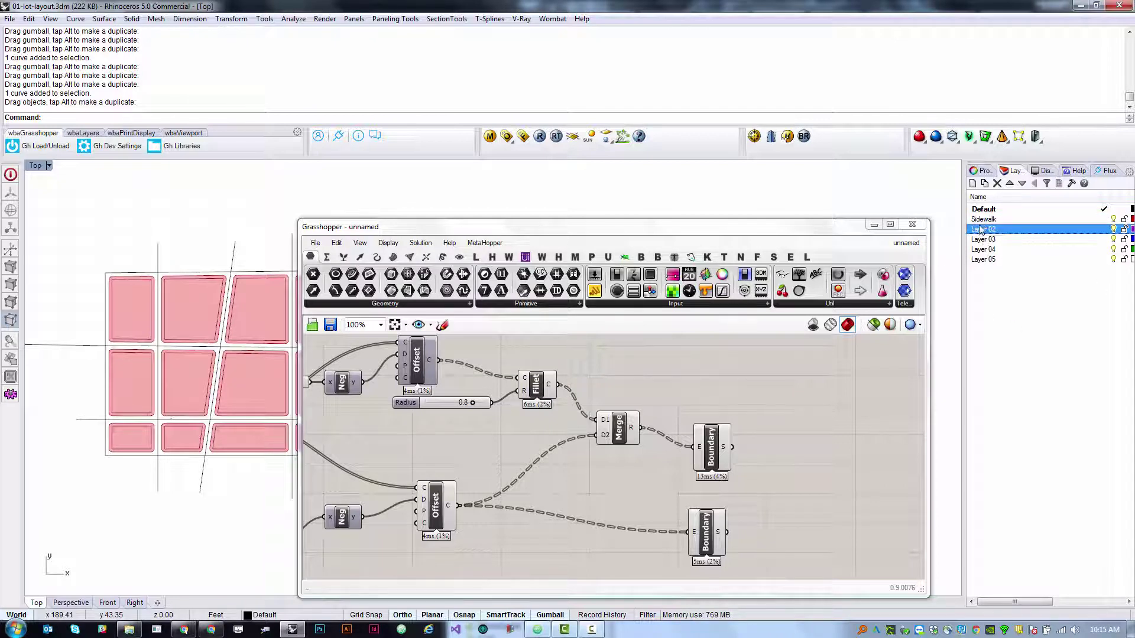
click(981, 230)
text(Lot)
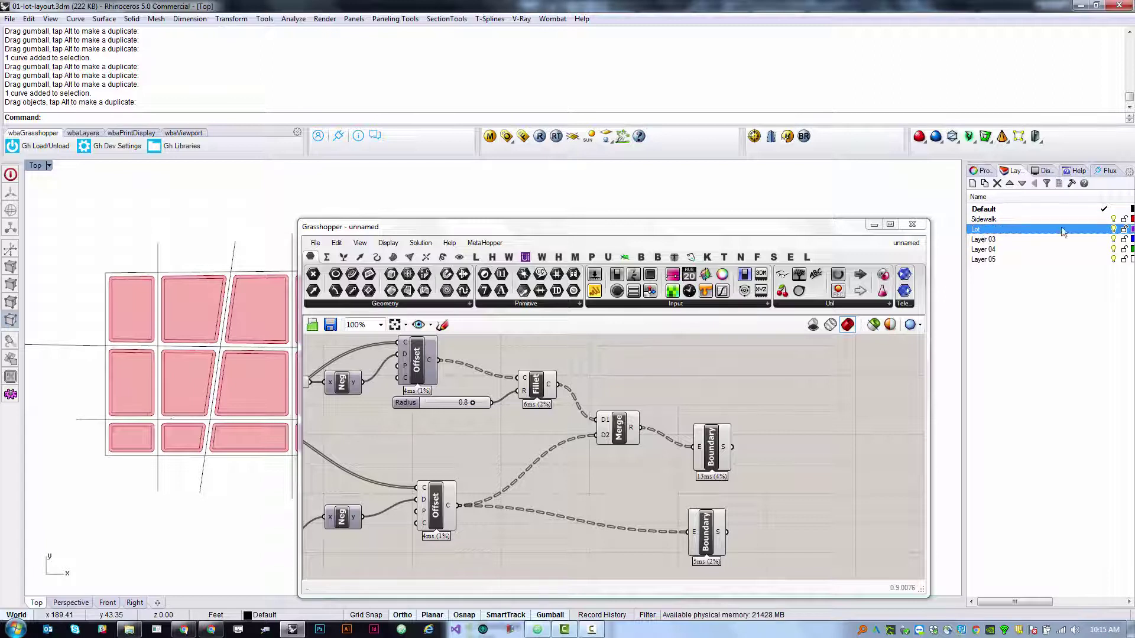
Make Sidewalk the current layer, narrow the layer list's Name column, and nudge the Boundary component fed by Merge upward.
click(1104, 219)
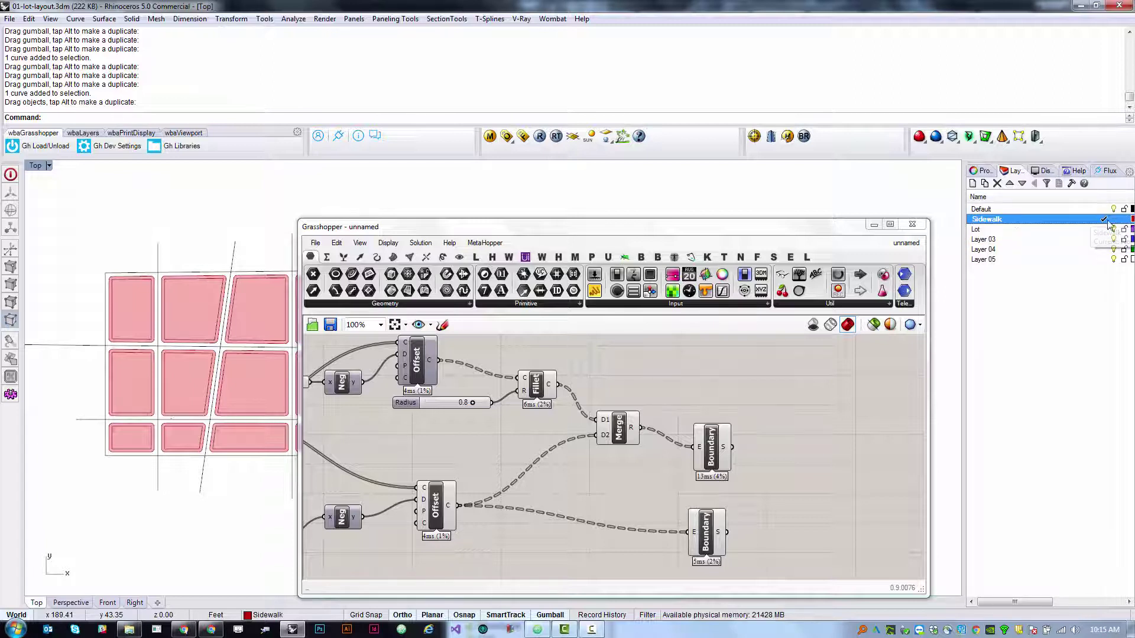
drag(1098, 197, 1040, 200)
click(712, 450)
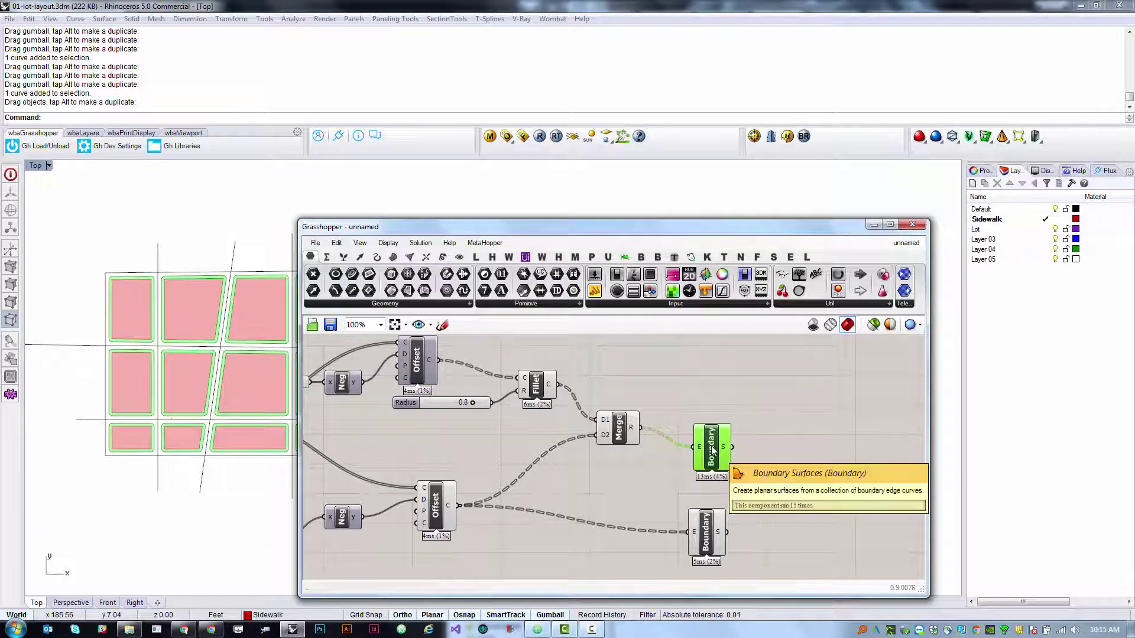
drag(712, 450, 710, 437)
right_click(766, 375)
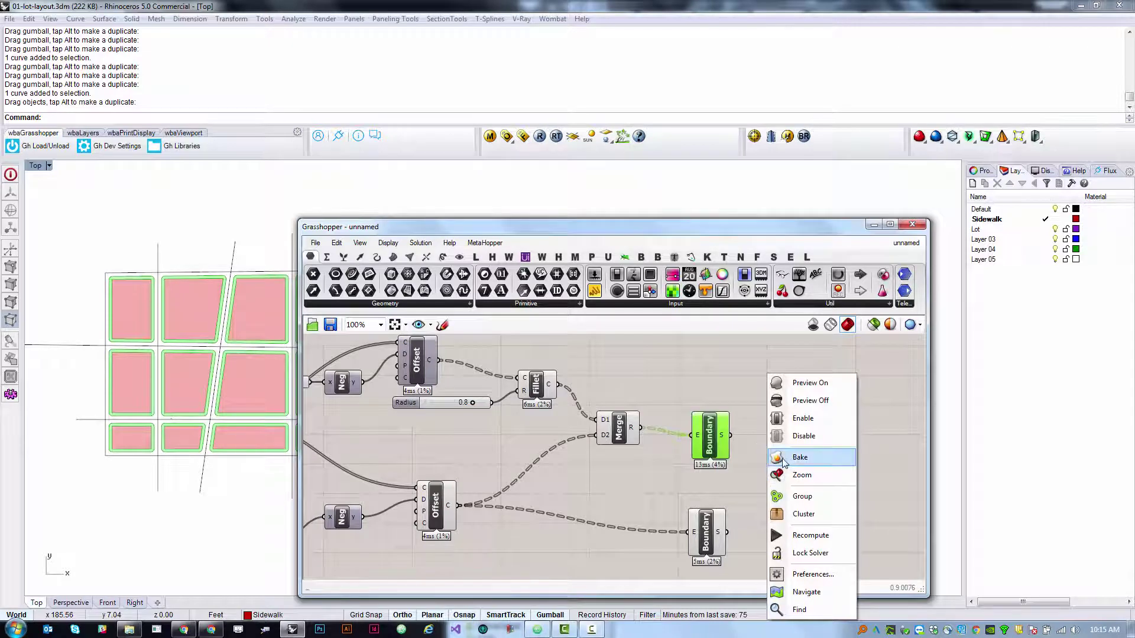
right_click(711, 439)
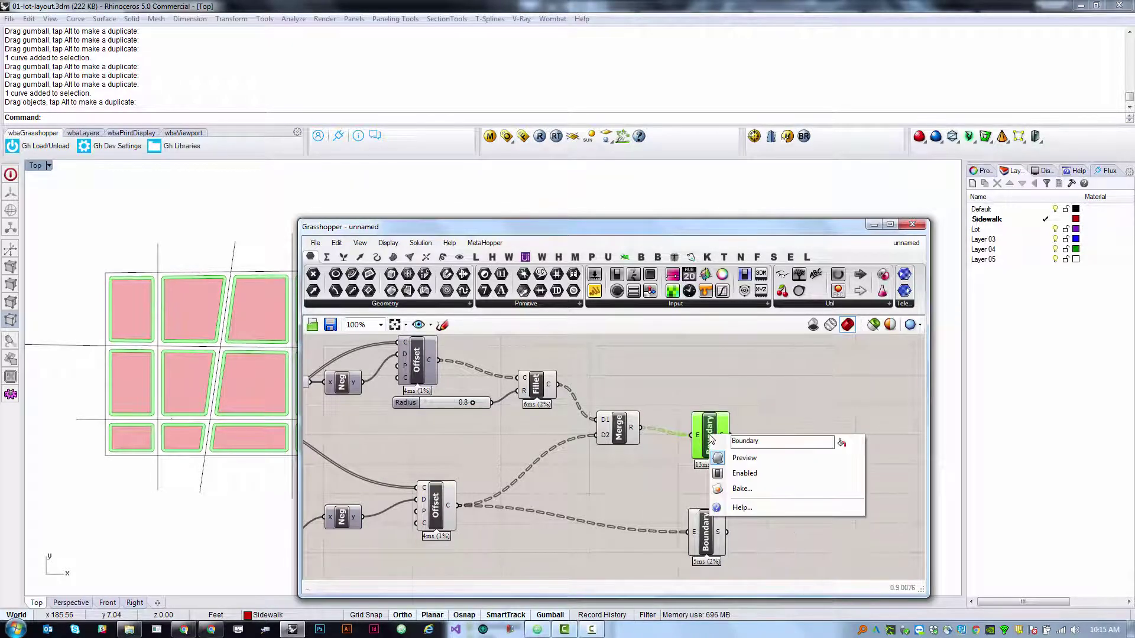
click(742, 488)
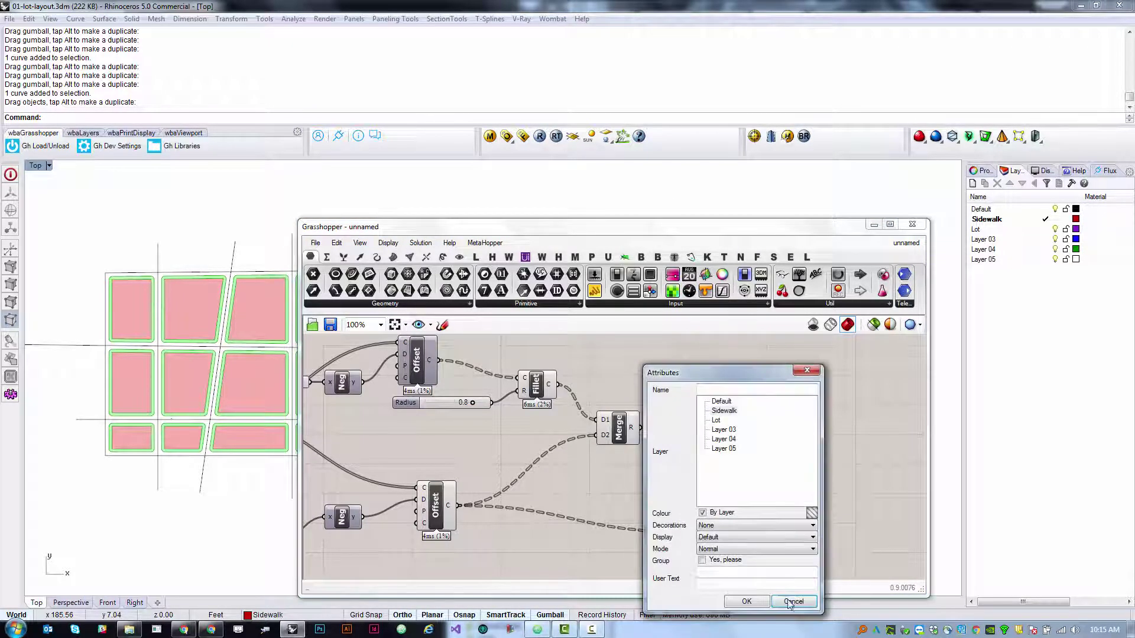
click(793, 602)
Bake the sidewalk surfaces from the selected Boundary component onto the current layer and turn off the Grasshopper preview geometry.
right_click(865, 420)
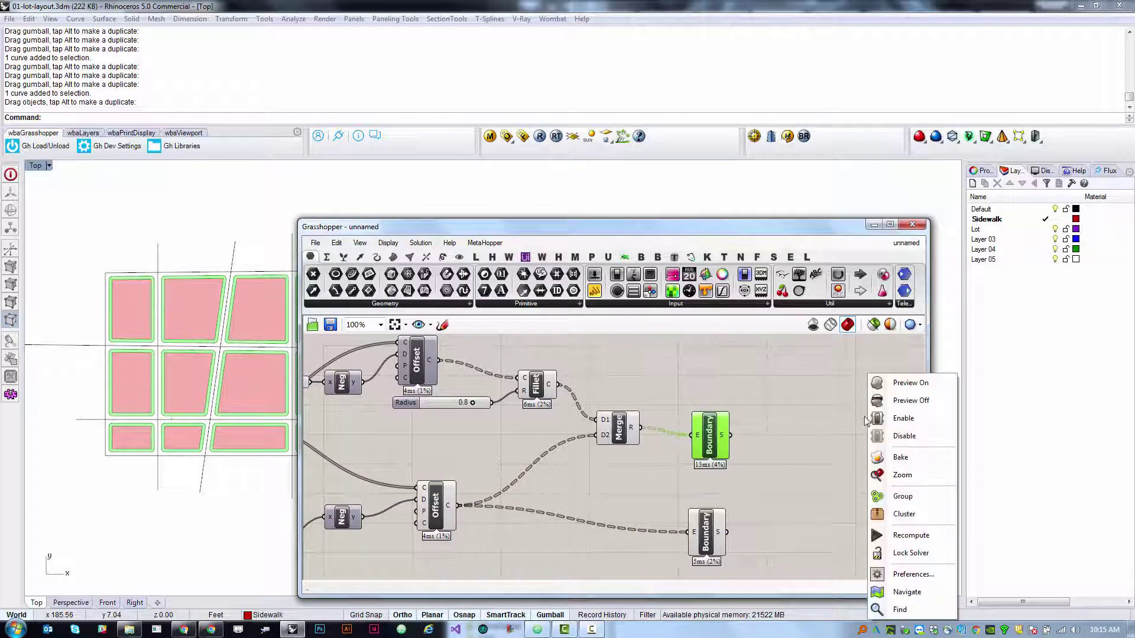
click(903, 463)
click(848, 469)
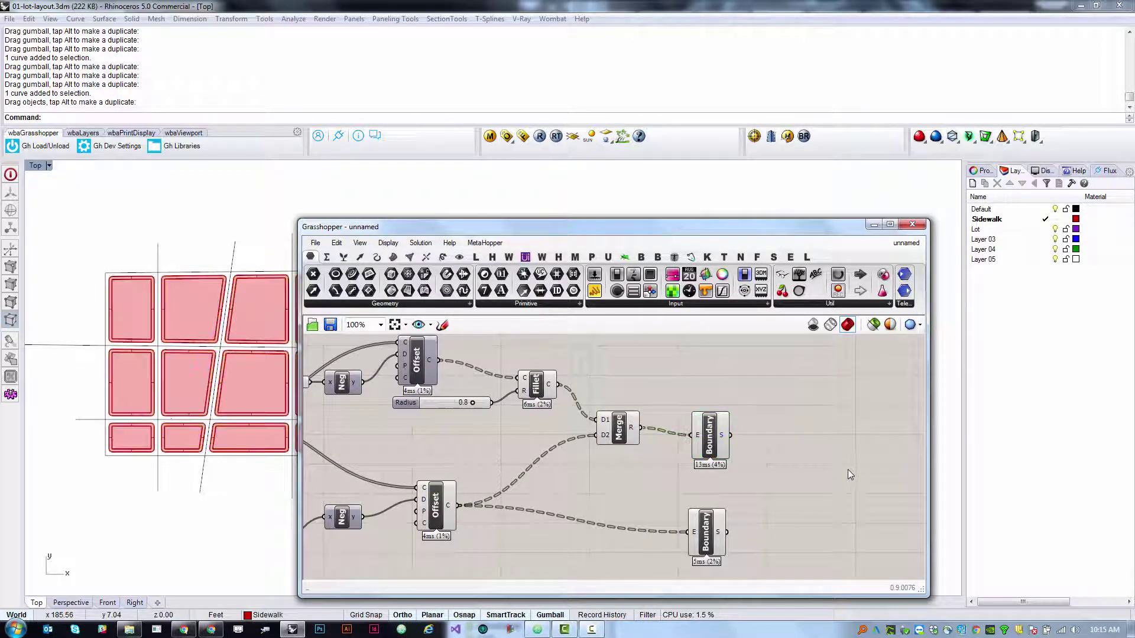
click(814, 327)
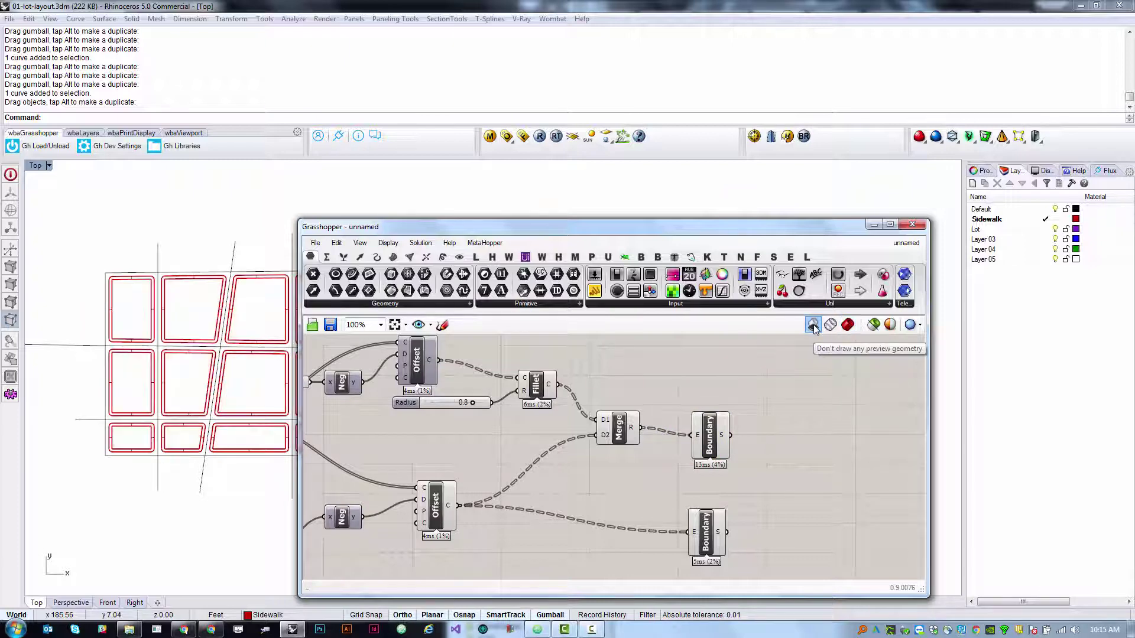
Move the Grasshopper window clear of the lot layout and set the Top viewport's display mode to Shaded.
drag(407, 227, 611, 319)
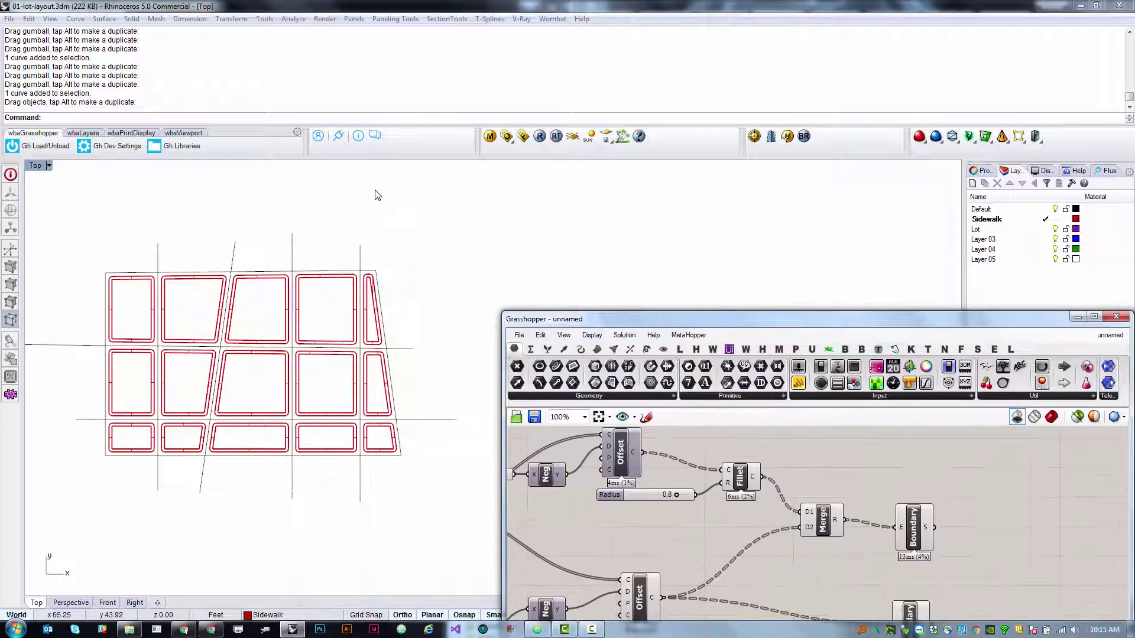
scroll(256, 336, up, 3)
click(50, 166)
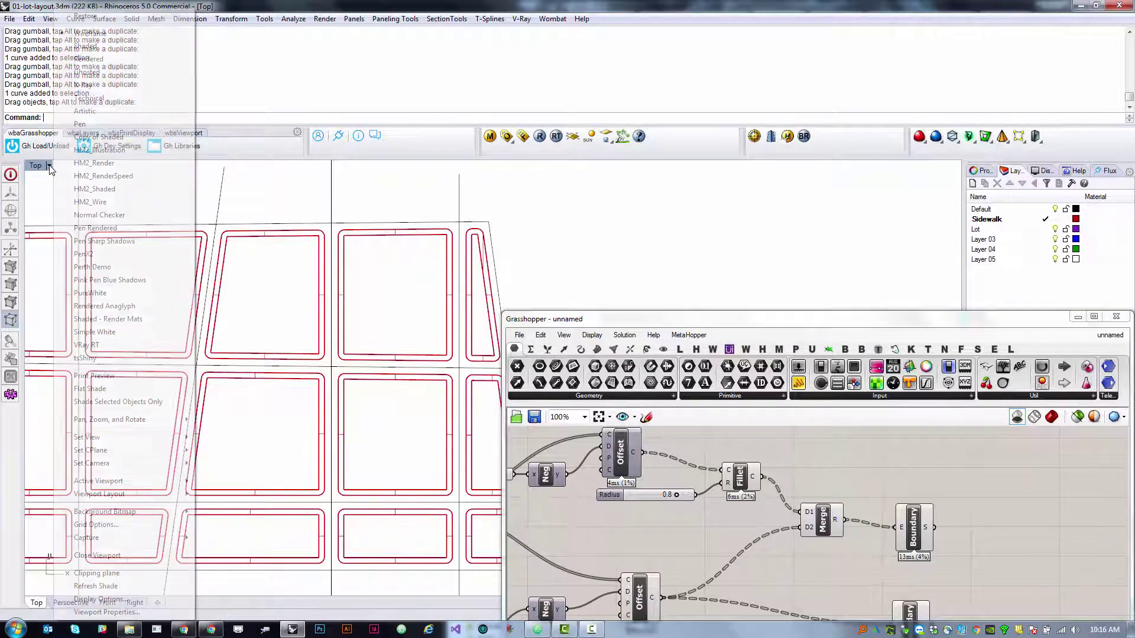
click(86, 46)
Test moving the baked sidewalk surface of the narrow upper-right lot with the gumball and undo the move.
scroll(506, 260, up, 5)
click(472, 209)
scroll(472, 210, down, 5)
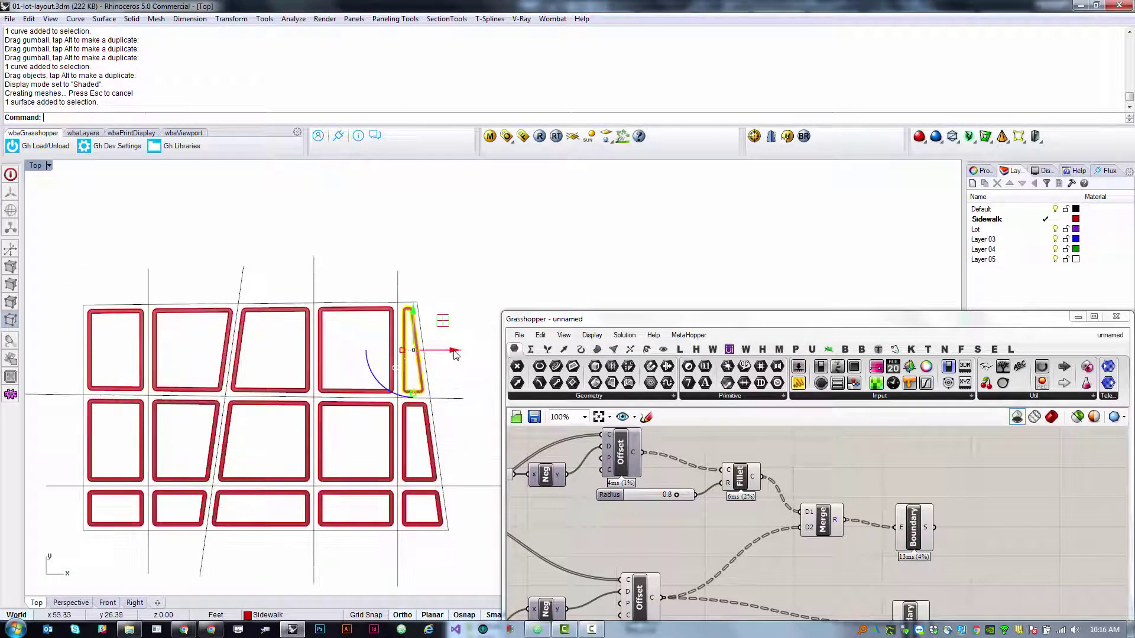
drag(452, 350, 187, 359)
key(ctrl+z)
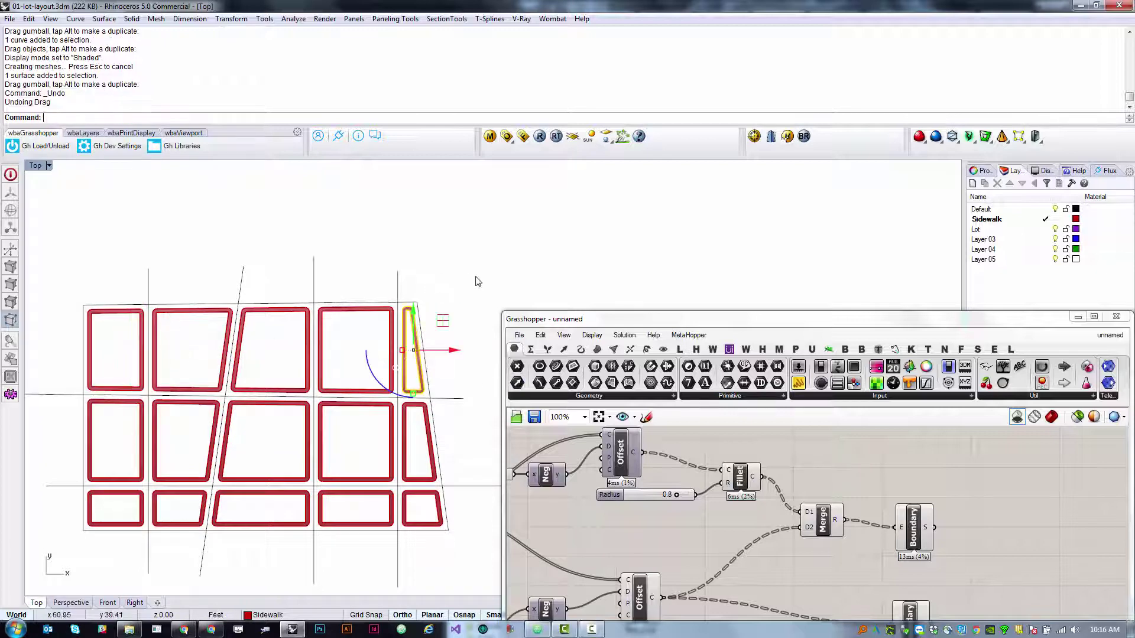
key(Escape)
Move the vertical street centerline between the third and fourth lot columns sideways into the third column.
scroll(403, 468, up, 4)
scroll(399, 464, down, 2)
scroll(251, 466, down, 5)
scroll(198, 424, up, 3)
scroll(280, 427, up, 2)
scroll(267, 368, down, 6)
scroll(317, 466, up, 4)
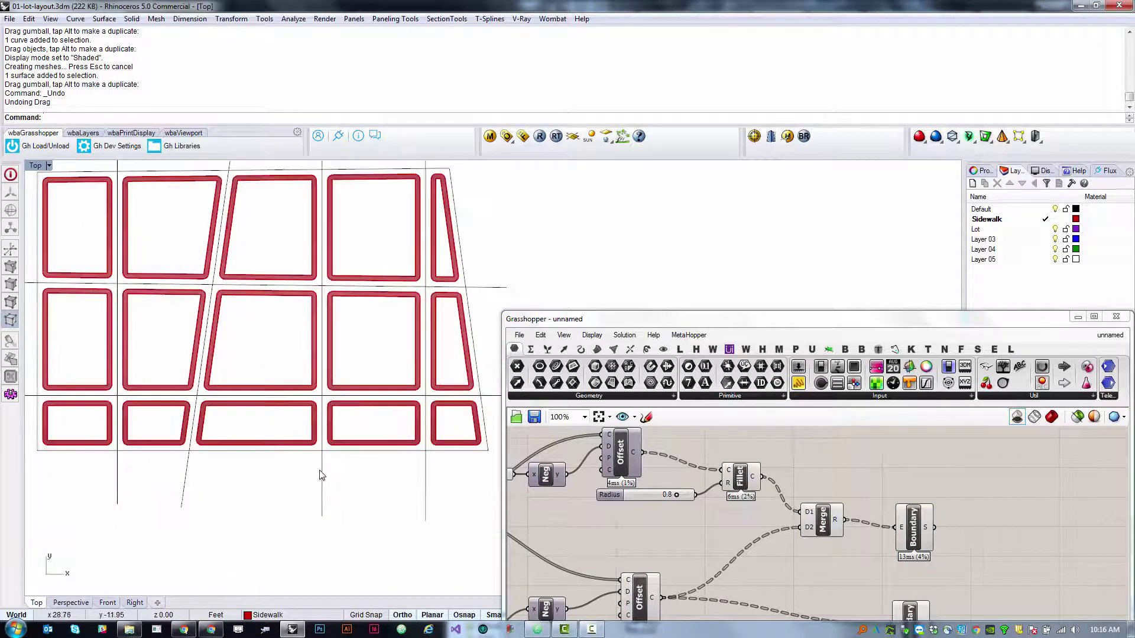
scroll(323, 473, up, 2)
click(321, 472)
scroll(320, 473, down, 6)
scroll(297, 370, up, 2)
drag(368, 398, 334, 401)
click(346, 530)
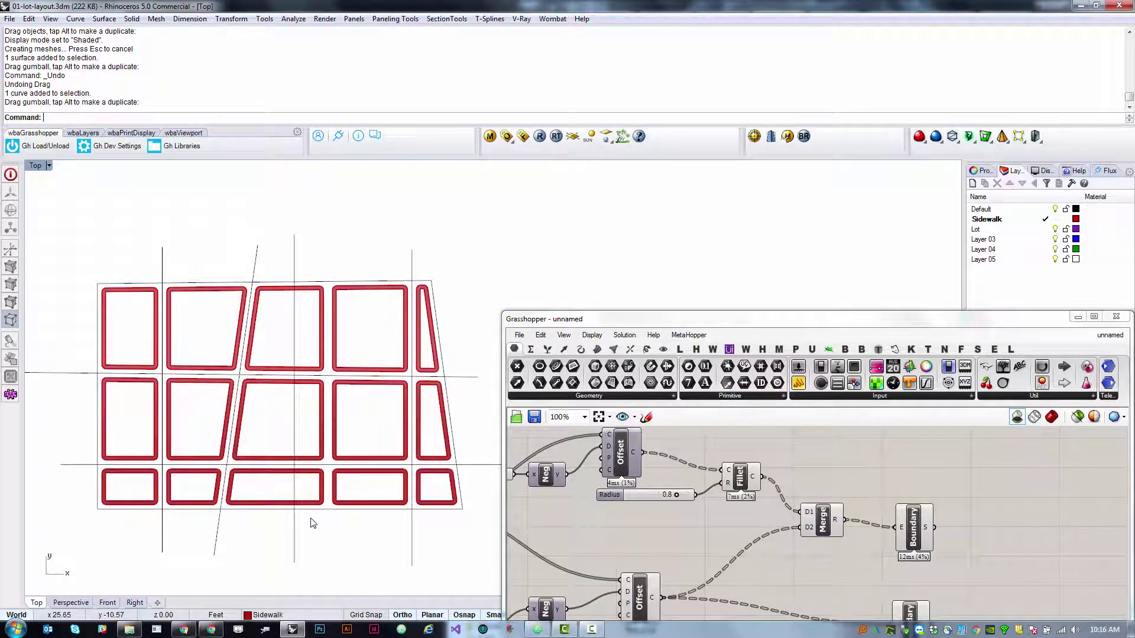
Turn the shaded Grasshopper preview back on to compare the updated lots with the baked sidewalk surfaces.
click(962, 555)
click(923, 528)
click(1054, 419)
click(1036, 489)
click(276, 346)
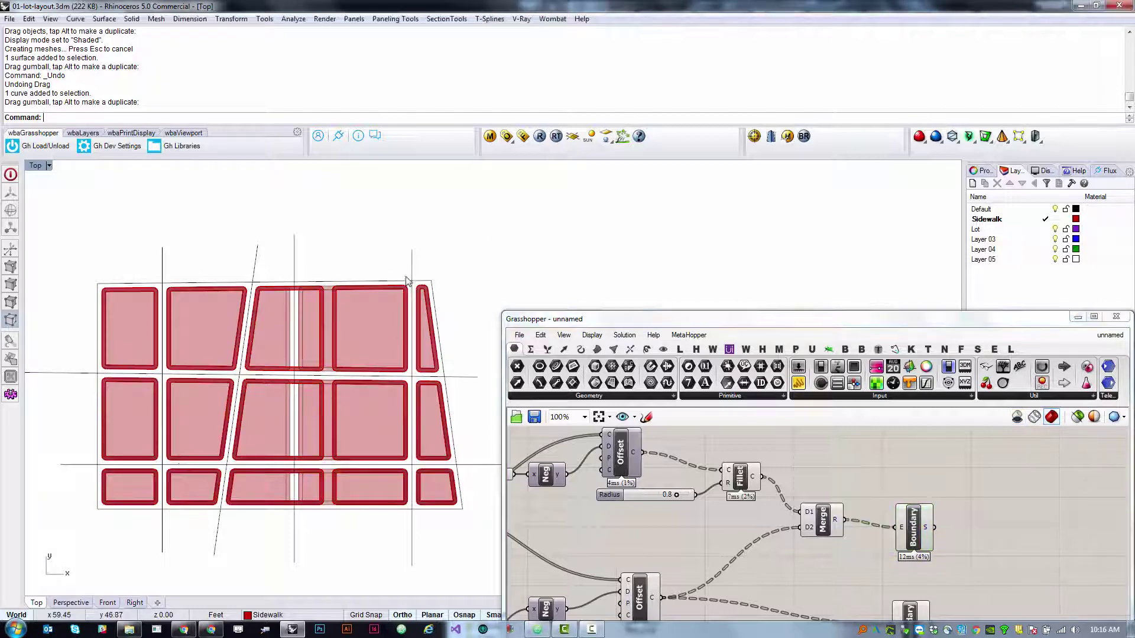
Shift the same vertical centerline back toward the fourth lot column with the gumball.
scroll(328, 296, up, 6)
click(303, 285)
scroll(296, 285, down, 4)
right_drag(351, 454, 338, 389)
drag(331, 394, 361, 400)
click(400, 414)
Select all objects on the Sidewalk layer and delete the outdated baked surfaces.
click(463, 338)
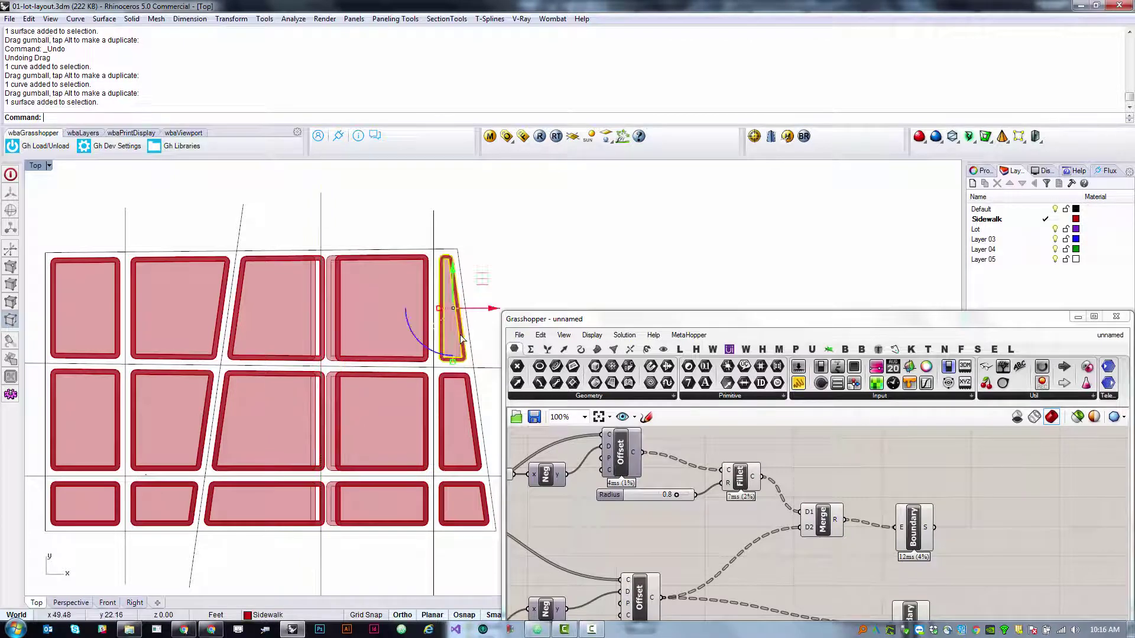
right_click(1000, 220)
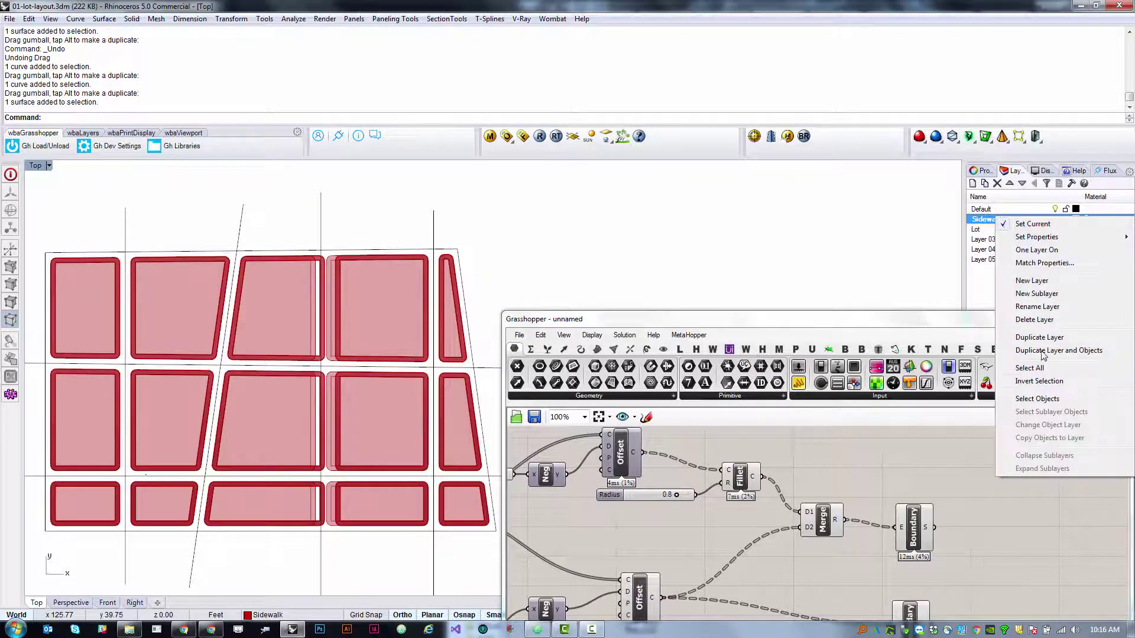
click(1058, 400)
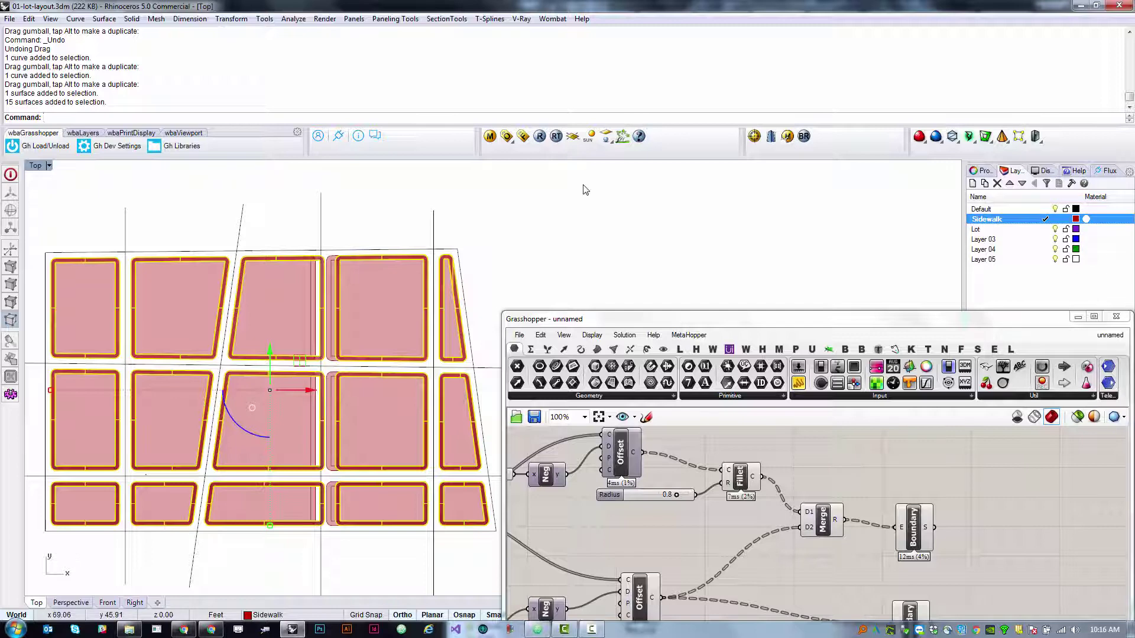
key(Delete)
Bake the Boundary component fed by Merge onto the current Sidewalk layer.
click(914, 530)
right_click(965, 378)
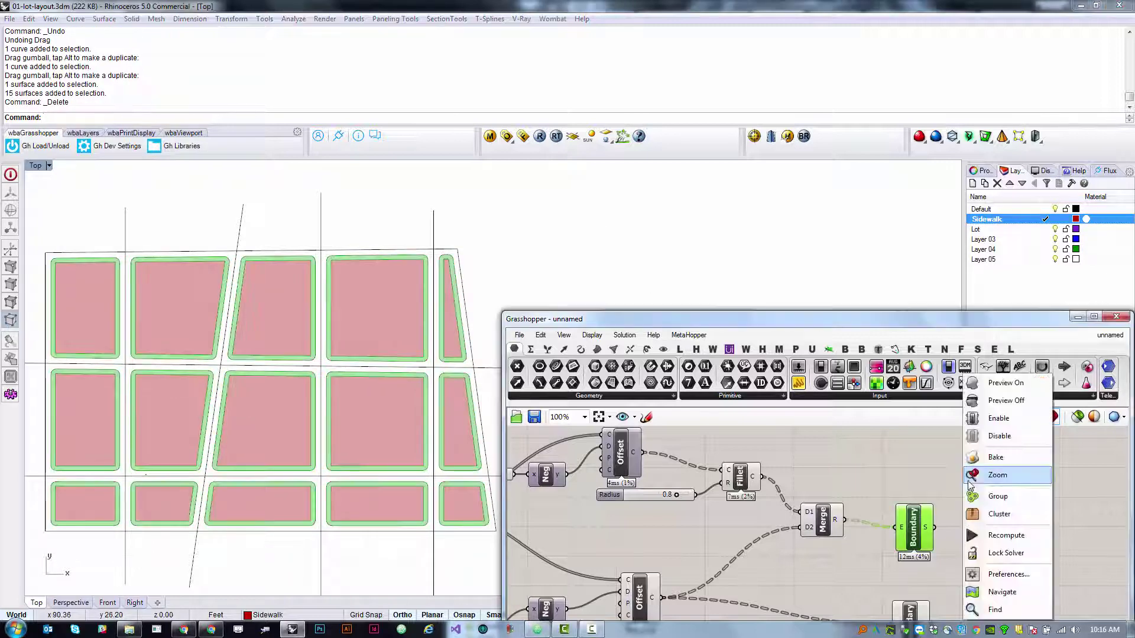
click(990, 458)
click(998, 514)
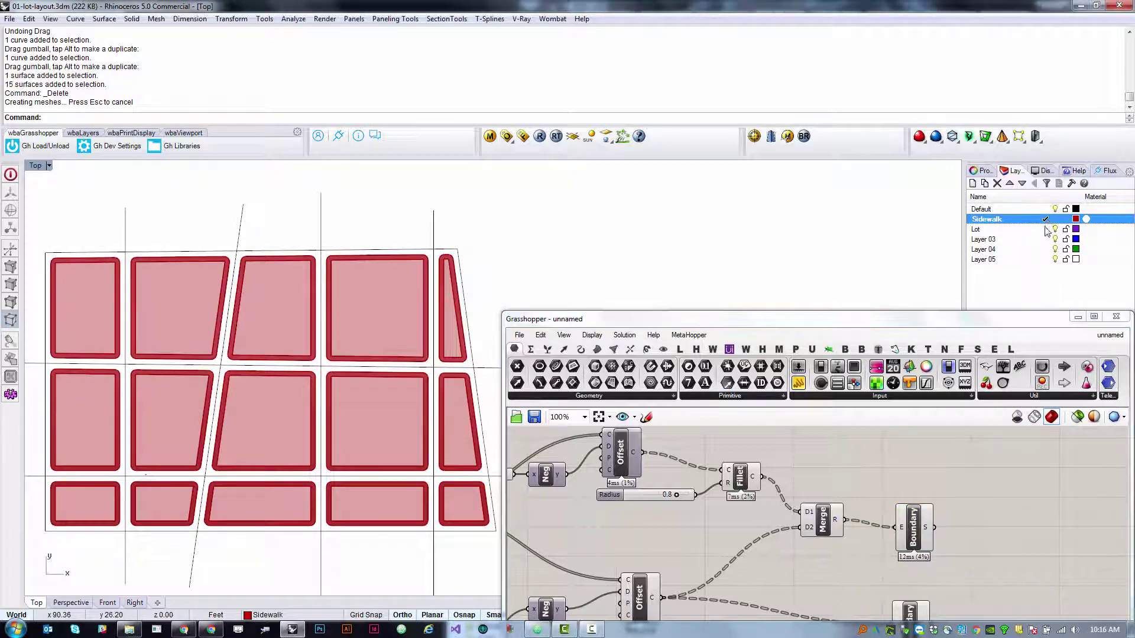
Make Lot the current layer and bake the lower Boundary component's inner lot surfaces onto it.
click(1045, 229)
click(919, 616)
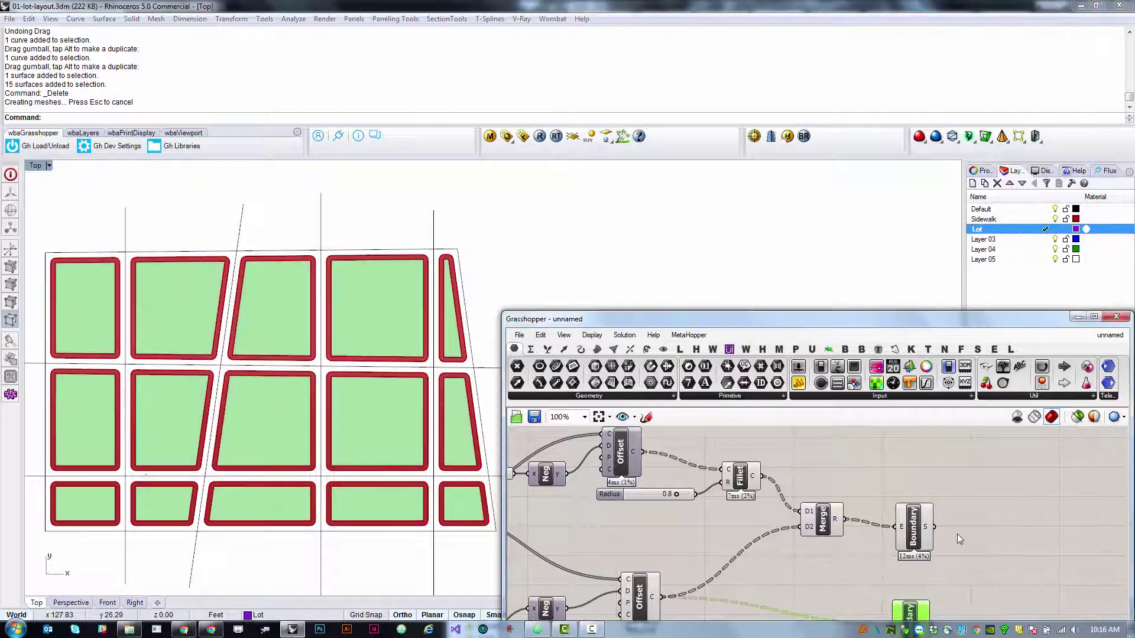
right_click(959, 539)
click(994, 467)
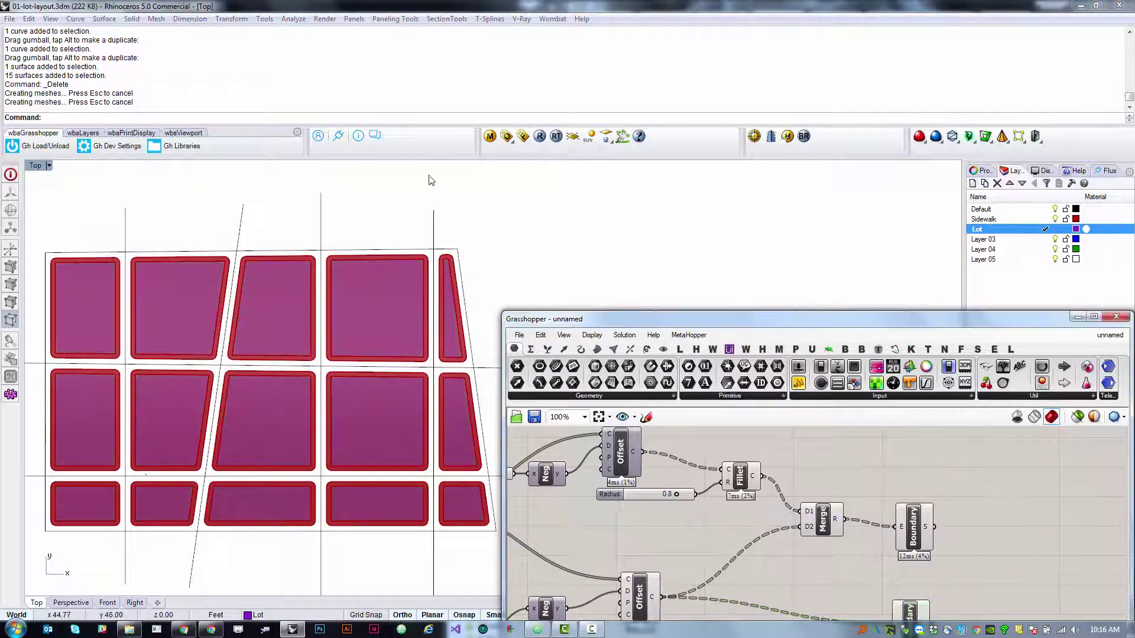
click(432, 181)
Turn off the Grasshopper preview so that only the baked lot and sidewalk surfaces are displayed.
click(1106, 575)
click(1015, 420)
click(402, 325)
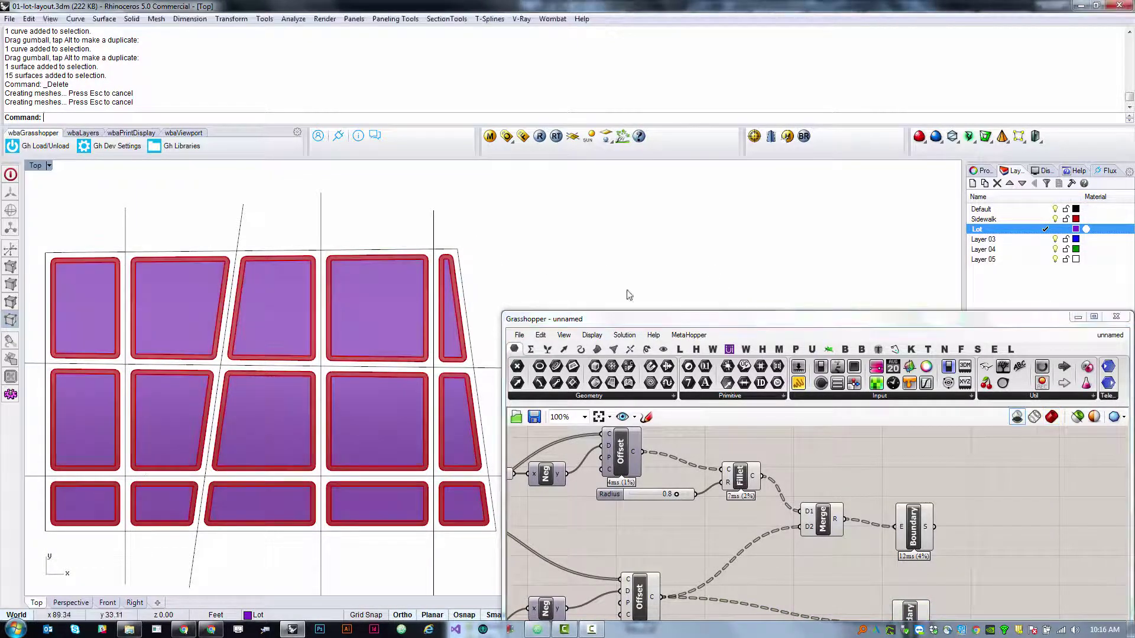
Examine the baked lot and sidewalk surfaces up close, selecting the middle-row lot in the third column.
scroll(155, 357, up, 4)
scroll(367, 367, down, 4)
scroll(342, 423, up, 6)
click(322, 429)
scroll(192, 396, down, 6)
scroll(201, 408, up, 2)
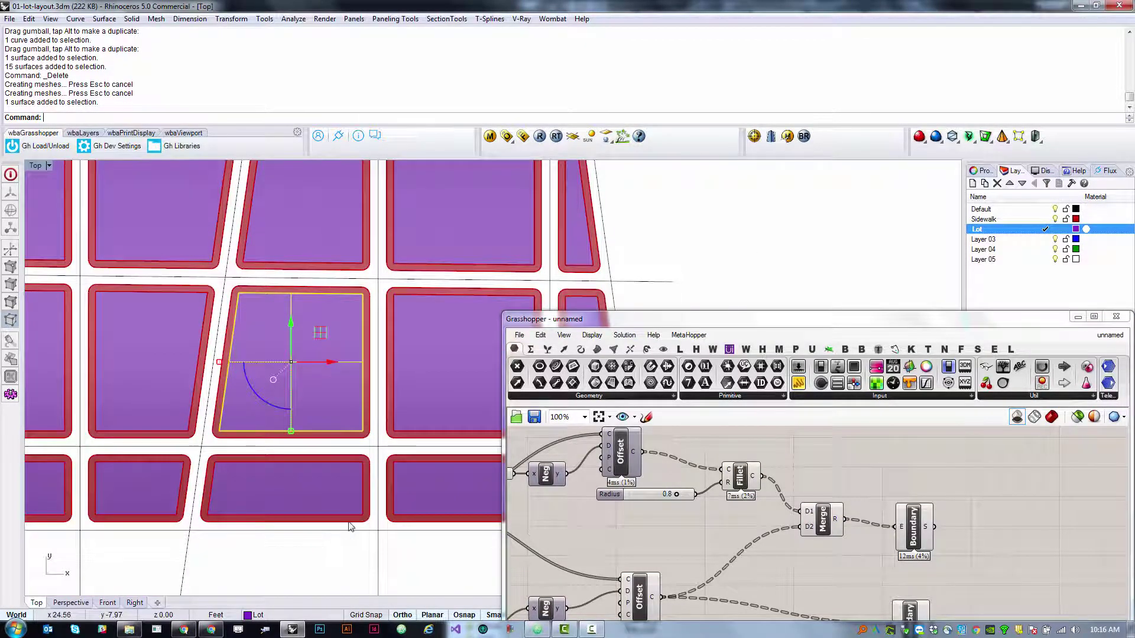
scroll(278, 462, down, 2)
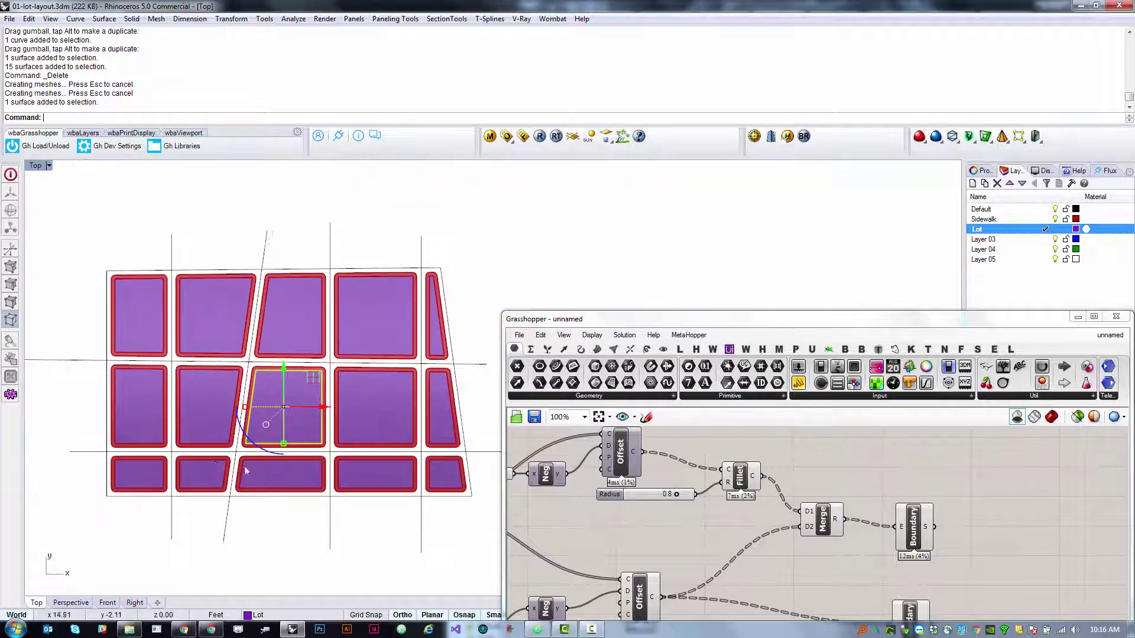
scroll(219, 473, up, 2)
scroll(225, 476, down, 2)
scroll(260, 479, up, 2)
scroll(273, 482, down, 1)
scroll(275, 482, up, 2)
scroll(296, 426, down, 2)
key(Escape)
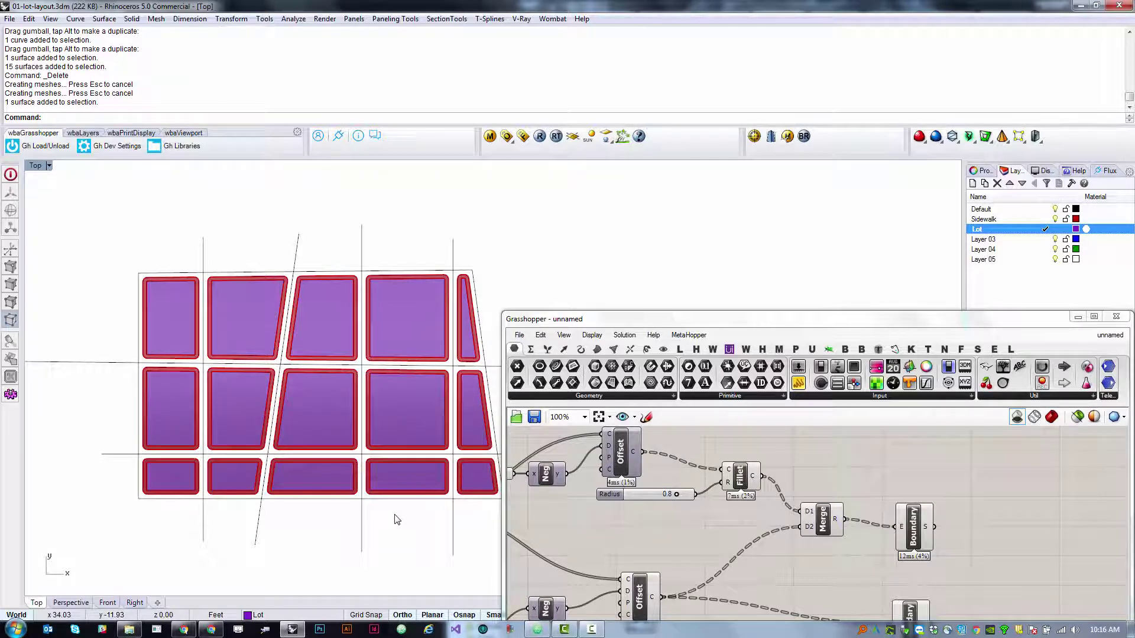
Review the finished lot-layout definition from its boundary and street curve inputs through to the Boundary surface components.
click(839, 545)
scroll(840, 541, down, 4)
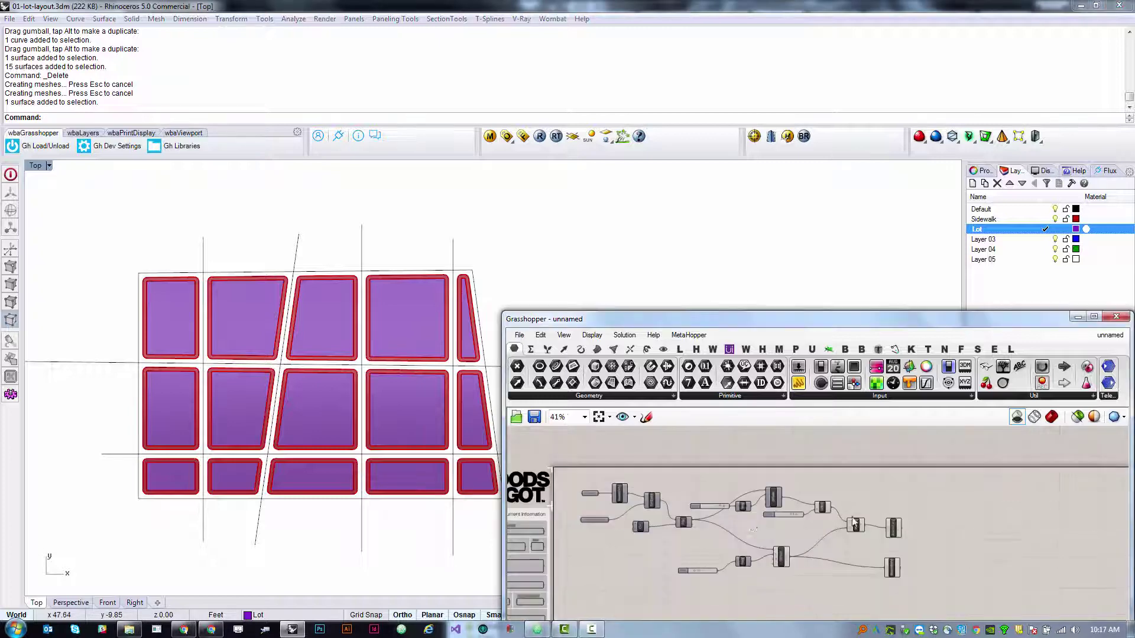
scroll(556, 488, up, 5)
right_click(616, 488)
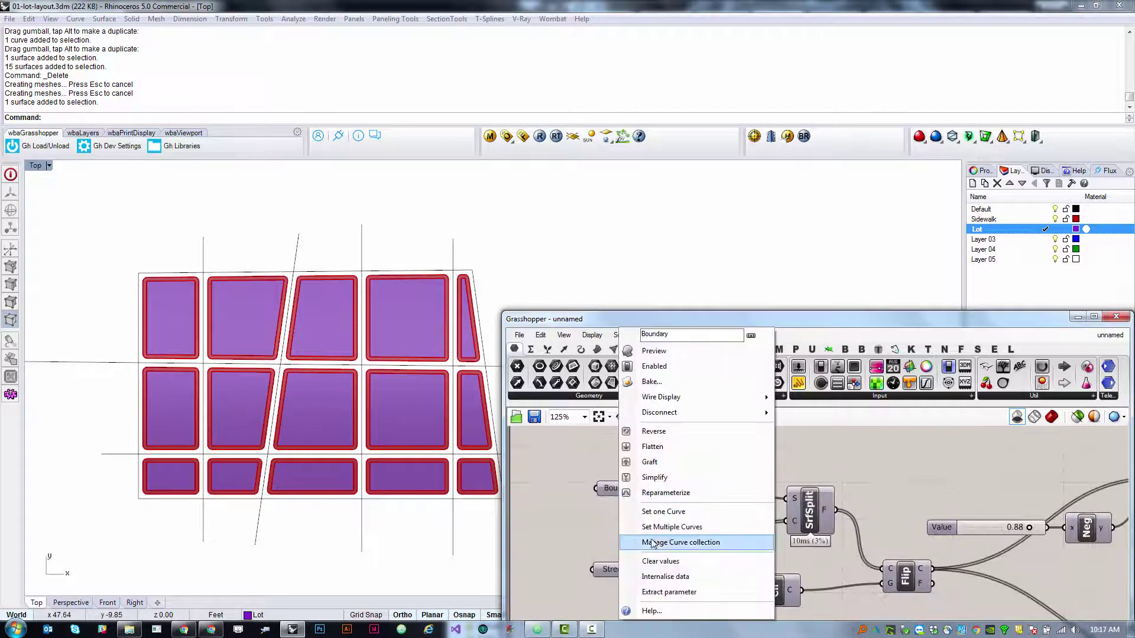
click(603, 517)
drag(635, 575, 625, 560)
scroll(638, 541, down, 4)
scroll(922, 541, up, 3)
click(916, 519)
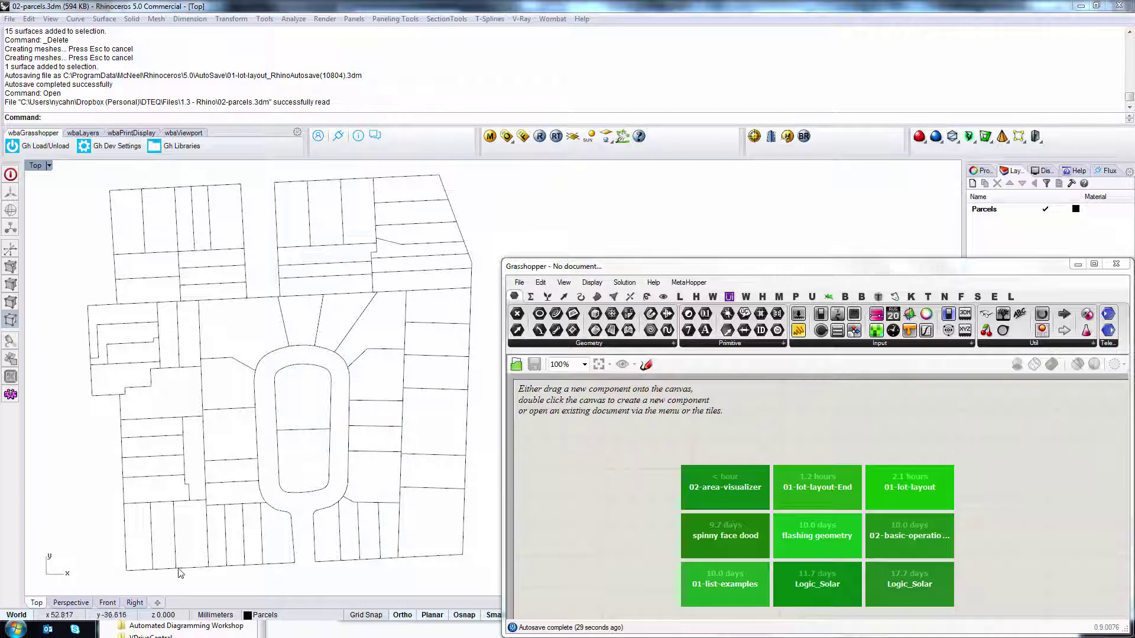
In Windows Explorer, browse to DTEQ > Files > 1.3 - Rhino, select 02-parcels.3dm, and return to Rhino.
click(294, 627)
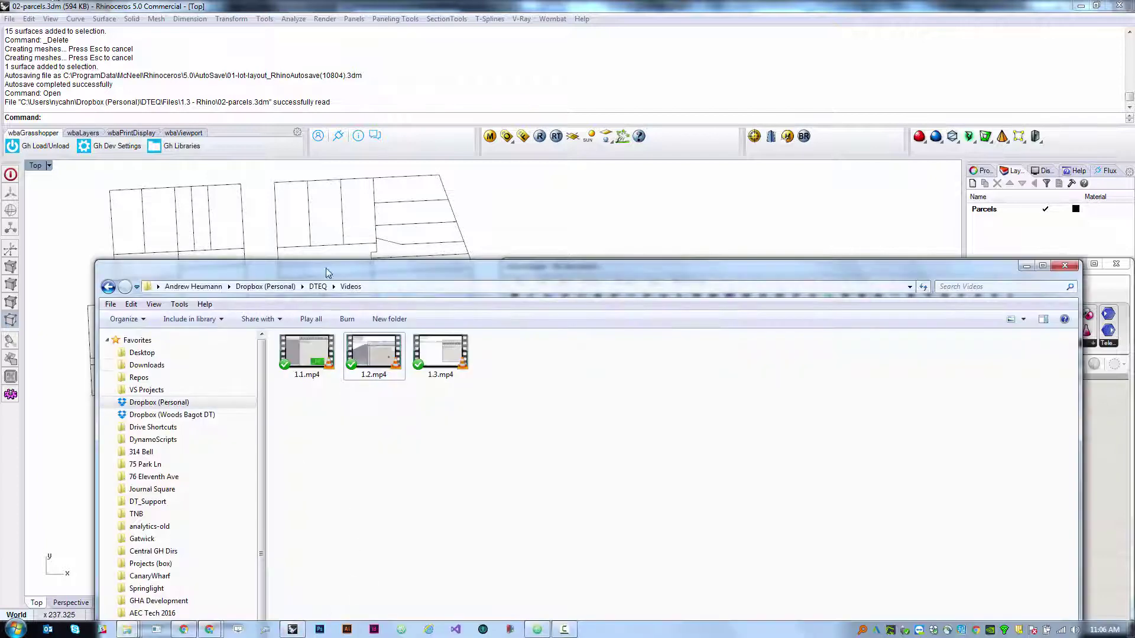
click(320, 286)
double_click(367, 362)
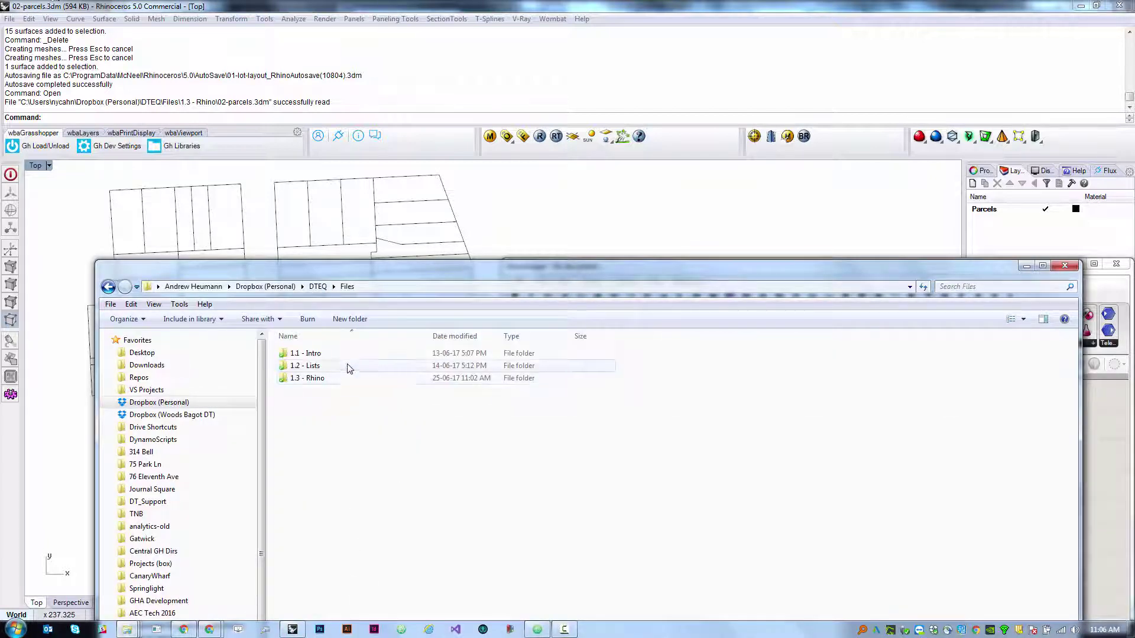
double_click(307, 378)
click(314, 402)
click(529, 170)
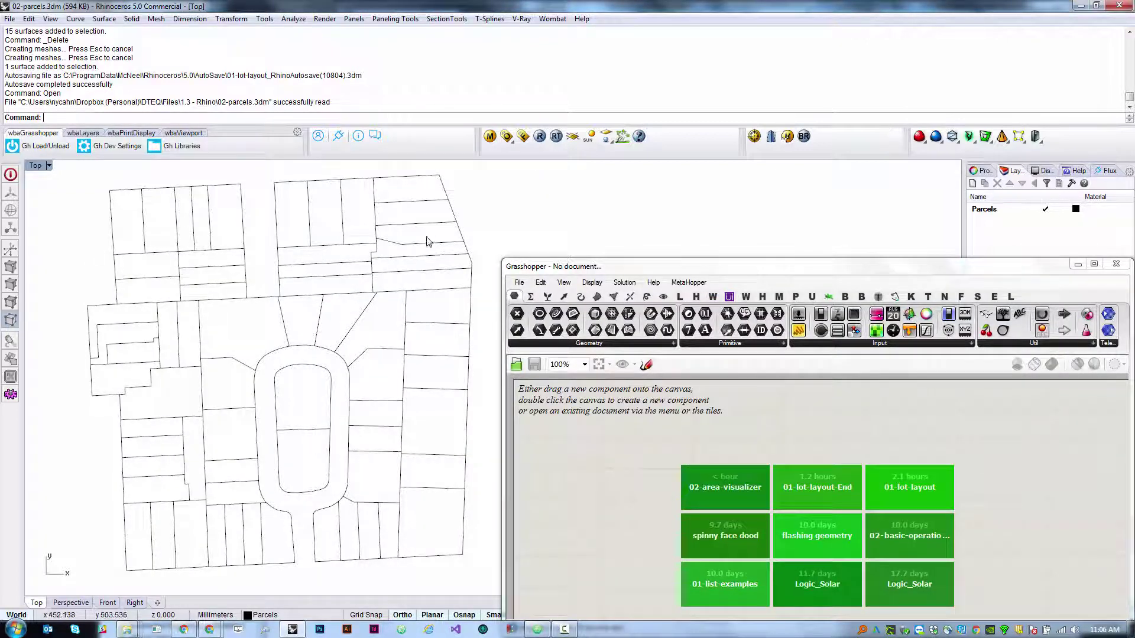
Examine the parcel curves and their Parcels layer, selecting a group, the whole site and a single parcel, and clear the selection.
drag(444, 219, 352, 320)
click(490, 236)
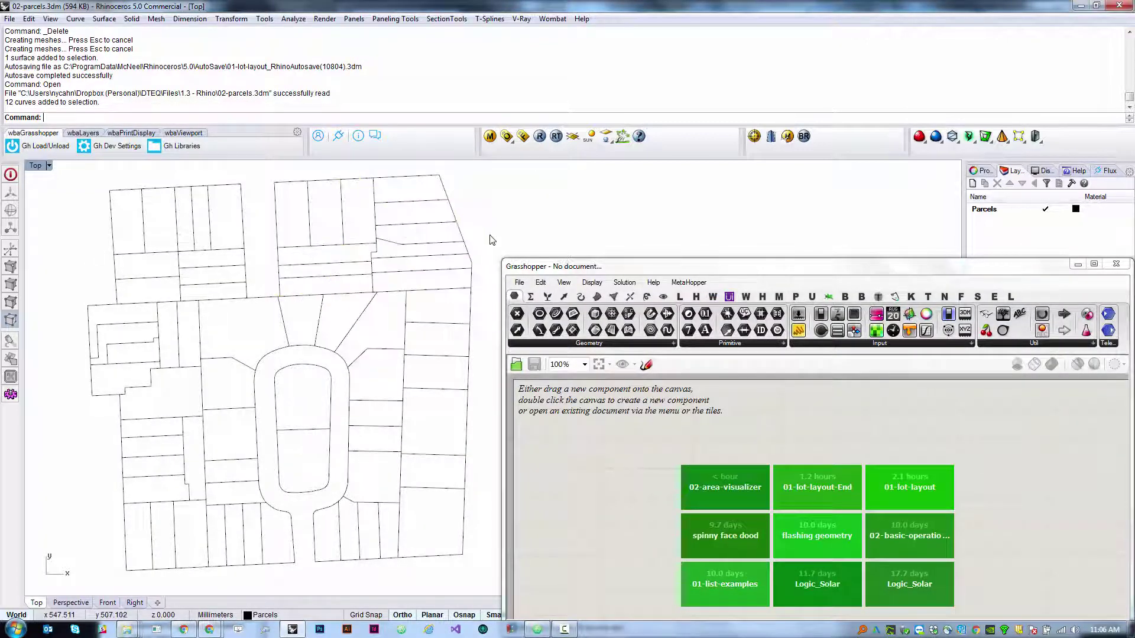
click(1008, 213)
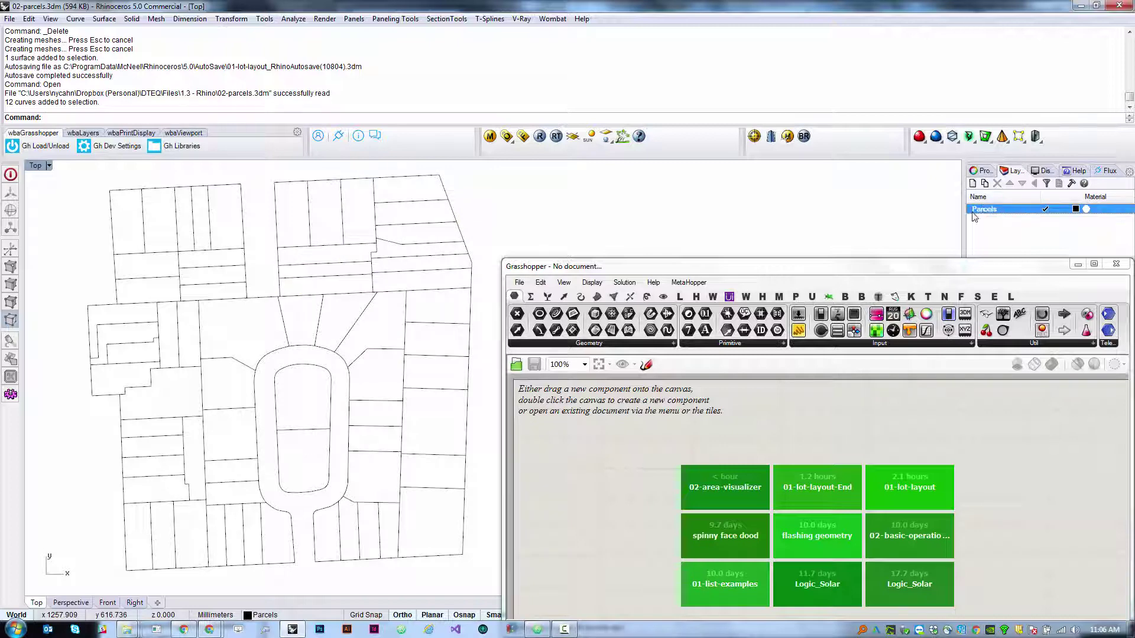
click(581, 424)
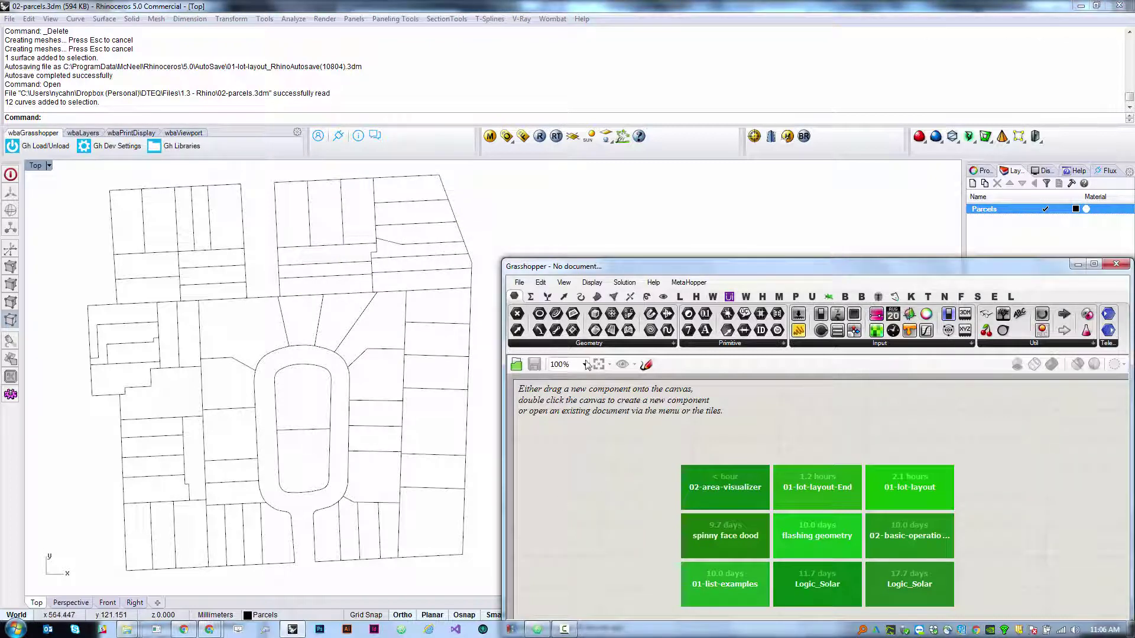
drag(492, 209, 131, 583)
key(Escape)
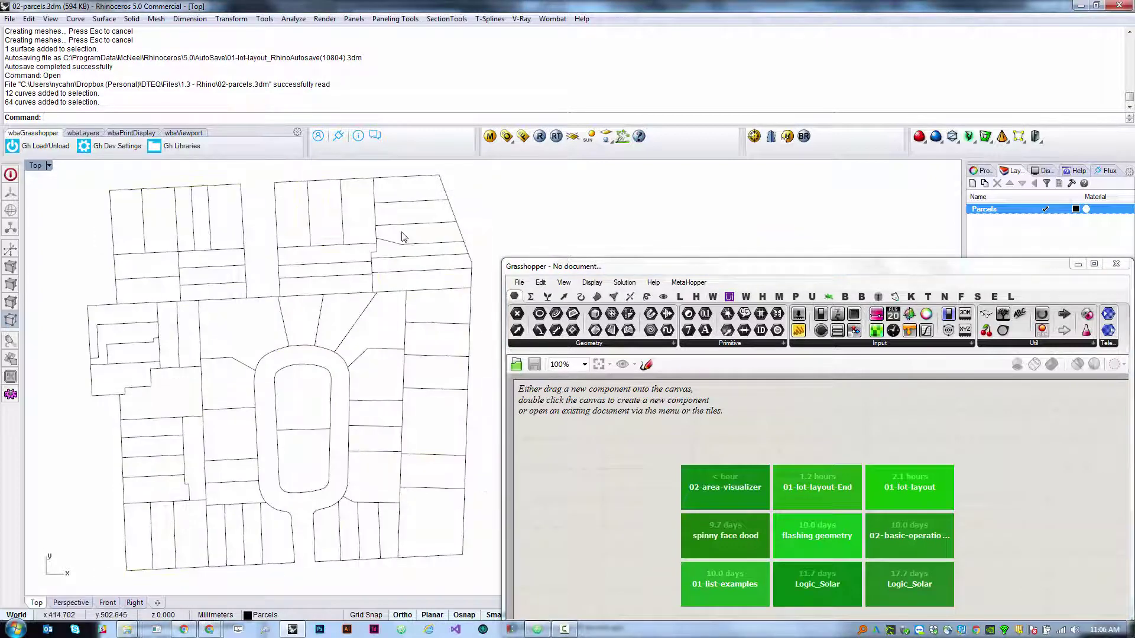
click(402, 234)
key(Escape)
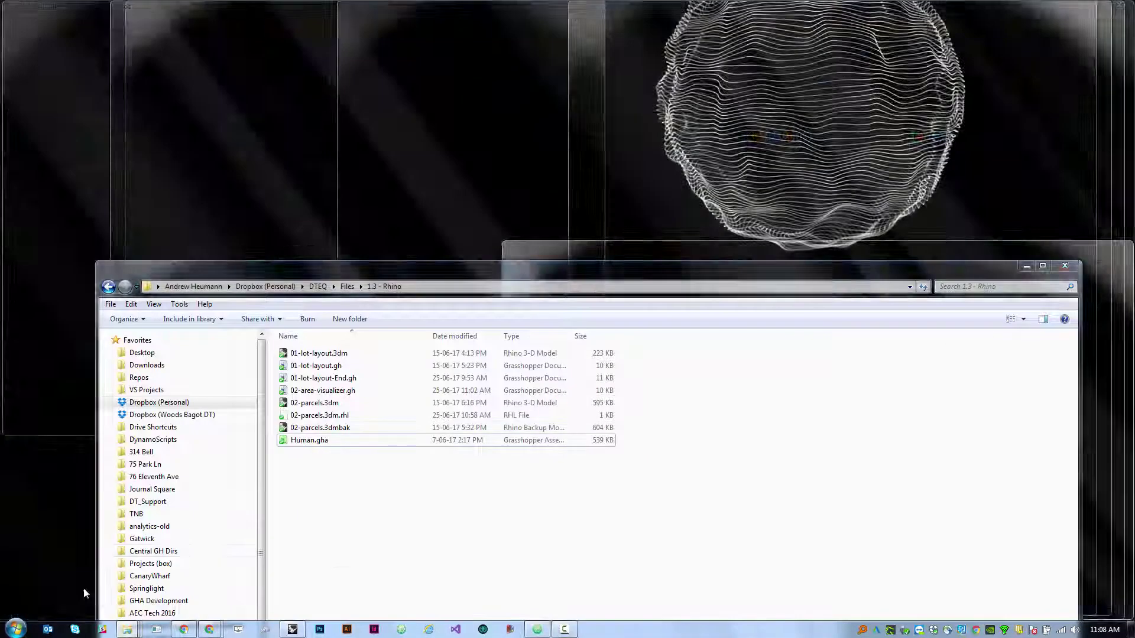
Select Human.gha in the 1.3 - Rhino folder in Windows Explorer and return to Grasshopper.
click(83, 587)
click(310, 440)
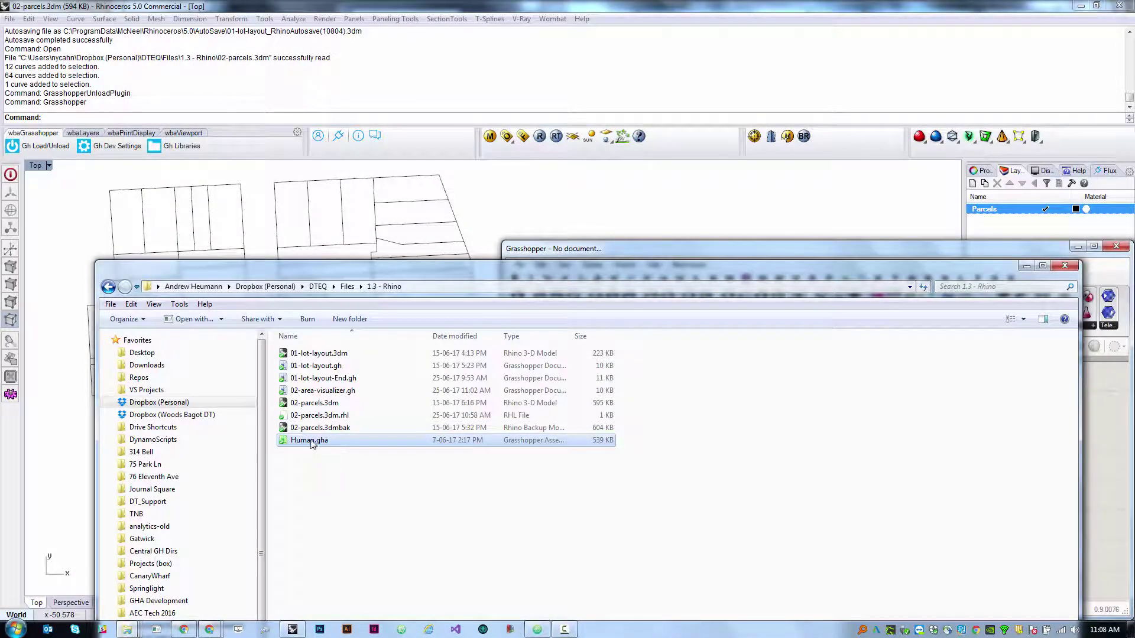
click(1094, 445)
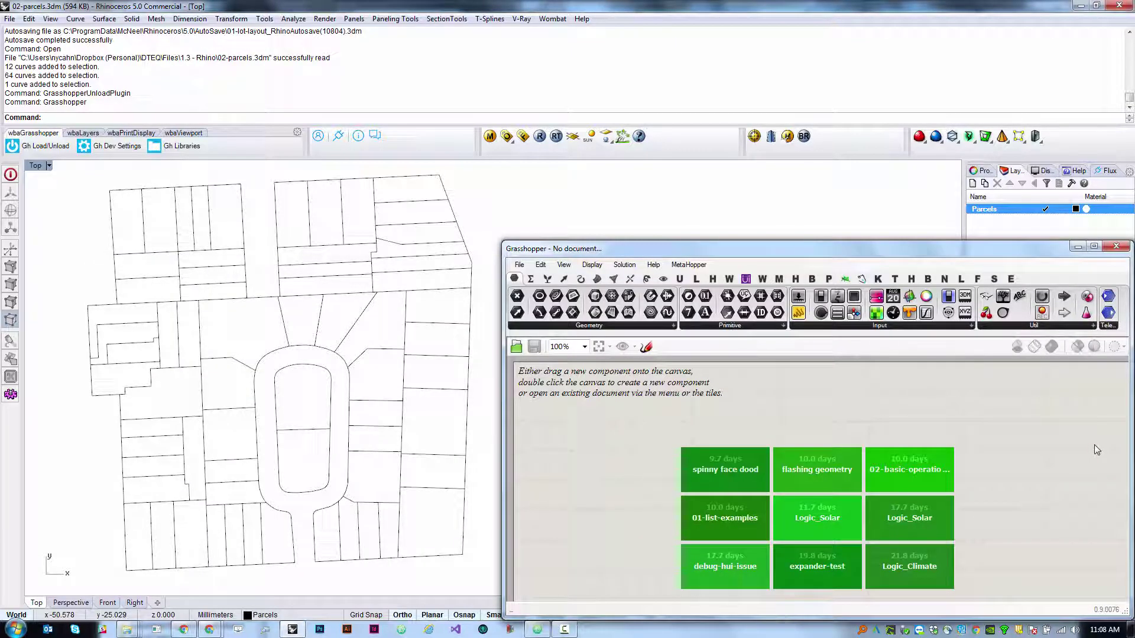
Open Grasshopper's Components Folder and copy Human.gha into it from the 1.3 - Rhino folder.
click(519, 265)
mouse_move(583, 478)
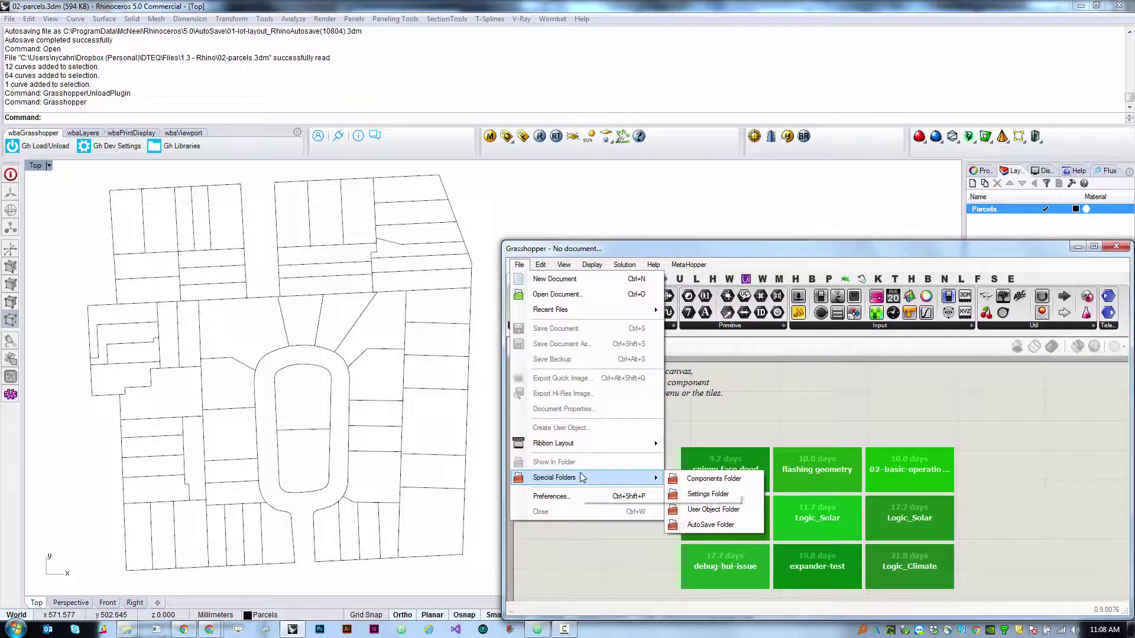
click(722, 479)
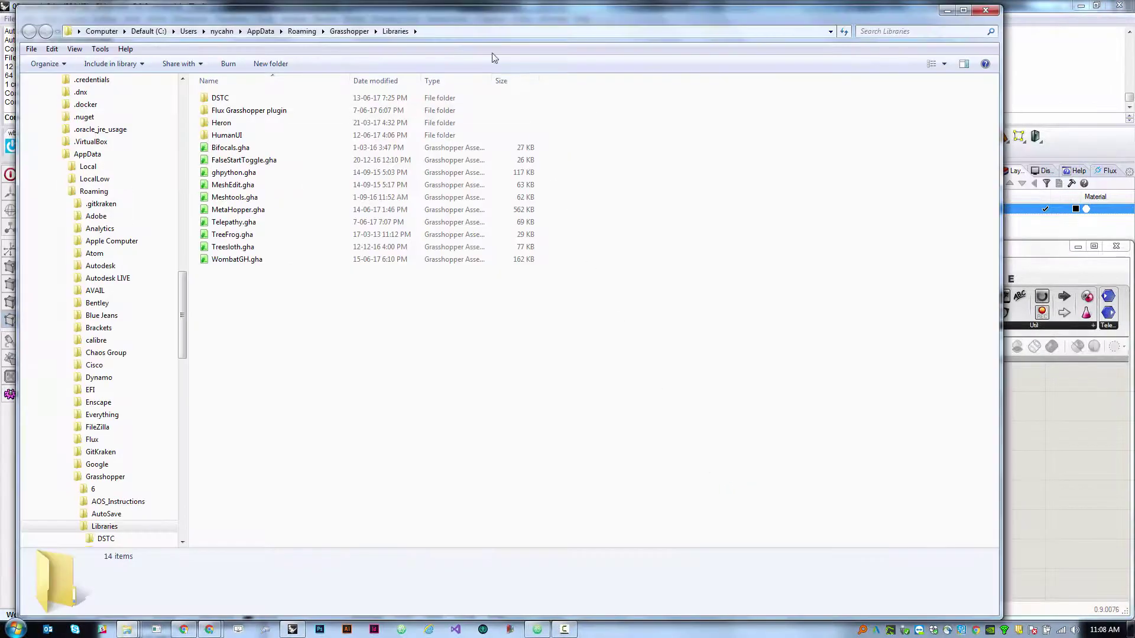
mouse_move(136, 633)
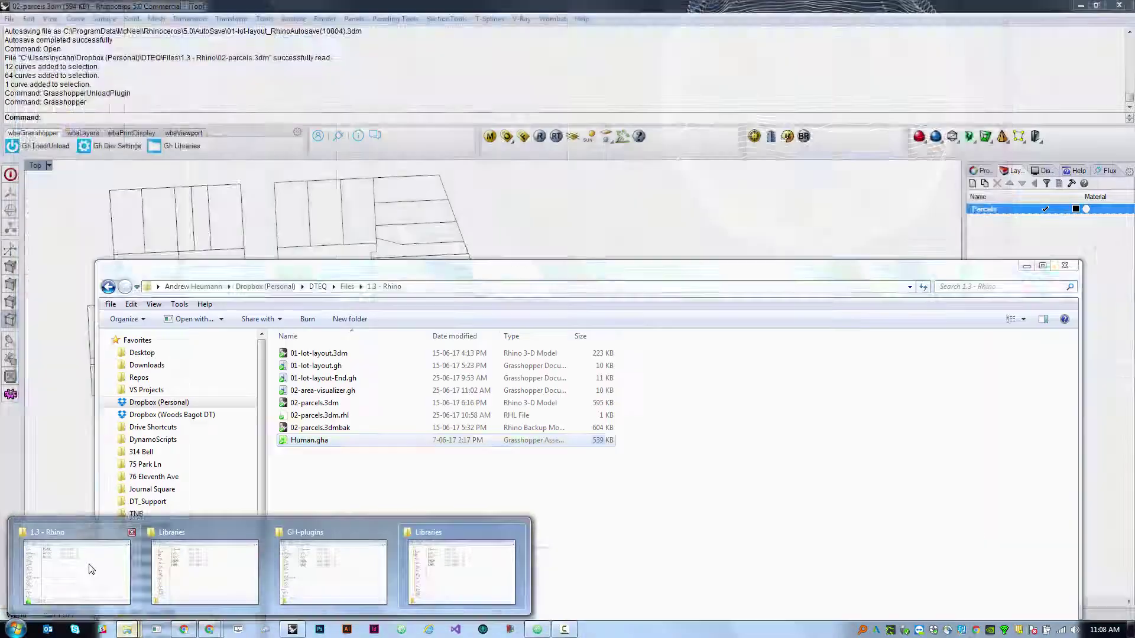
click(88, 565)
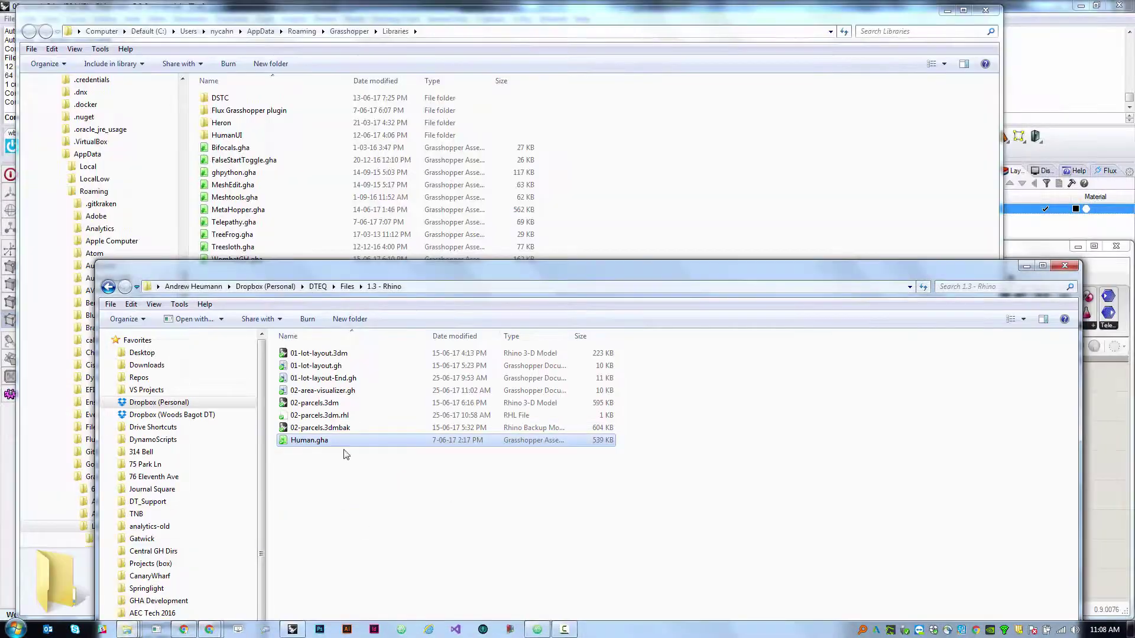
drag(530, 266, 1000, 201)
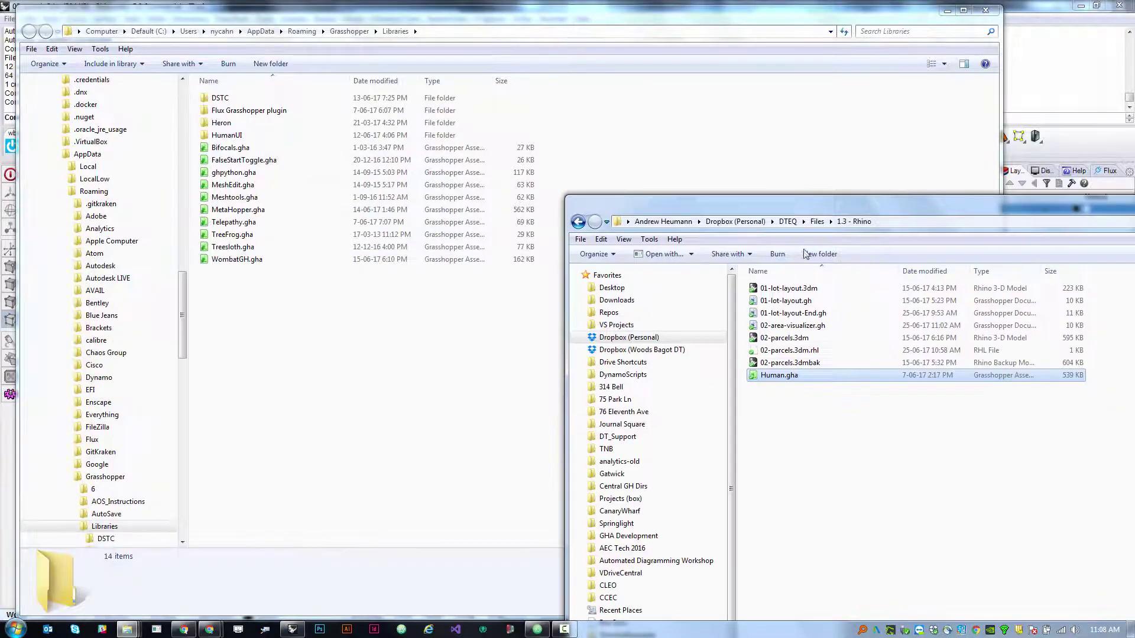
drag(779, 375, 390, 331)
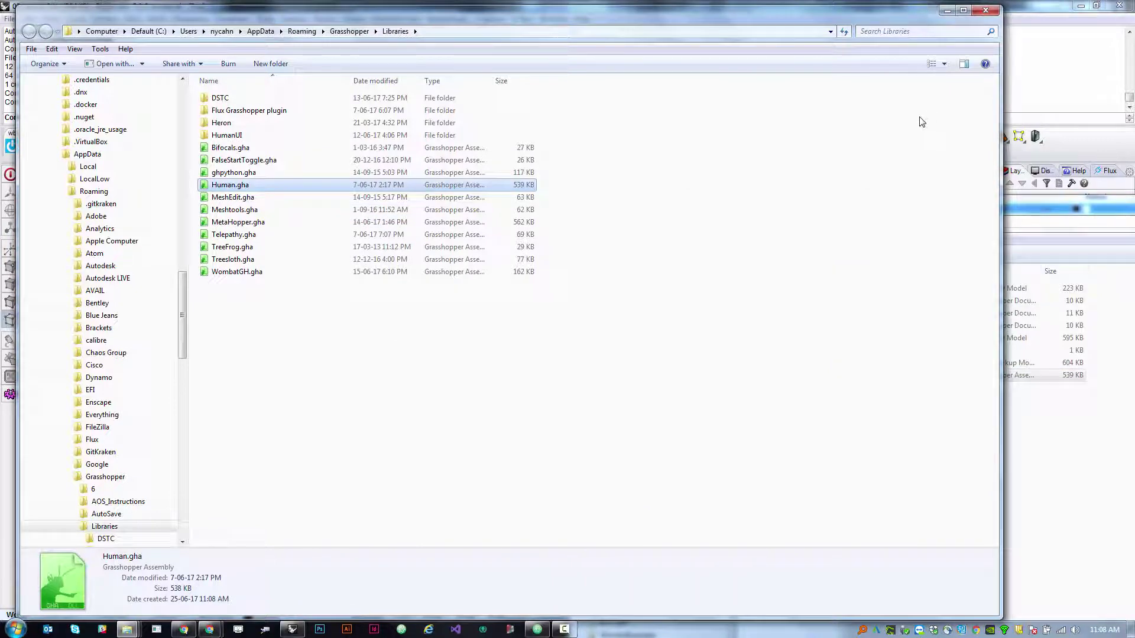
click(1053, 7)
click(927, 414)
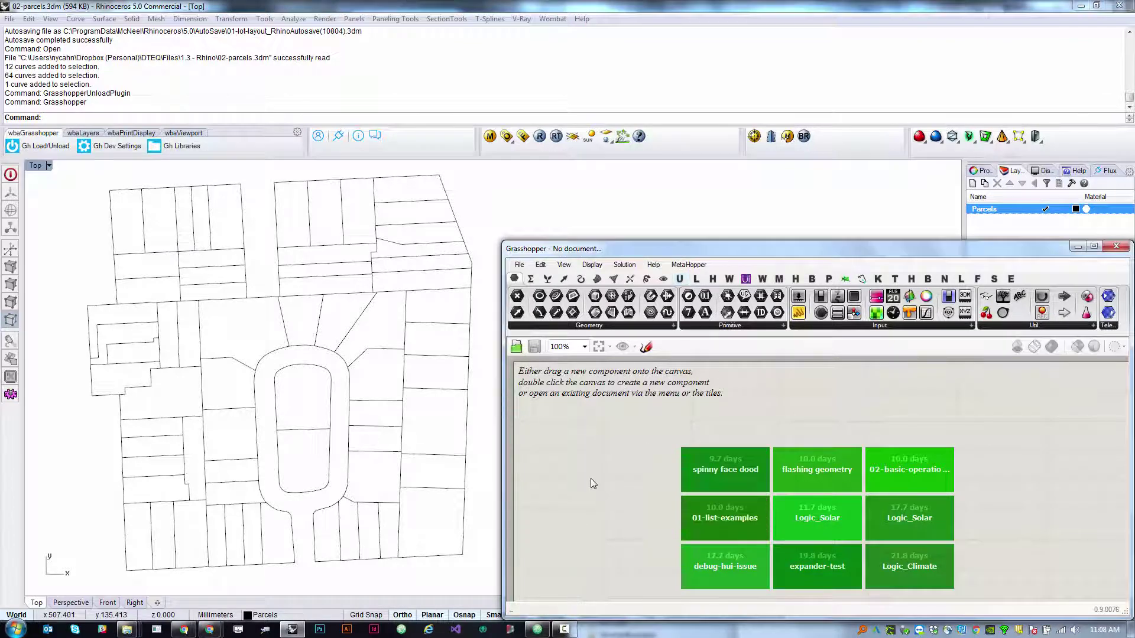
Narrow the Libraries folder window beside Grasshopper and drop Human.gha from it onto the canvas to load the plugin.
mouse_move(128, 630)
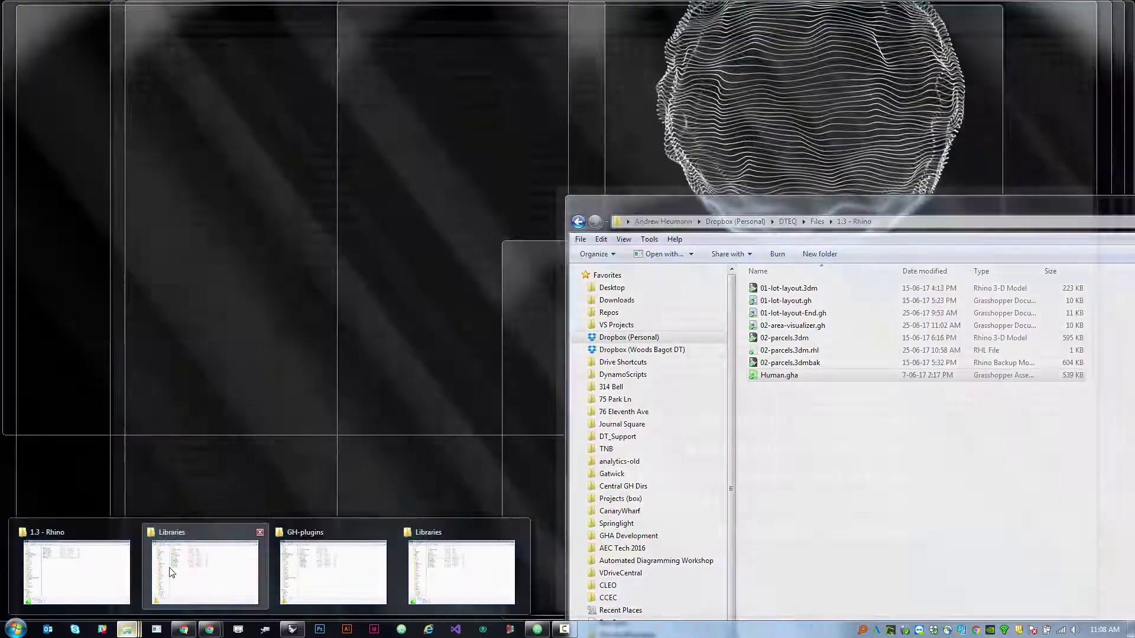
click(171, 572)
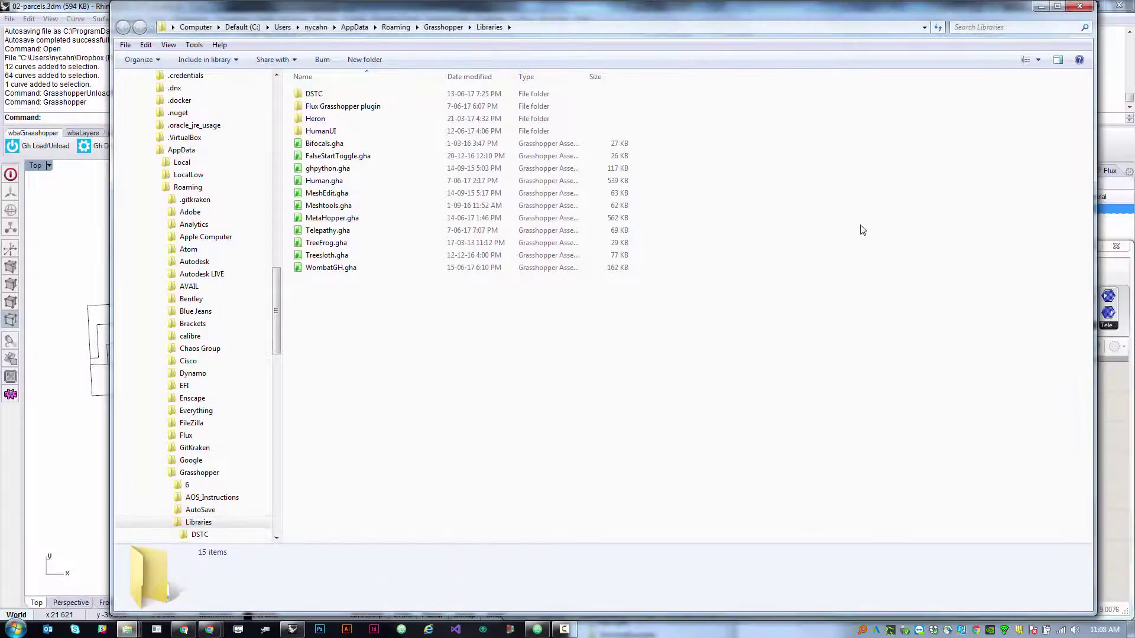
drag(1095, 231, 547, 231)
click(318, 182)
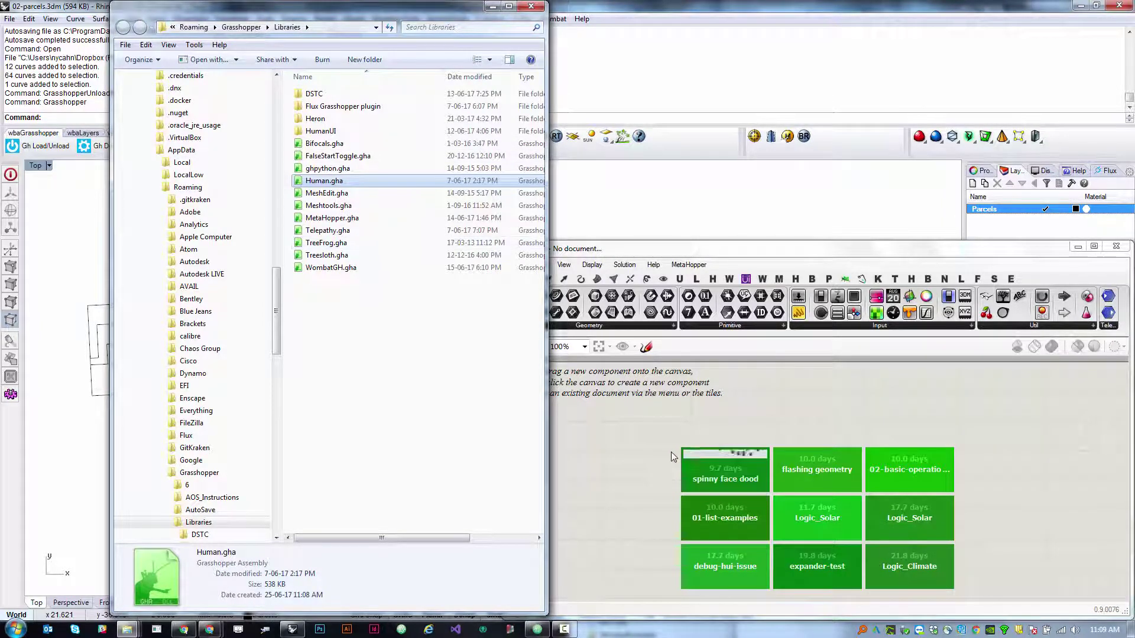
drag(319, 183, 636, 406)
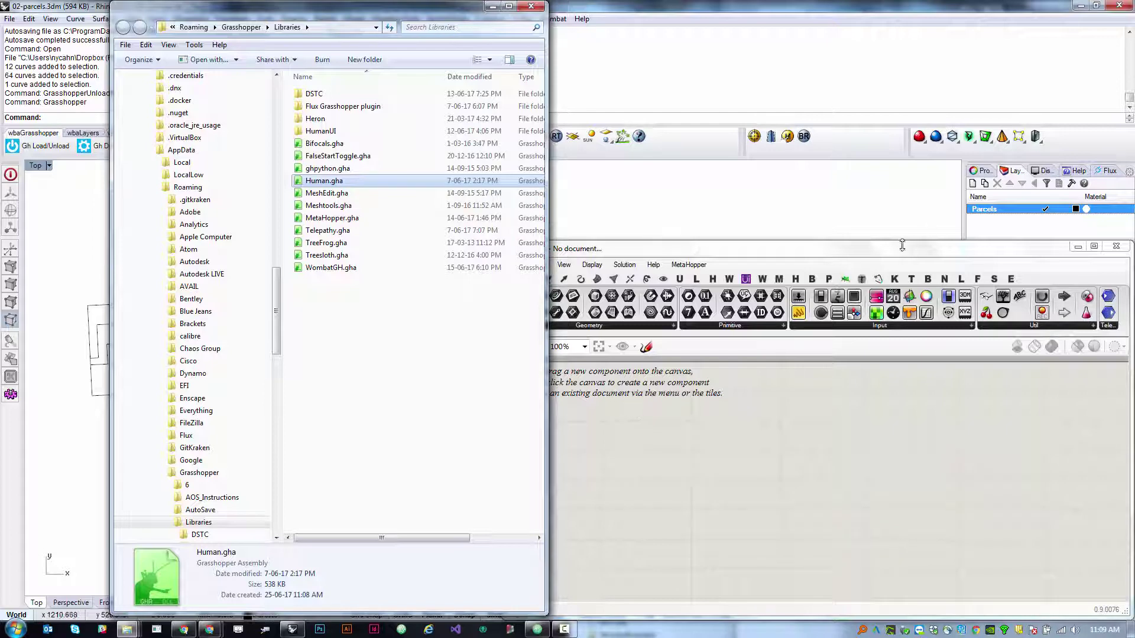
Show Grasshopper's component categories as icons and bring up the Human plugin's components.
click(881, 280)
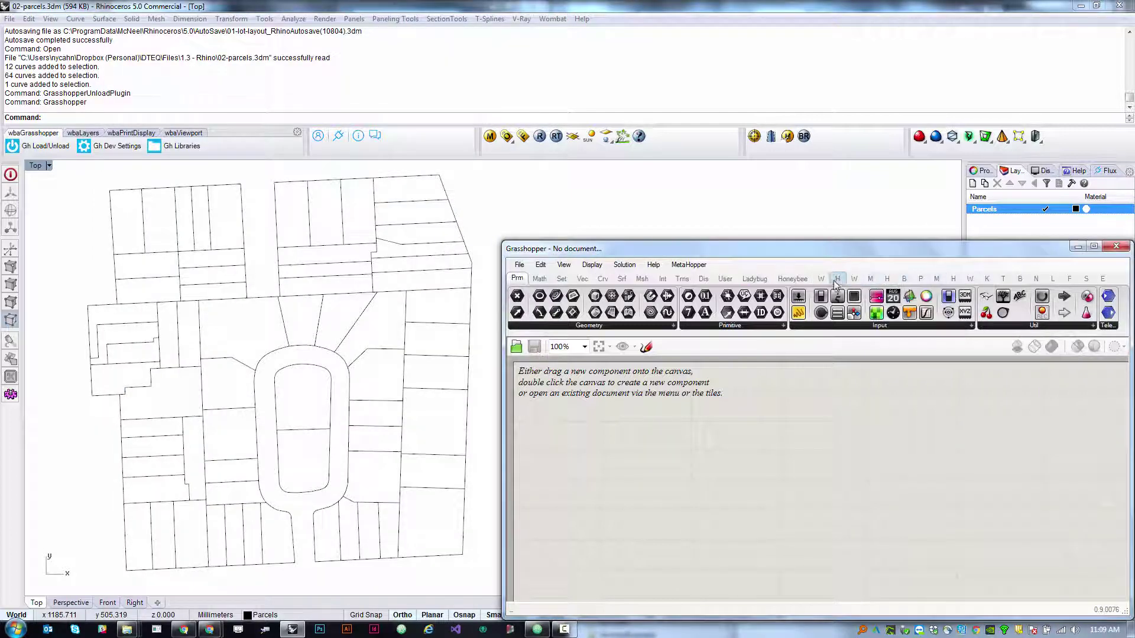
right_click(880, 280)
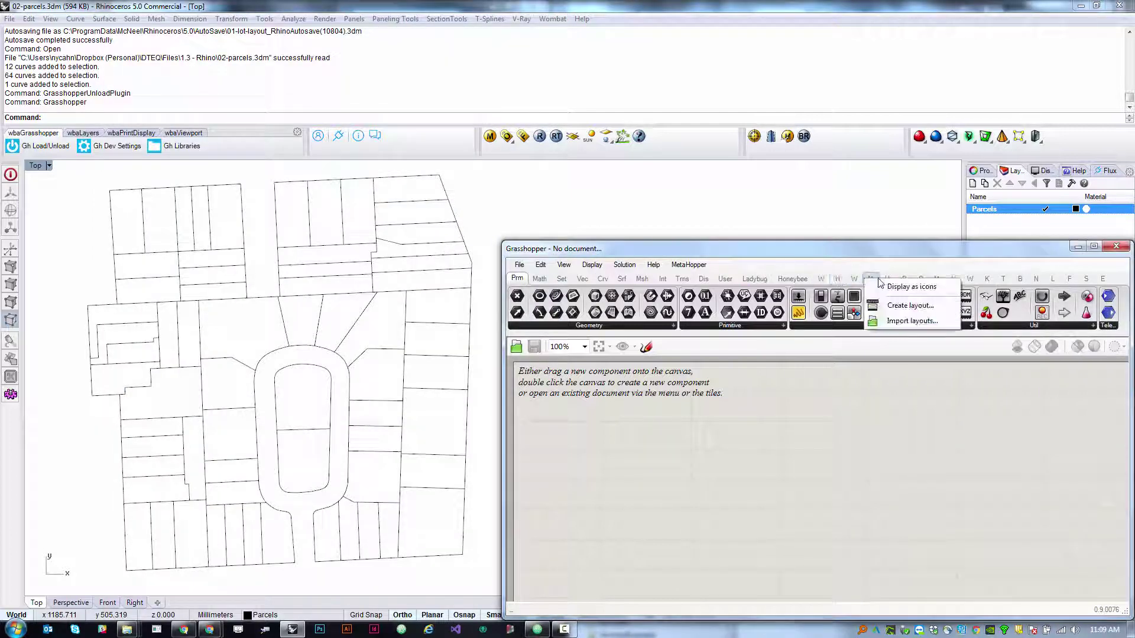
click(912, 287)
click(847, 281)
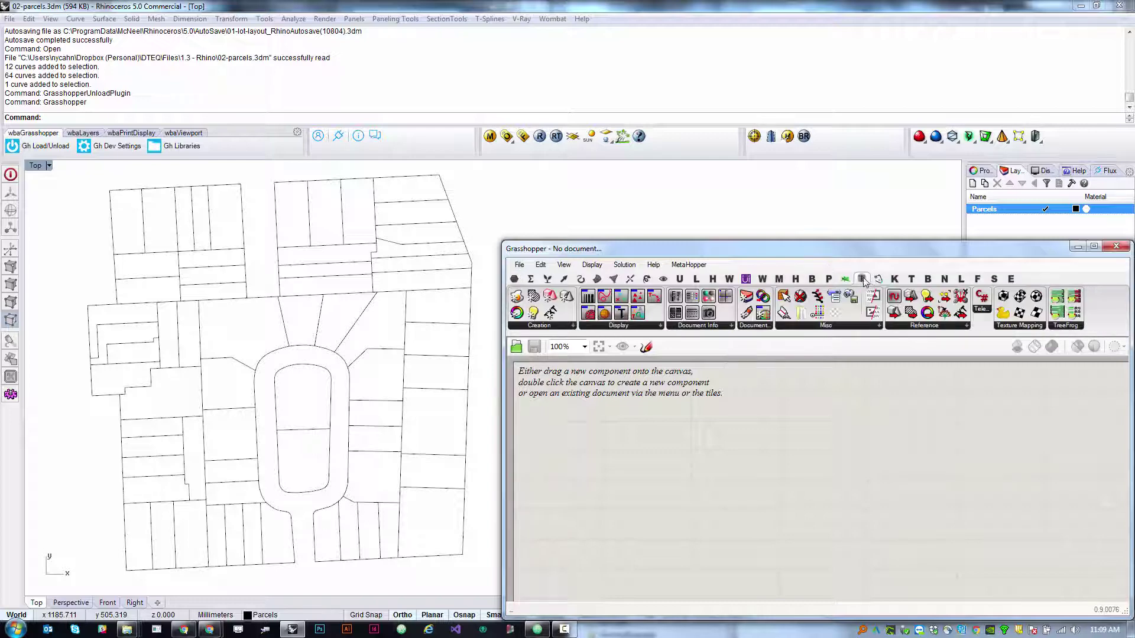
right_click(863, 280)
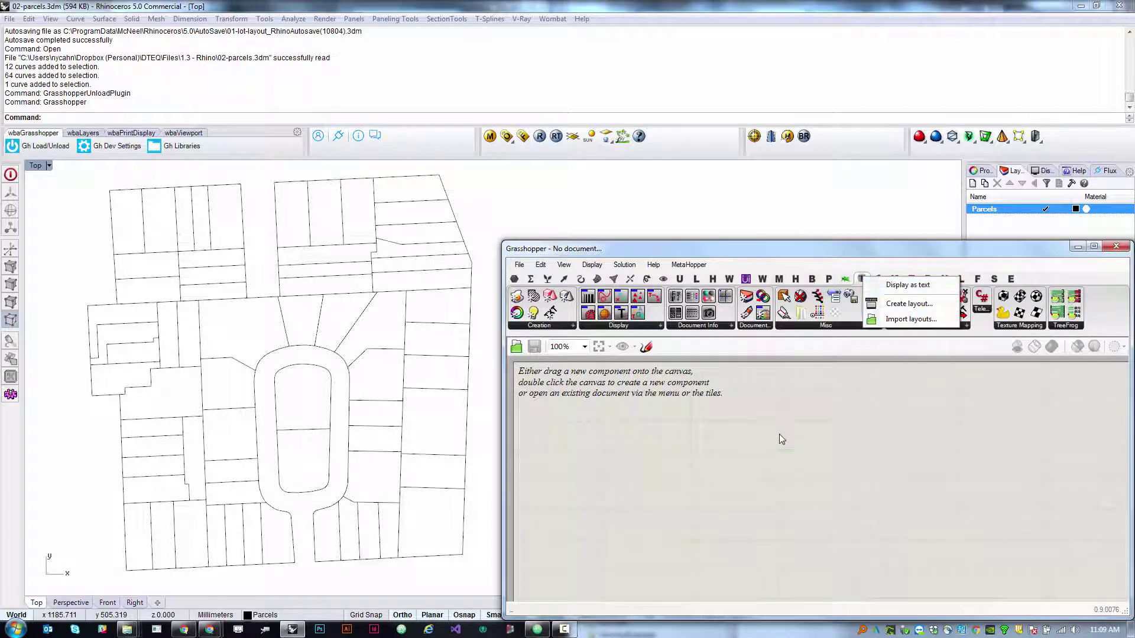
click(782, 432)
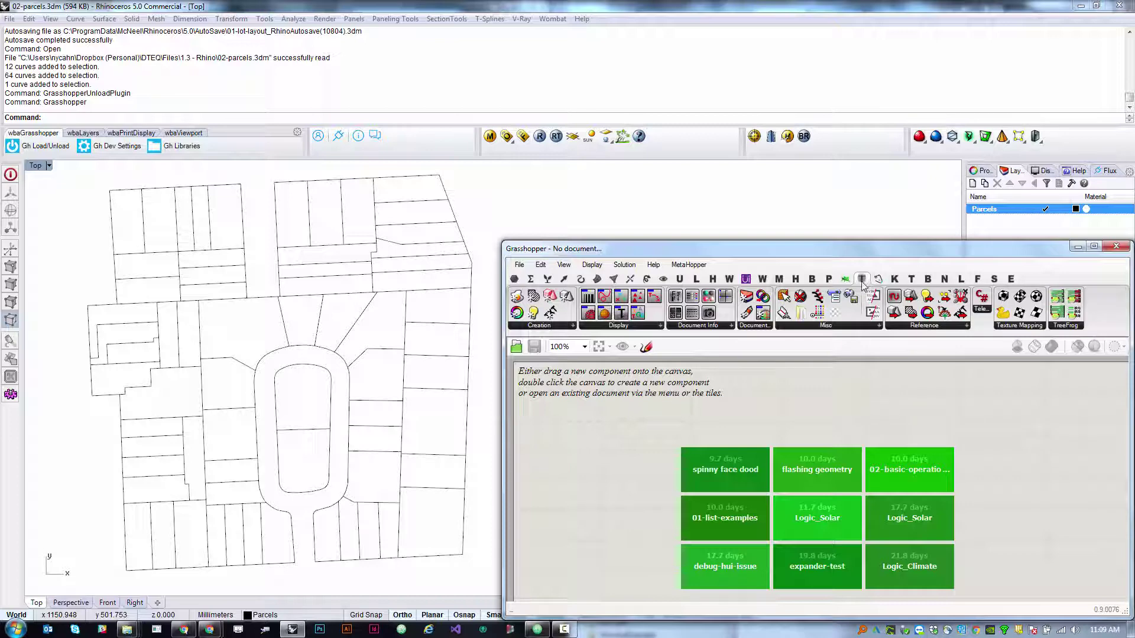
Place the Human plugin's Dynamic Pipeline component on the canvas to start a new definition.
click(926, 329)
drag(926, 335, 720, 448)
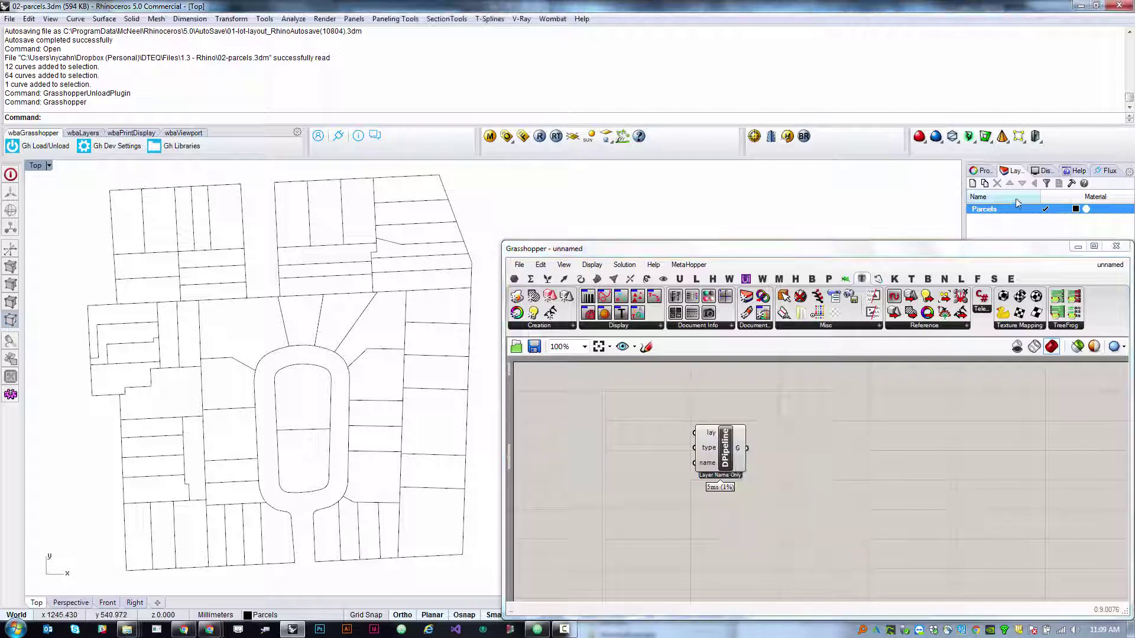
click(569, 413)
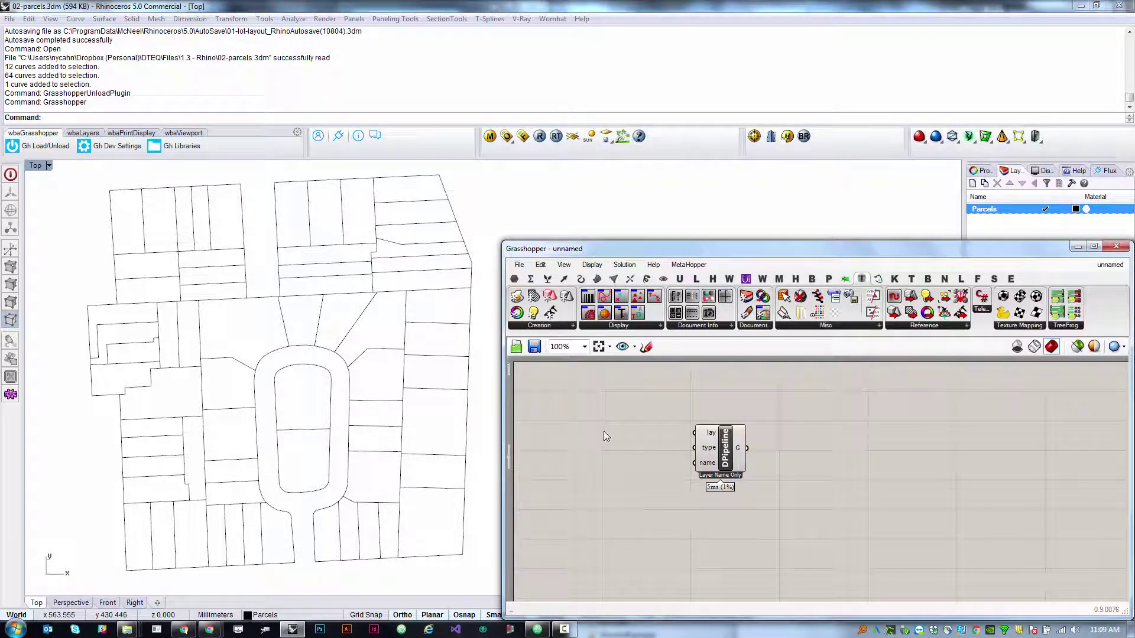
Add a panel reading Parcels, shrink it to one line and wire it to the pipeline's layer input.
click(514, 279)
drag(818, 307, 577, 449)
double_click(578, 450)
text(Pa)
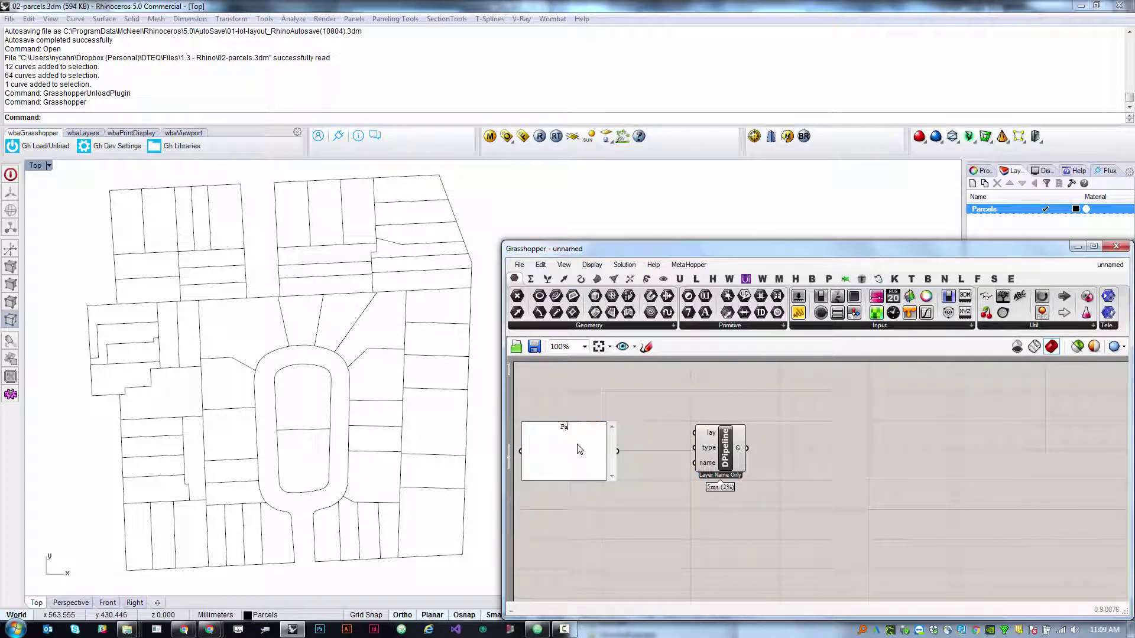
text(rcels)
click(604, 407)
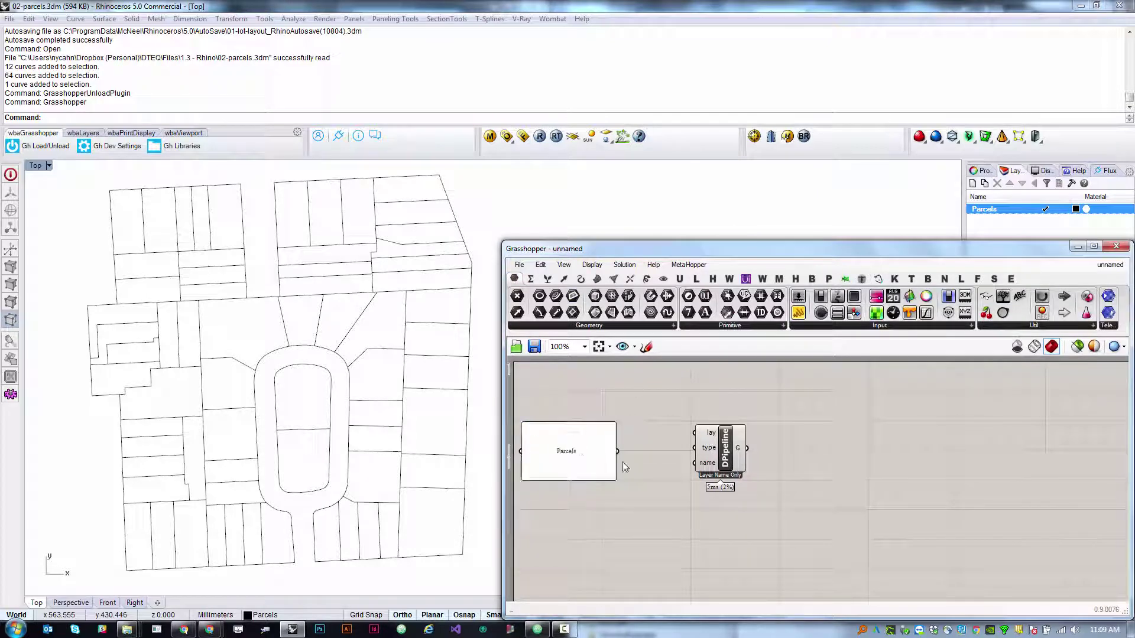
drag(614, 477, 625, 435)
drag(696, 436, 661, 435)
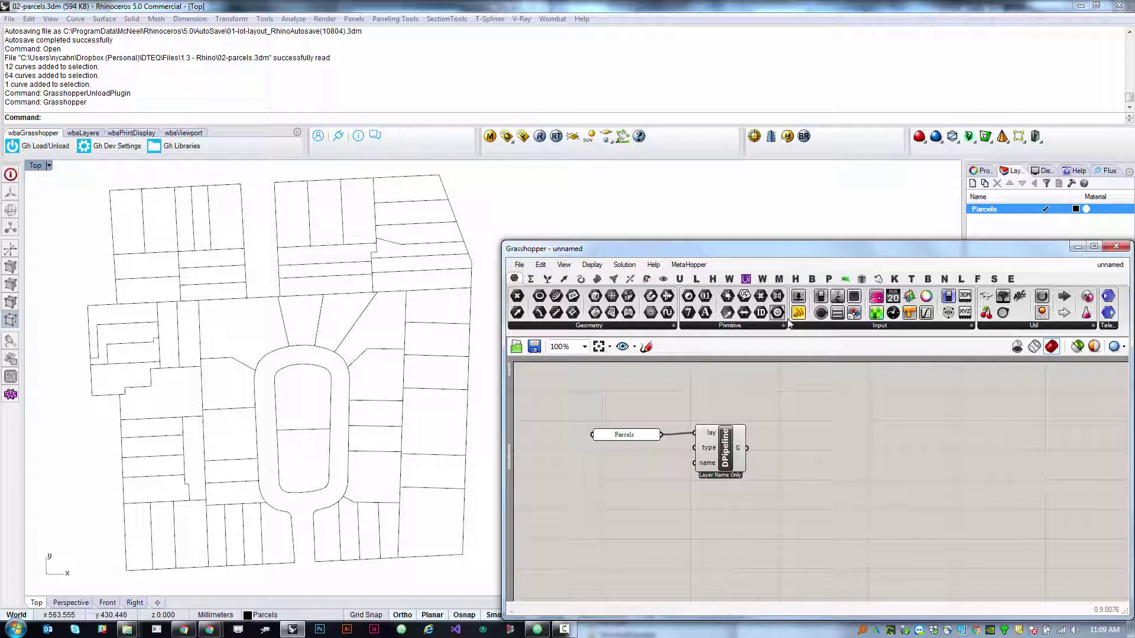
Add a compact panel reading Curve below the Parcels panel and wire it to the pipeline's type input.
drag(798, 312, 607, 488)
double_click(615, 486)
text(curve)
click(717, 491)
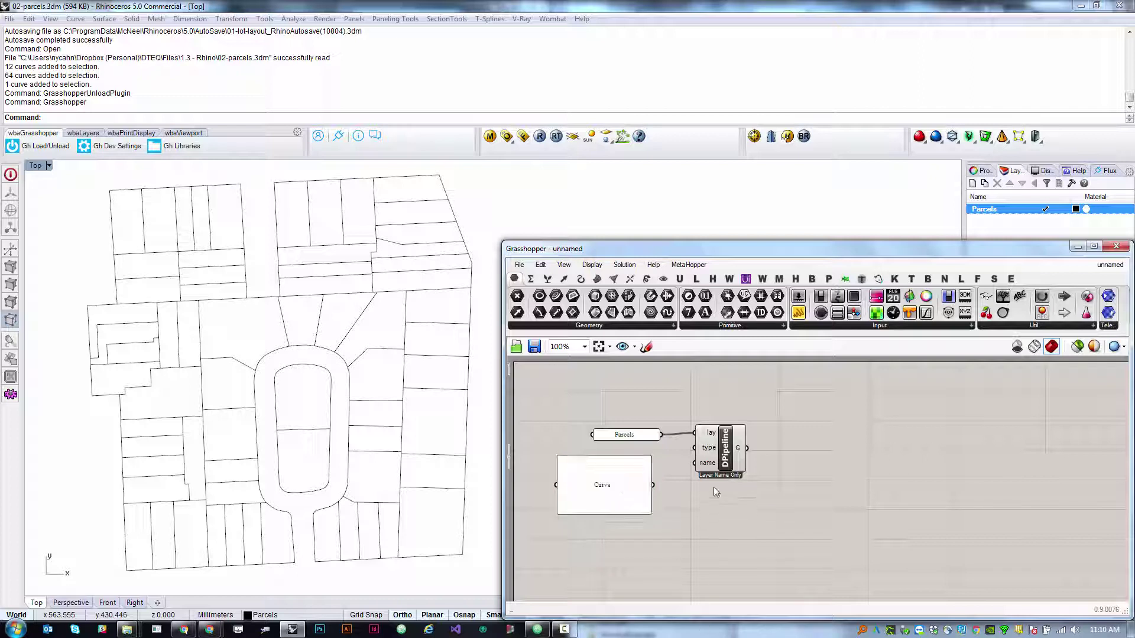
drag(649, 511, 707, 450)
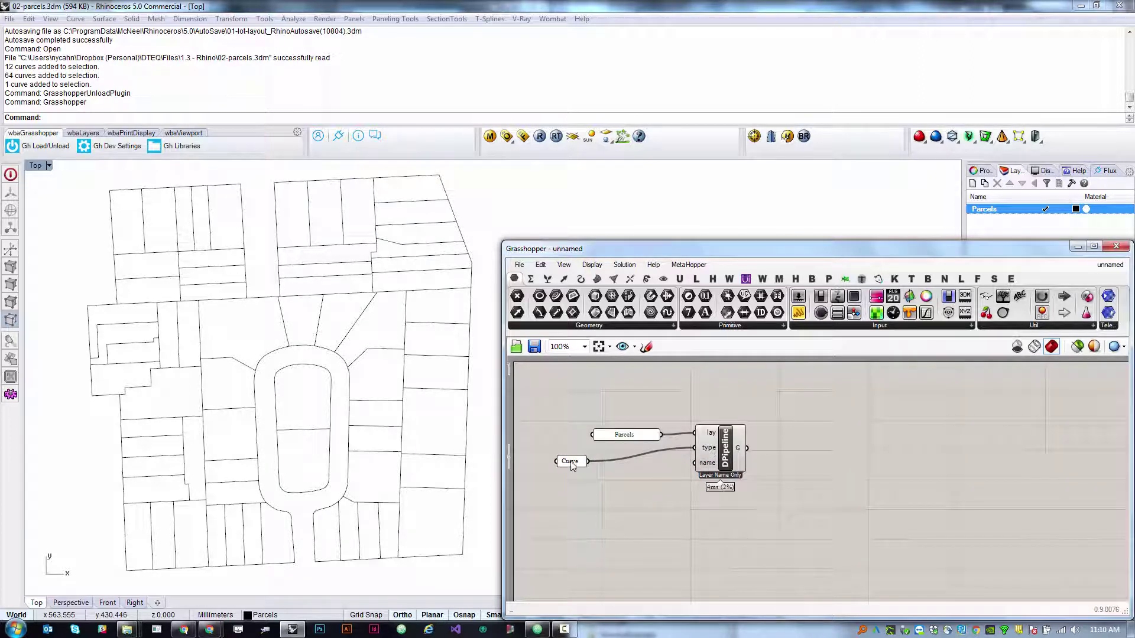
drag(572, 464, 631, 456)
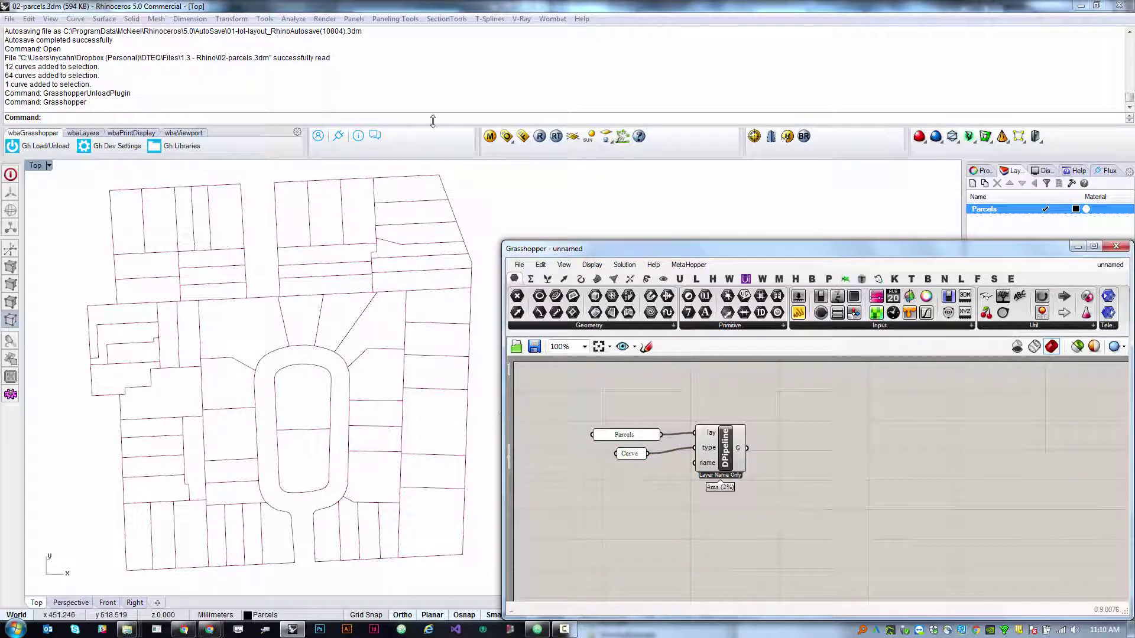
Move the pipeline component closer to its two input panels.
click(729, 455)
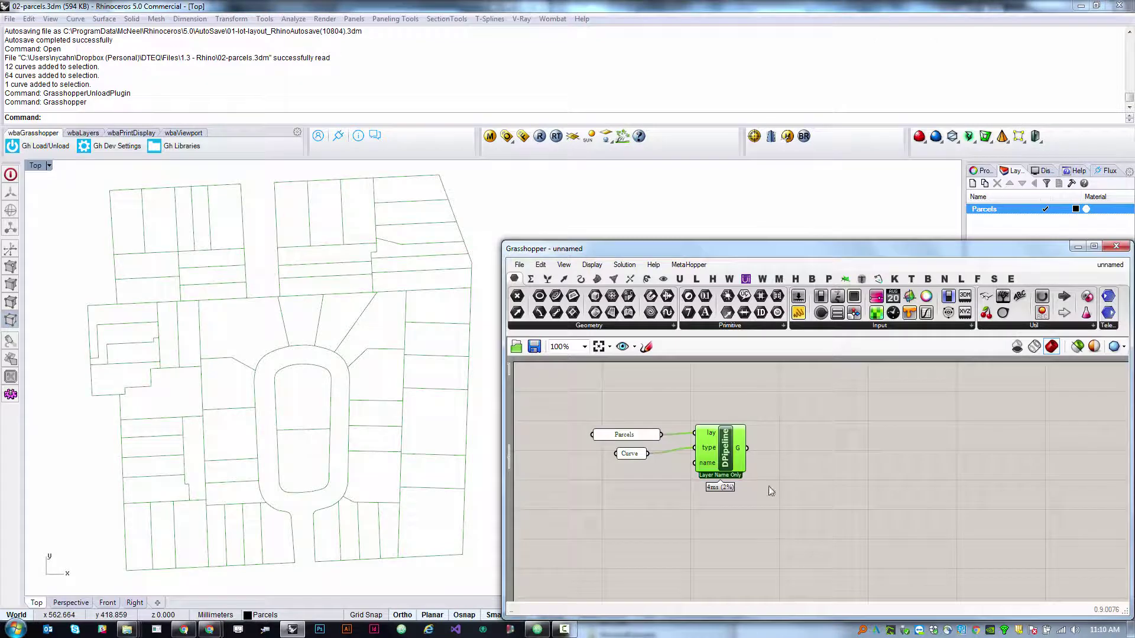
mouse_move(740, 440)
drag(740, 455, 722, 460)
mouse_move(722, 460)
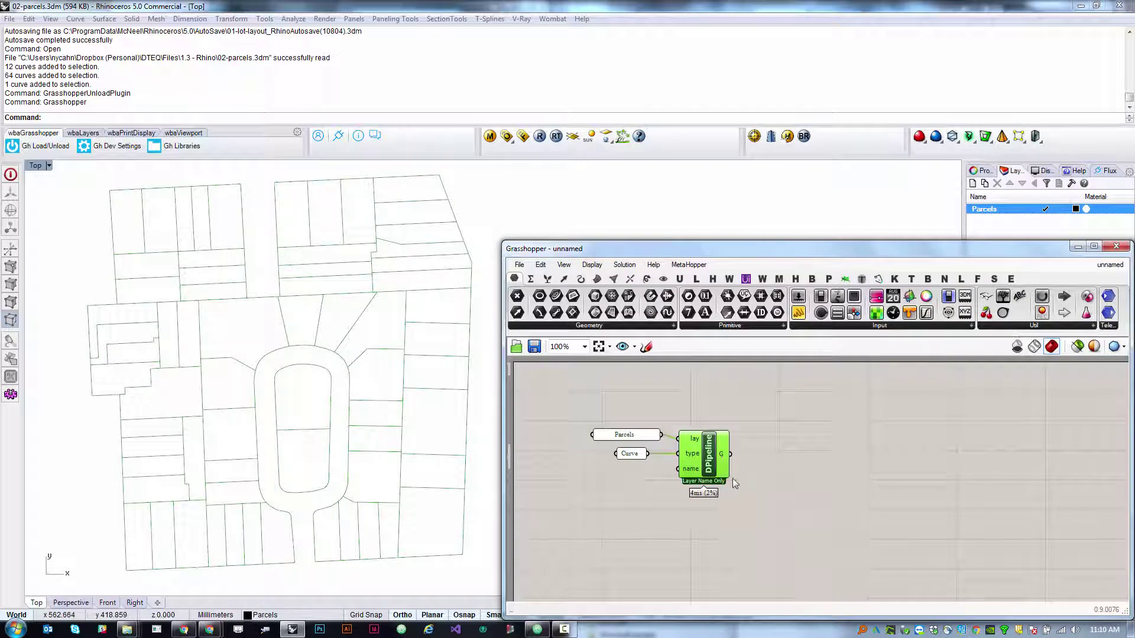
Add an Area component beside the pipeline and feed it the pipeline's geometry output.
double_click(788, 458)
text(area)
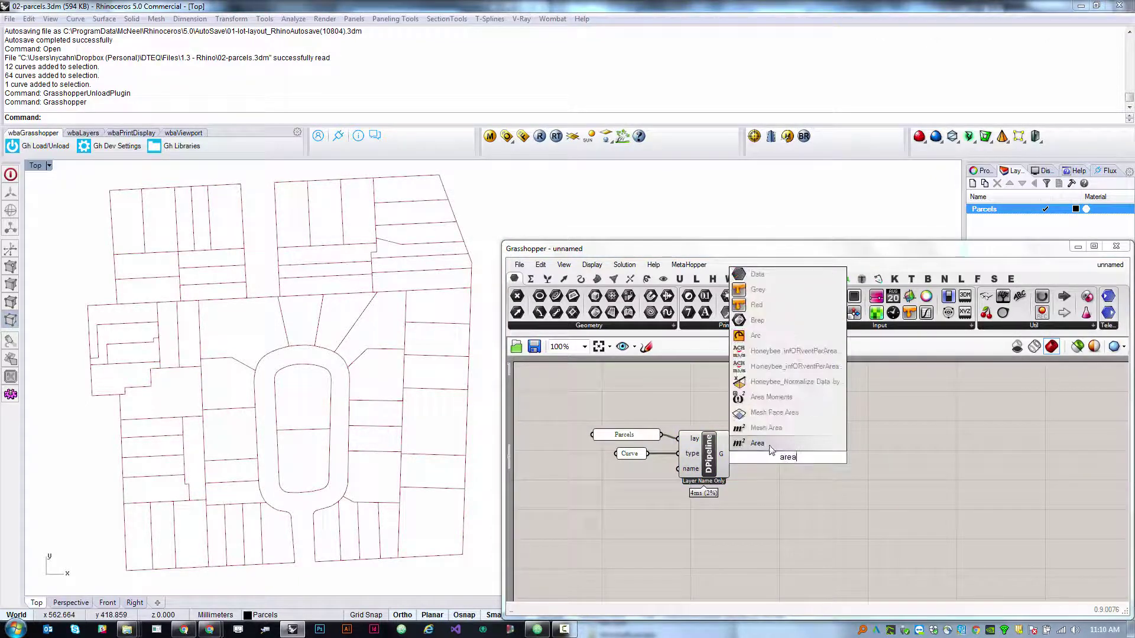
click(758, 444)
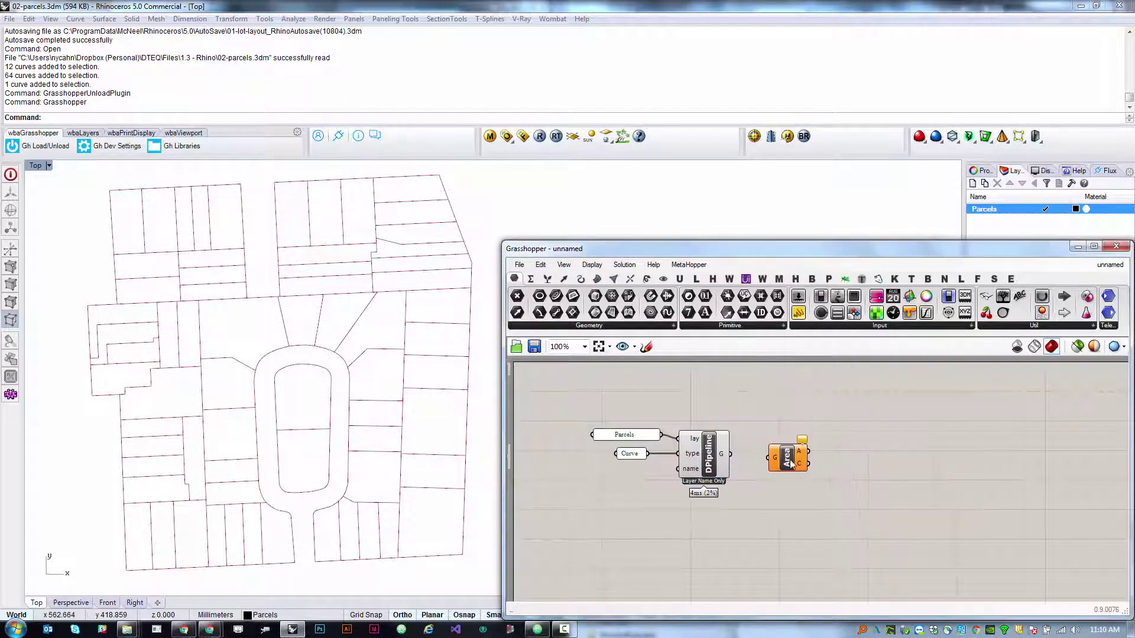
click(597, 279)
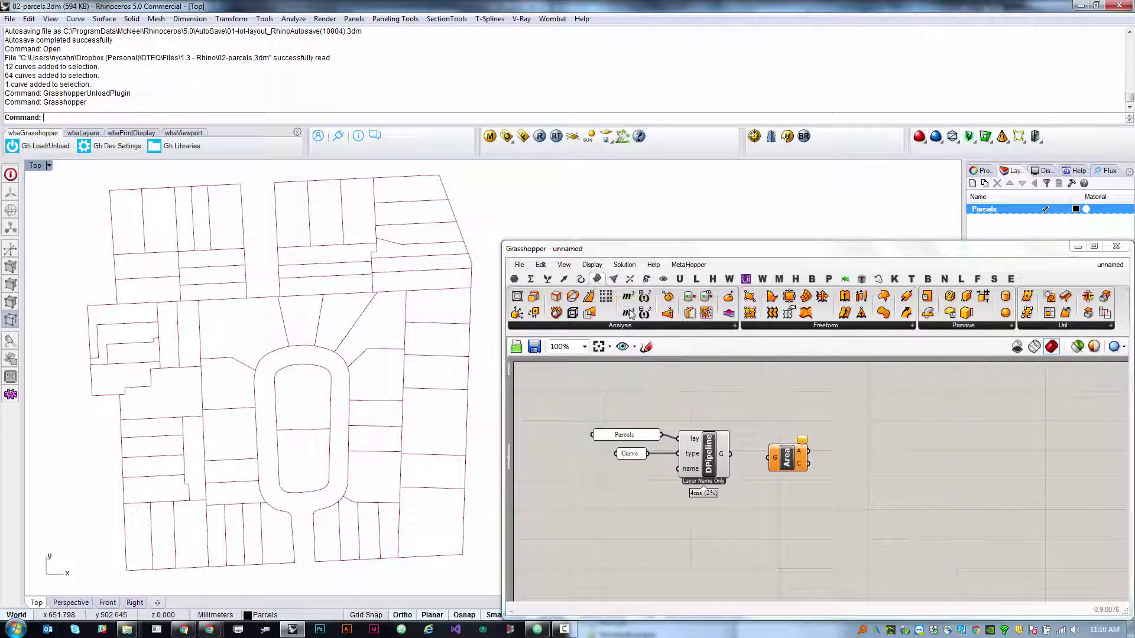
drag(727, 455, 768, 457)
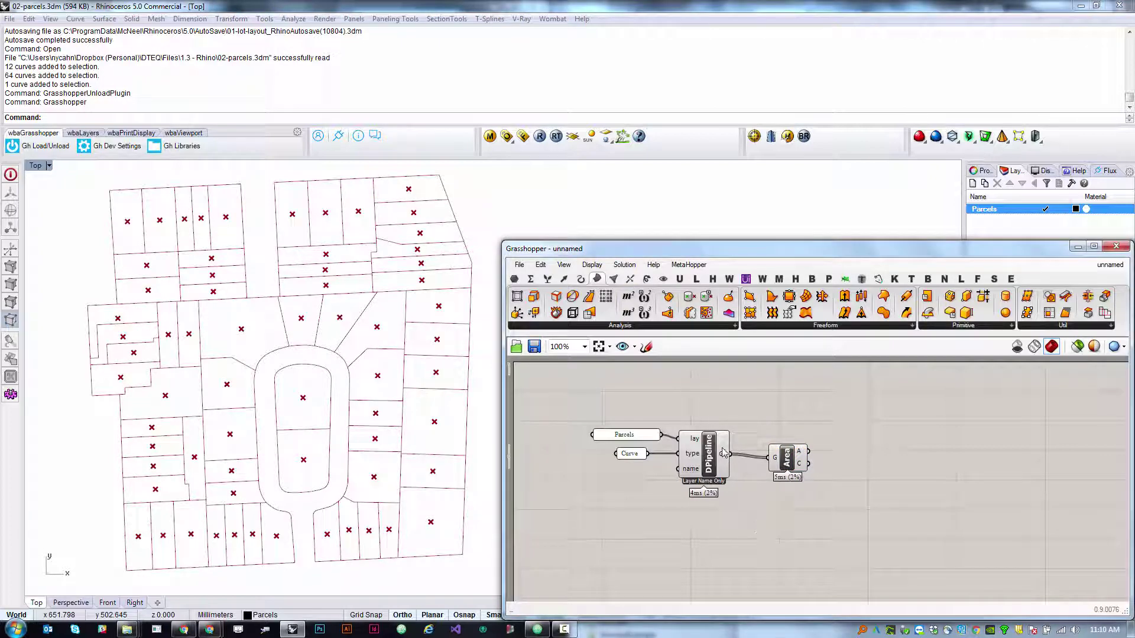
Show the parcel areas in a panel wired to the Area component's A output, and shift Area closer to the pipeline.
click(515, 280)
drag(798, 312, 940, 473)
drag(808, 451, 841, 427)
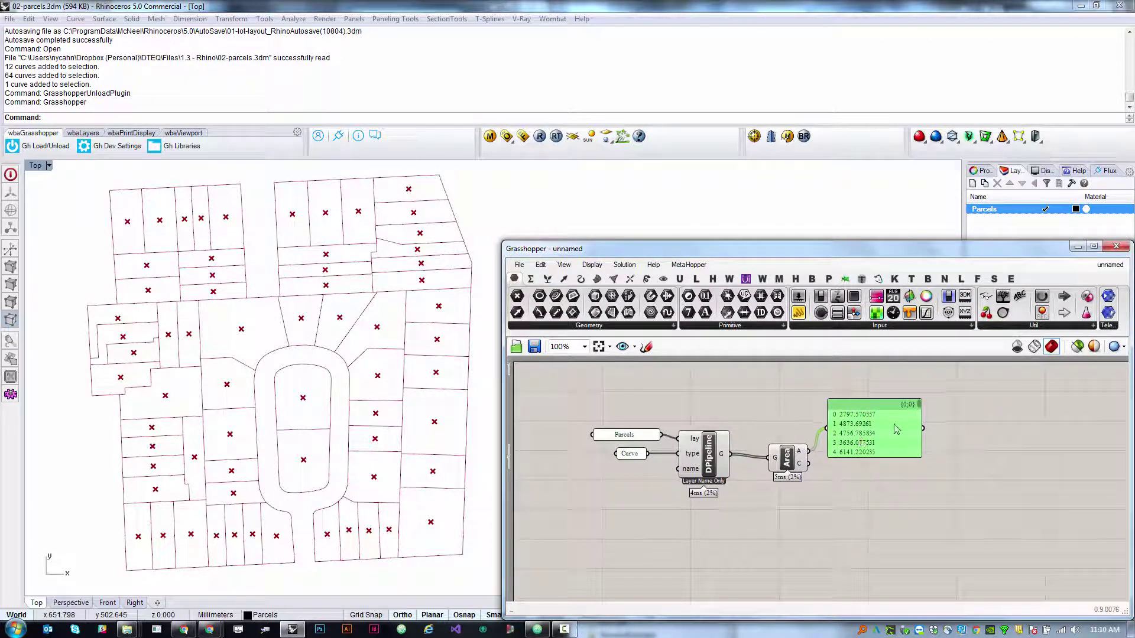
drag(801, 480, 791, 474)
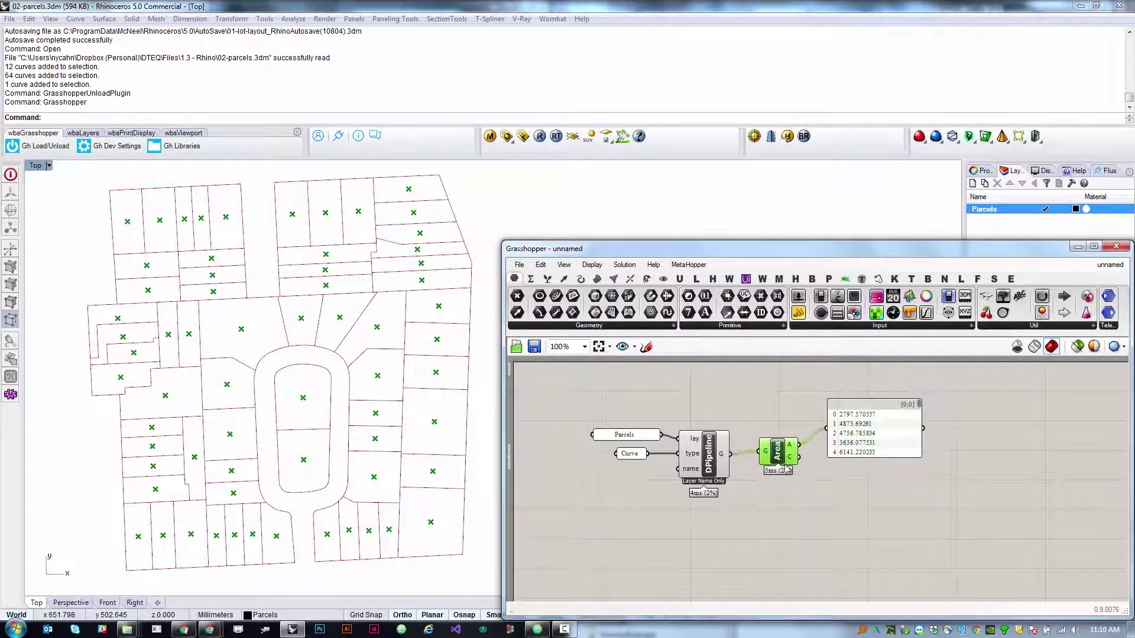
Examine the centroid markers of the parcels in the Top view.
click(466, 434)
click(231, 386)
scroll(232, 385, down, 6)
scroll(353, 440, up, 4)
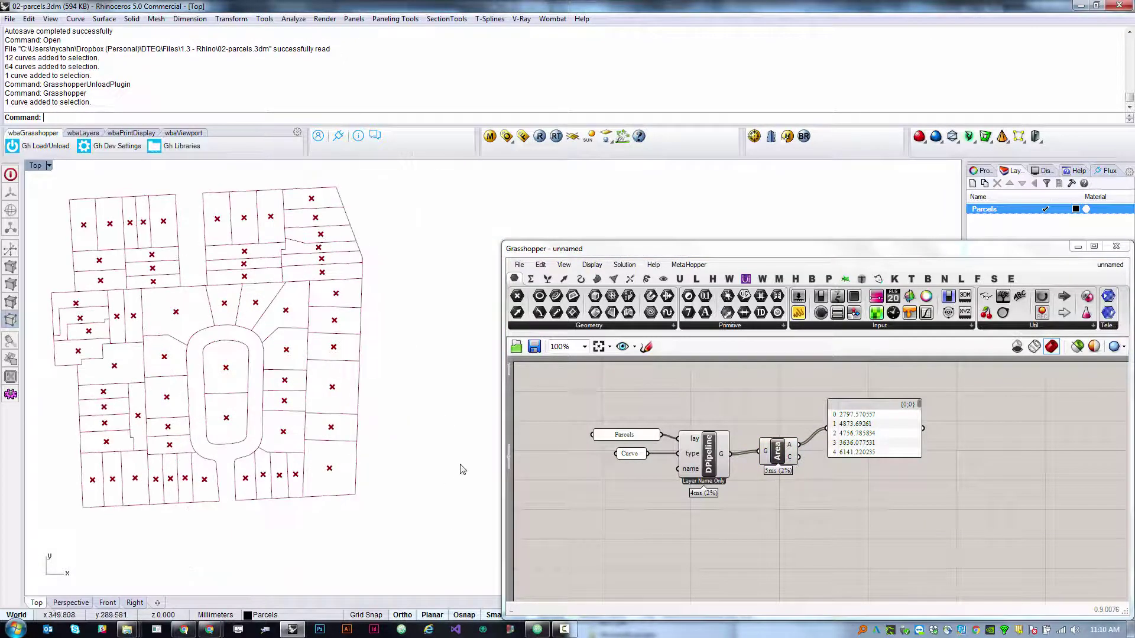
scroll(343, 411, down, 3)
scroll(342, 411, up, 5)
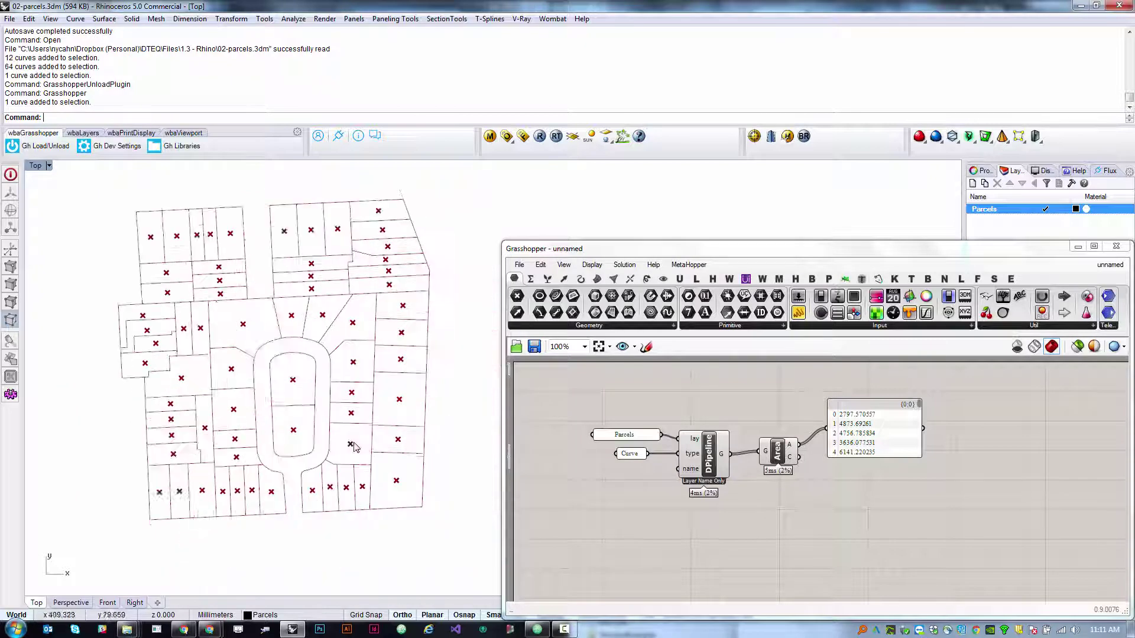
scroll(341, 412, down, 4)
scroll(283, 316, up, 4)
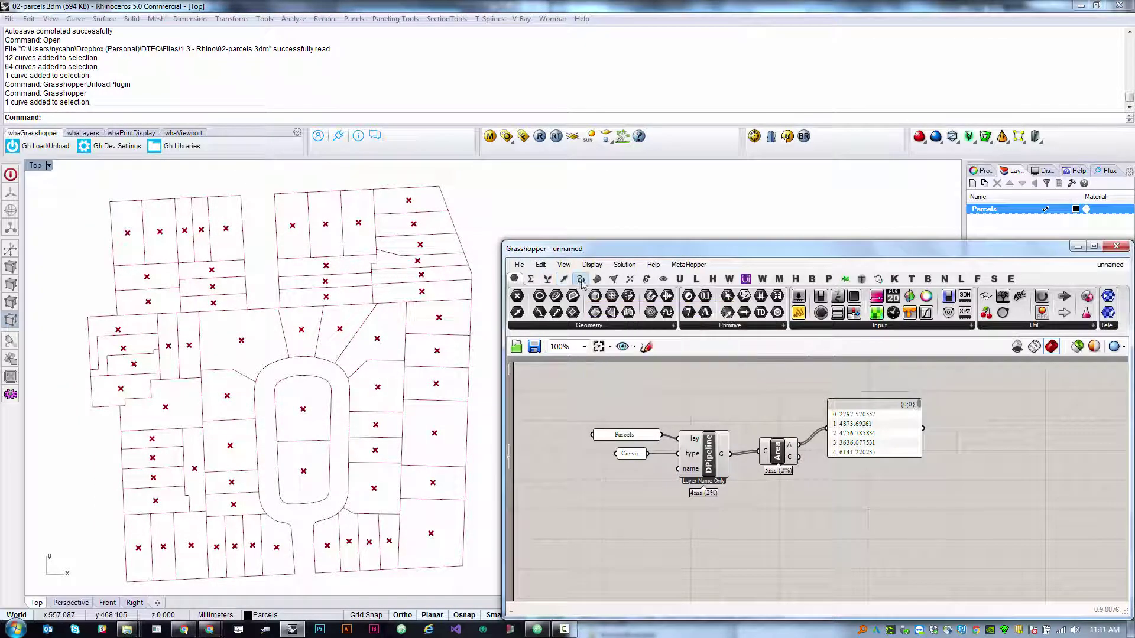
Add a Text Tag component, wiring the Area component's centroids to its location input and the areas to its text input.
click(664, 280)
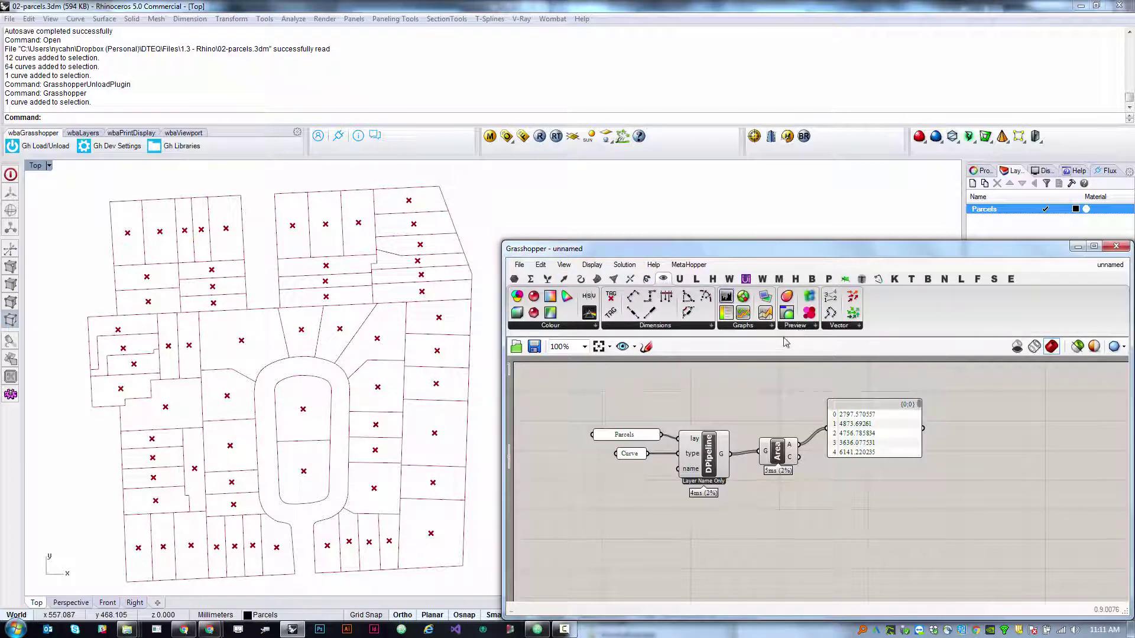
click(640, 325)
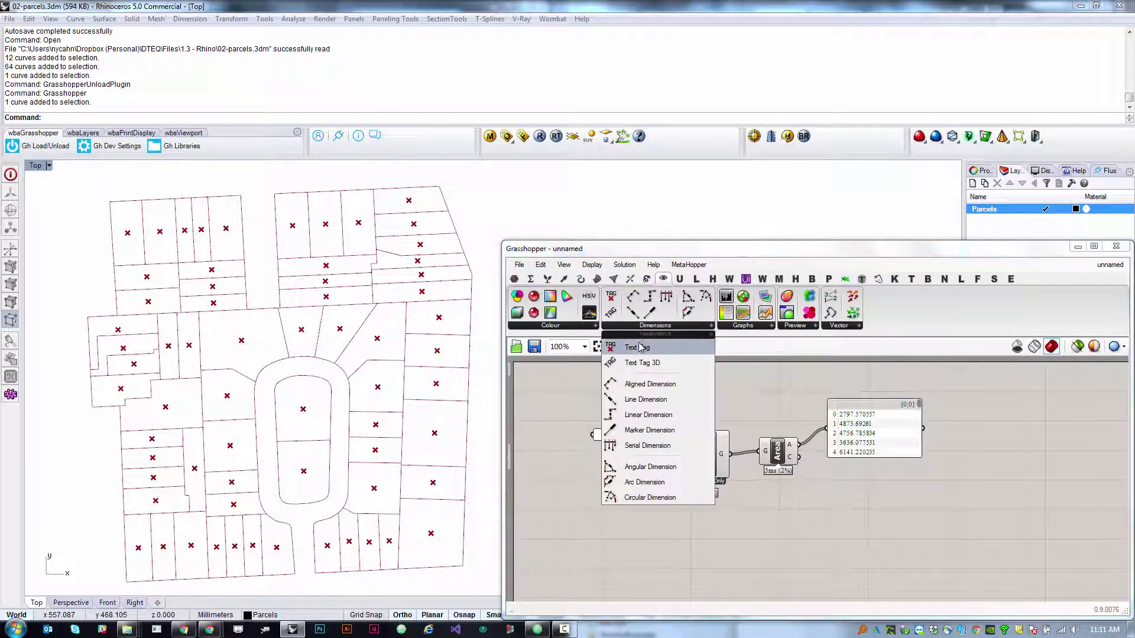
drag(630, 353, 870, 501)
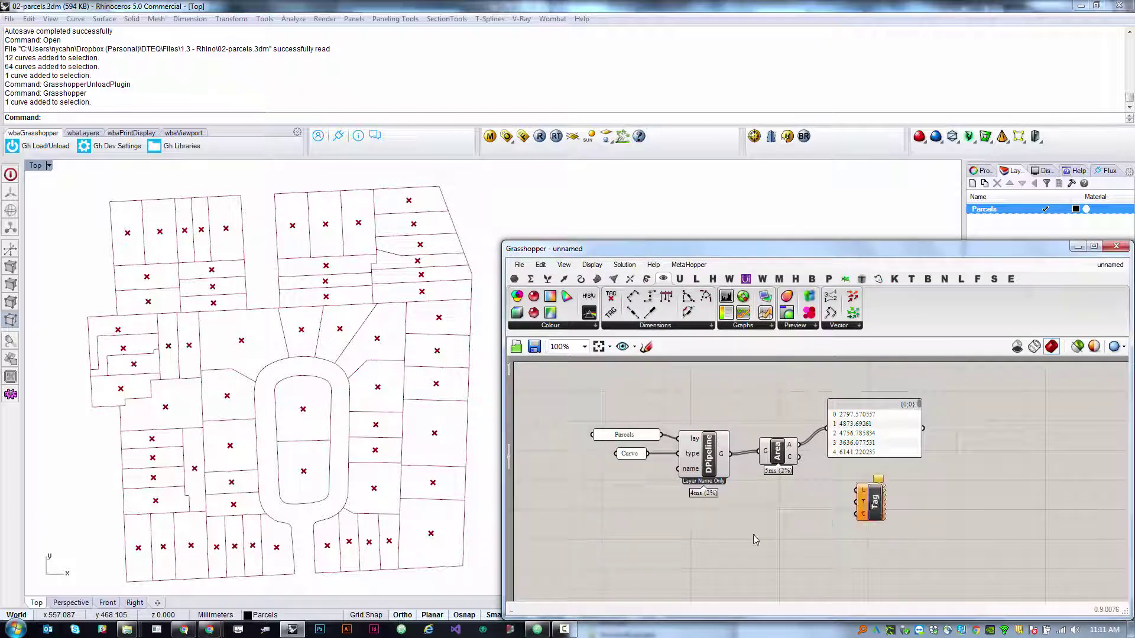
click(788, 464)
mouse_move(795, 465)
drag(795, 460, 860, 492)
click(826, 524)
drag(792, 447, 897, 484)
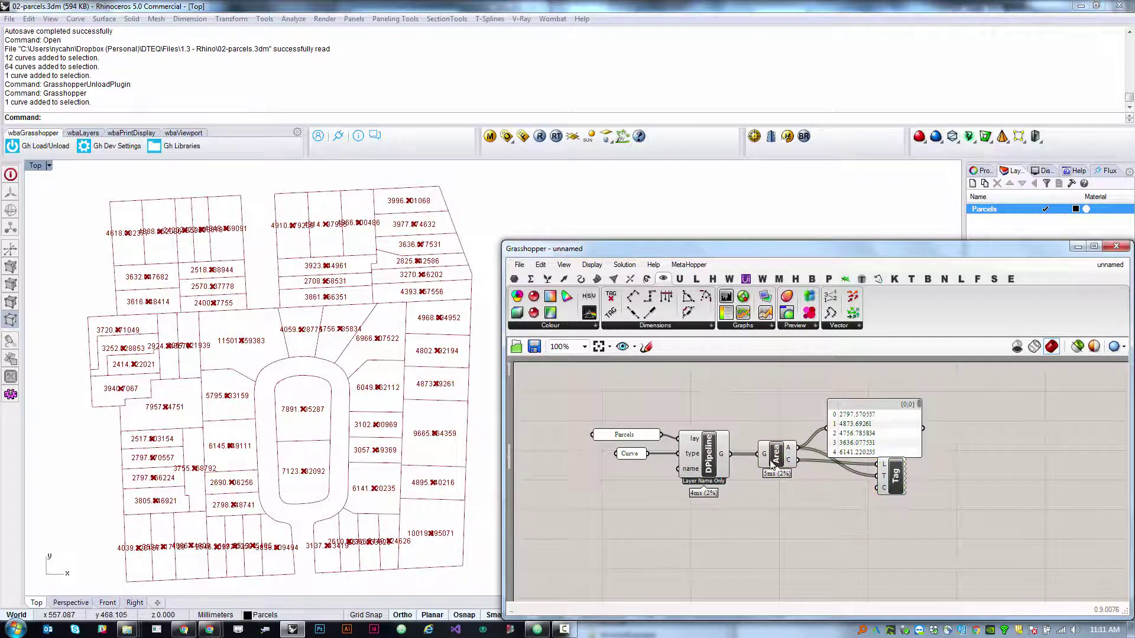
Turn off the Area component's preview to hide the centroid markers.
click(773, 465)
right_click(777, 492)
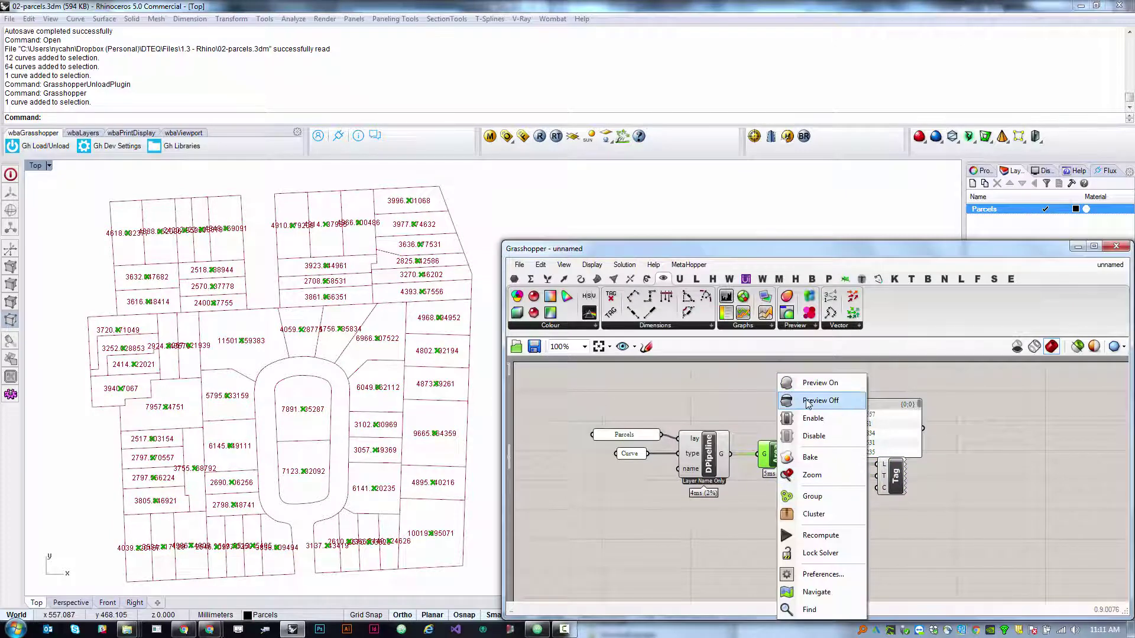
click(820, 401)
click(762, 520)
Turn on control points for the parcel tagged 4873.69261 and pull its two outer corner points outward to widen the lot.
scroll(365, 406, up, 5)
scroll(365, 406, down, 5)
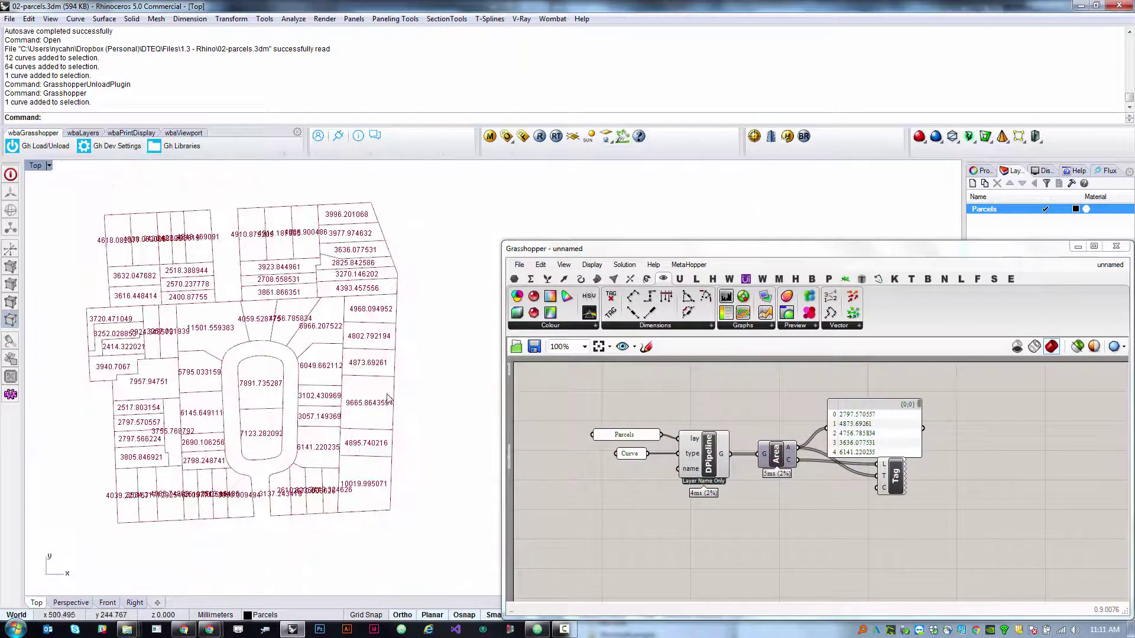
scroll(431, 388, up, 5)
click(409, 387)
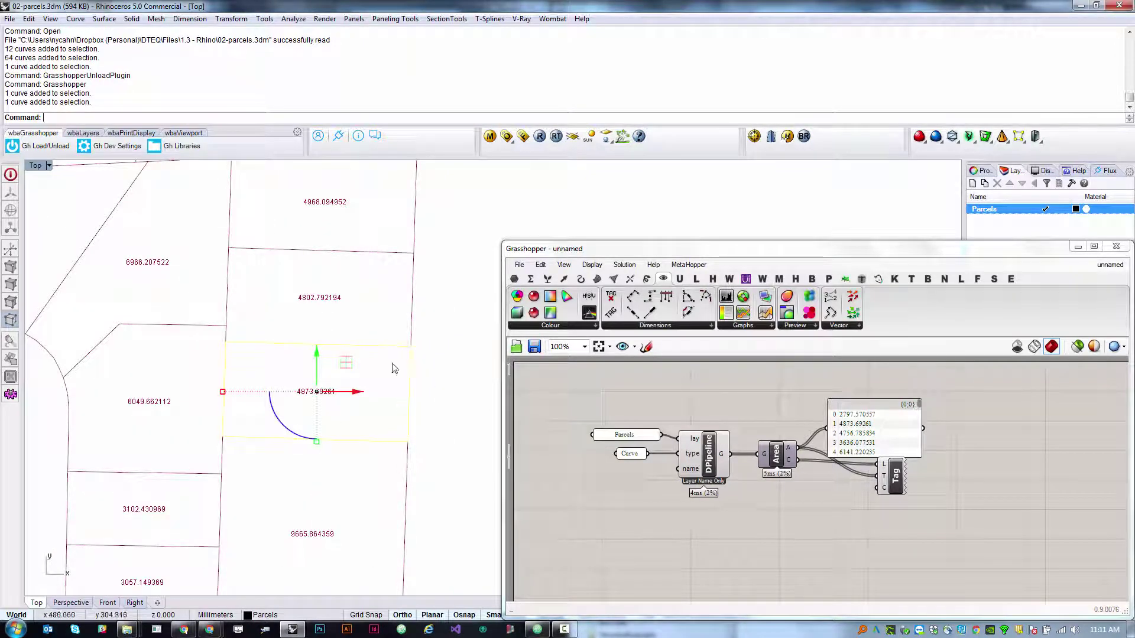
scroll(368, 435, down, 3)
text(PointsOn)
key(Return)
drag(408, 378, 373, 452)
drag(377, 372, 427, 465)
drag(425, 410, 471, 412)
key(Escape)
scroll(426, 362, up, 5)
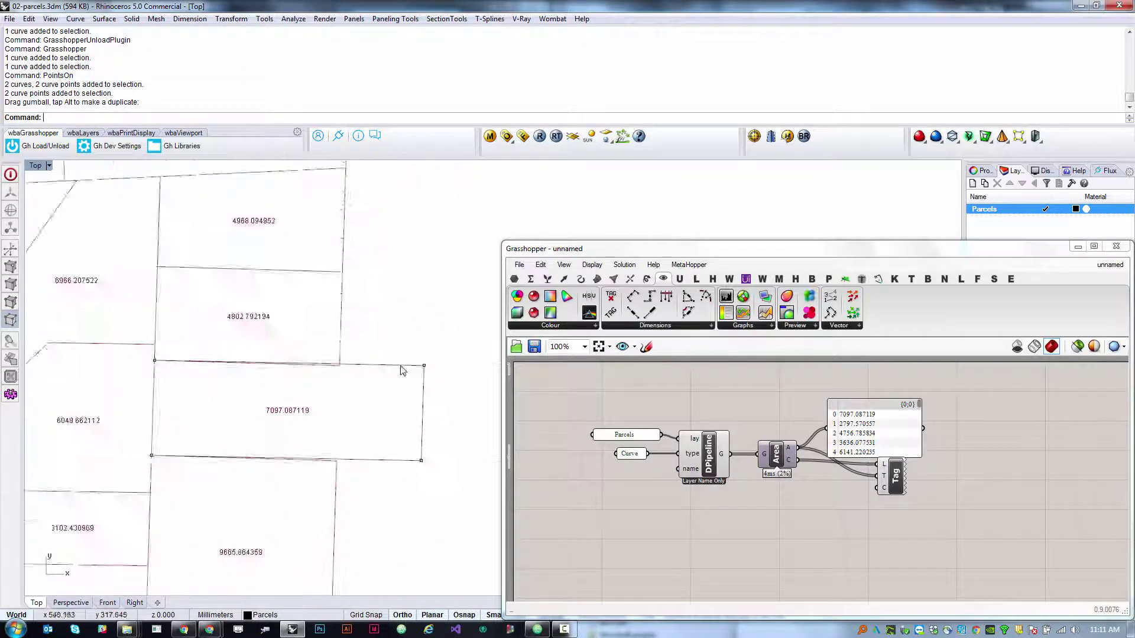
Undo the widening of the parcel and leave control point editing.
key(ctrl+z)
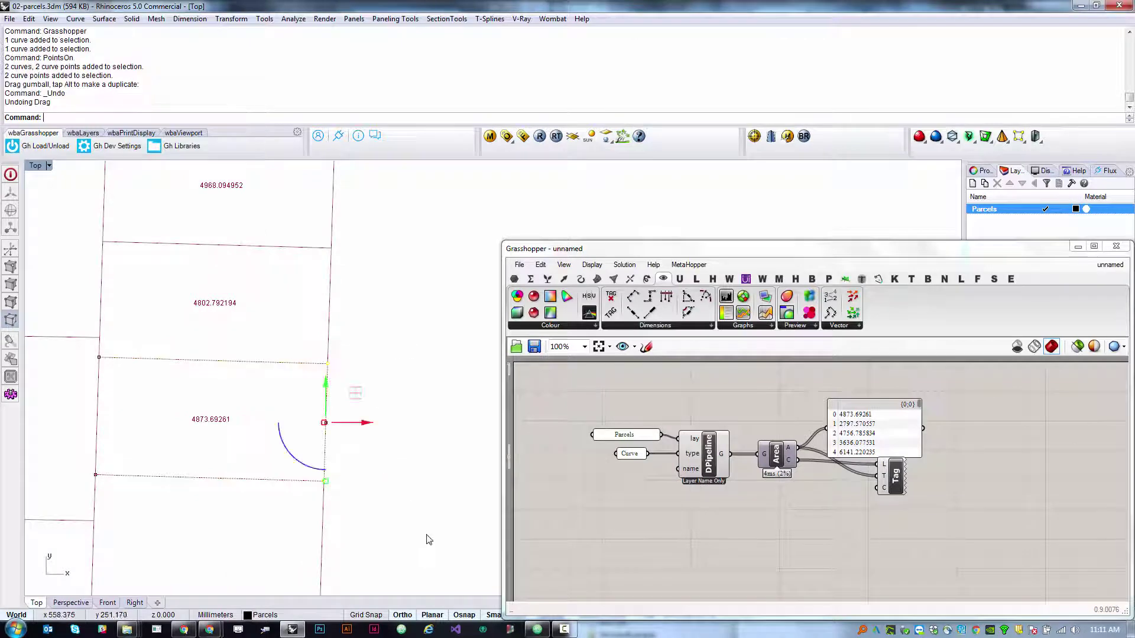
key(Escape)
scroll(300, 385, down, 5)
scroll(288, 367, down, 2)
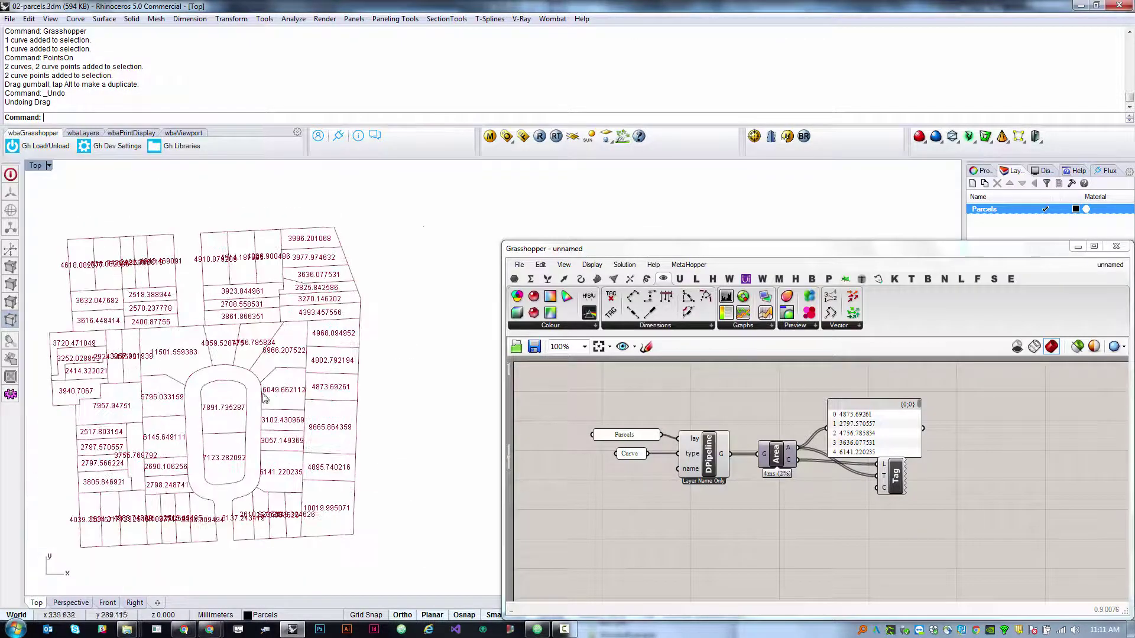
Draw a closed polyline through the four corners of the untagged strip between the parcels tagged 4848.469091 and 4910.879209.
scroll(307, 332, up, 2)
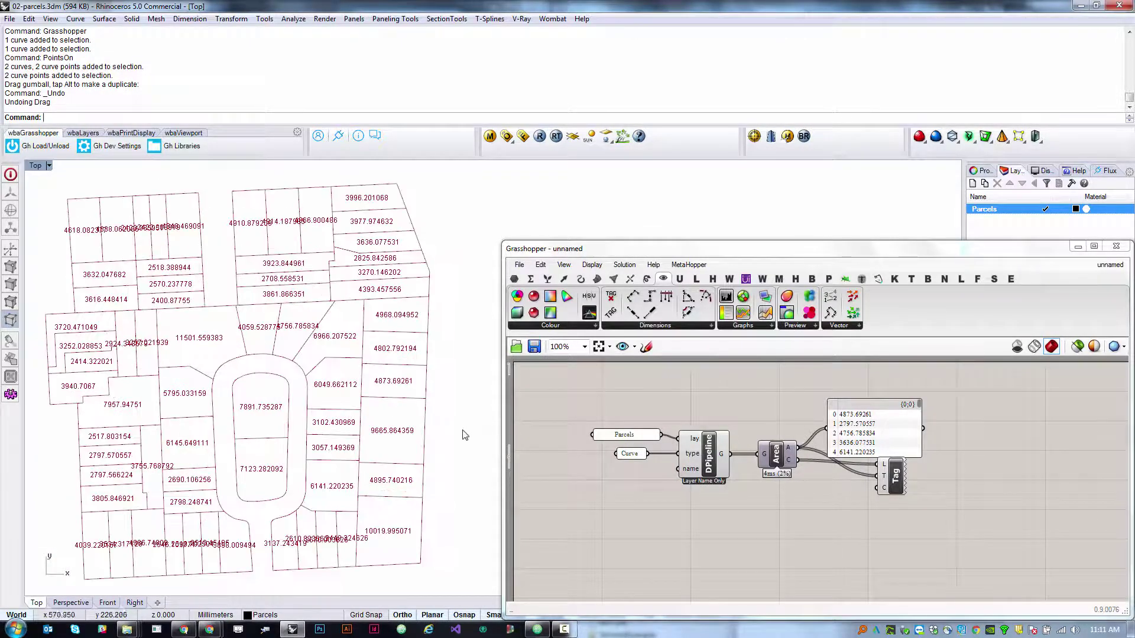
text(PL)
key(Return)
scroll(213, 194, up, 3)
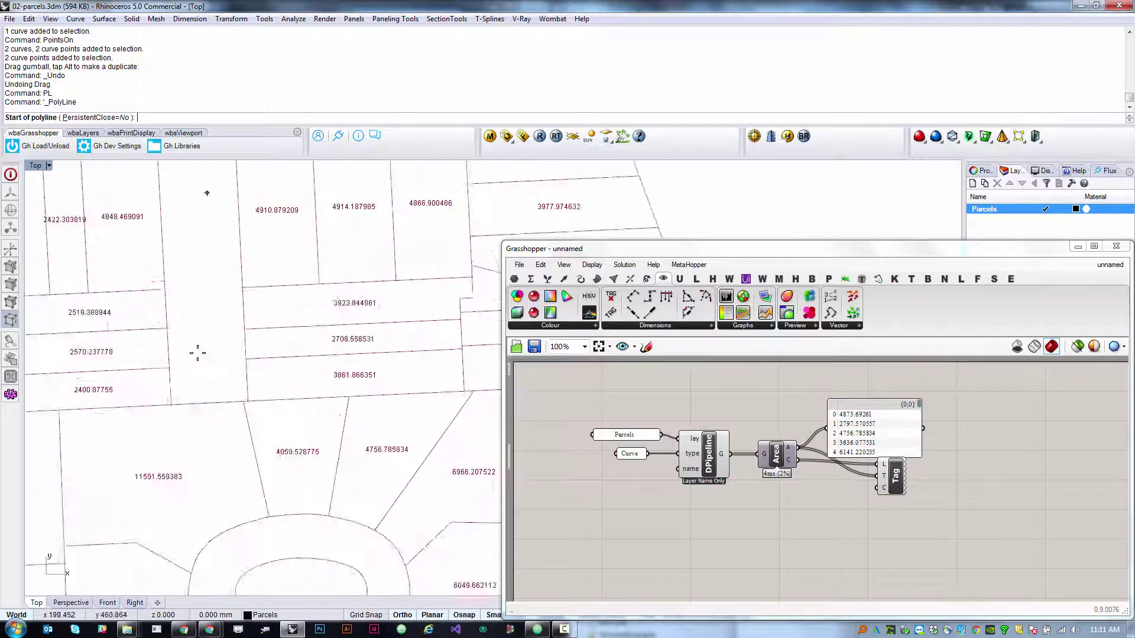
scroll(197, 362, down, 2)
click(176, 242)
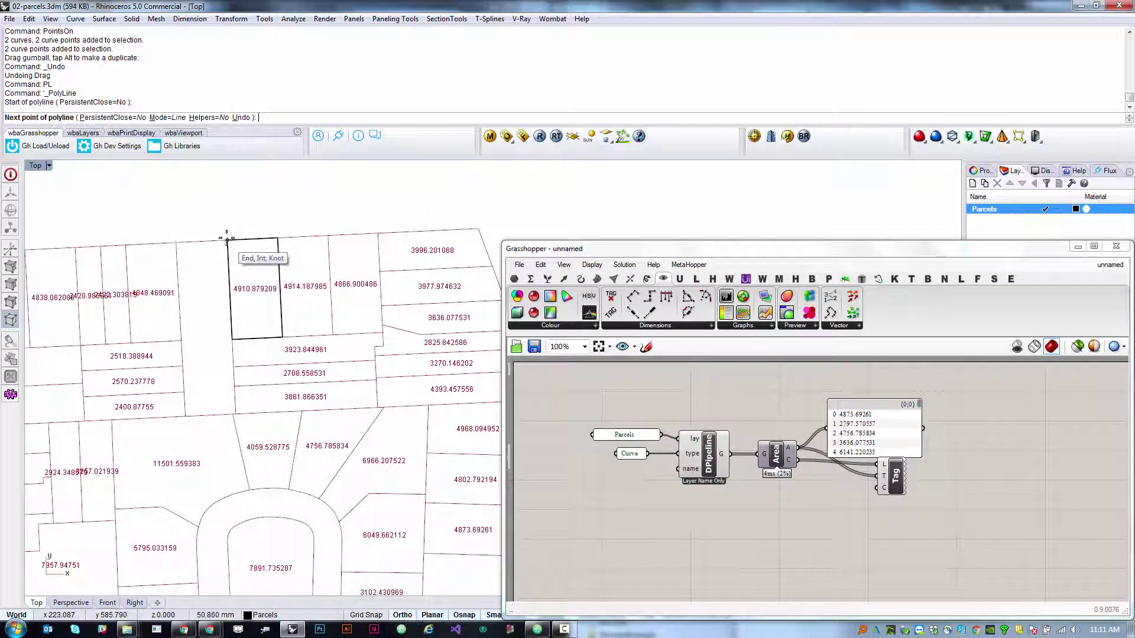
click(226, 238)
click(236, 414)
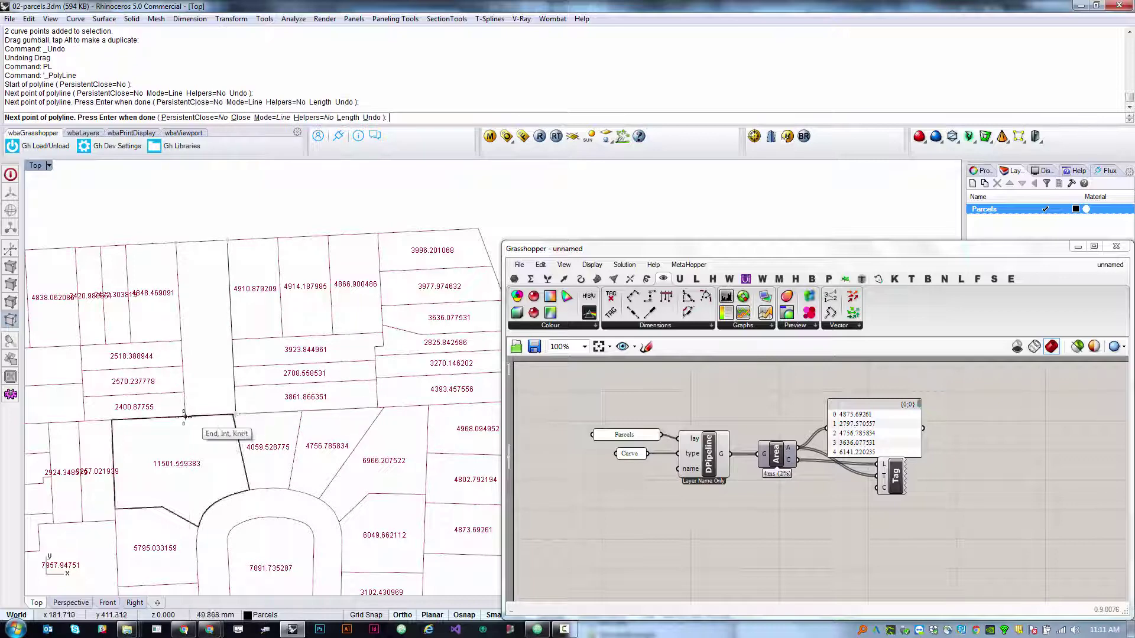
click(184, 417)
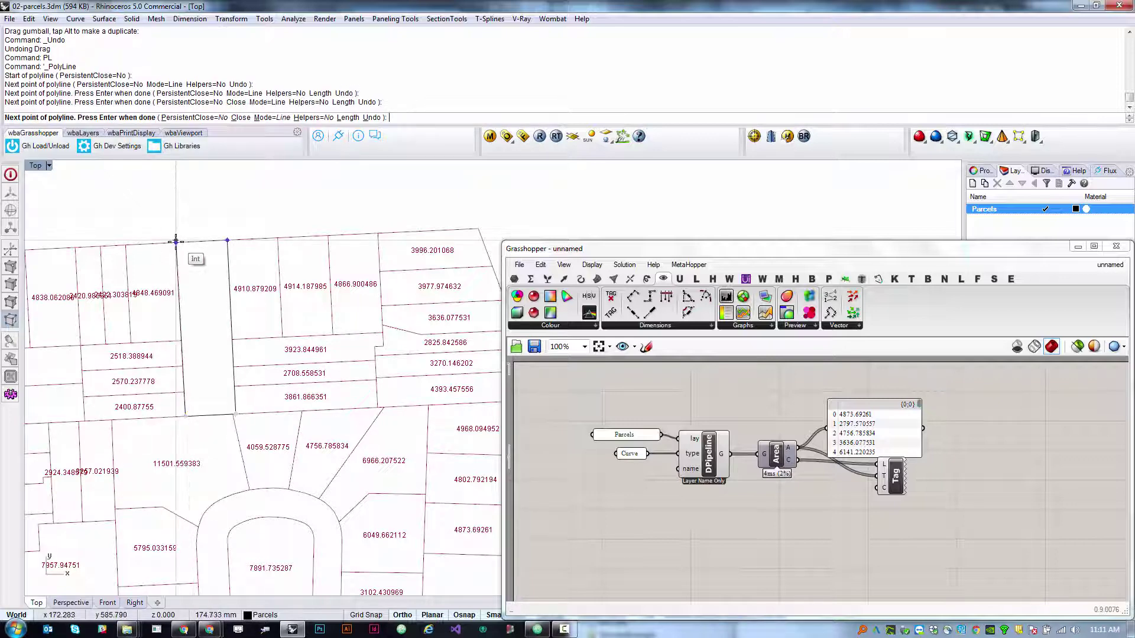
scroll(175, 242, up, 14)
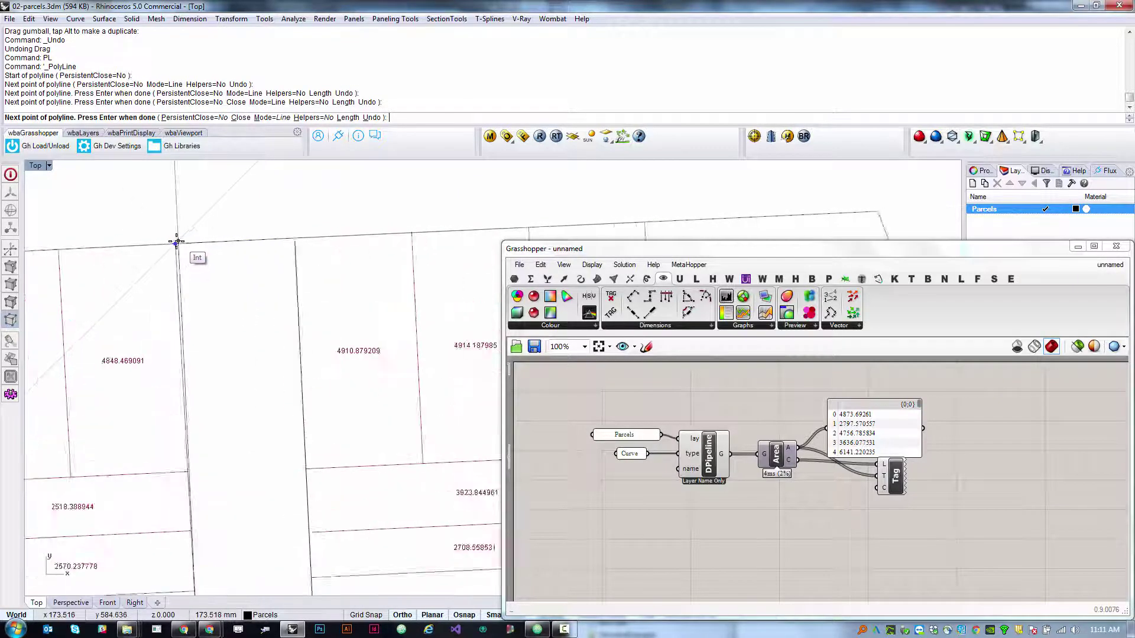
click(175, 243)
scroll(230, 241, down, 14)
scroll(236, 242, up, 5)
scroll(222, 276, down, 5)
Draw three separate rectangles above the parcel block, with areas of about 8759, 2447 and 2860.
text(rec)
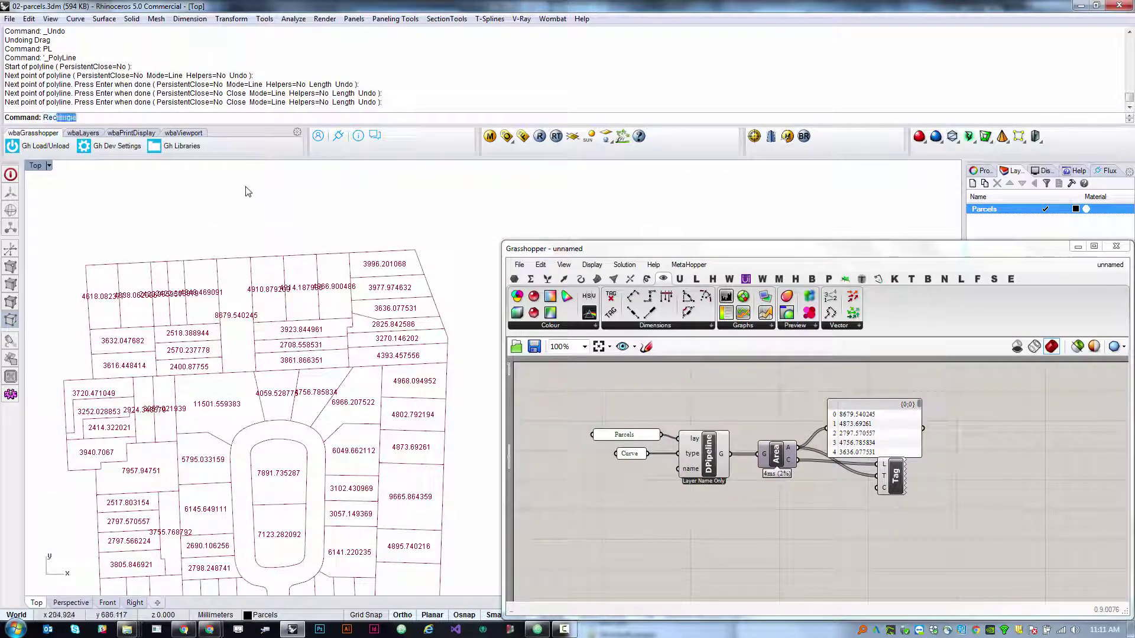
key(Return)
click(259, 178)
click(197, 239)
right_click(356, 202)
click(343, 196)
click(310, 229)
right_click(349, 214)
click(408, 199)
click(373, 235)
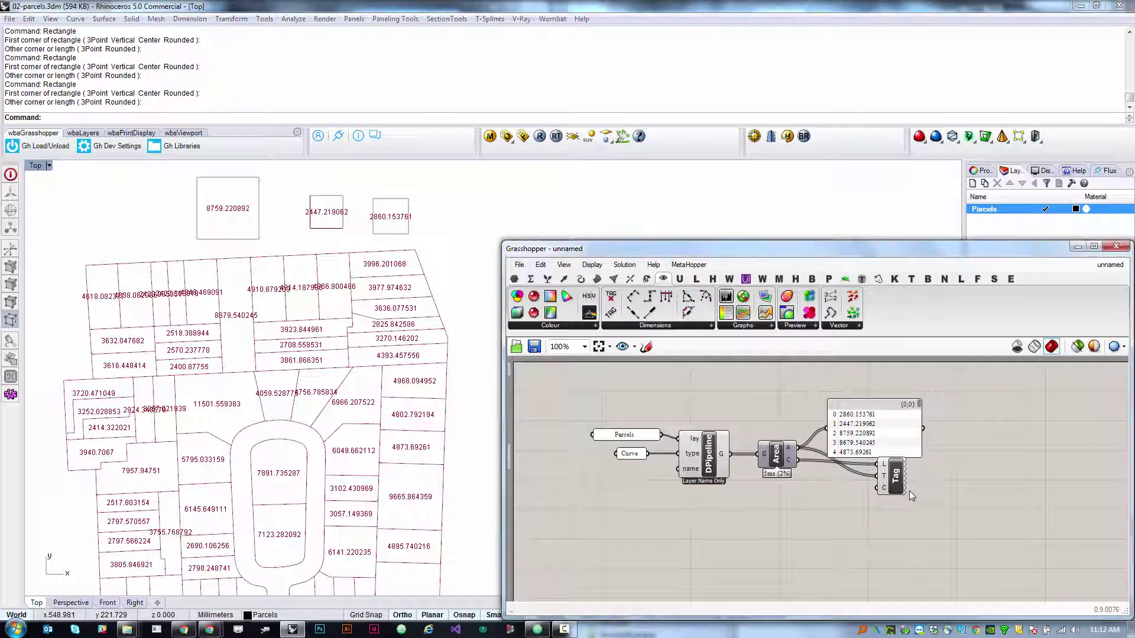
Move the Text Tag component slightly away from the area panel and nudge the Area component to tidy the definition.
drag(895, 476, 915, 486)
click(843, 513)
scroll(462, 412, up, 3)
scroll(268, 373, down, 1)
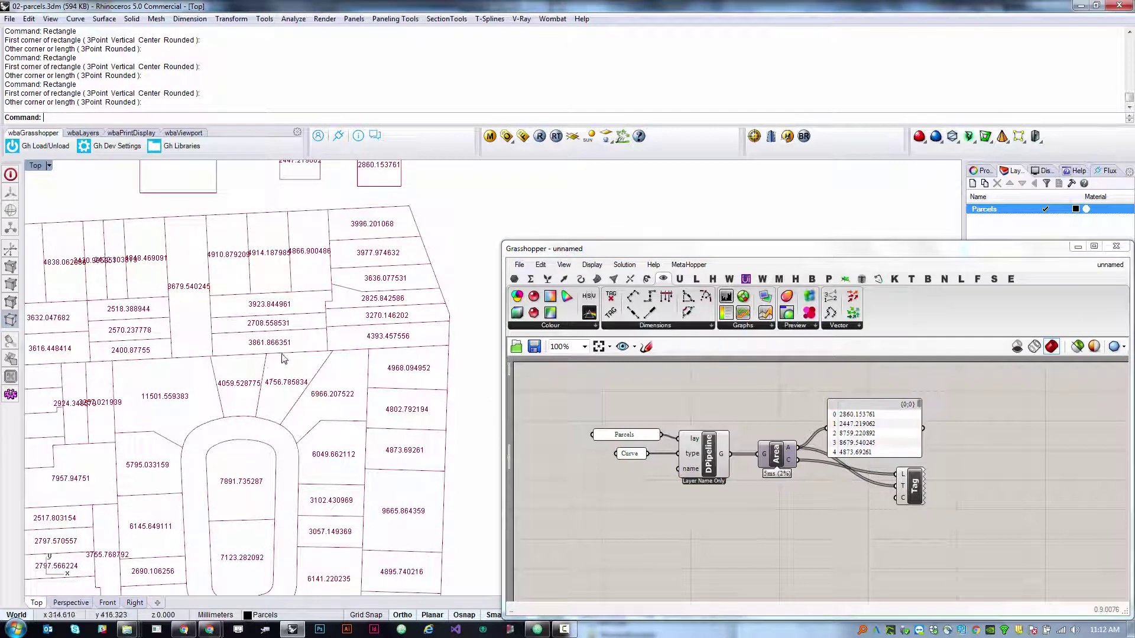
scroll(443, 371, up, 2)
scroll(443, 372, down, 2)
scroll(446, 293, up, 2)
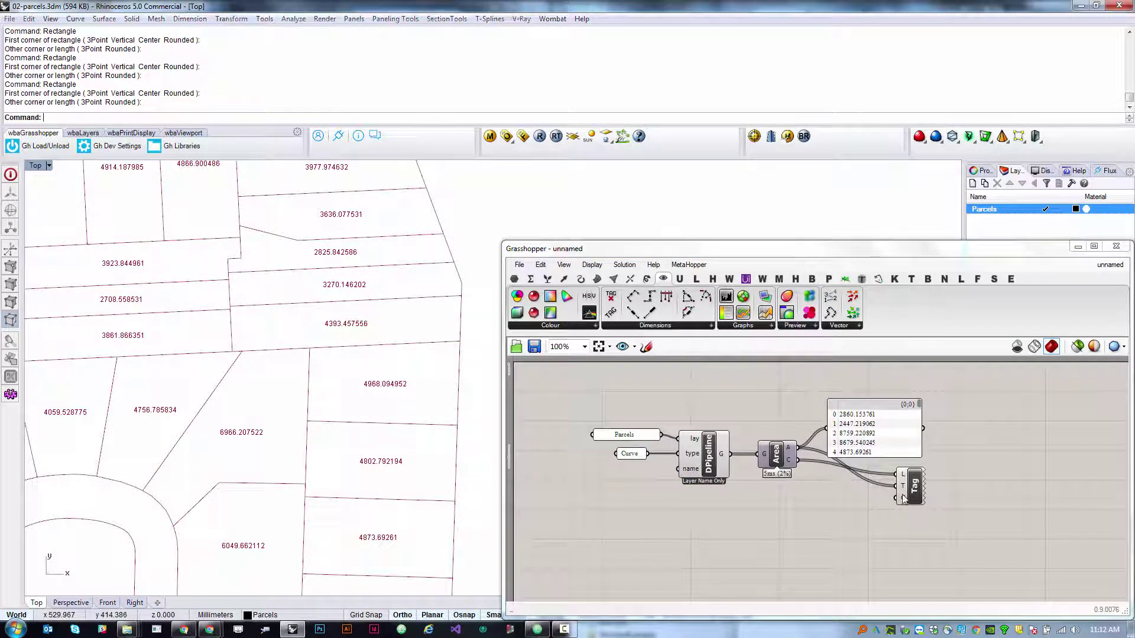
mouse_move(775, 467)
mouse_down()
mouse_move(763, 454)
mouse_move(773, 480)
mouse_move(777, 467)
mouse_up()
click(785, 513)
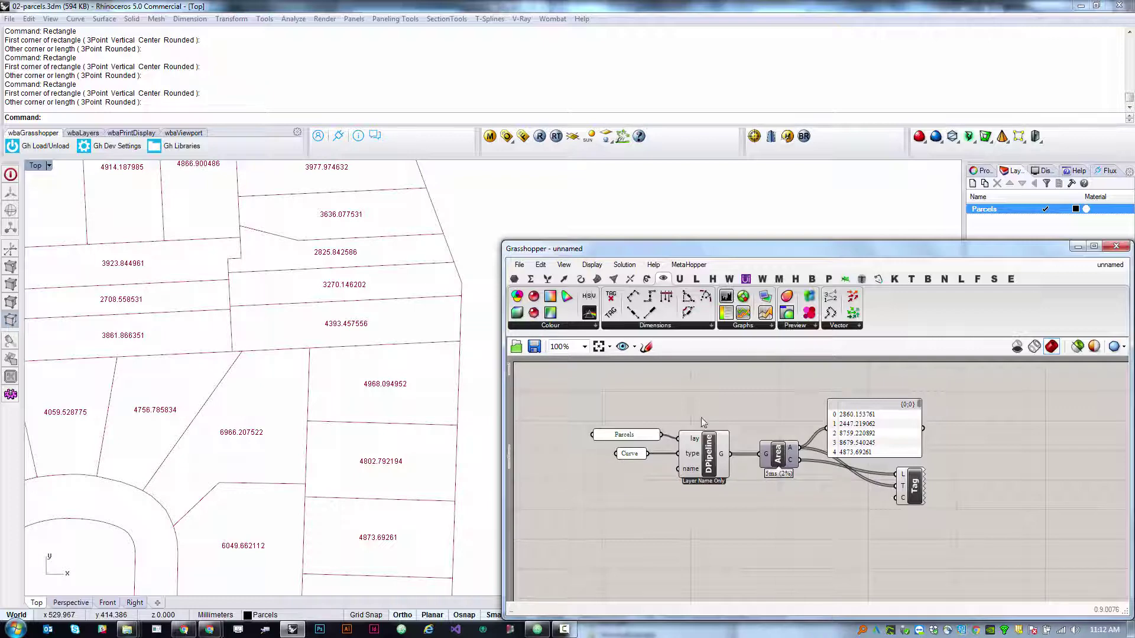
Add a Format component, wiring the areas into its 0 input and its text output into the Text Tag's text input.
double_click(821, 524)
text(form)
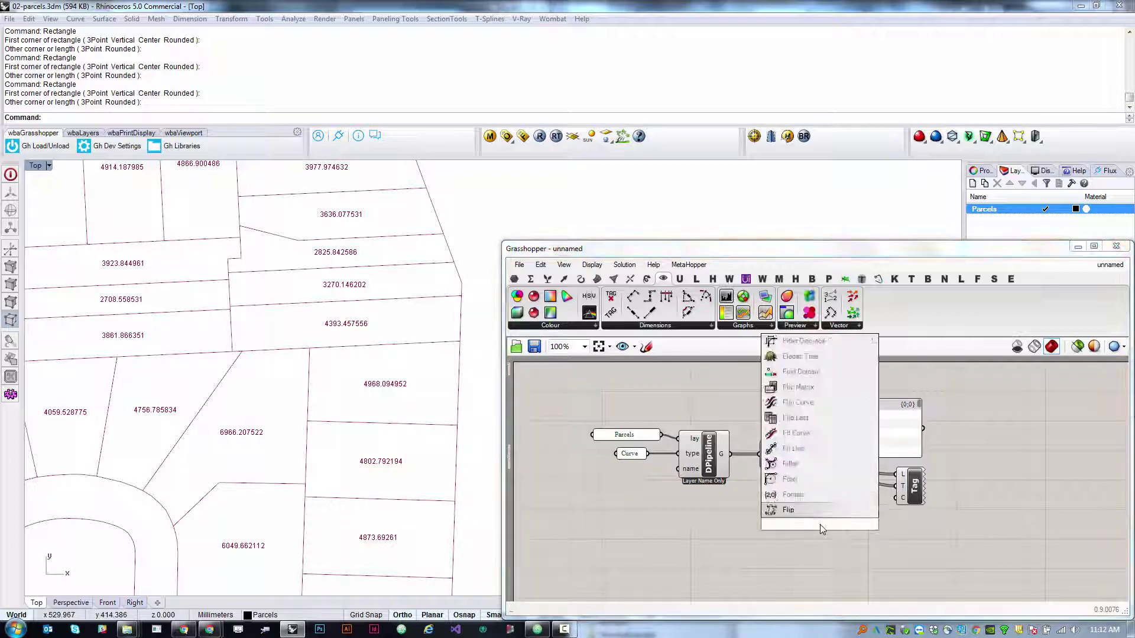
key(Return)
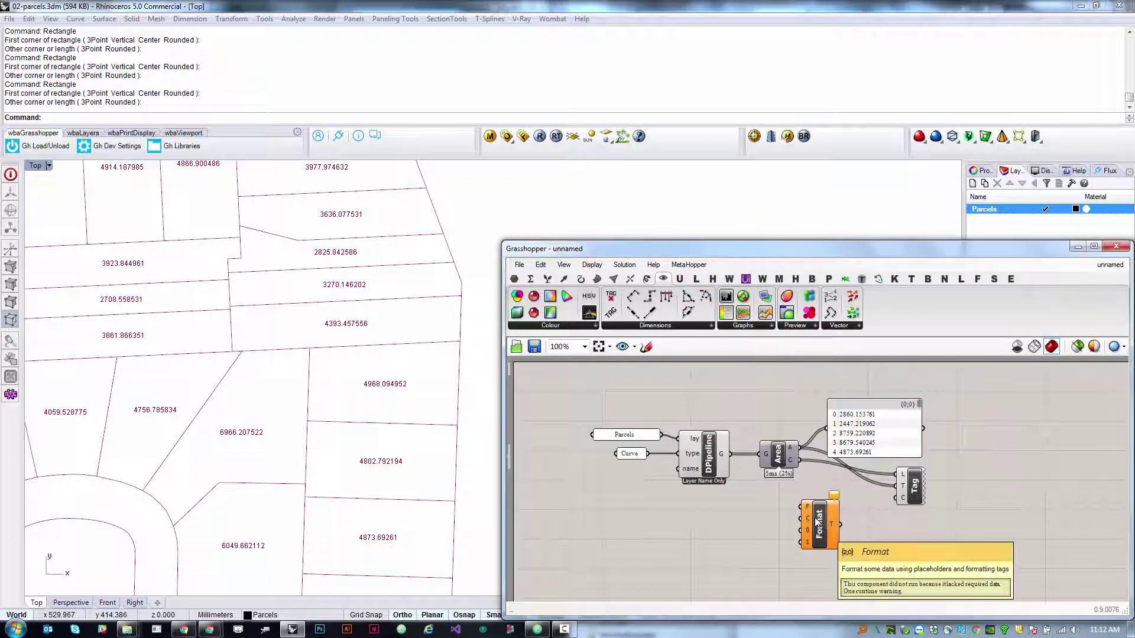
mouse_move(793, 450)
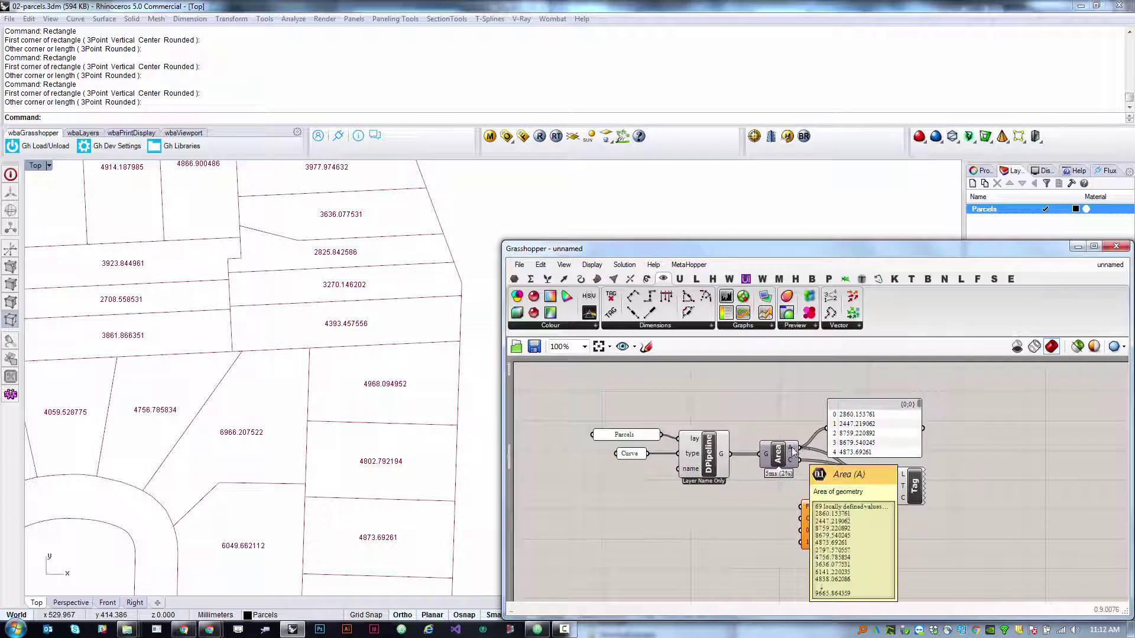
drag(793, 451, 892, 491)
click(829, 528)
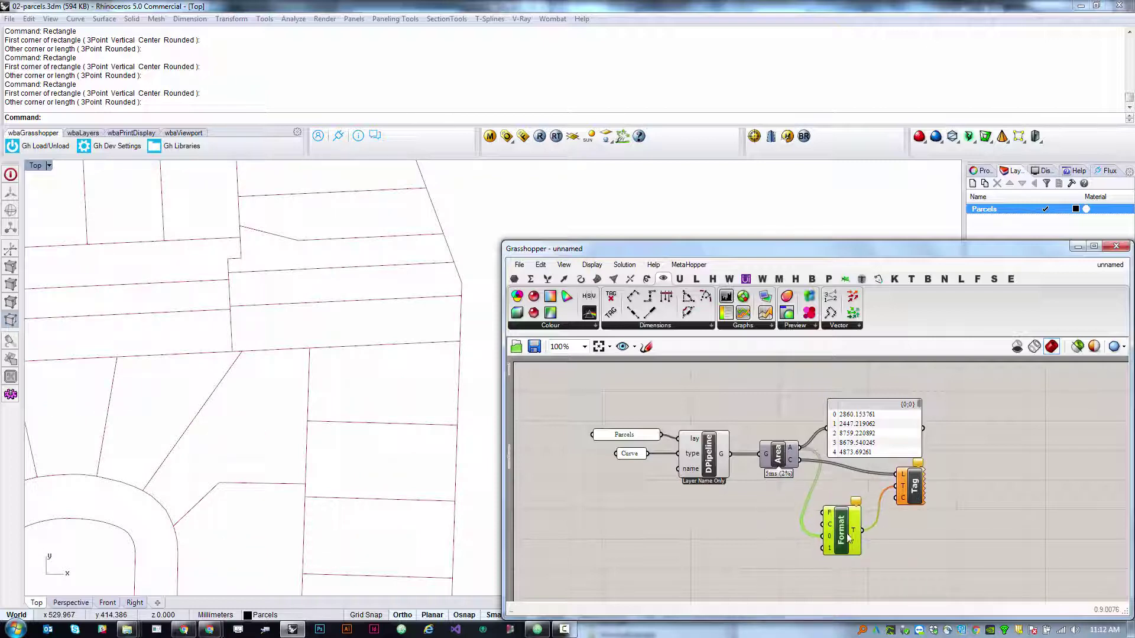
Add an empty panel beside the Format component's inputs.
scroll(837, 526, up, 4)
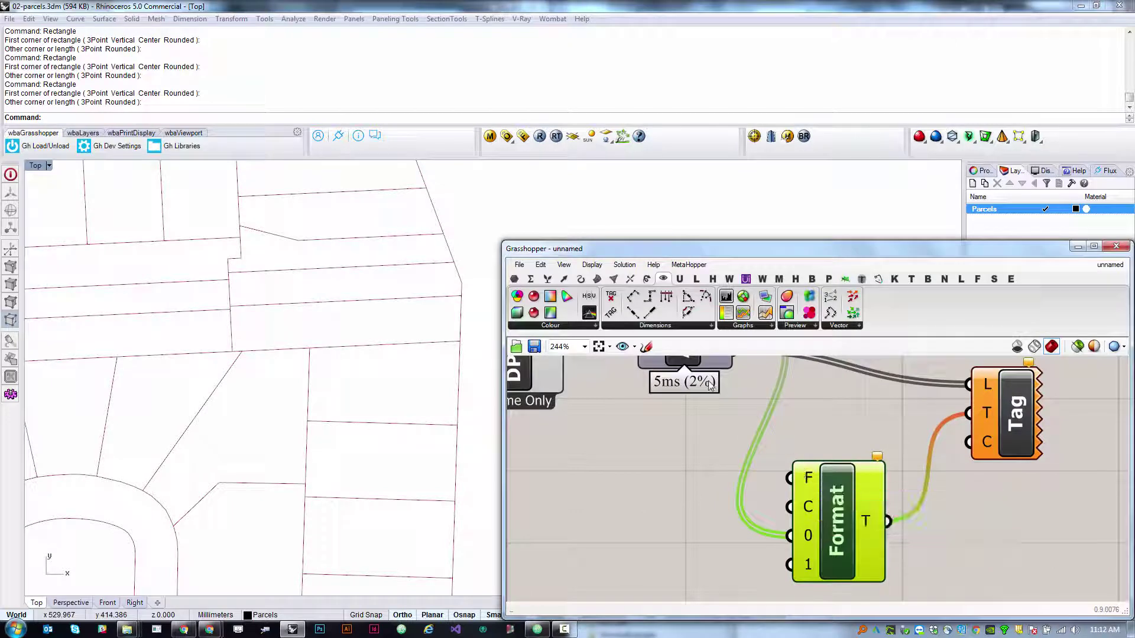
click(515, 278)
click(800, 312)
scroll(763, 446, down, 3)
scroll(627, 502, up, 3)
scroll(695, 535, down, 3)
drag(748, 476, 746, 473)
scroll(746, 473, up, 1)
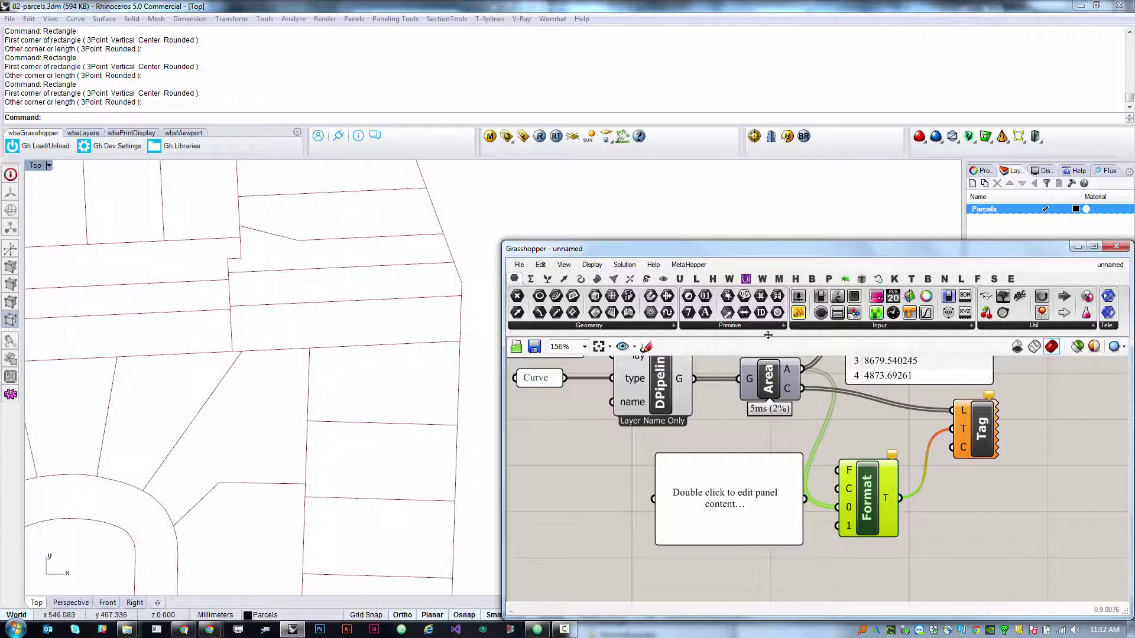
Enter {0:0,0} SF in the new panel and wire it into the Format component's F input.
double_click(751, 522)
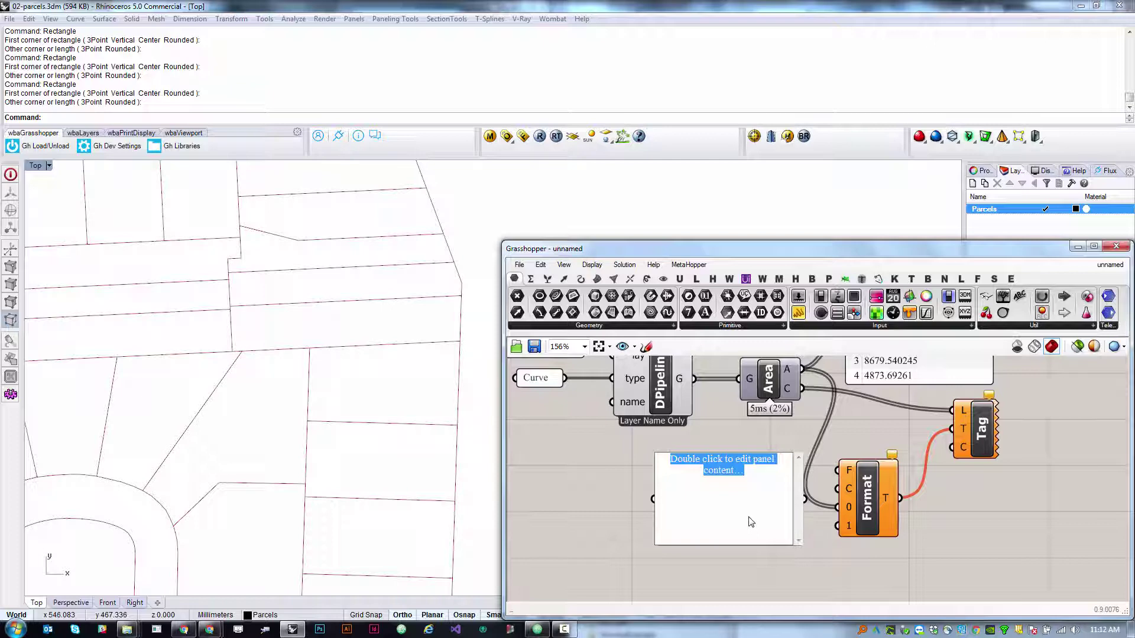
text({)
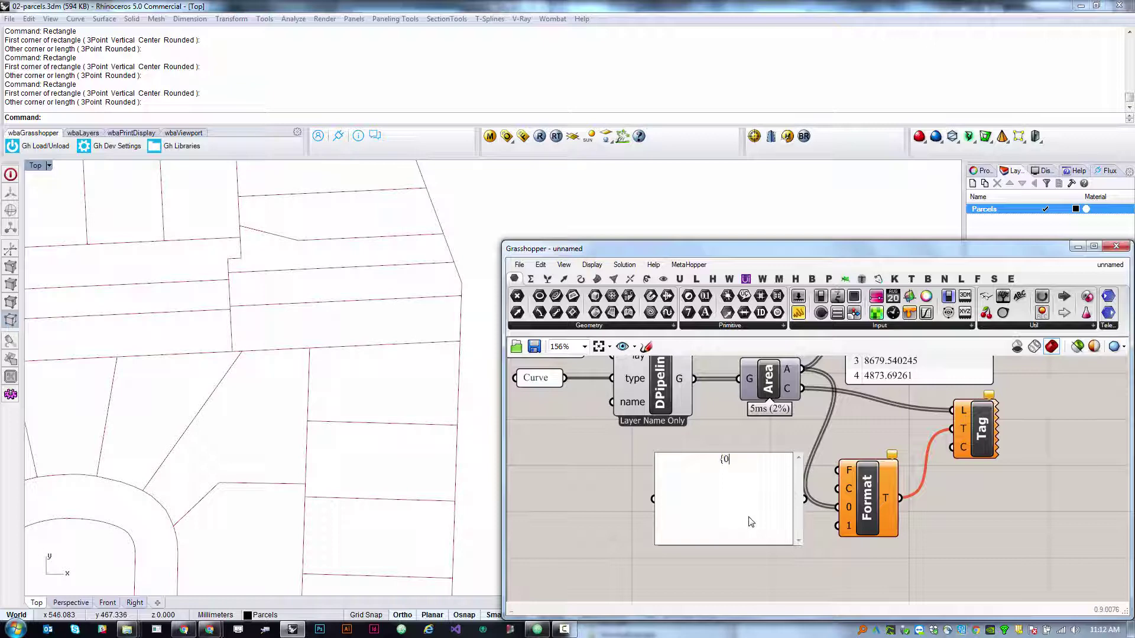
text(0:0)
text(.)
text(0} )
text(SF)
click(776, 421)
drag(805, 498, 837, 470)
scroll(704, 528, down, 3)
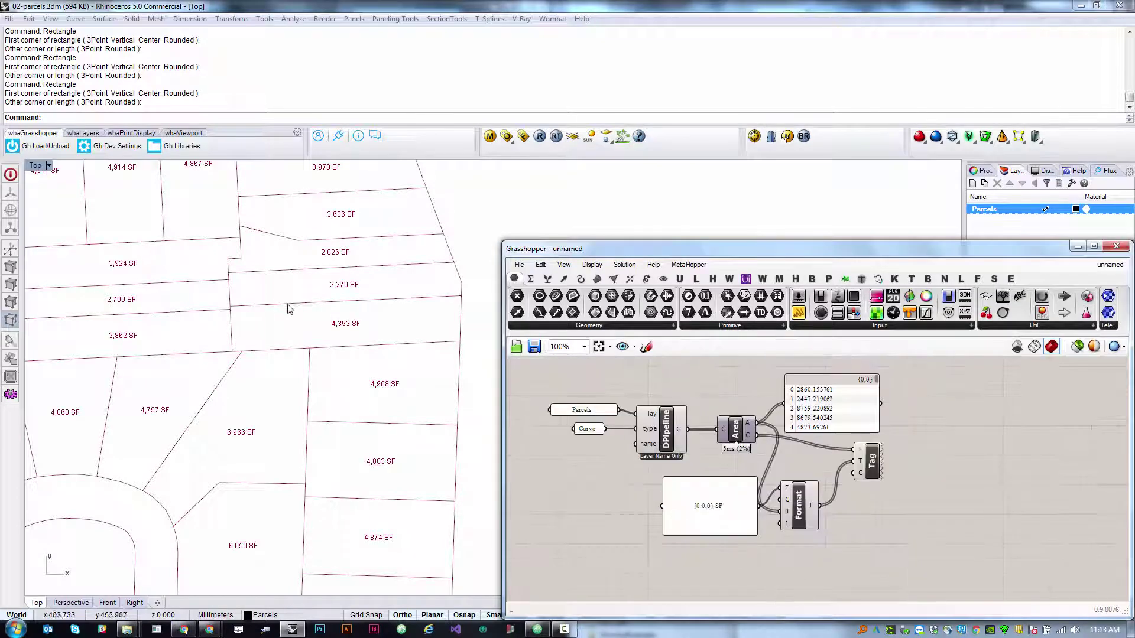
Check the formatted parcel labels and shrink the format panel to fit its text.
scroll(166, 307, down, 5)
scroll(165, 308, up, 8)
scroll(165, 308, up, 2)
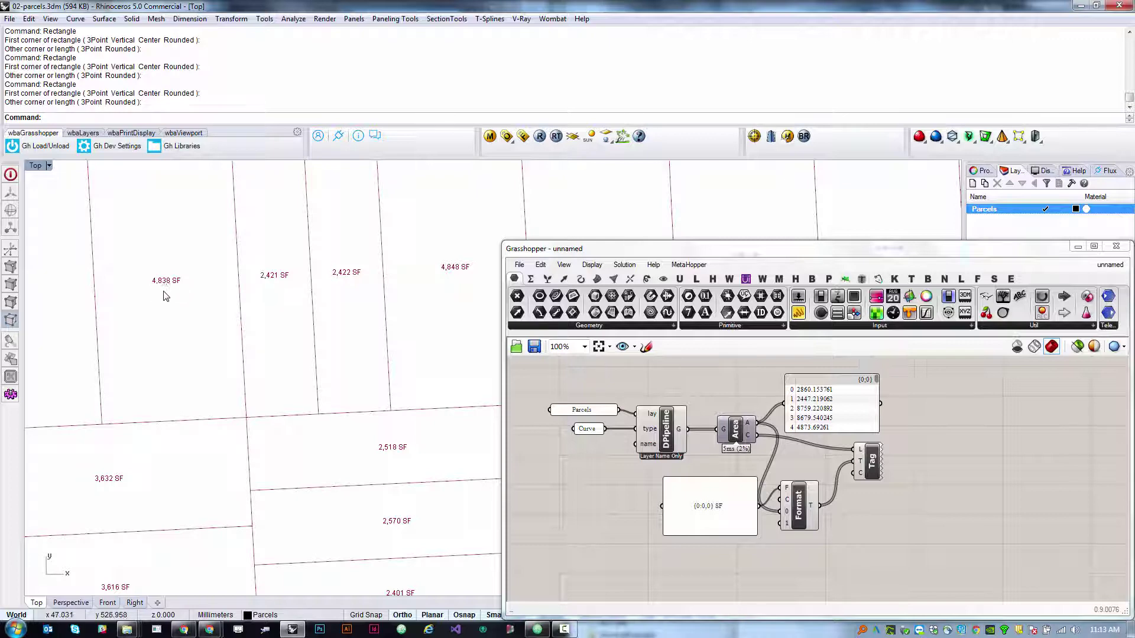
scroll(151, 322, down, 2)
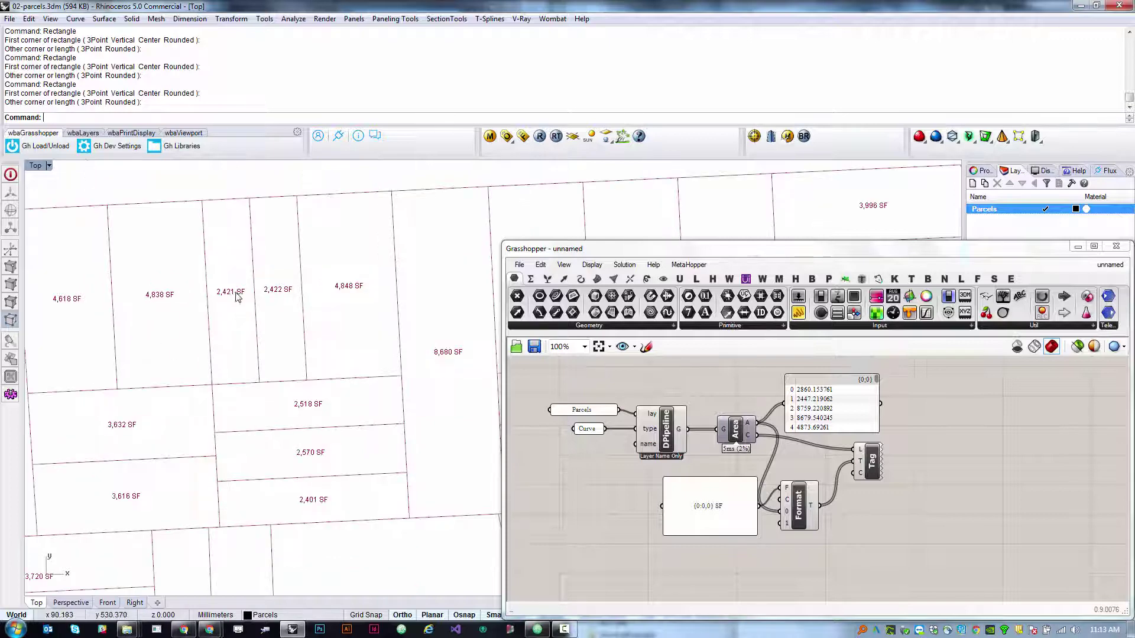
scroll(771, 538, up, 2)
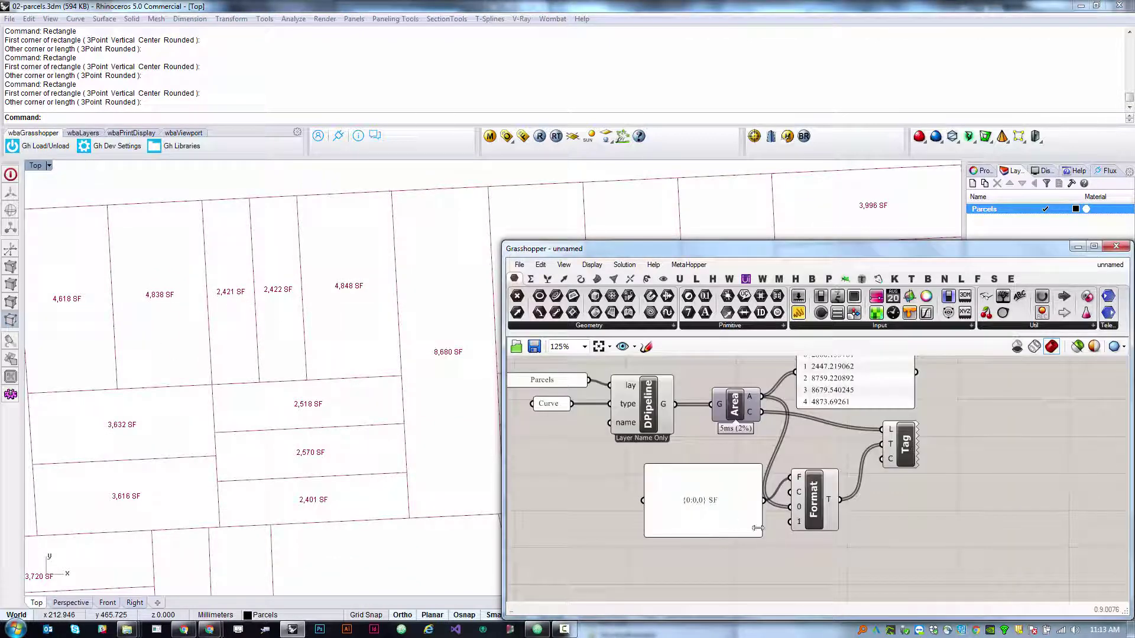
drag(763, 543, 688, 483)
Open the Grasshopper file 02-area-visualizer.gh from the 1.3 - Rhino folder.
click(519, 265)
click(553, 296)
click(405, 113)
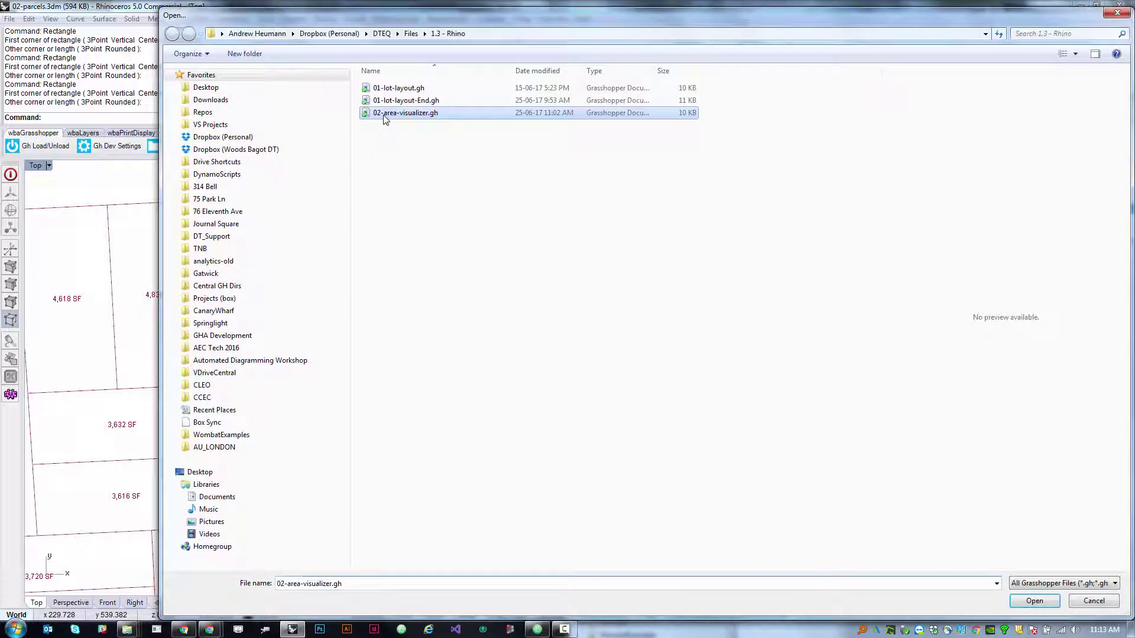
click(1034, 600)
Examine the Text Format Guide and the notes on the Format component in the opened definition.
right_drag(854, 557, 869, 455)
scroll(755, 559, down, 1)
scroll(754, 557, up, 2)
scroll(657, 527, up, 2)
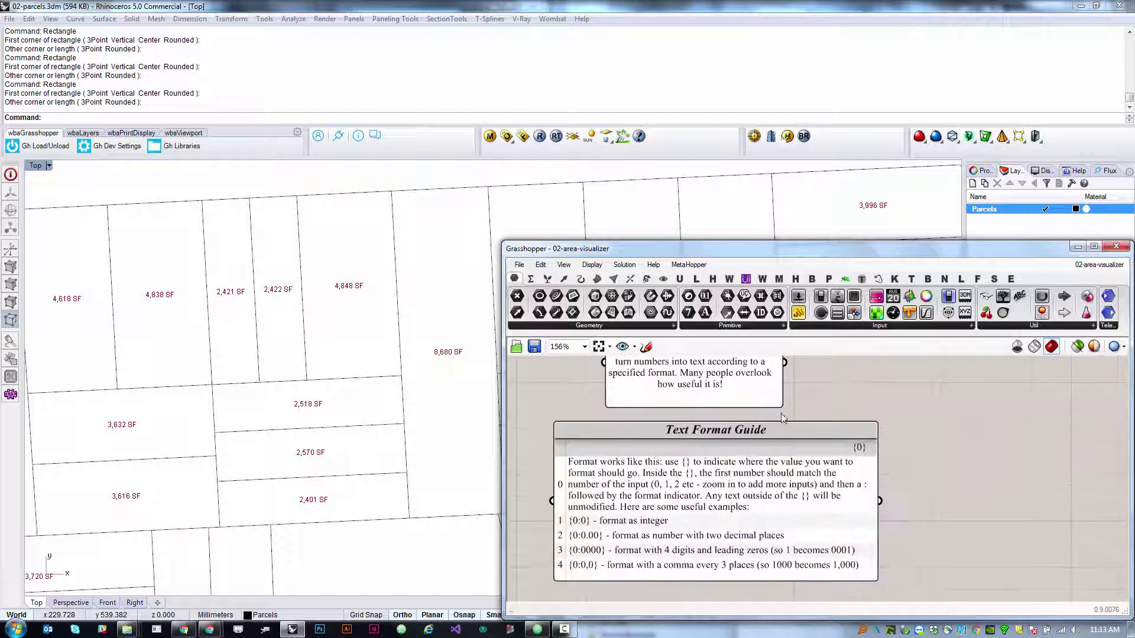
scroll(719, 520, down, 4)
scroll(724, 438, up, 4)
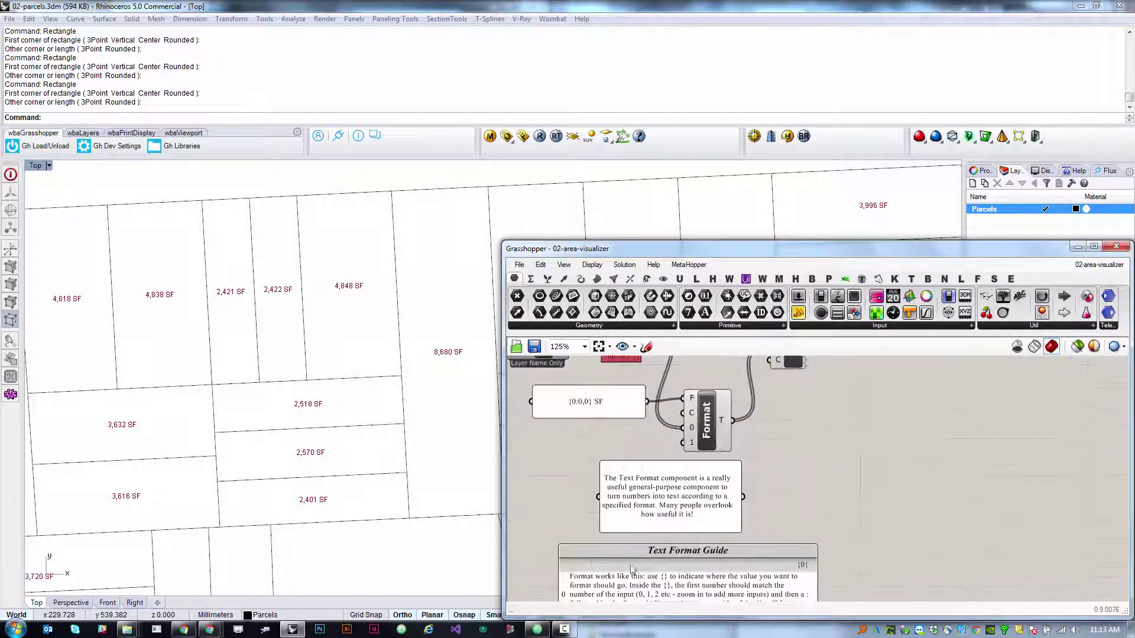
scroll(631, 550, down, 3)
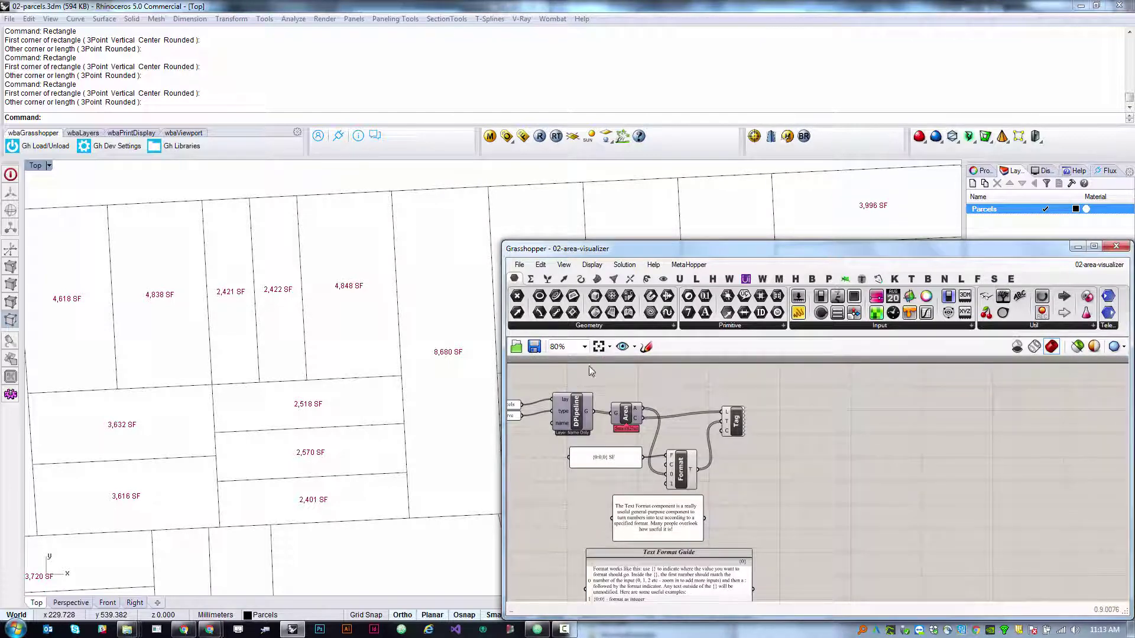